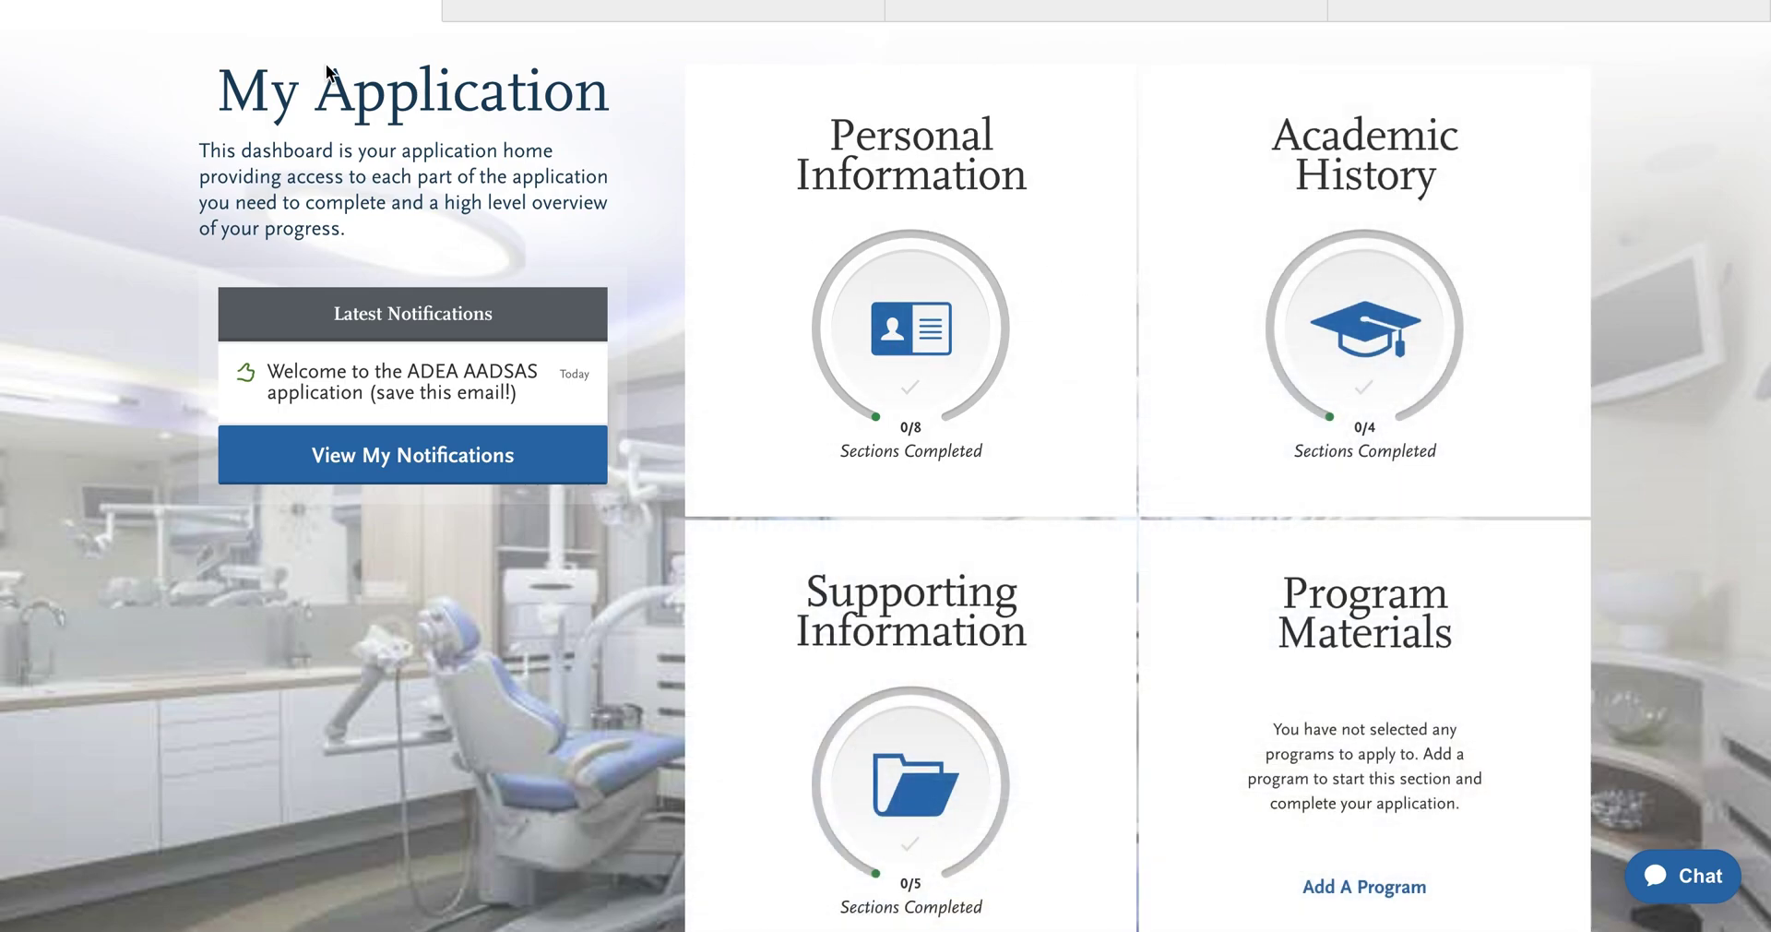
# - Look over the application dashboard's Personal Information, Academic History, Supporting Information and Program Materials sections
pyautogui.scroll(1, 407, 92)
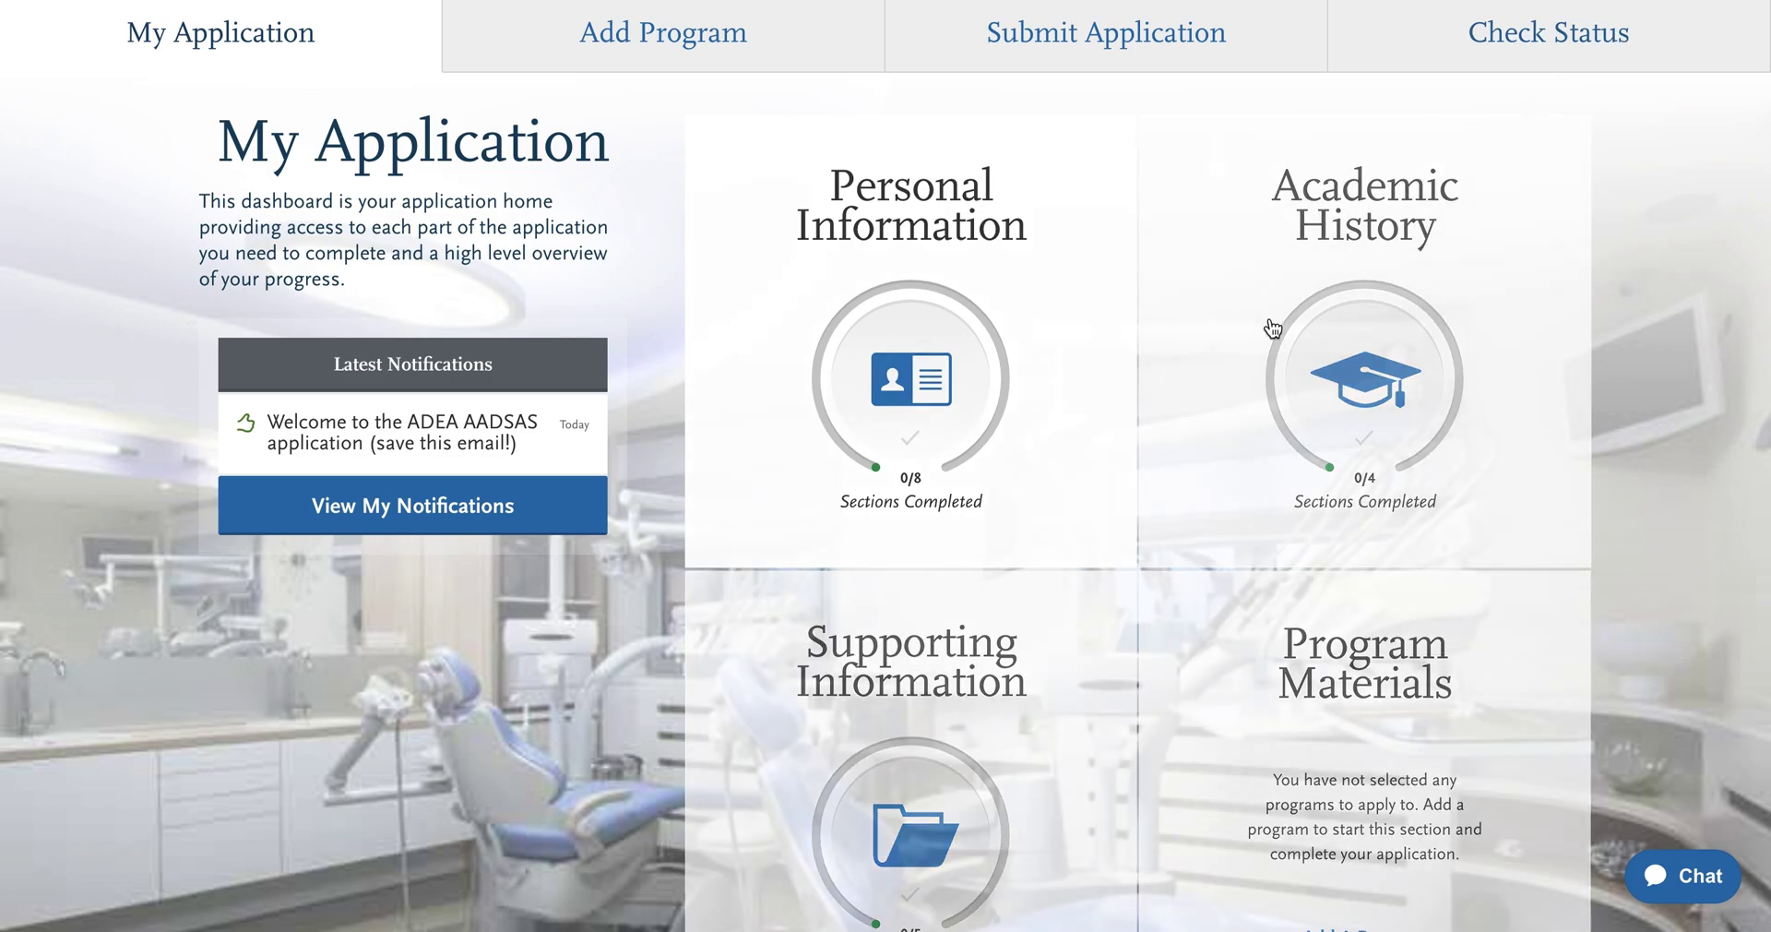
pyautogui.scroll(-1, 1365, 441)
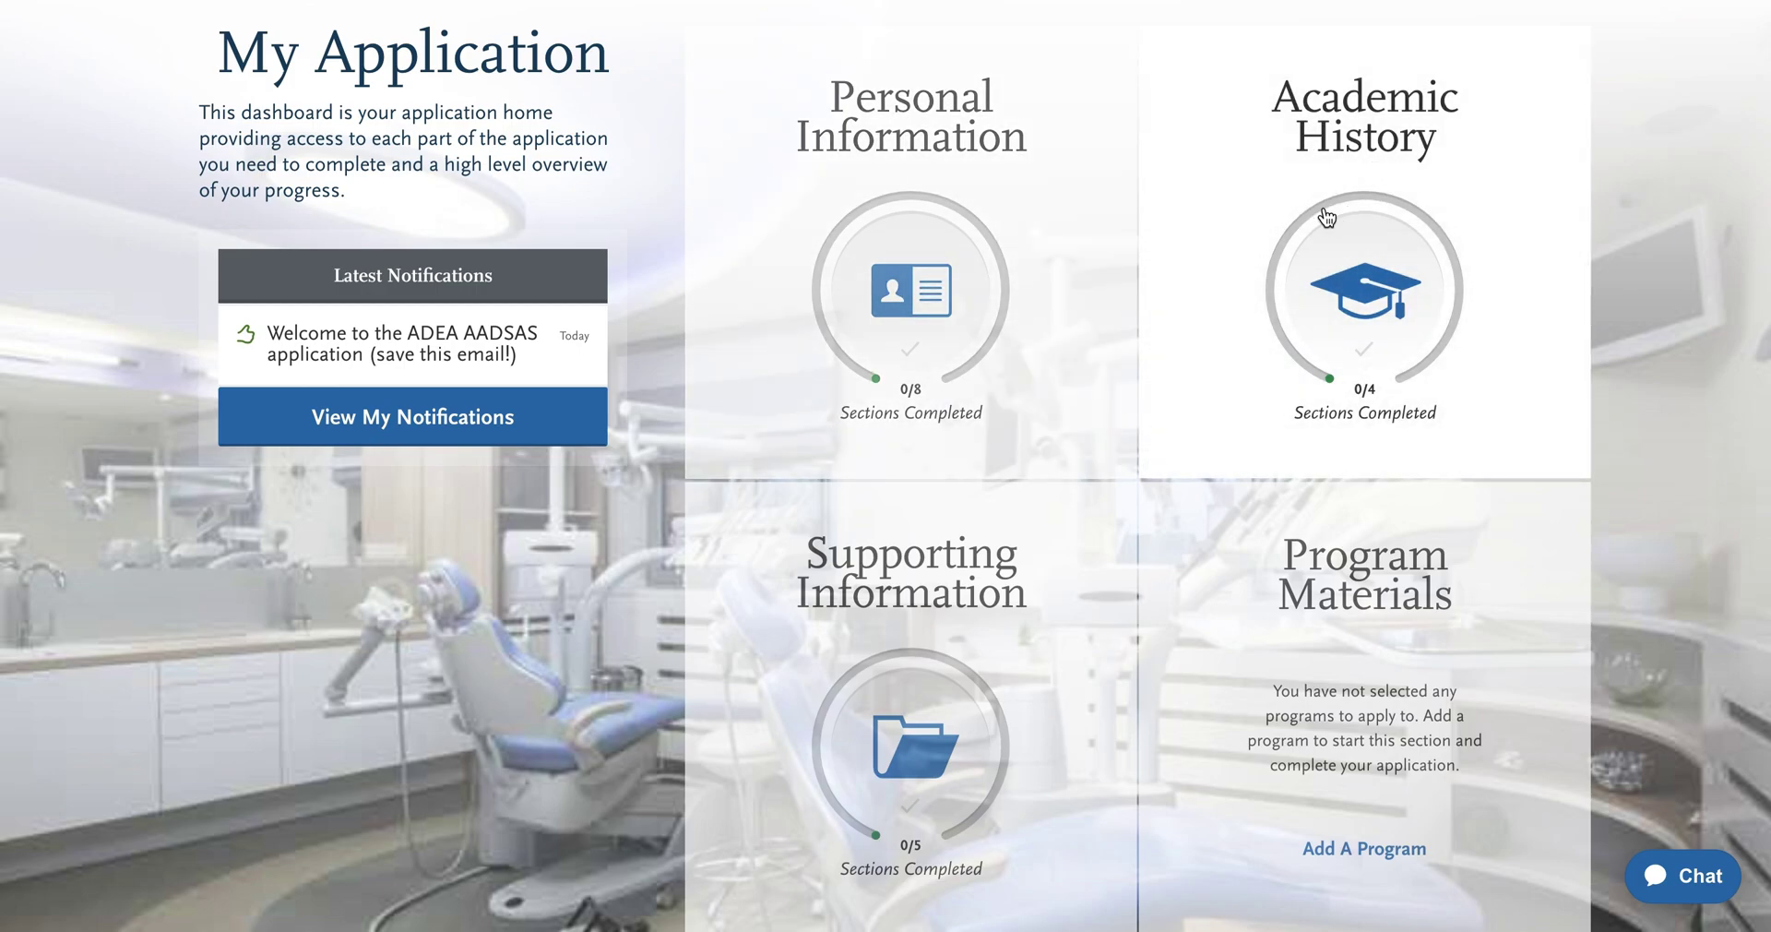
pyautogui.scroll(-3, 1334, 317)
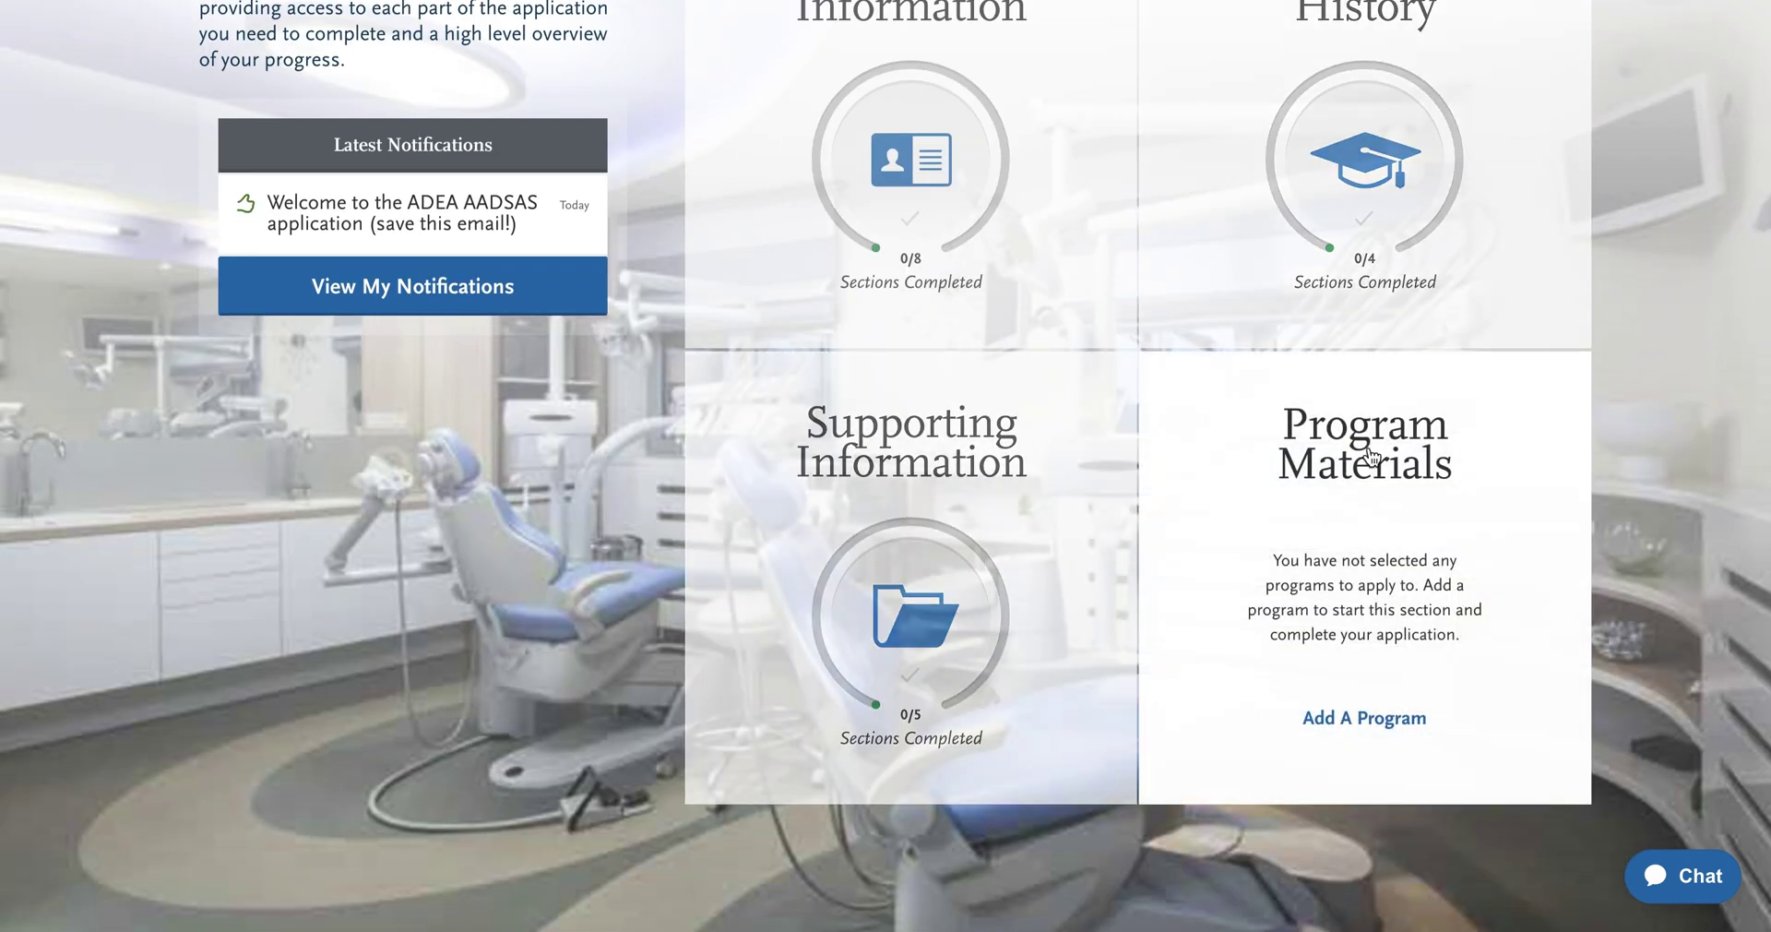
pyautogui.scroll(2, 1318, 561)
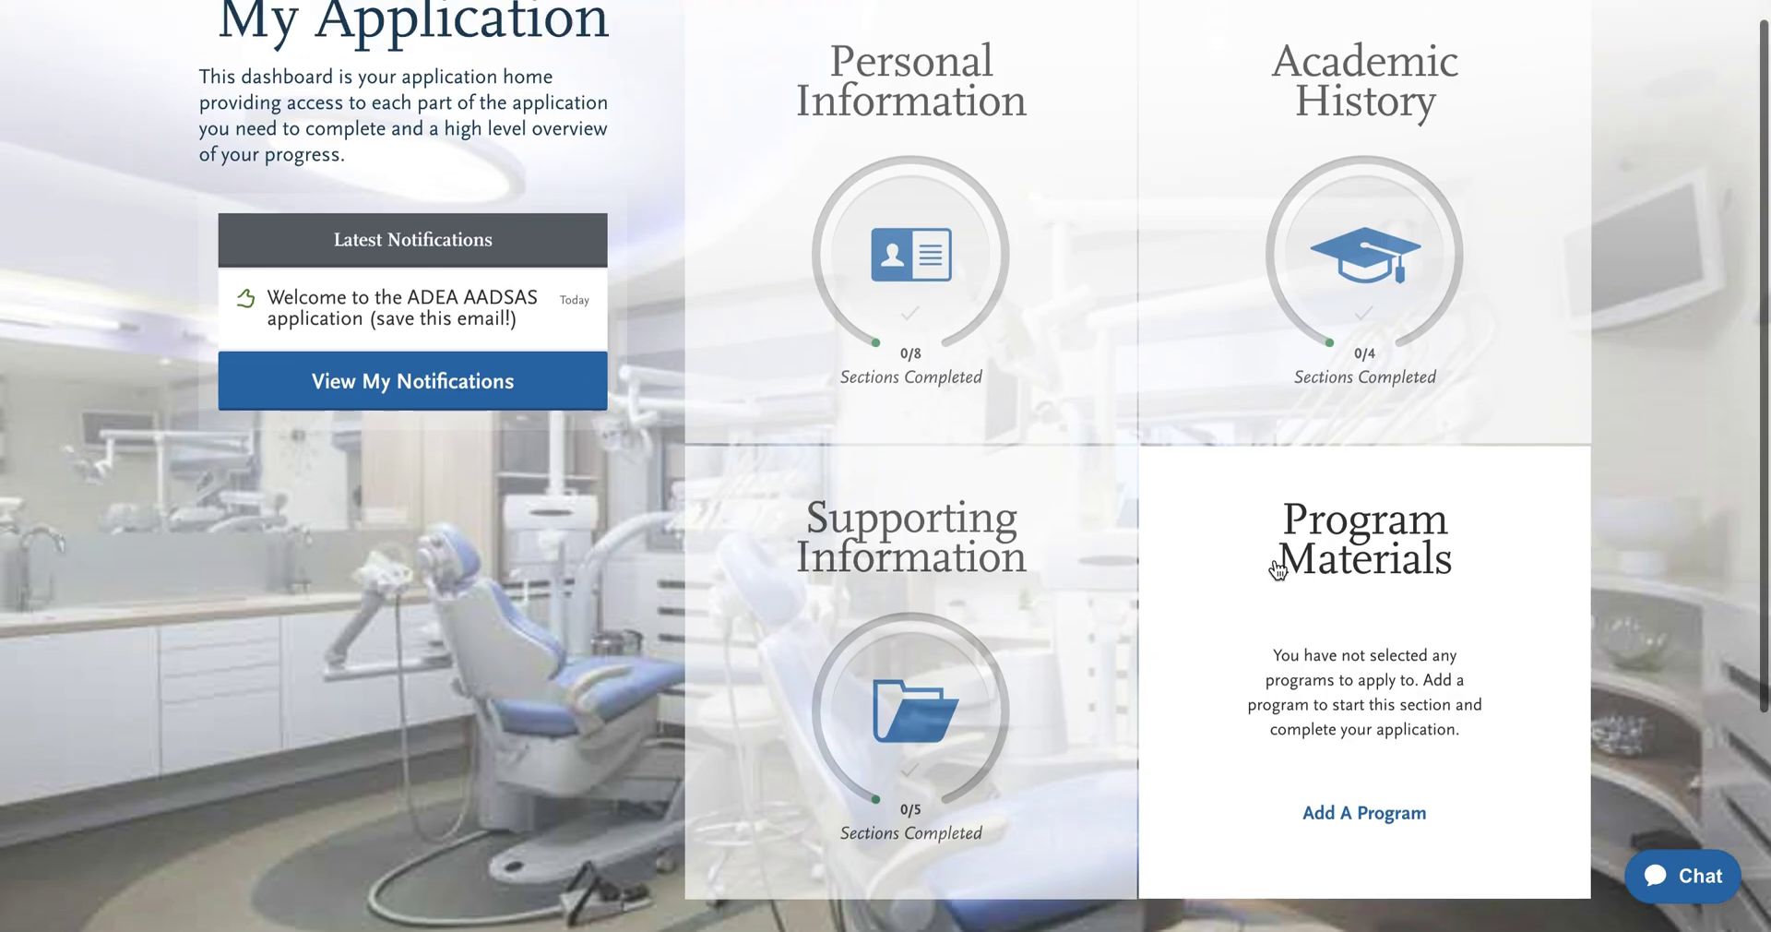
pyautogui.scroll(2, 1320, 557)
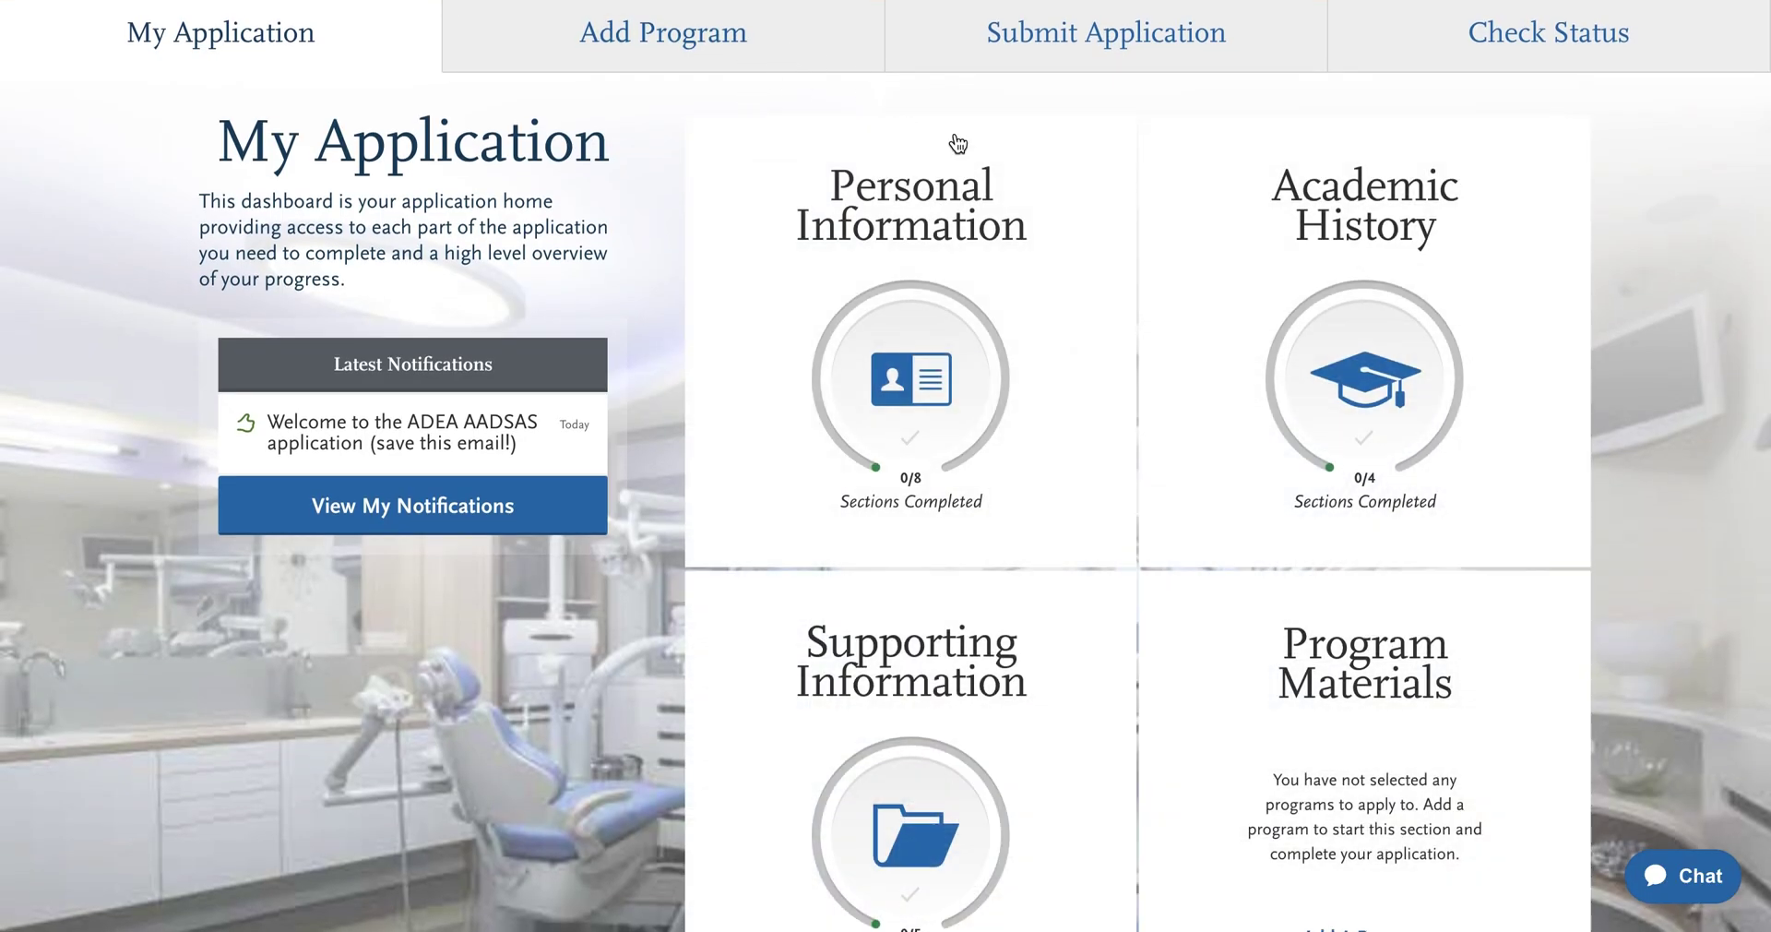
pyautogui.scroll(-1, 1322, 673)
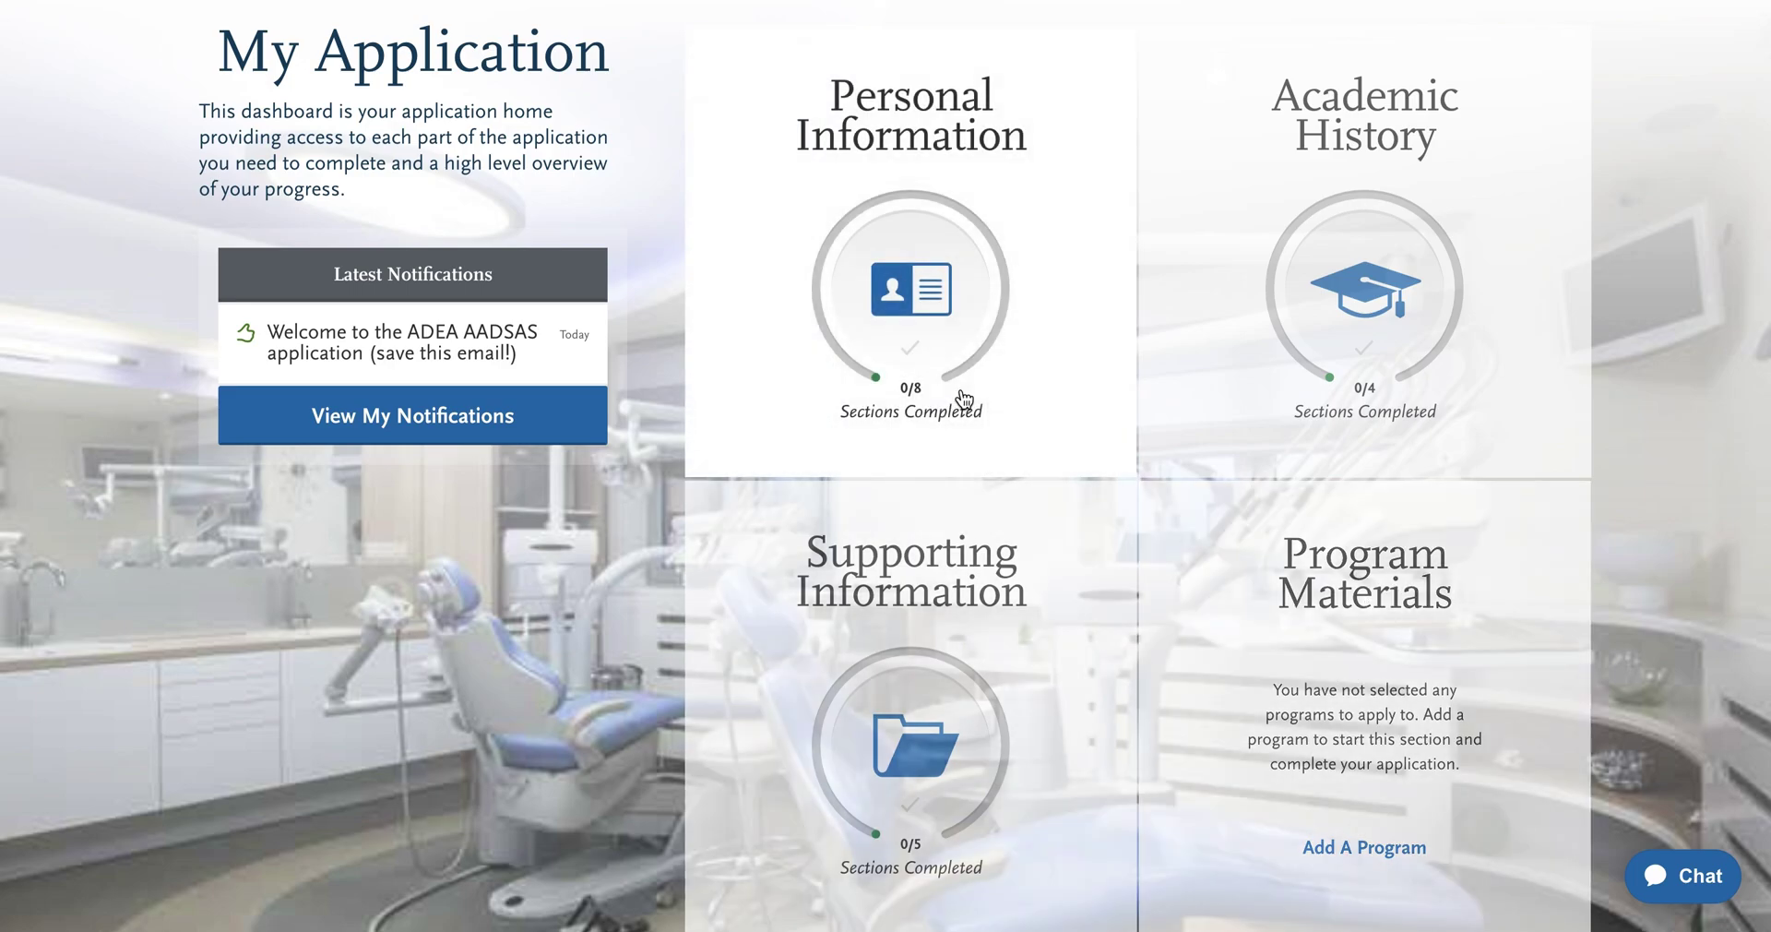
# - Open the Agreement Statements under Personal Information and read through the applicant agreements and release statements
pyautogui.click(952, 286)
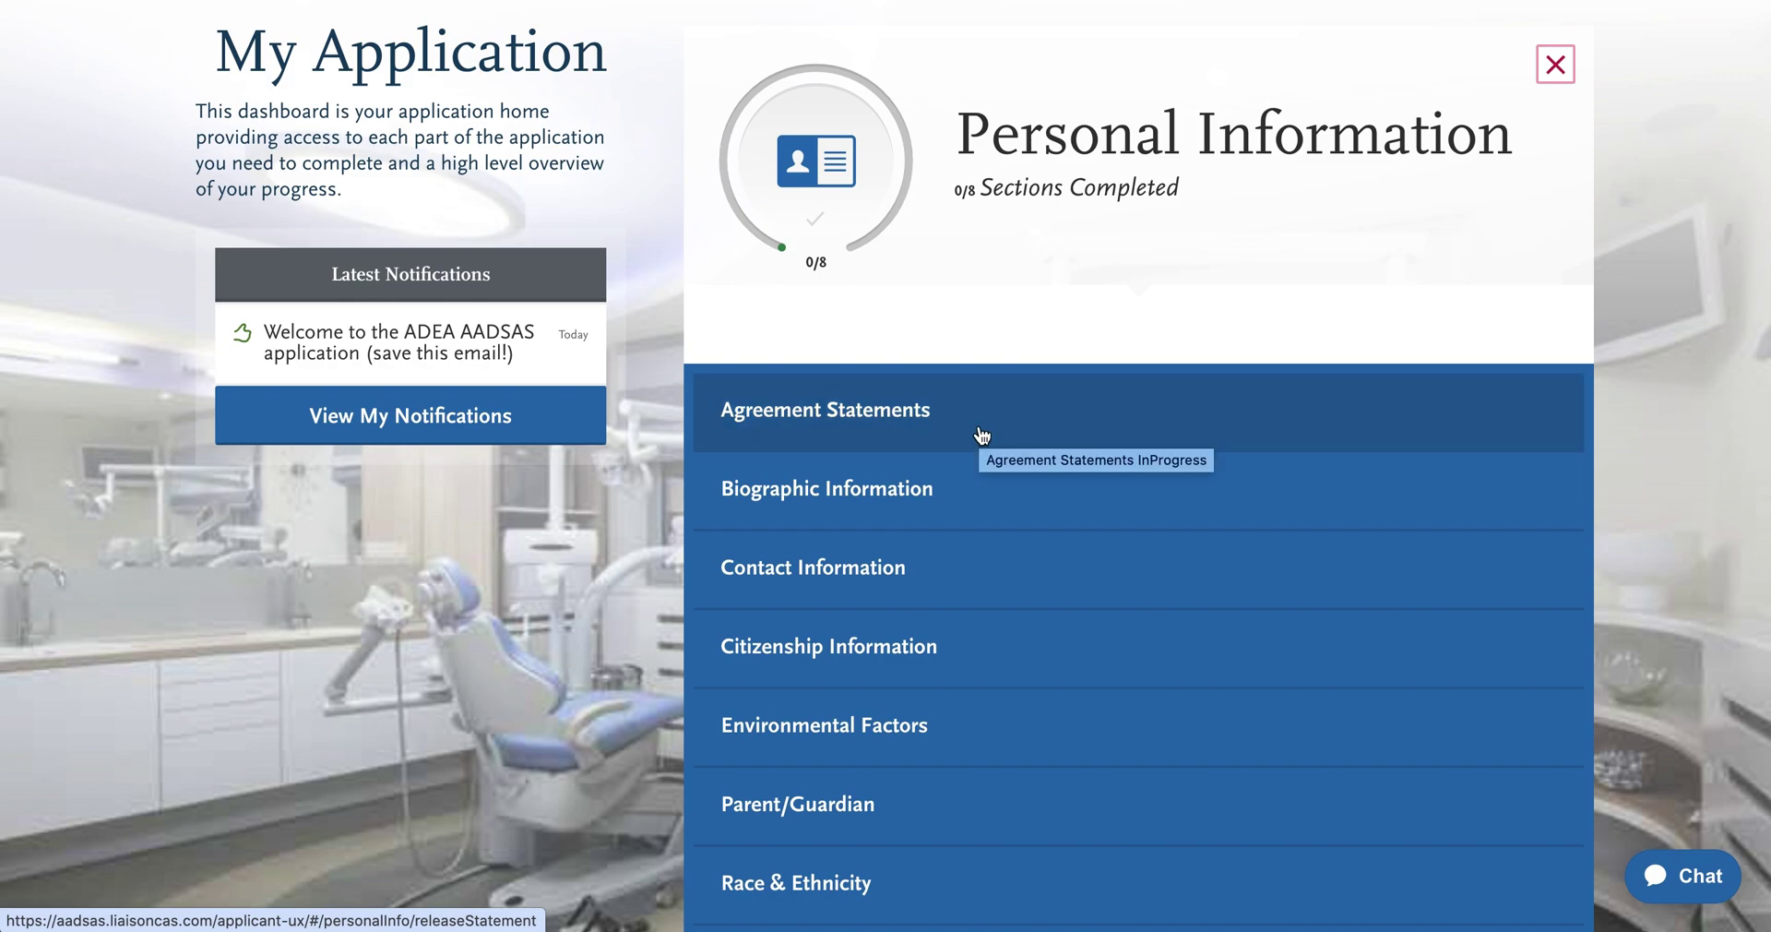
pyautogui.click(895, 420)
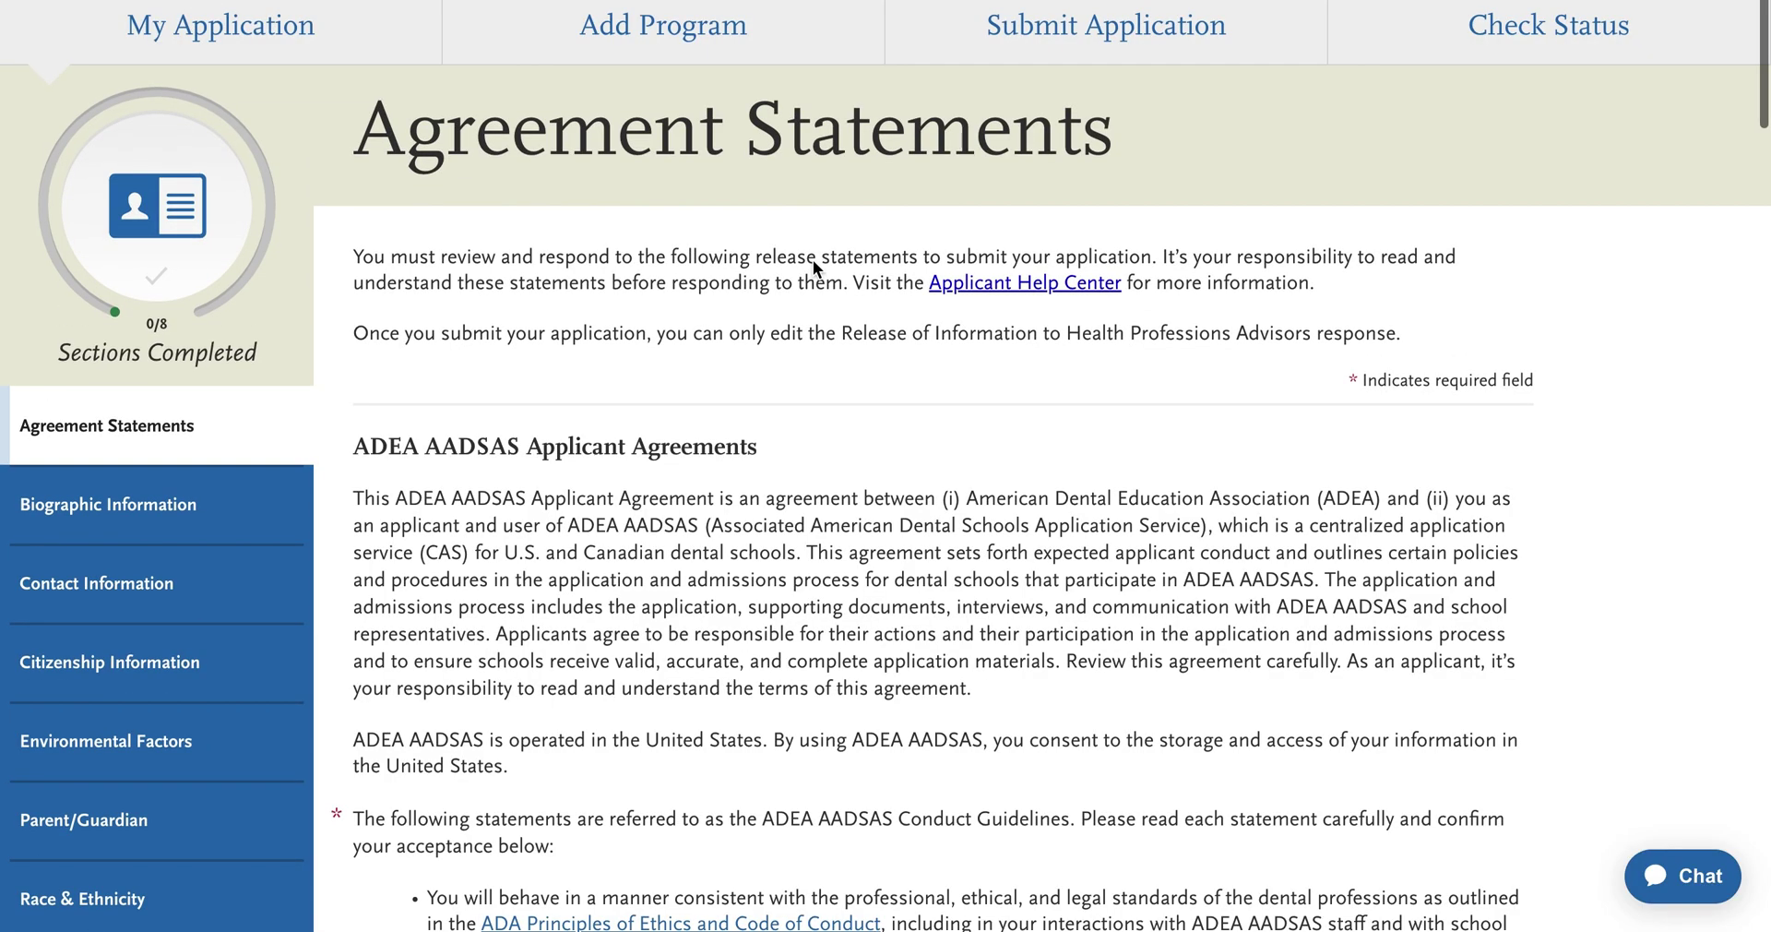
pyautogui.scroll(-2, 778, 517)
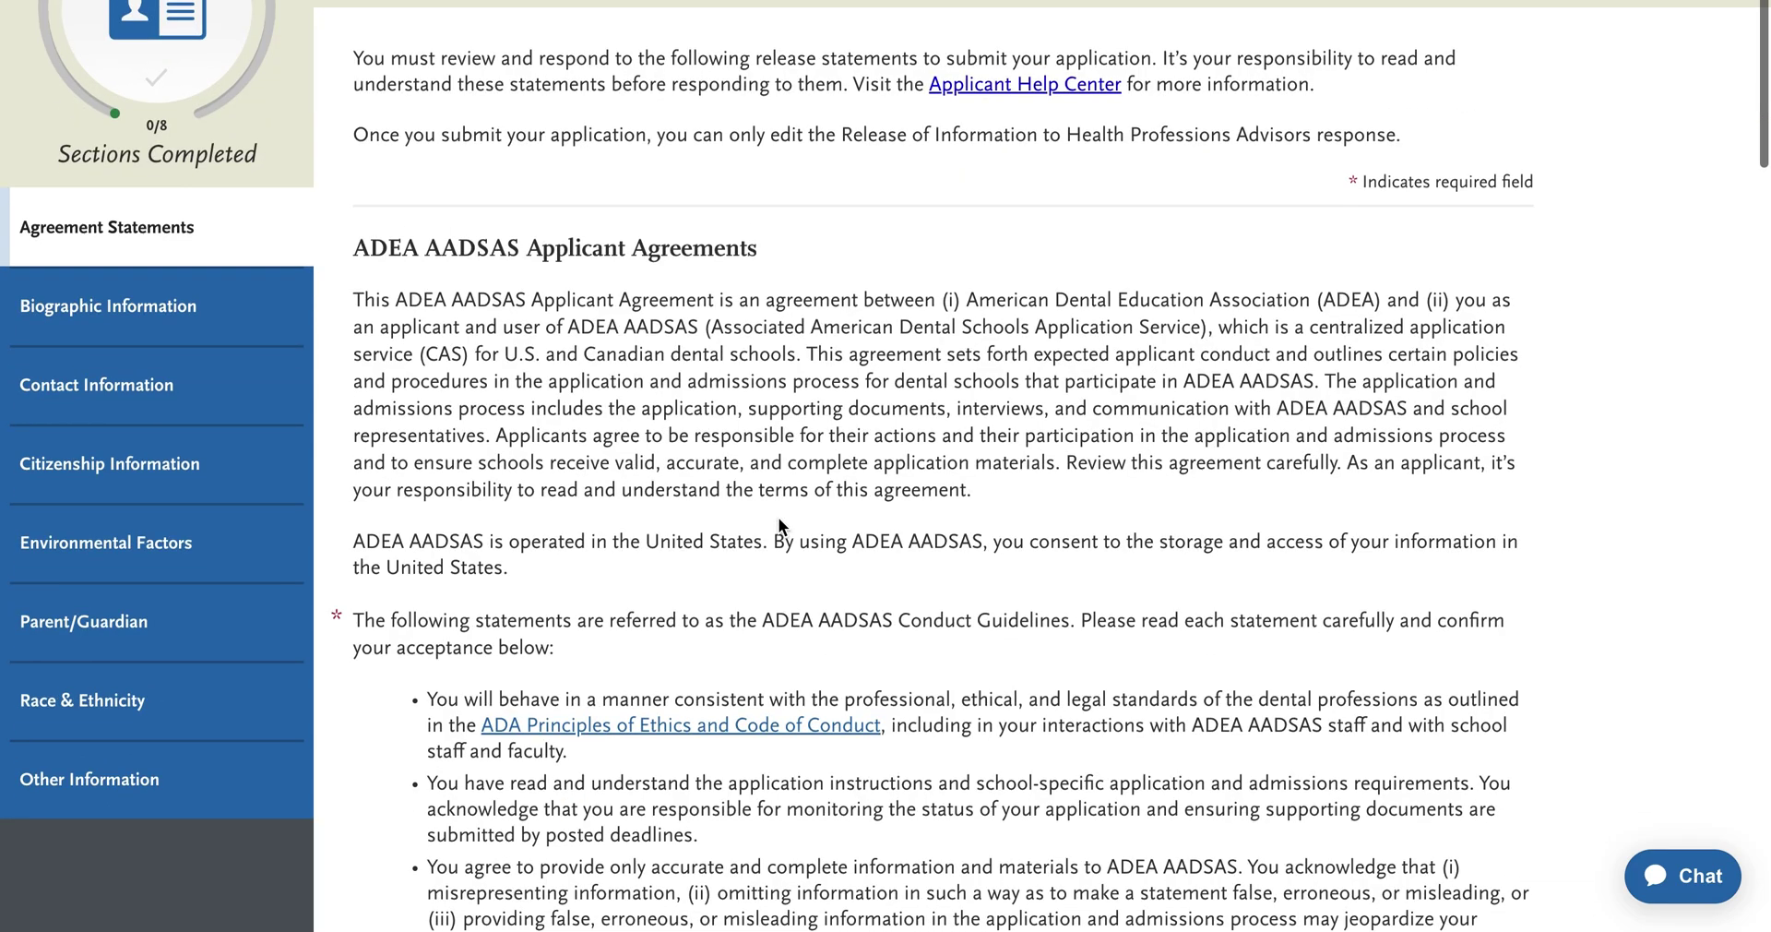
pyautogui.scroll(-15, 778, 517)
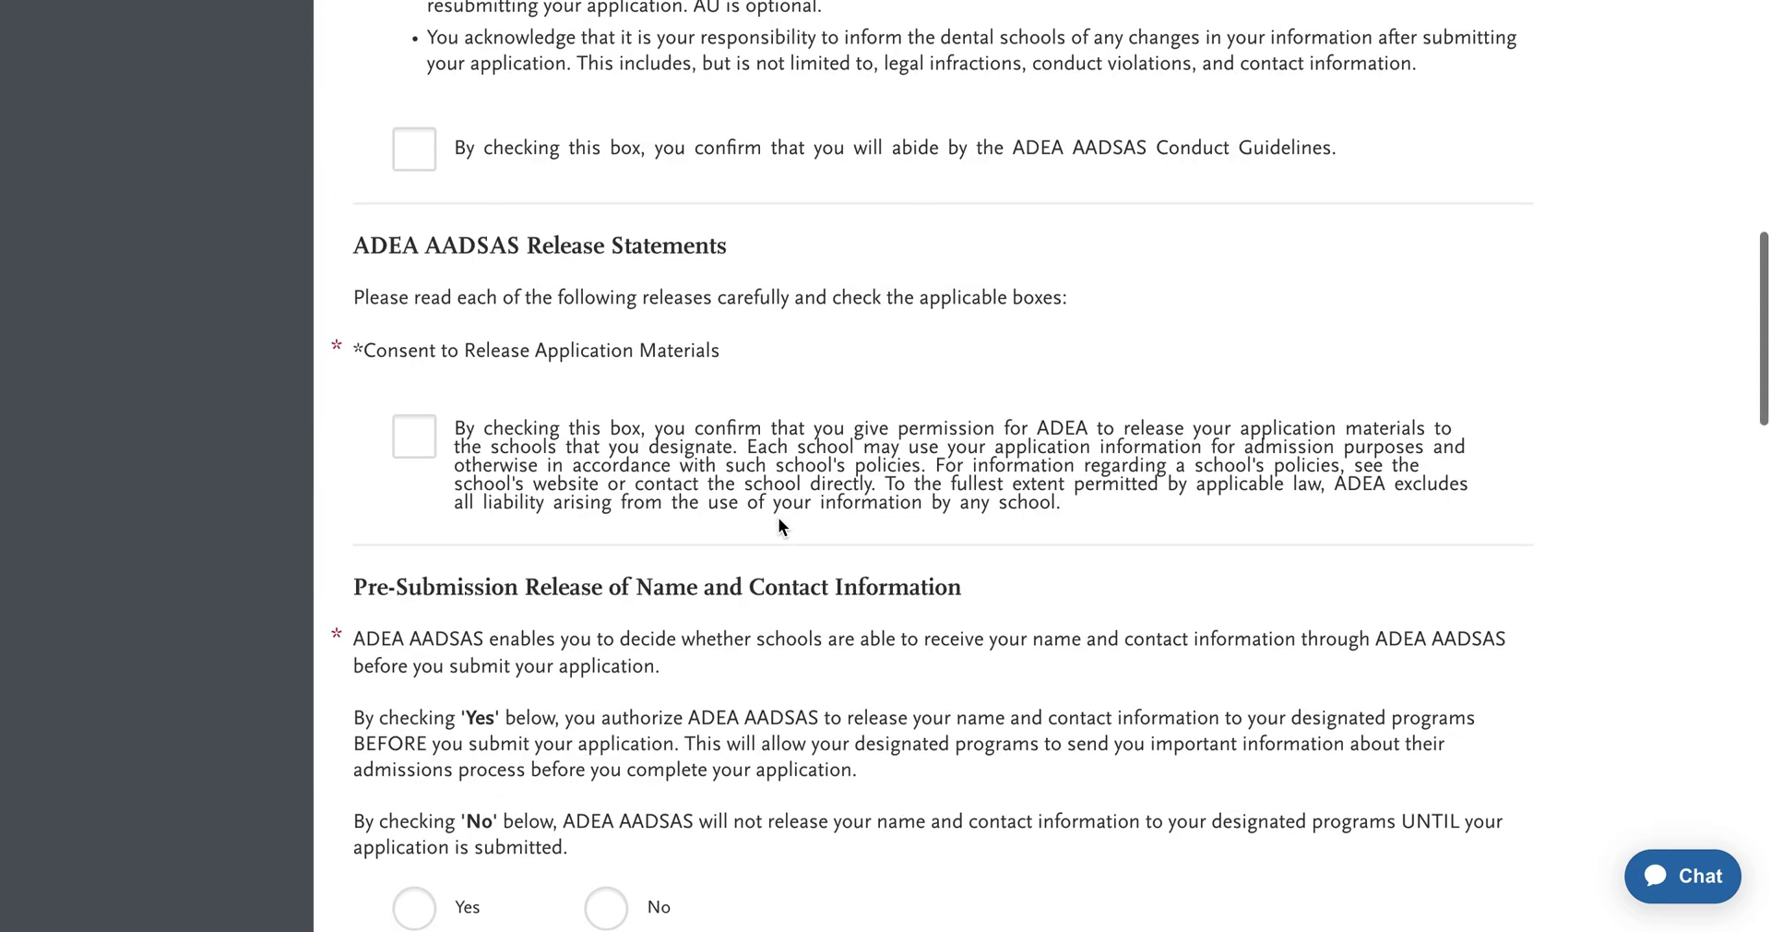
pyautogui.scroll(-15, 533, 535)
pyautogui.scroll(-8, 533, 535)
pyautogui.scroll(-5, 533, 545)
pyautogui.scroll(20, 705, 716)
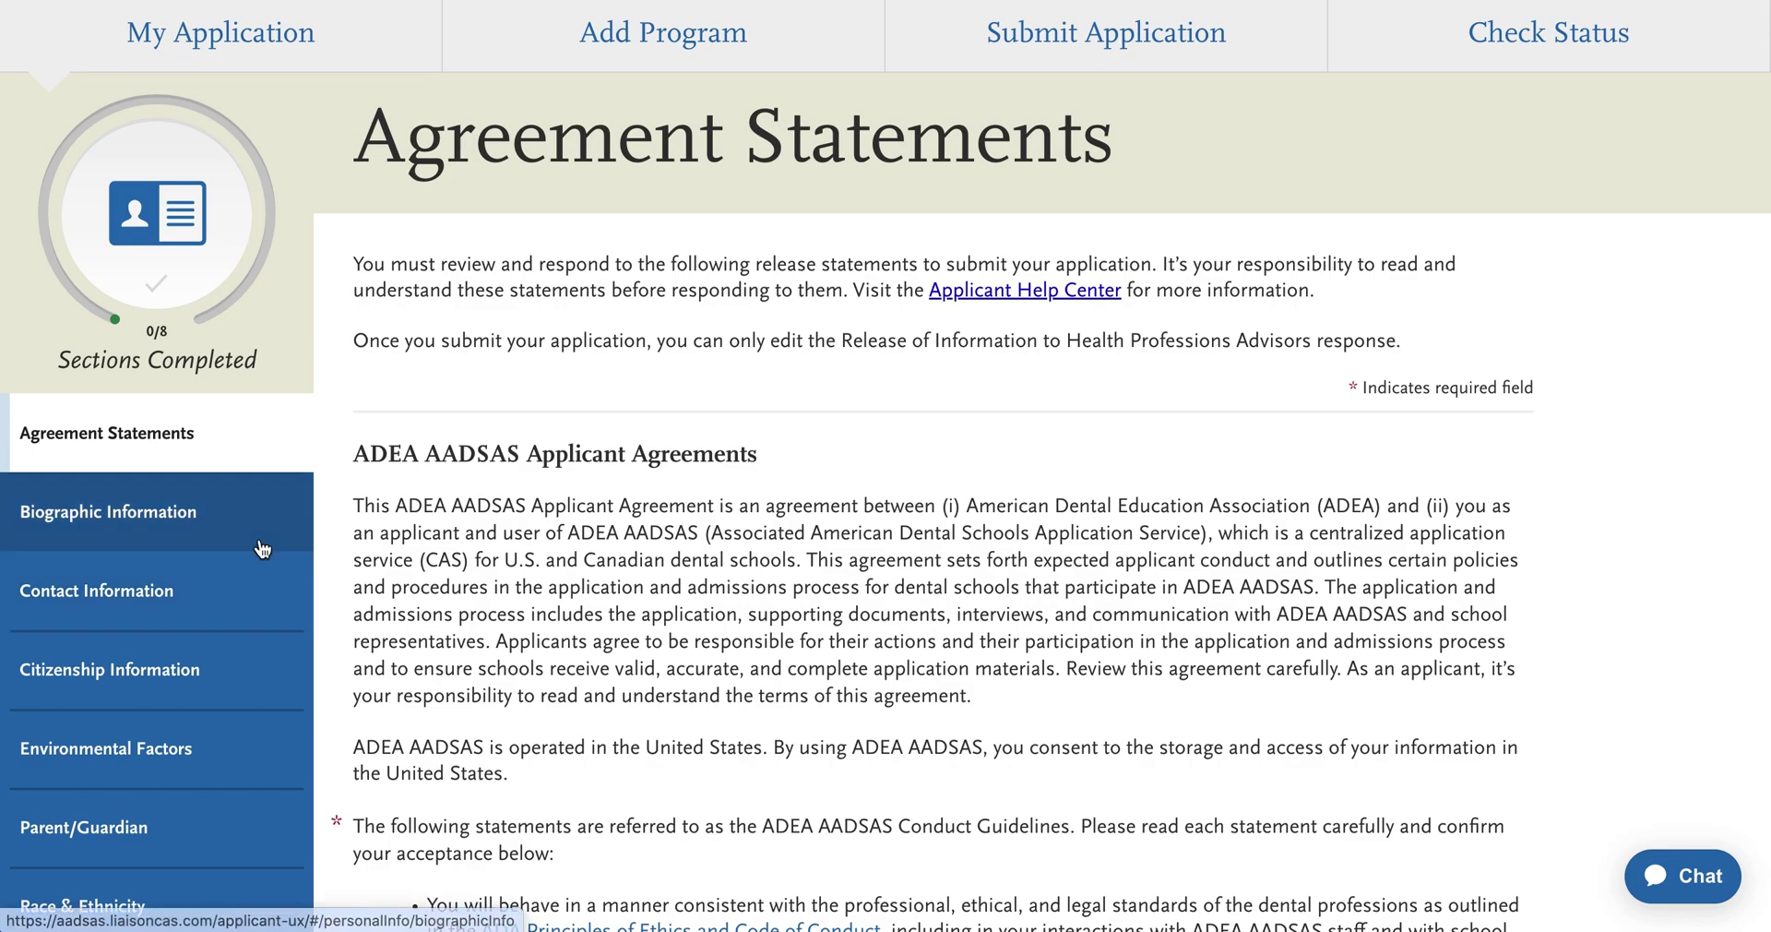
# - Open the Biographic Information section and review its name, sex, gender identity and birth information fields
pyautogui.click(206, 530)
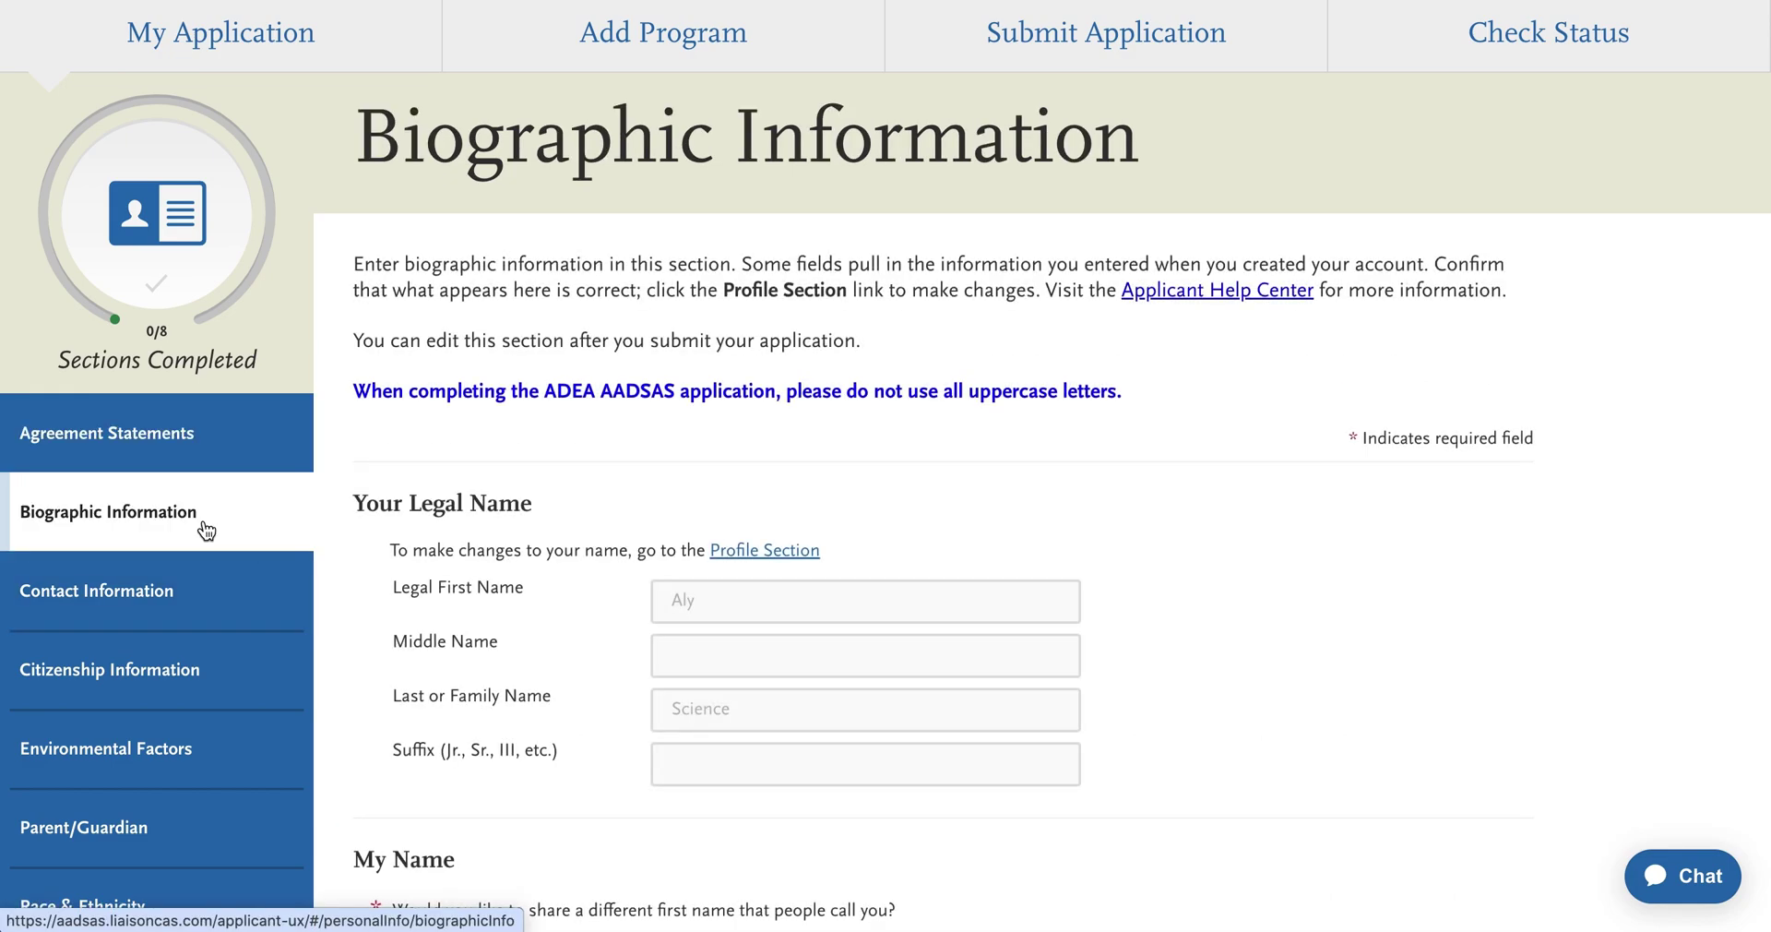
pyautogui.scroll(-2, 484, 654)
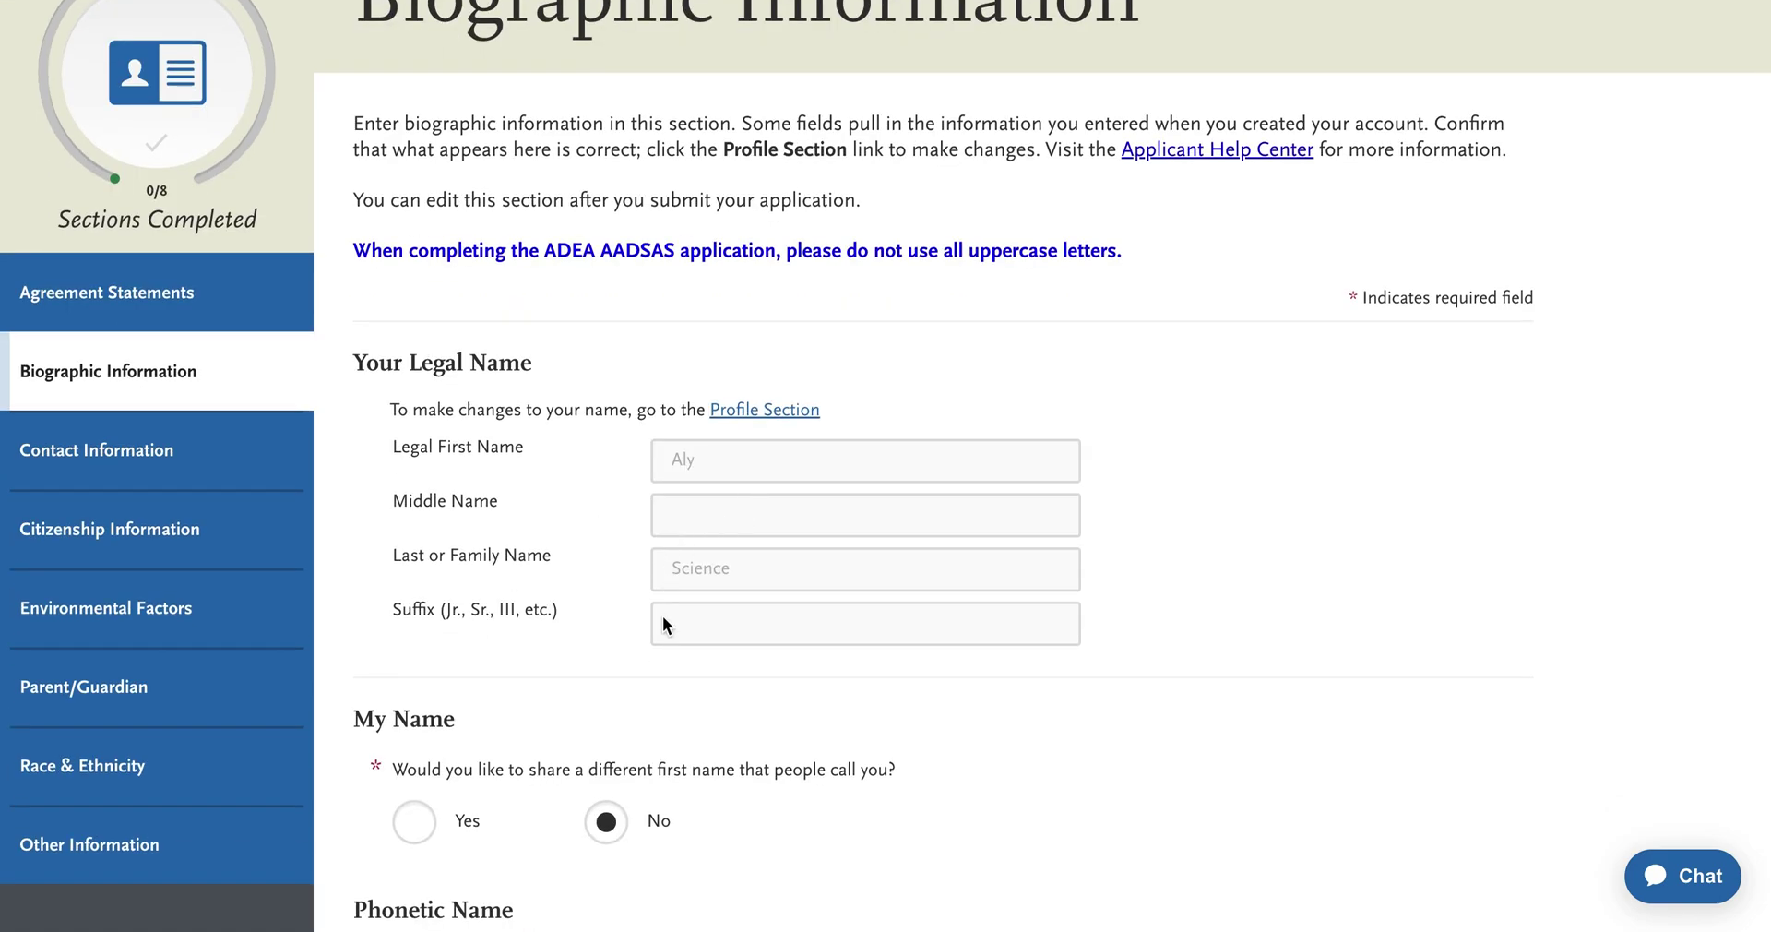
pyautogui.scroll(-5, 663, 617)
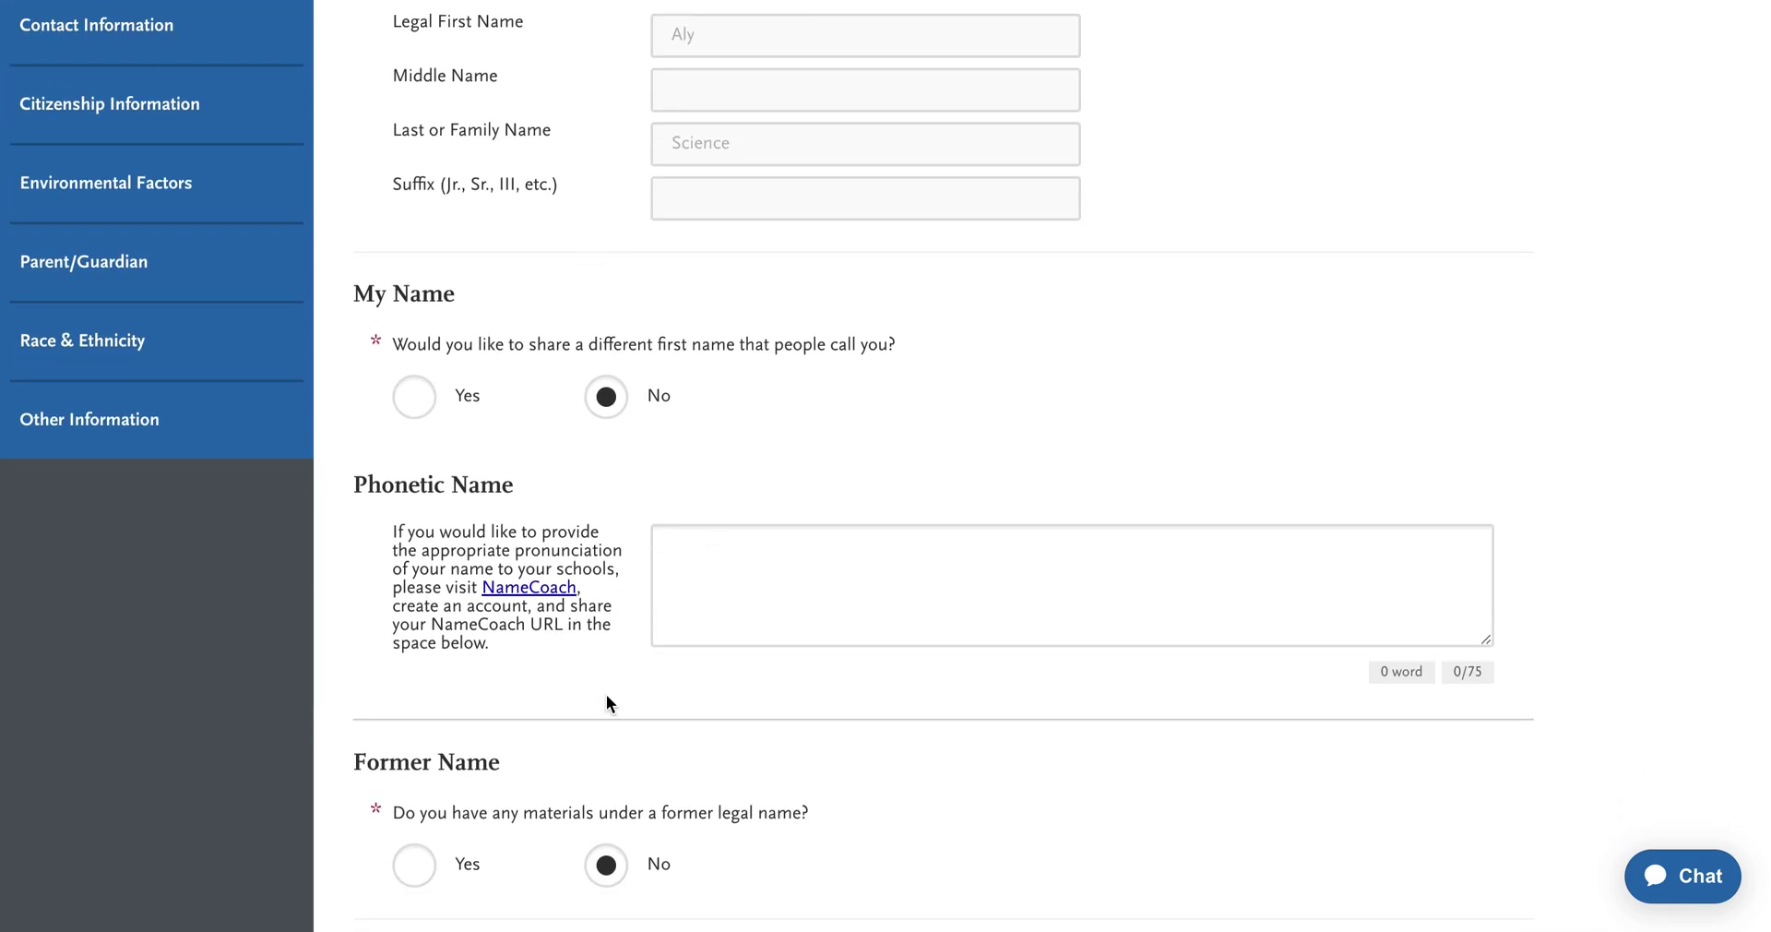
pyautogui.scroll(-3, 606, 703)
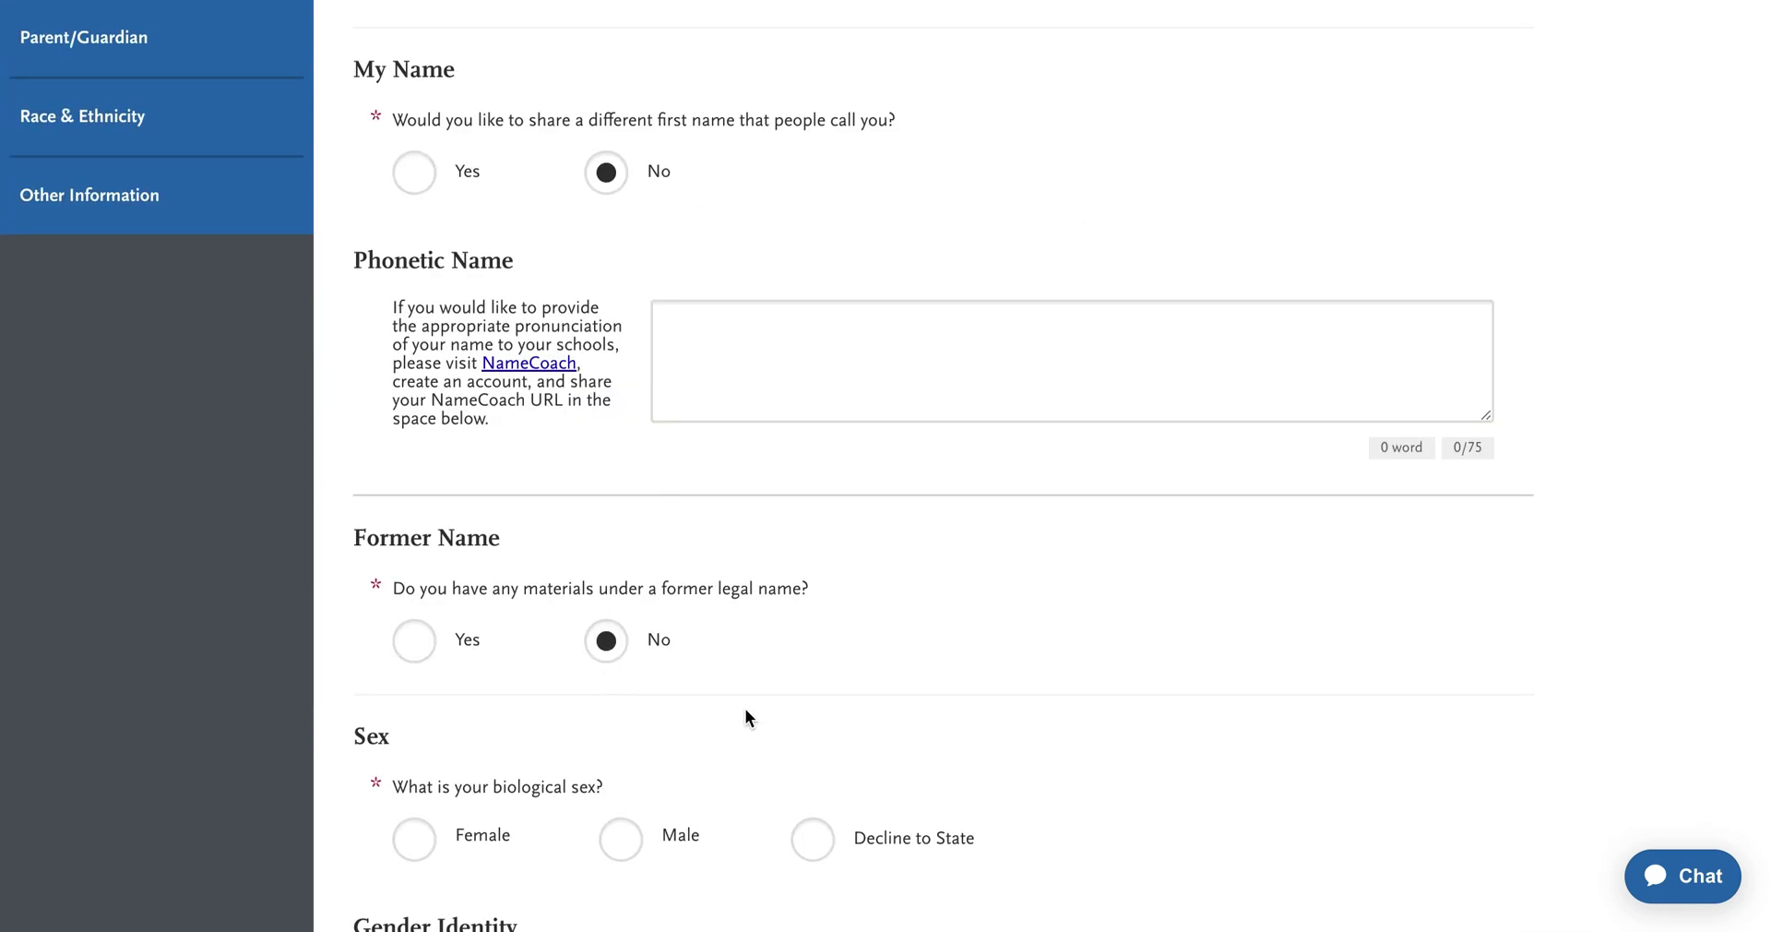
pyautogui.scroll(-3, 745, 712)
pyautogui.scroll(-3, 593, 676)
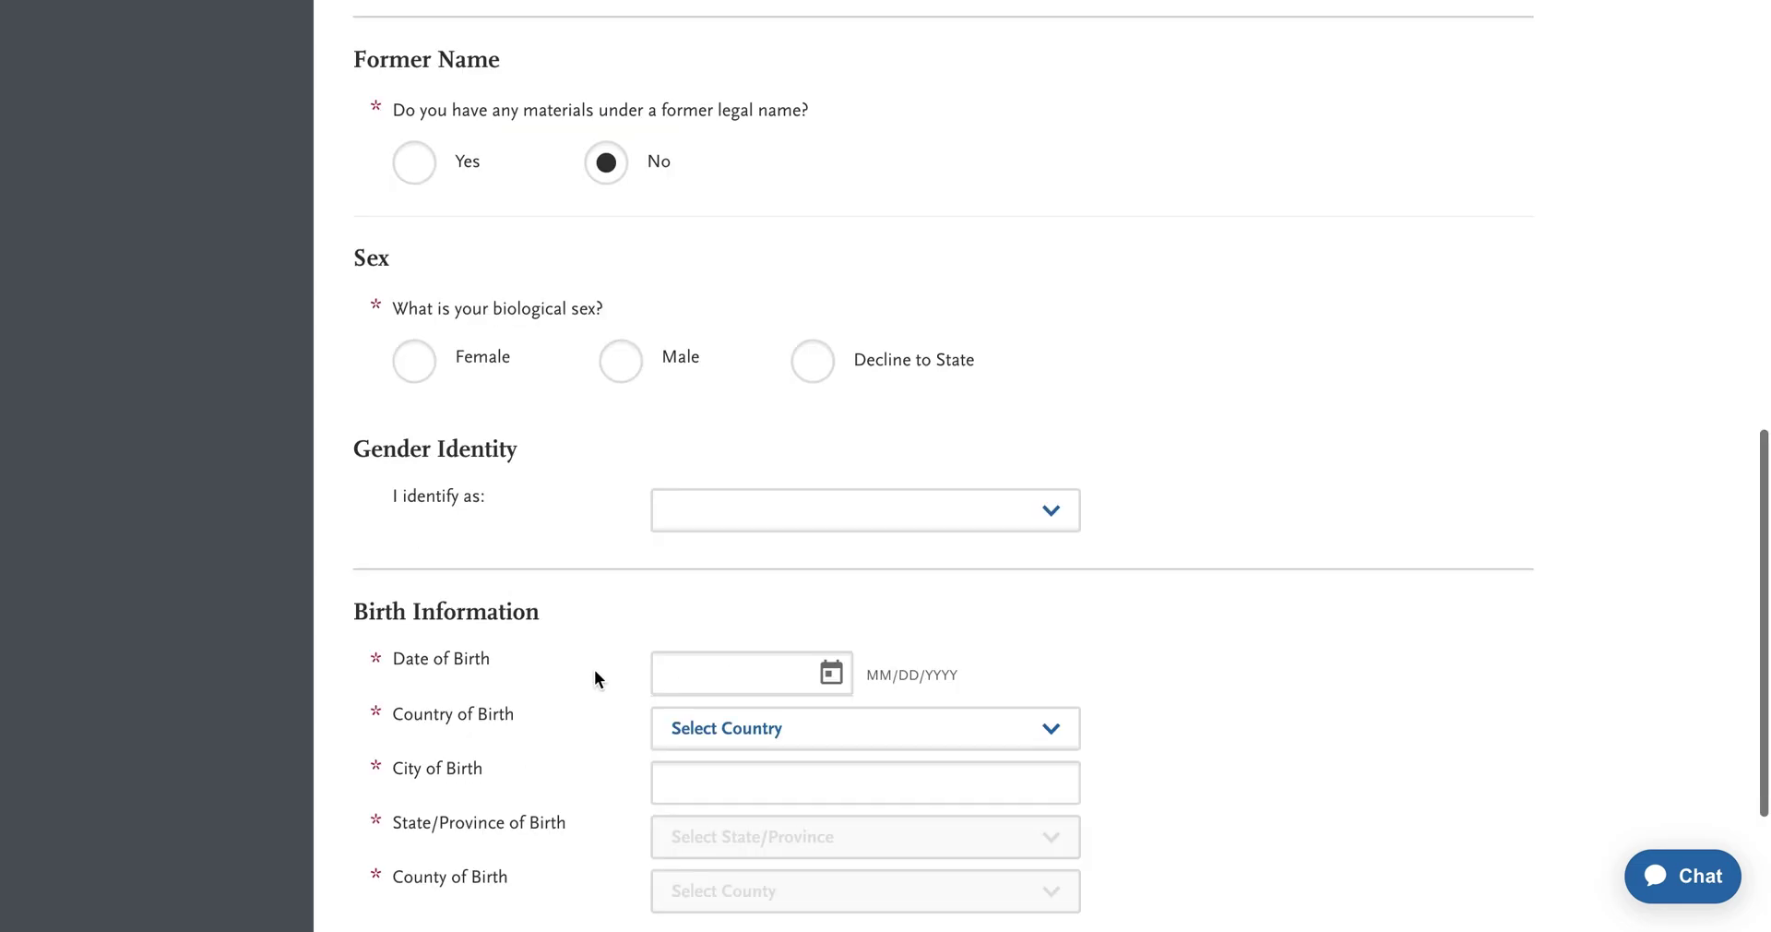
pyautogui.scroll(-3, 738, 633)
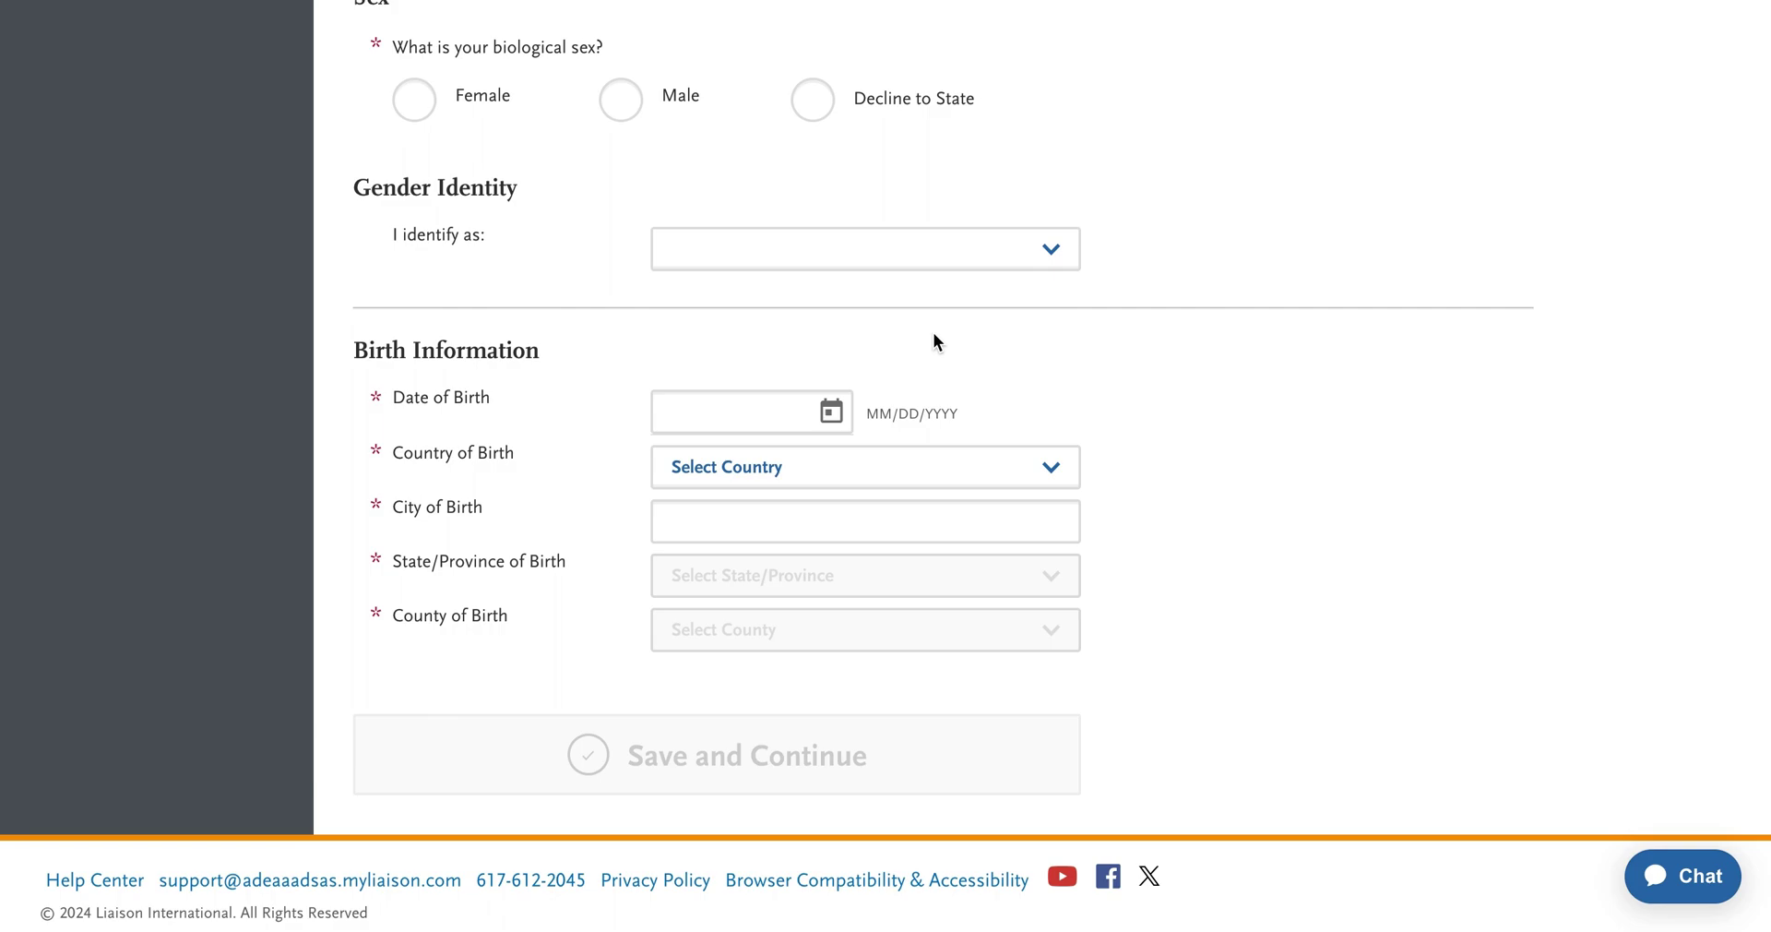
pyautogui.scroll(10, 934, 333)
pyautogui.scroll(5, 934, 339)
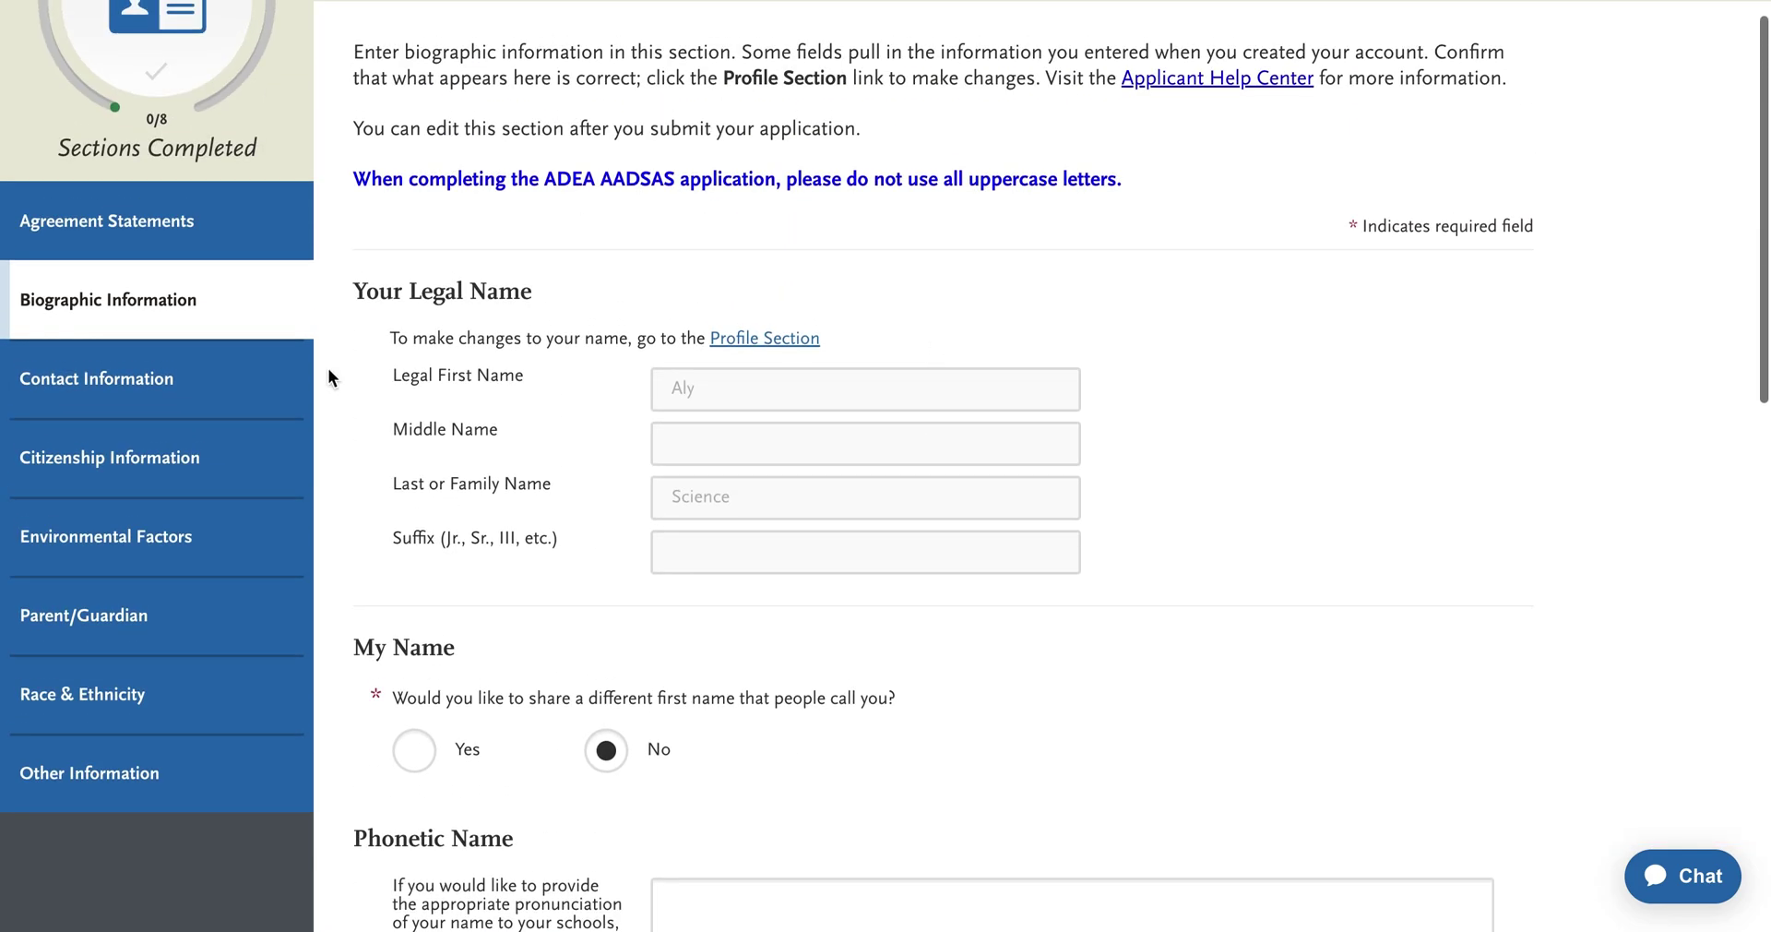
# - Open the Contact Information section and review the current and permanent address fields
pyautogui.click(188, 407)
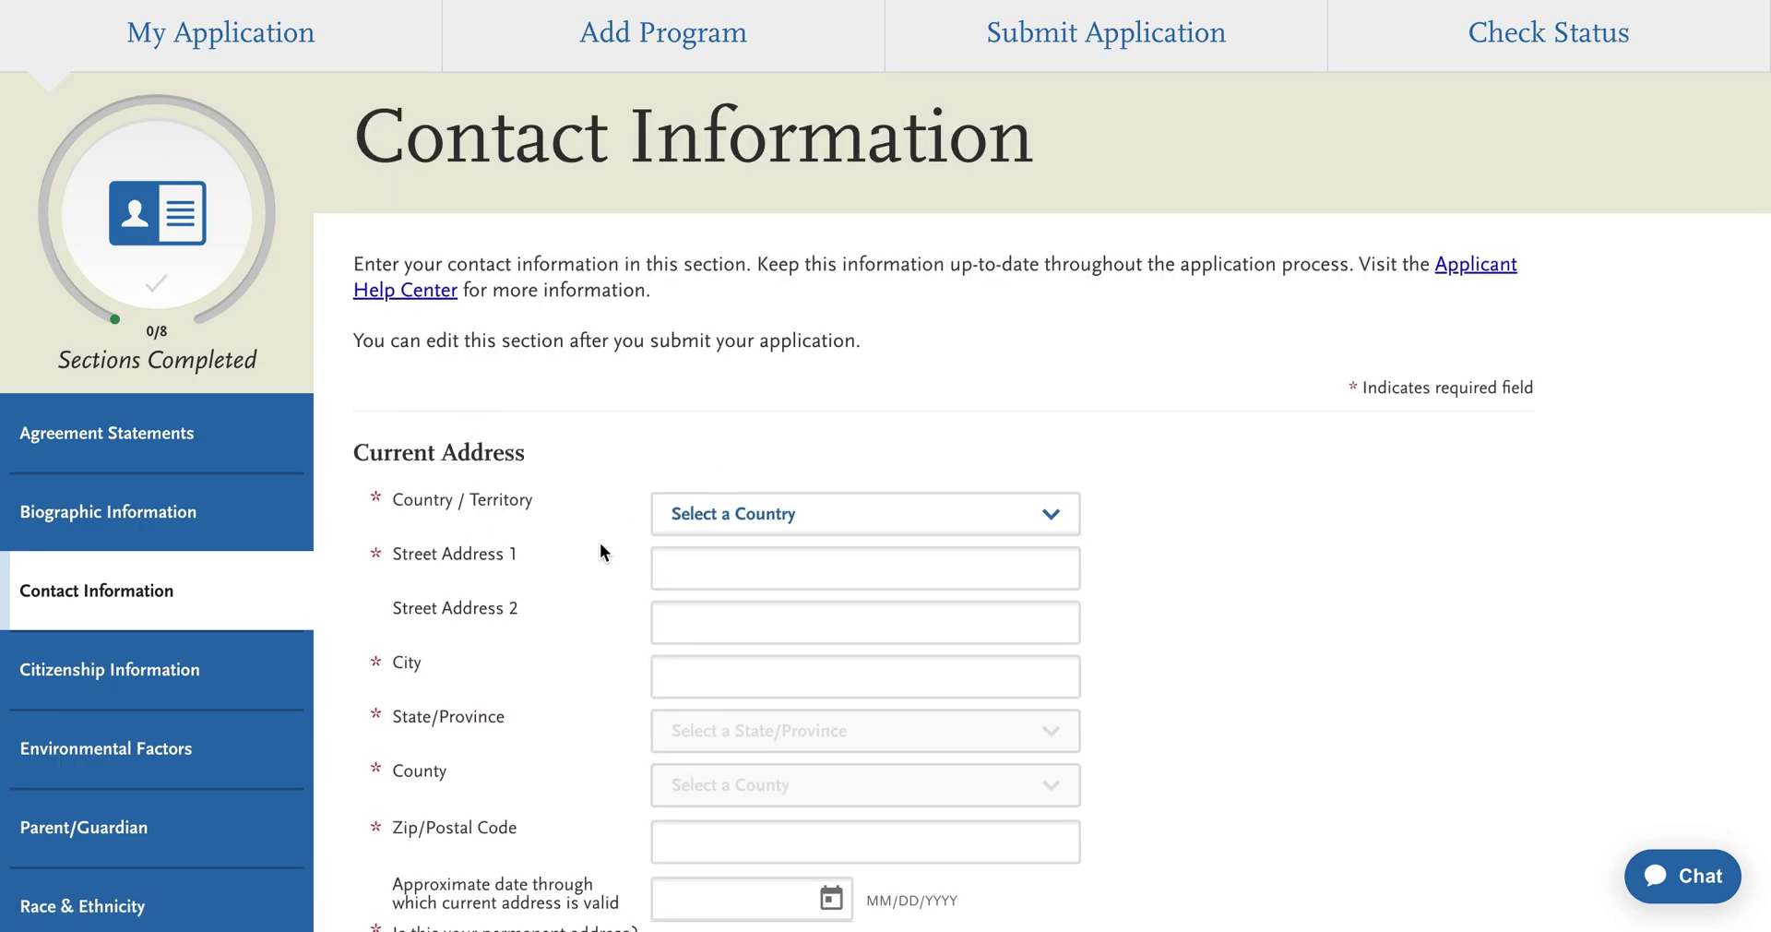
pyautogui.scroll(-6, 599, 552)
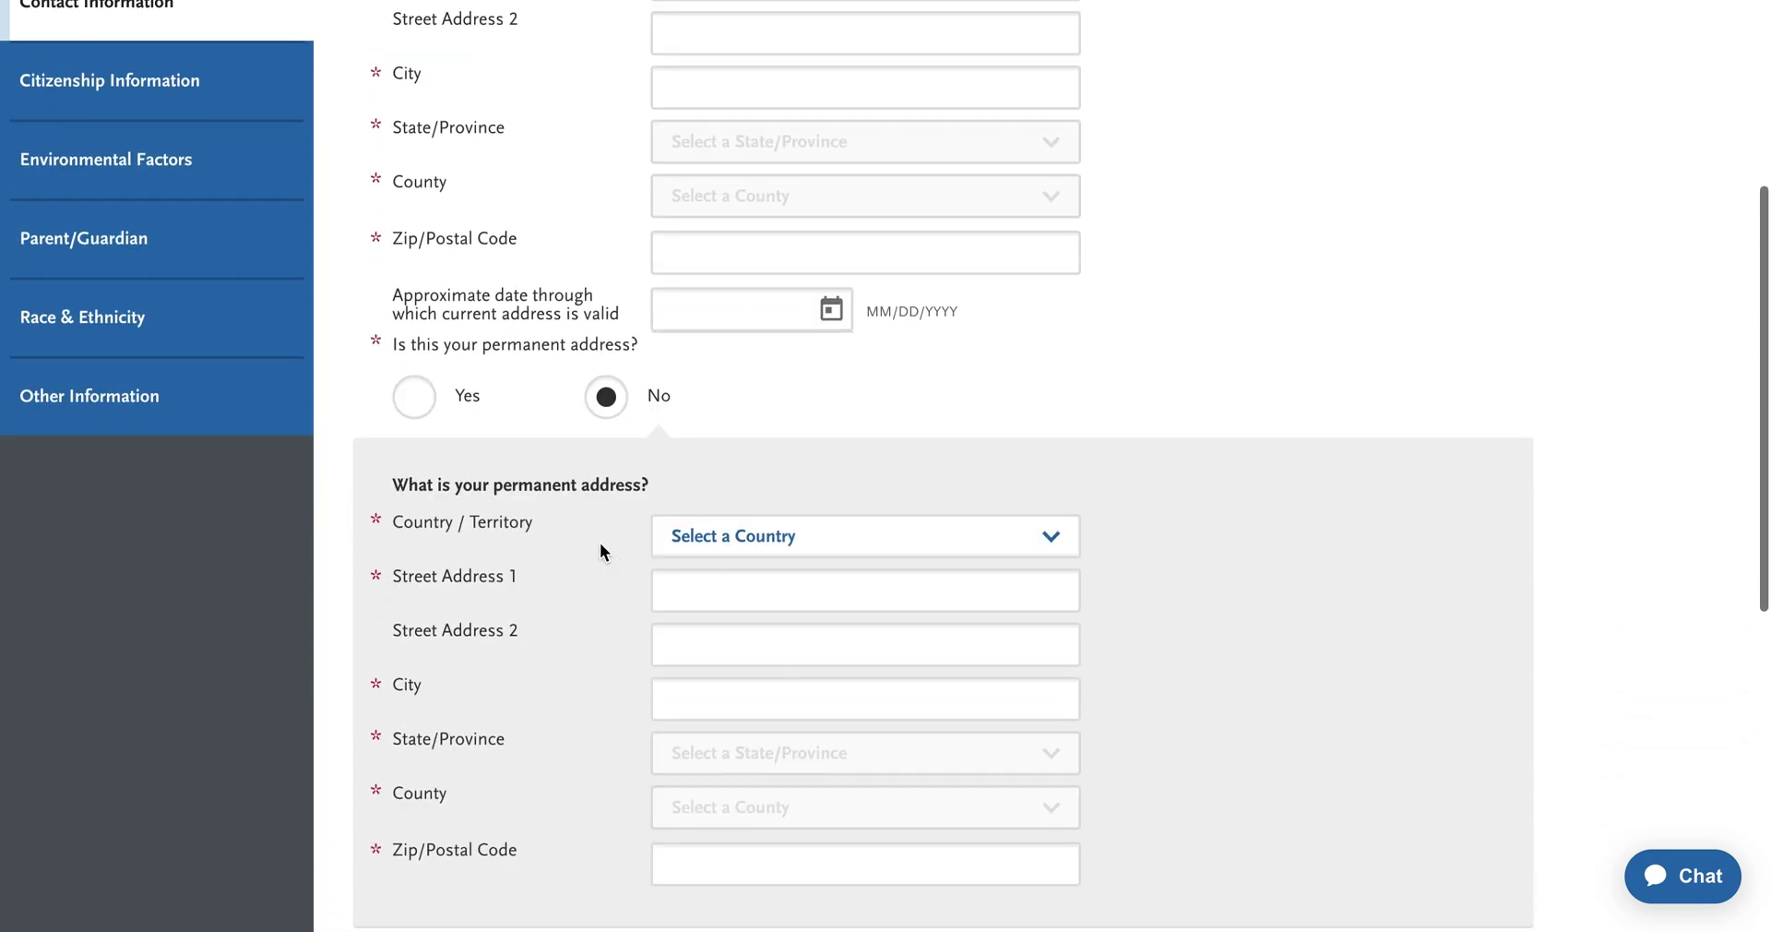
pyautogui.scroll(-2, 600, 552)
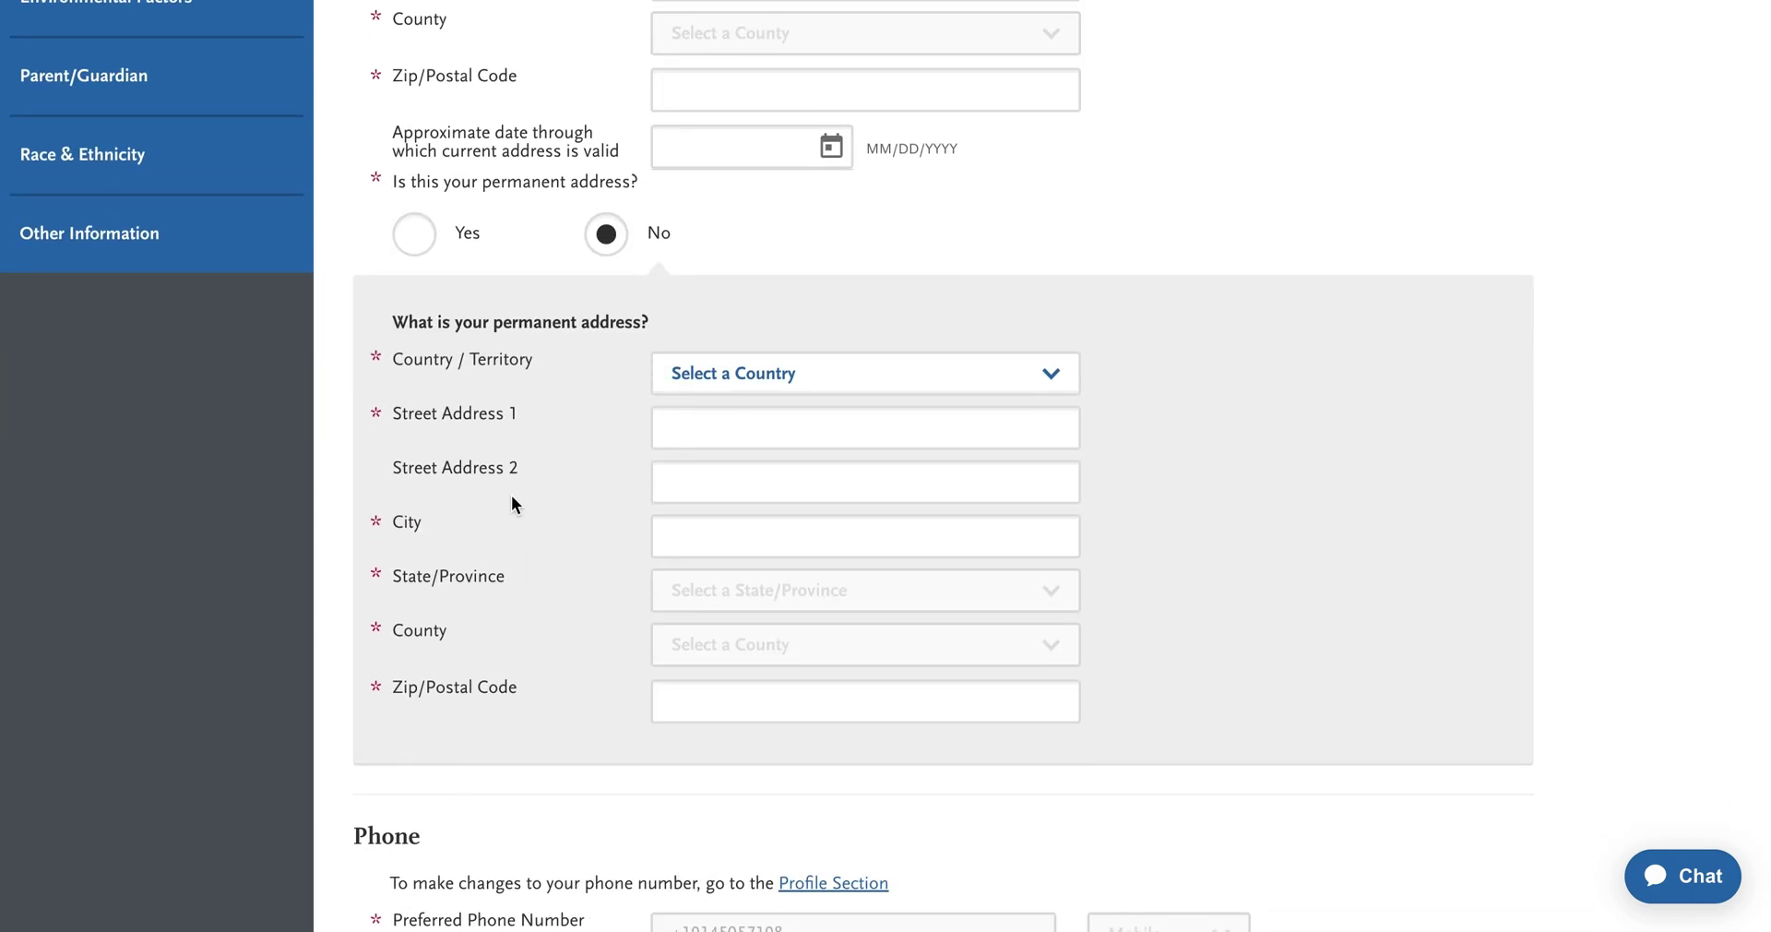
pyautogui.scroll(2, 511, 495)
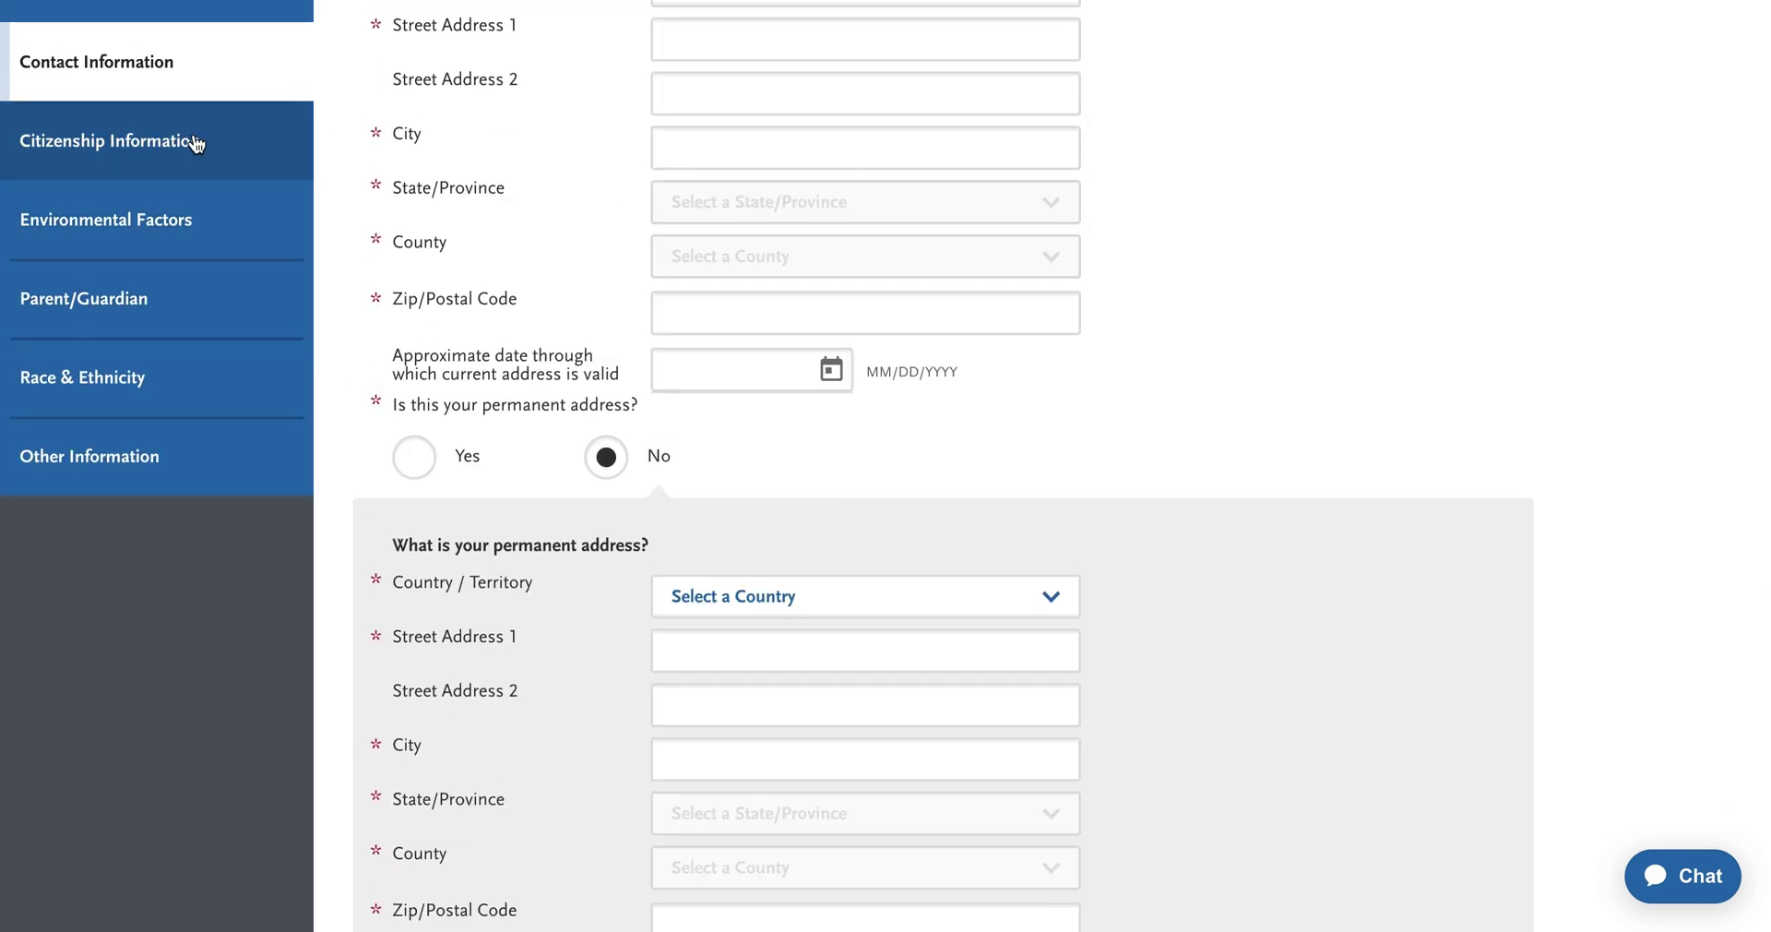
# - Open the Citizenship Information section and review its citizenship, residency, visa and DACA questions
pyautogui.click(196, 142)
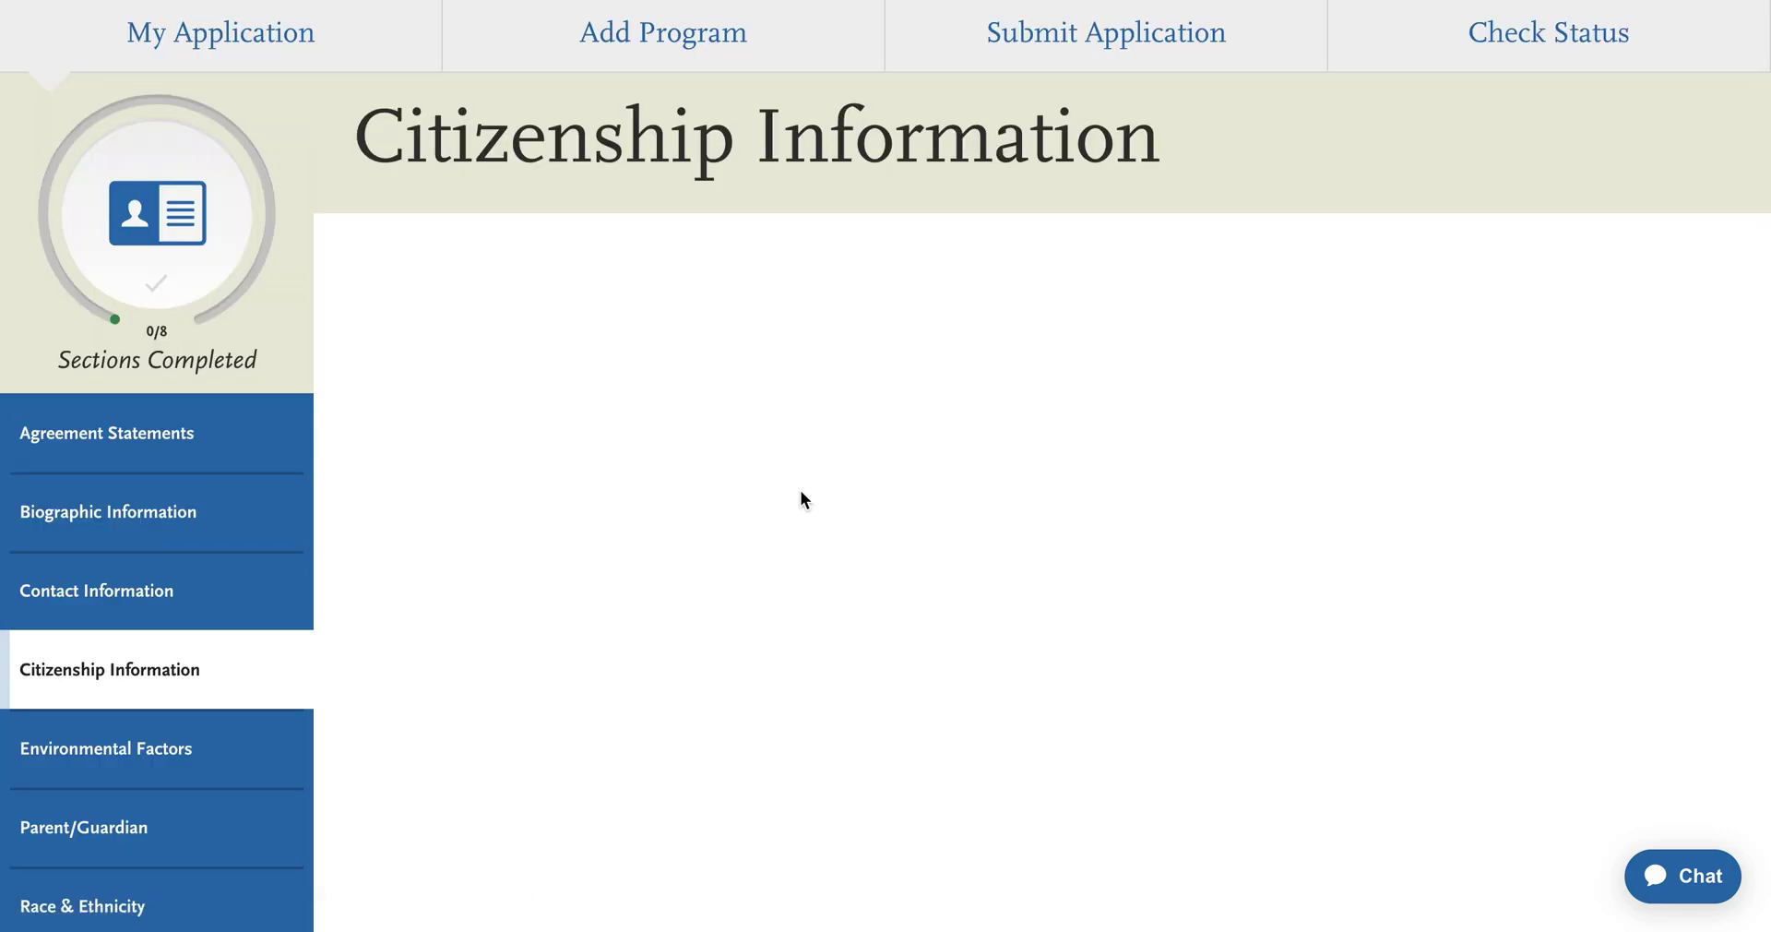
pyautogui.scroll(-2, 801, 489)
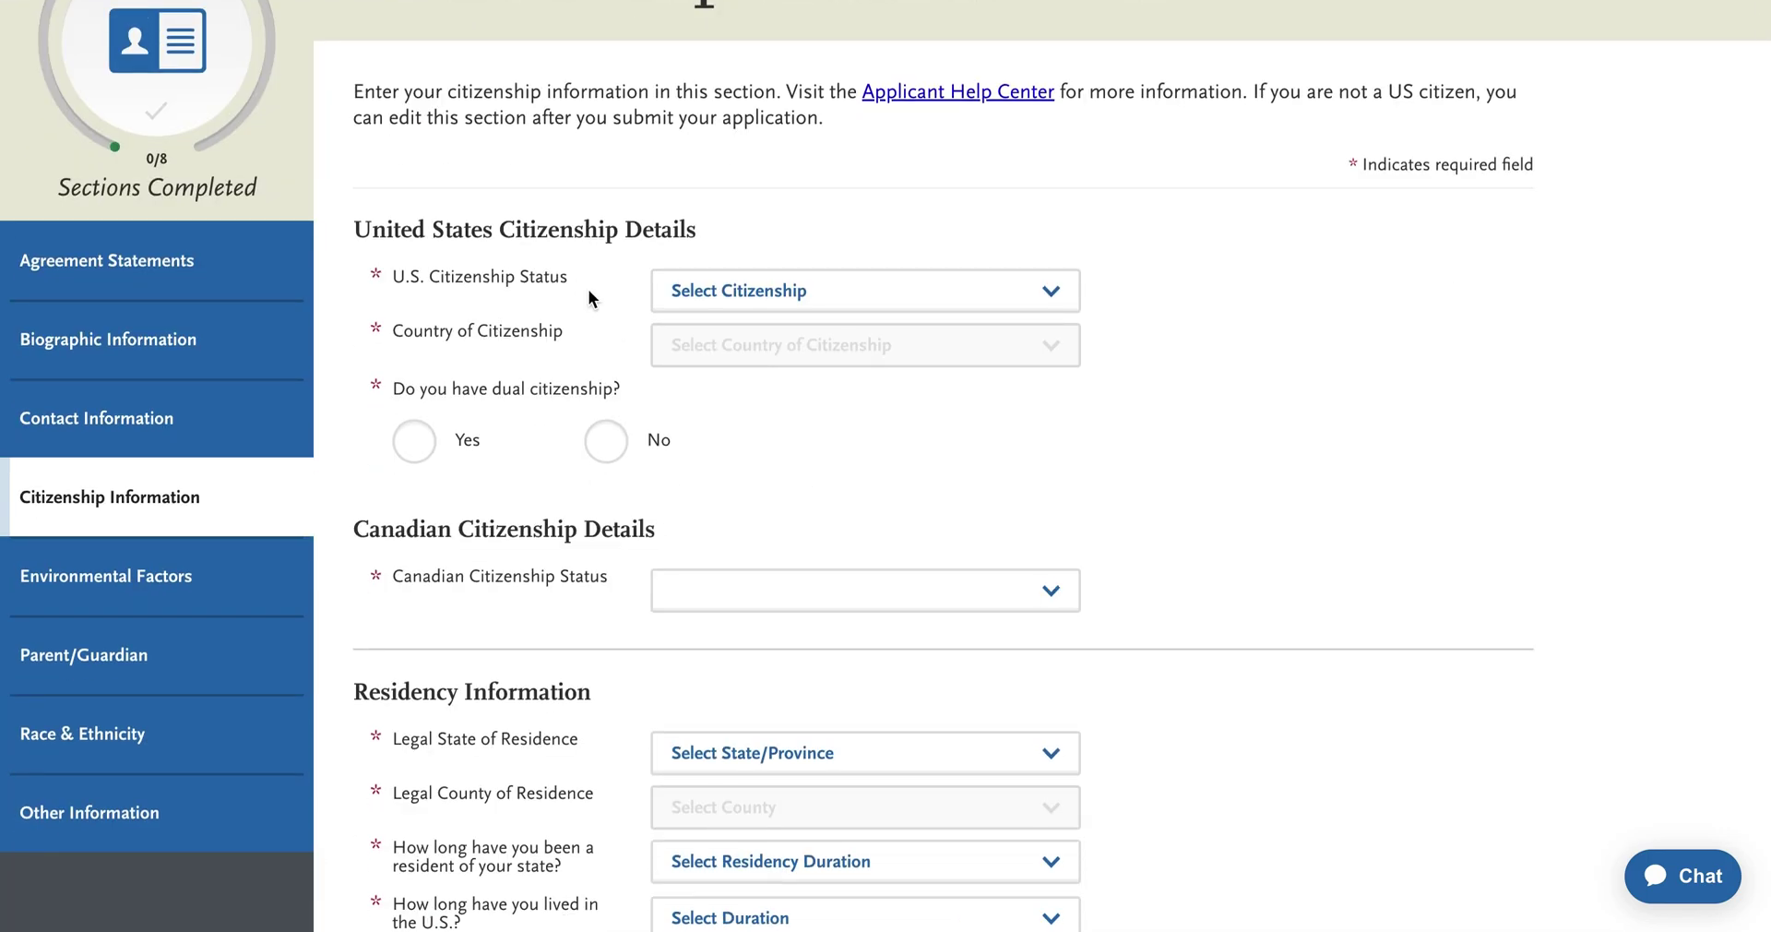
pyautogui.scroll(-5, 707, 403)
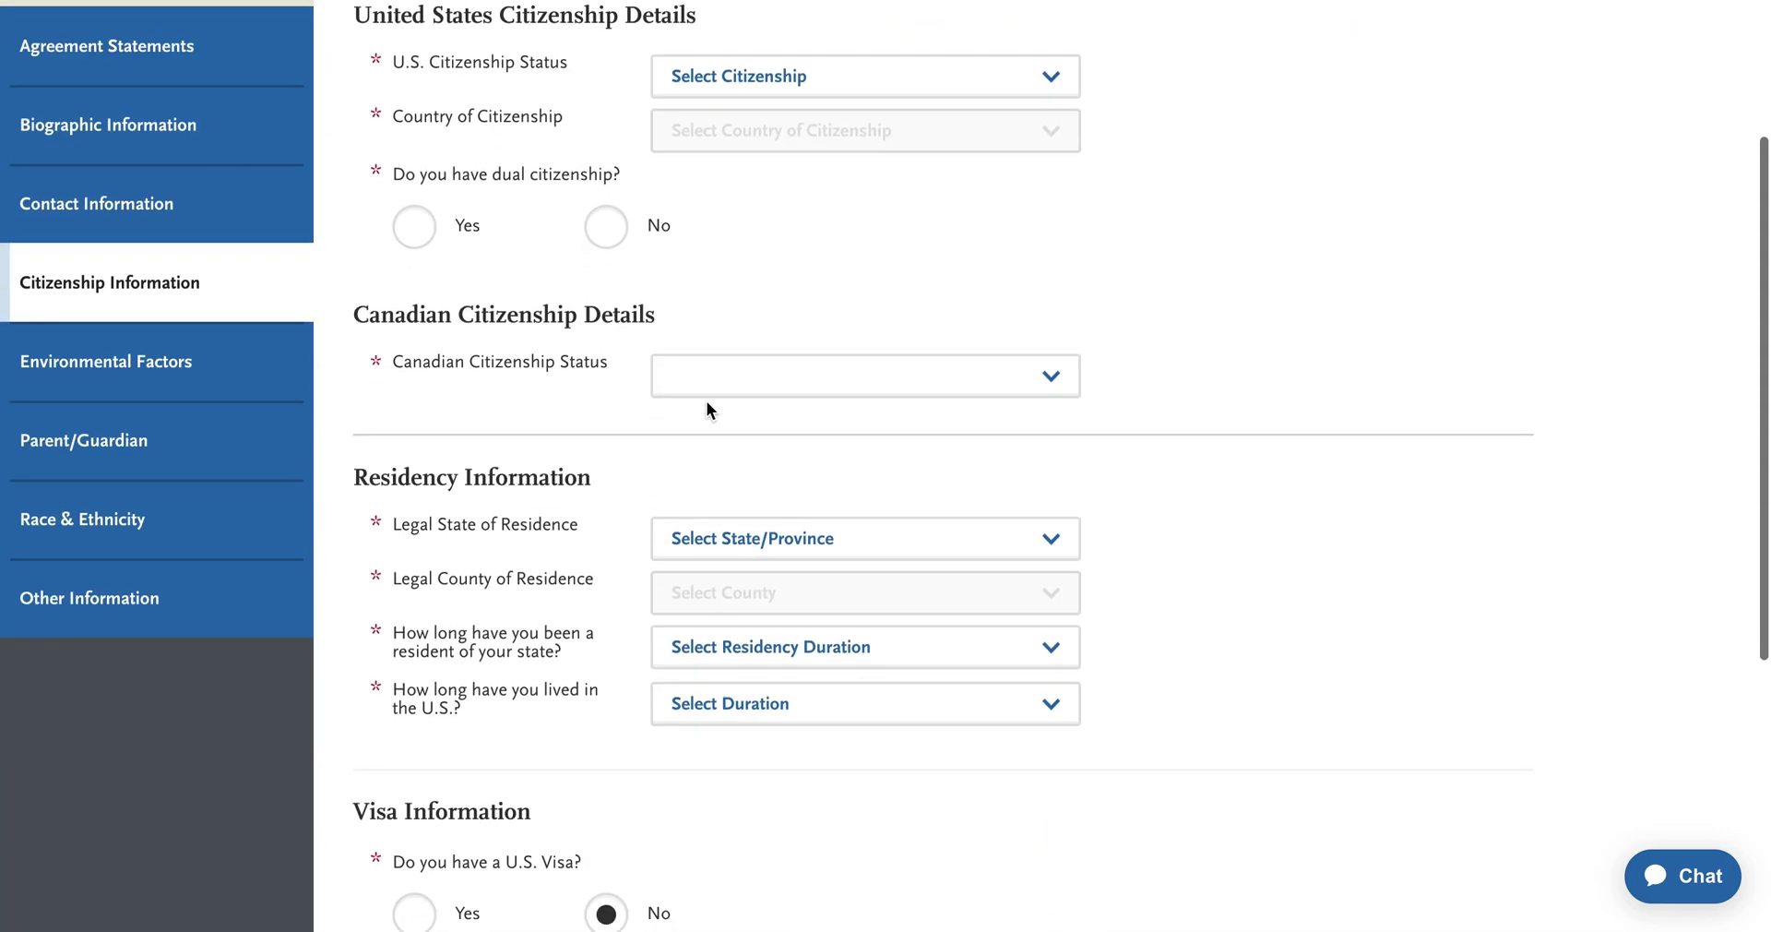
pyautogui.scroll(-3, 706, 408)
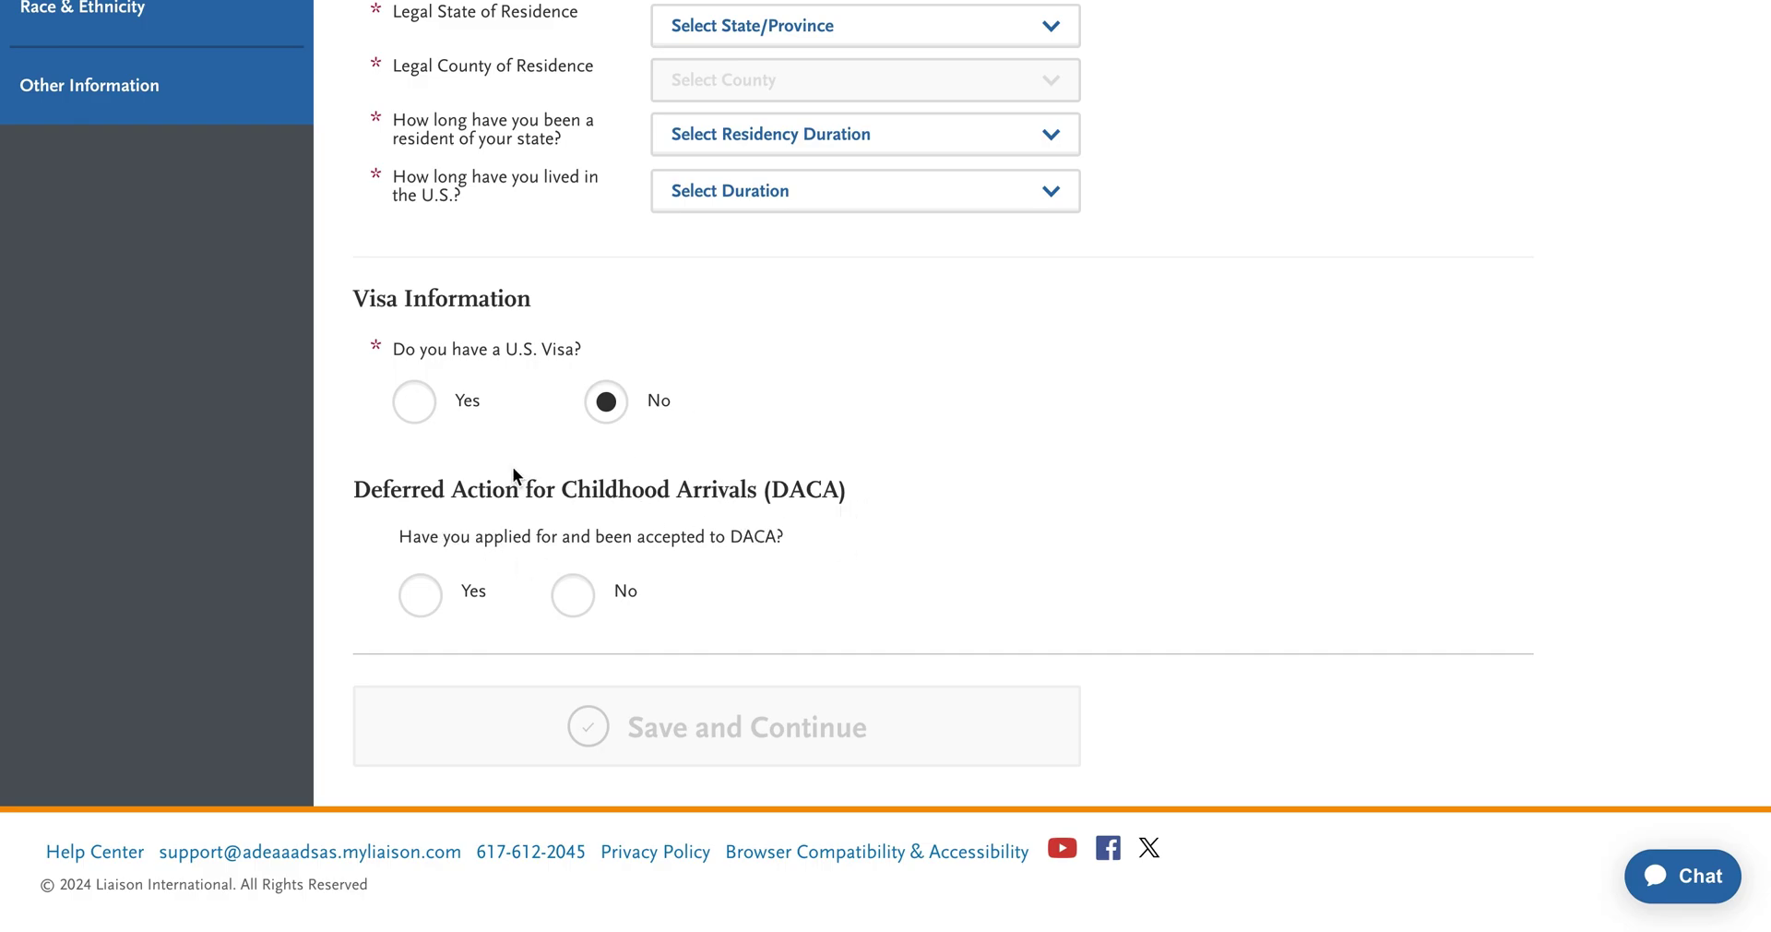
pyautogui.scroll(3, 415, 377)
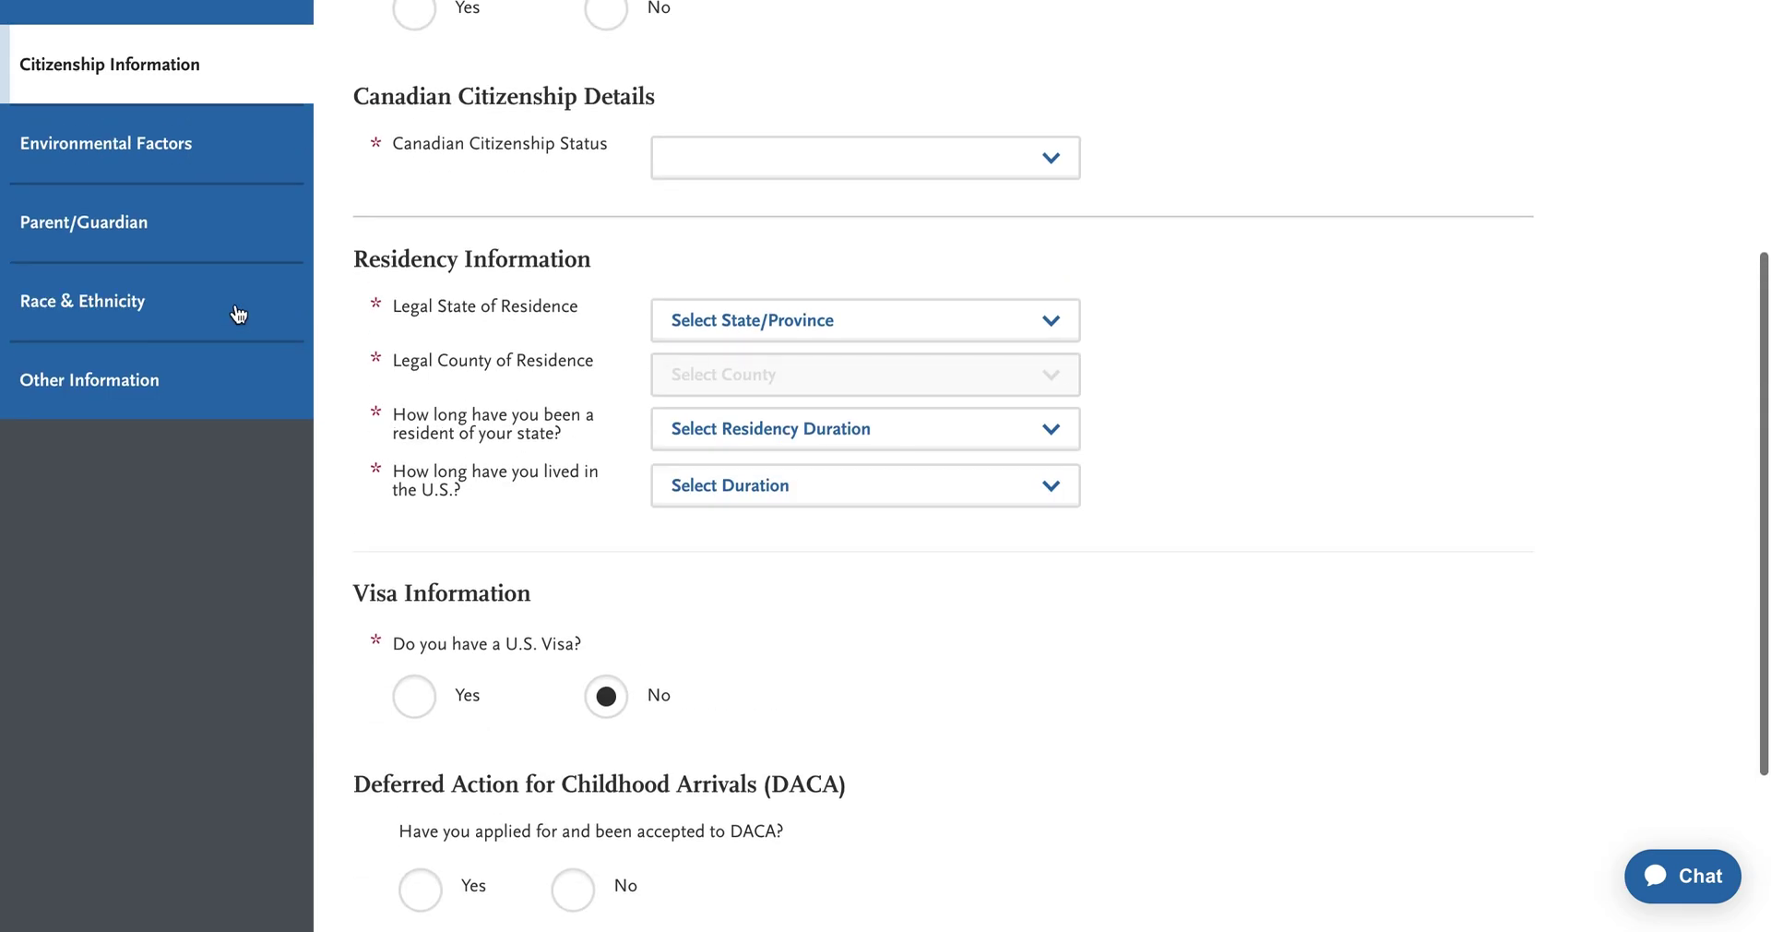
# - Open the Environmental Factors section and review its disadvantaged status, family situation and childhood residency questions, including the geographic area options
pyautogui.click(212, 175)
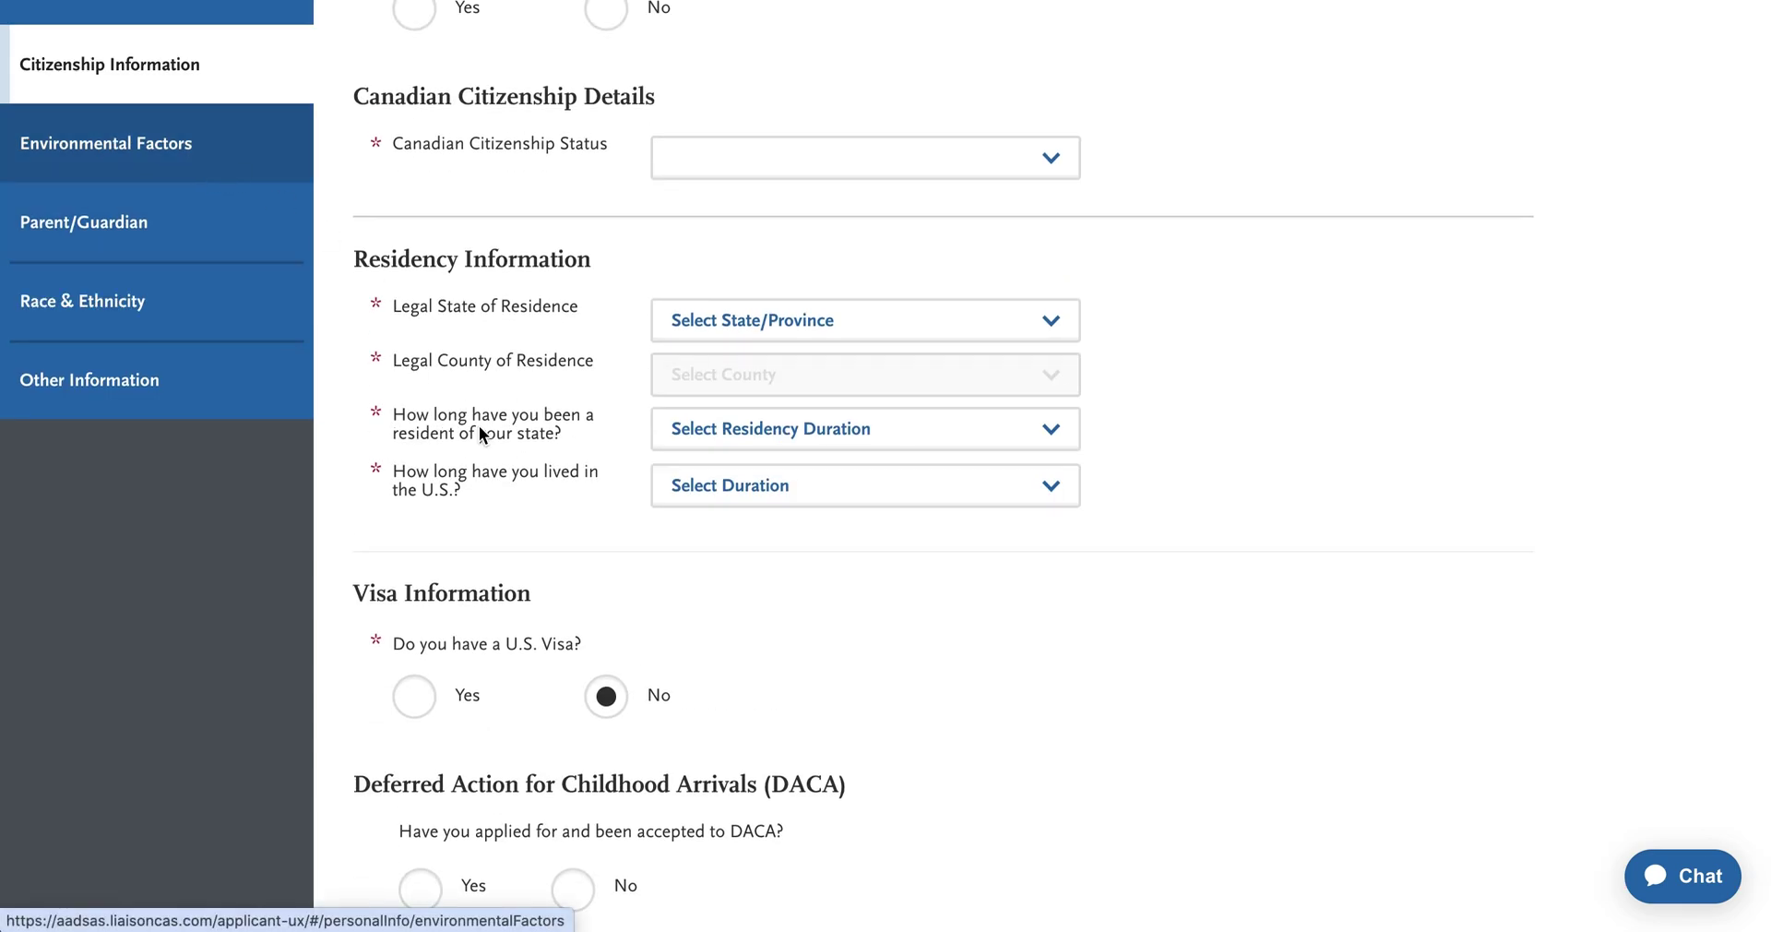
pyautogui.scroll(-2, 838, 638)
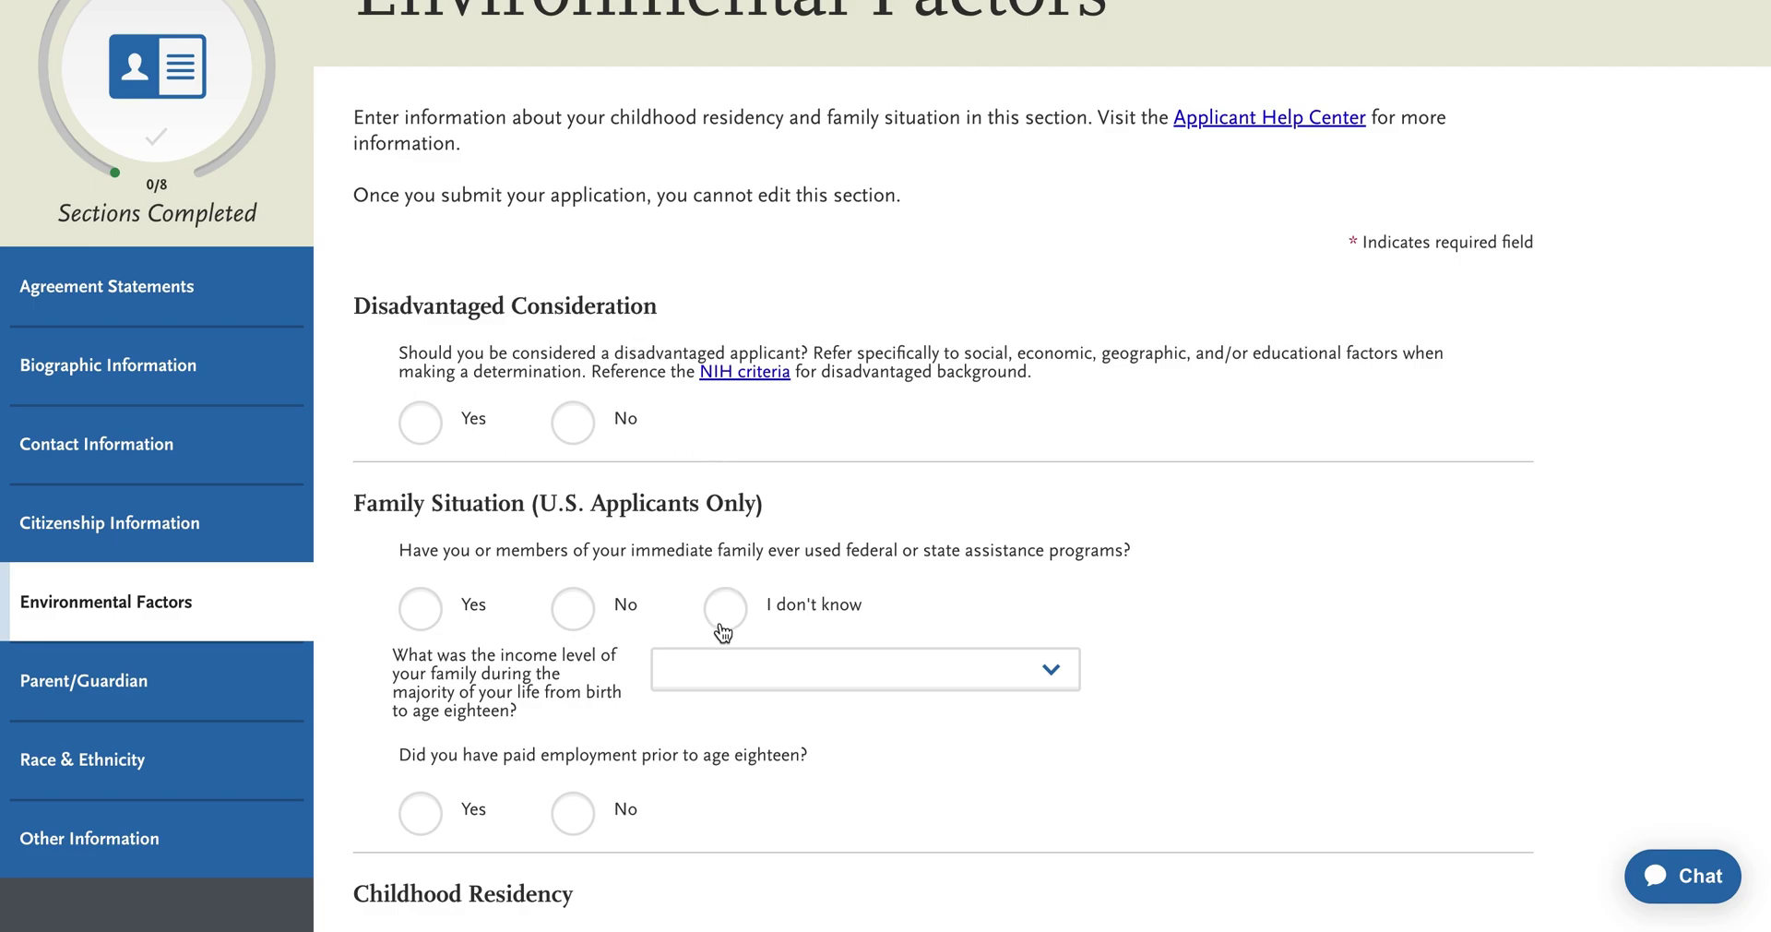
pyautogui.scroll(-1, 694, 524)
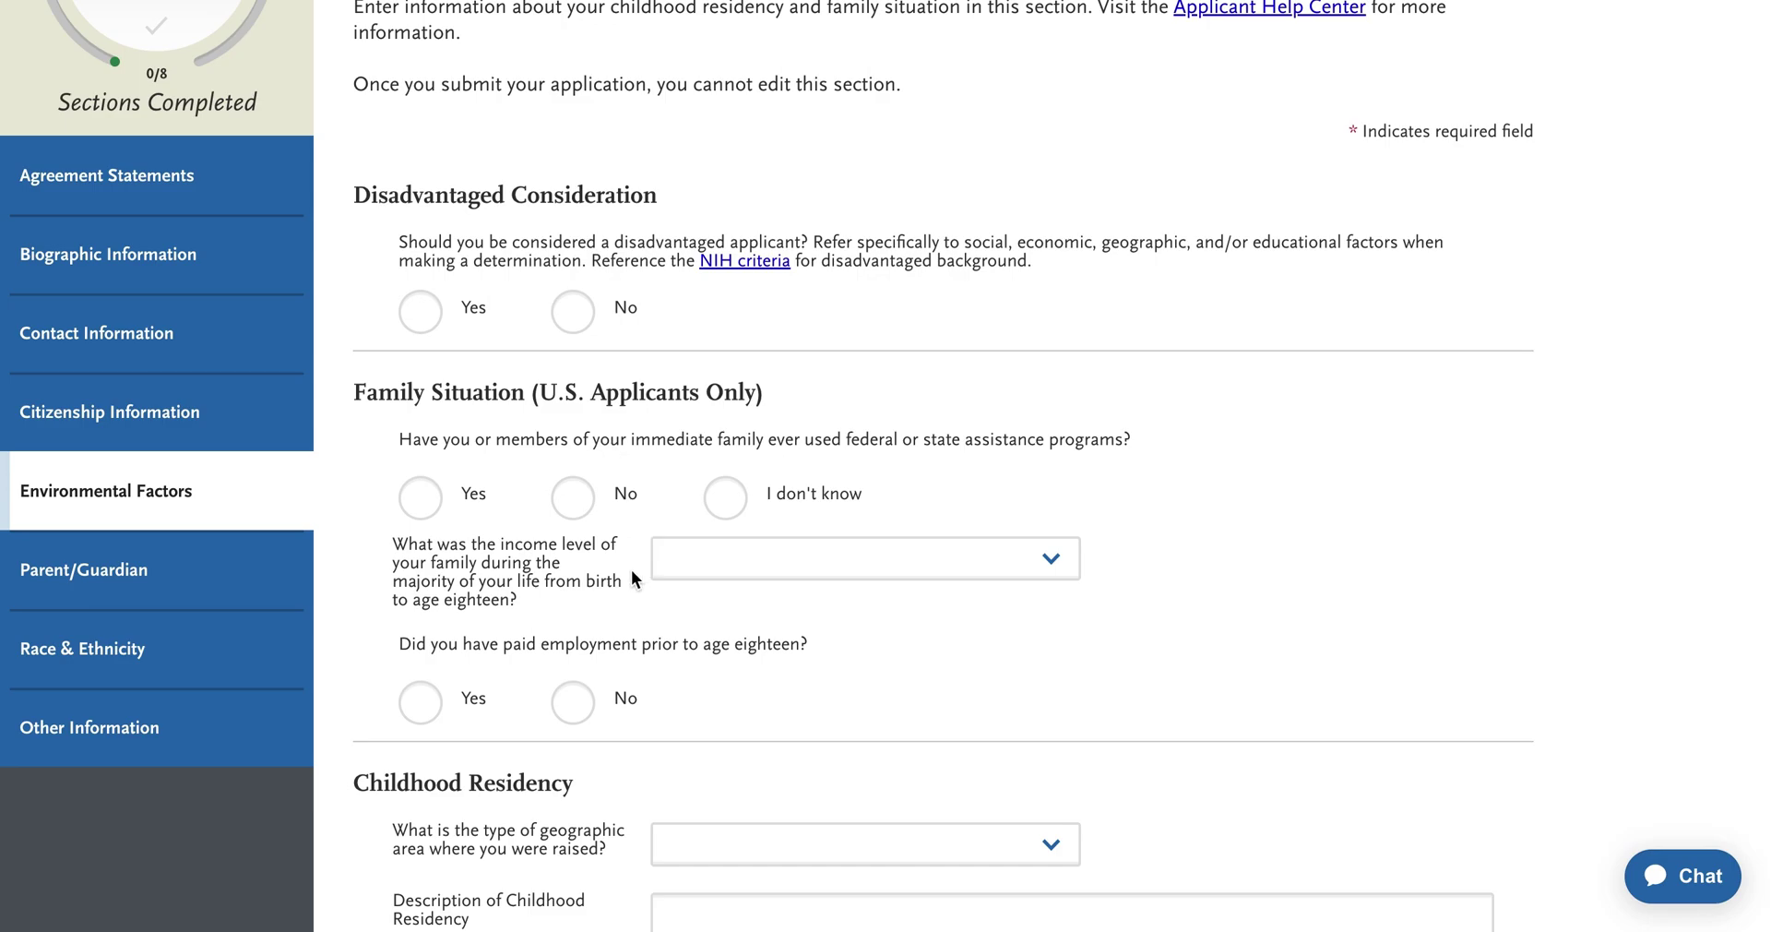
pyautogui.scroll(-1, 631, 568)
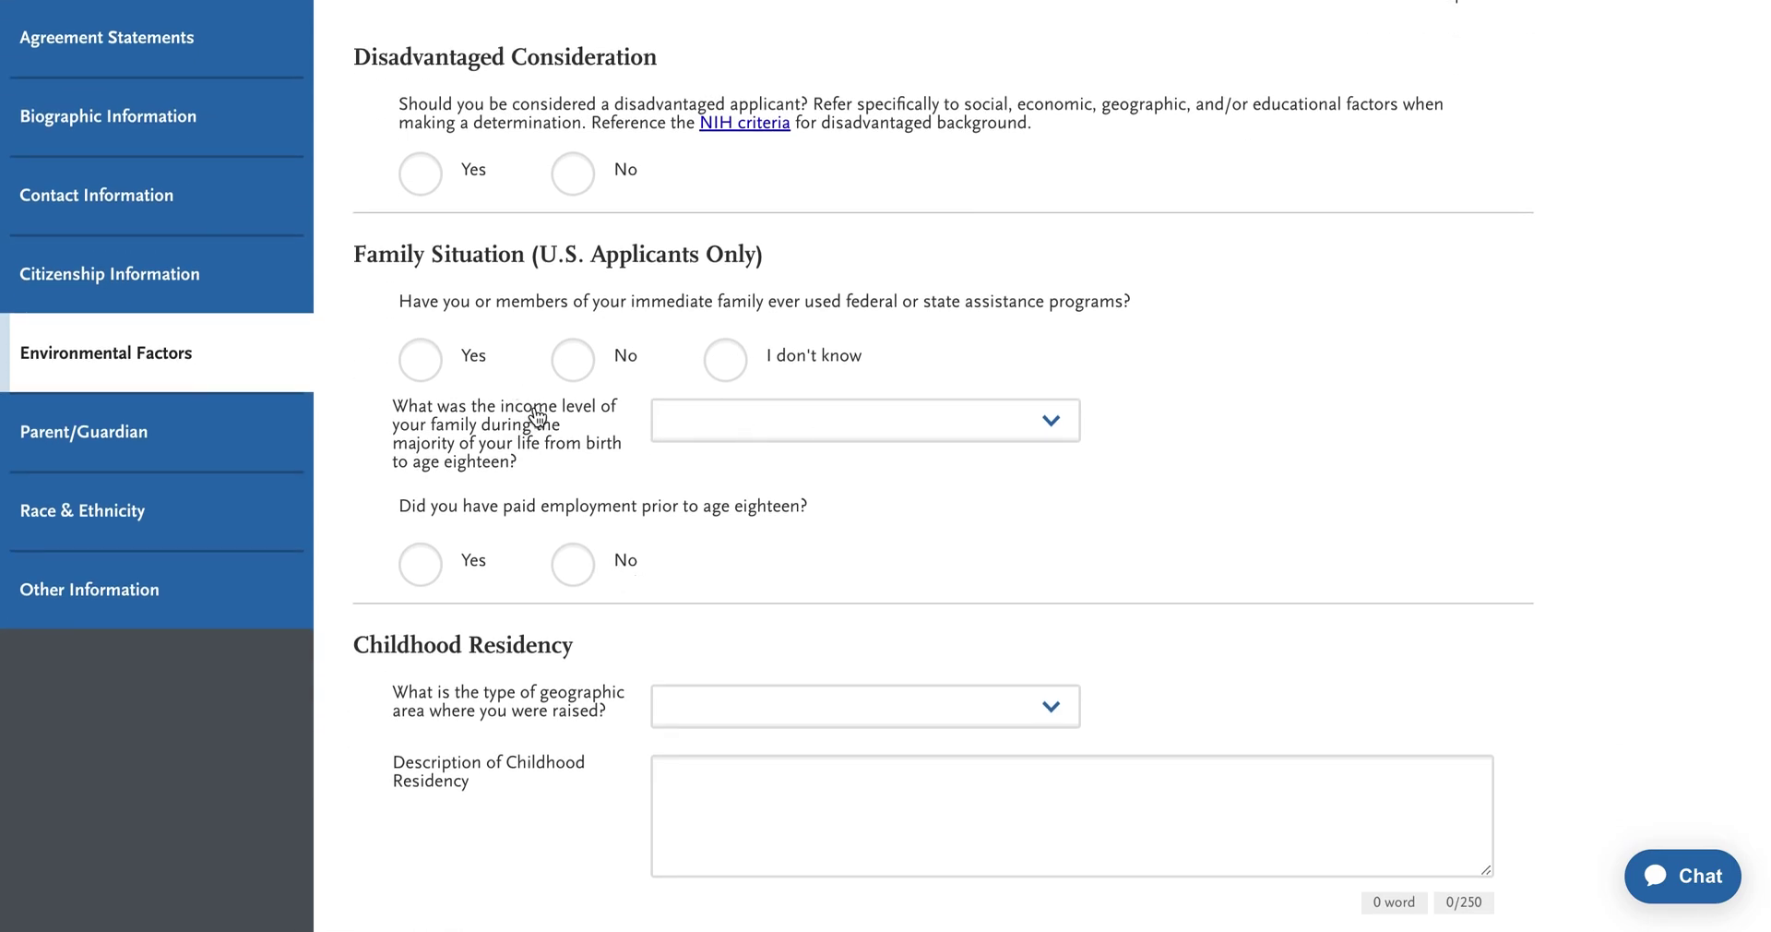
pyautogui.scroll(-1, 745, 662)
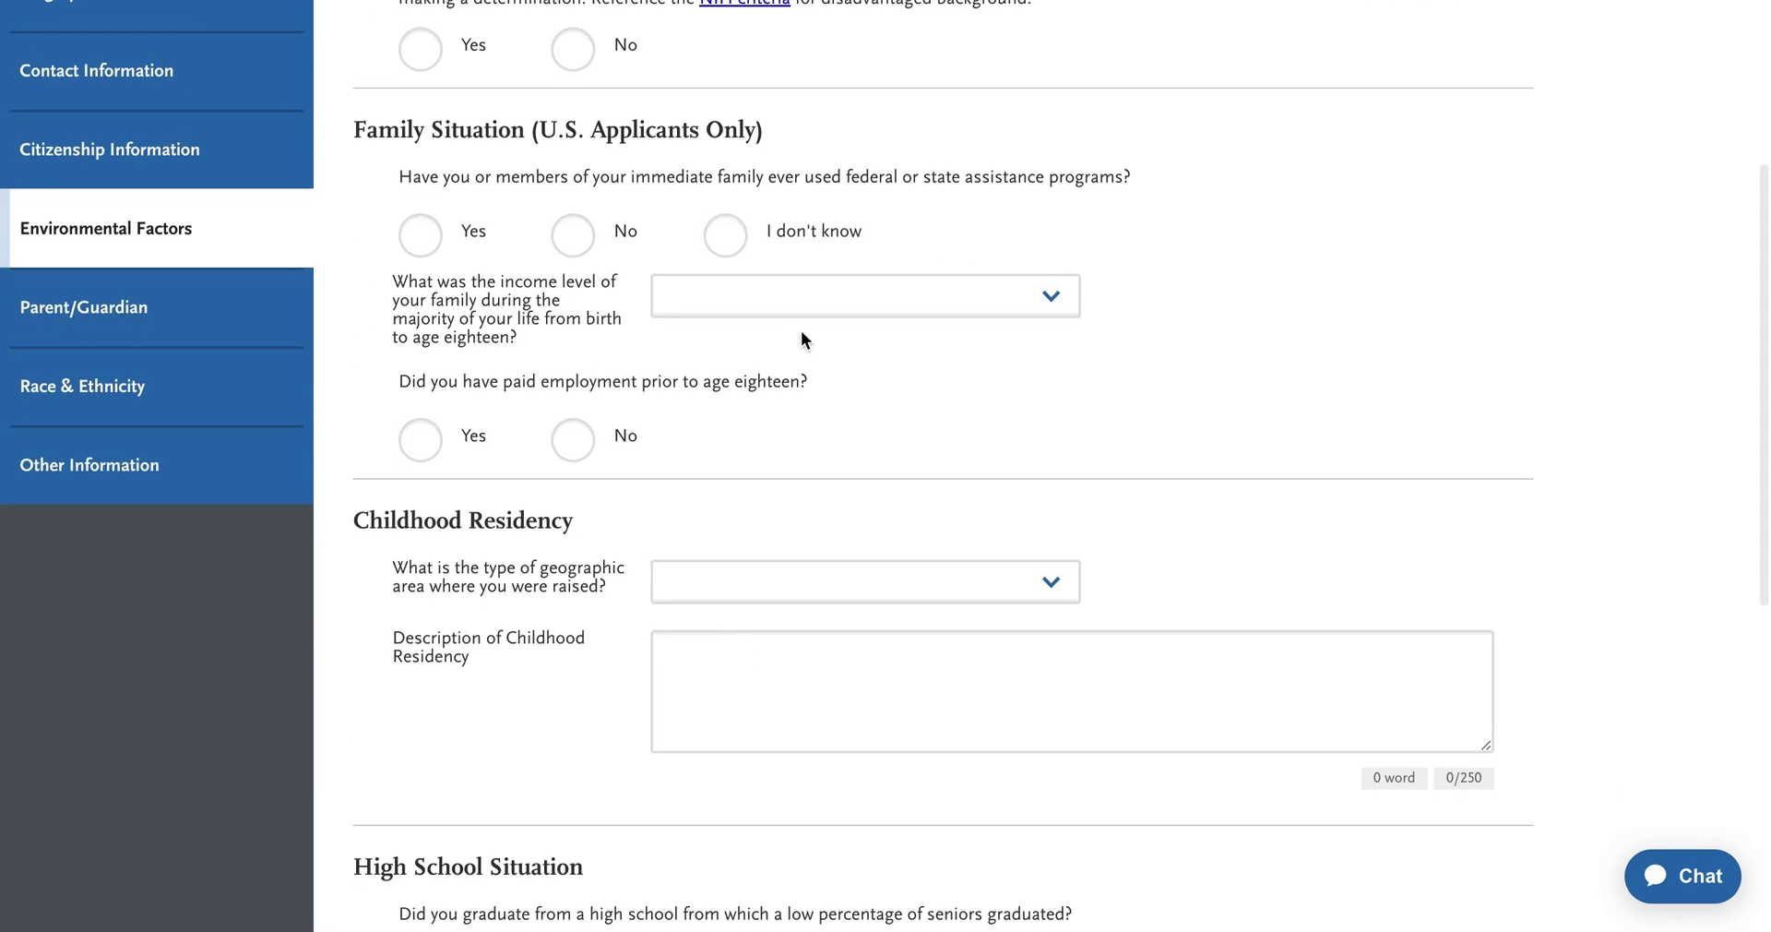
pyautogui.scroll(-2, 802, 297)
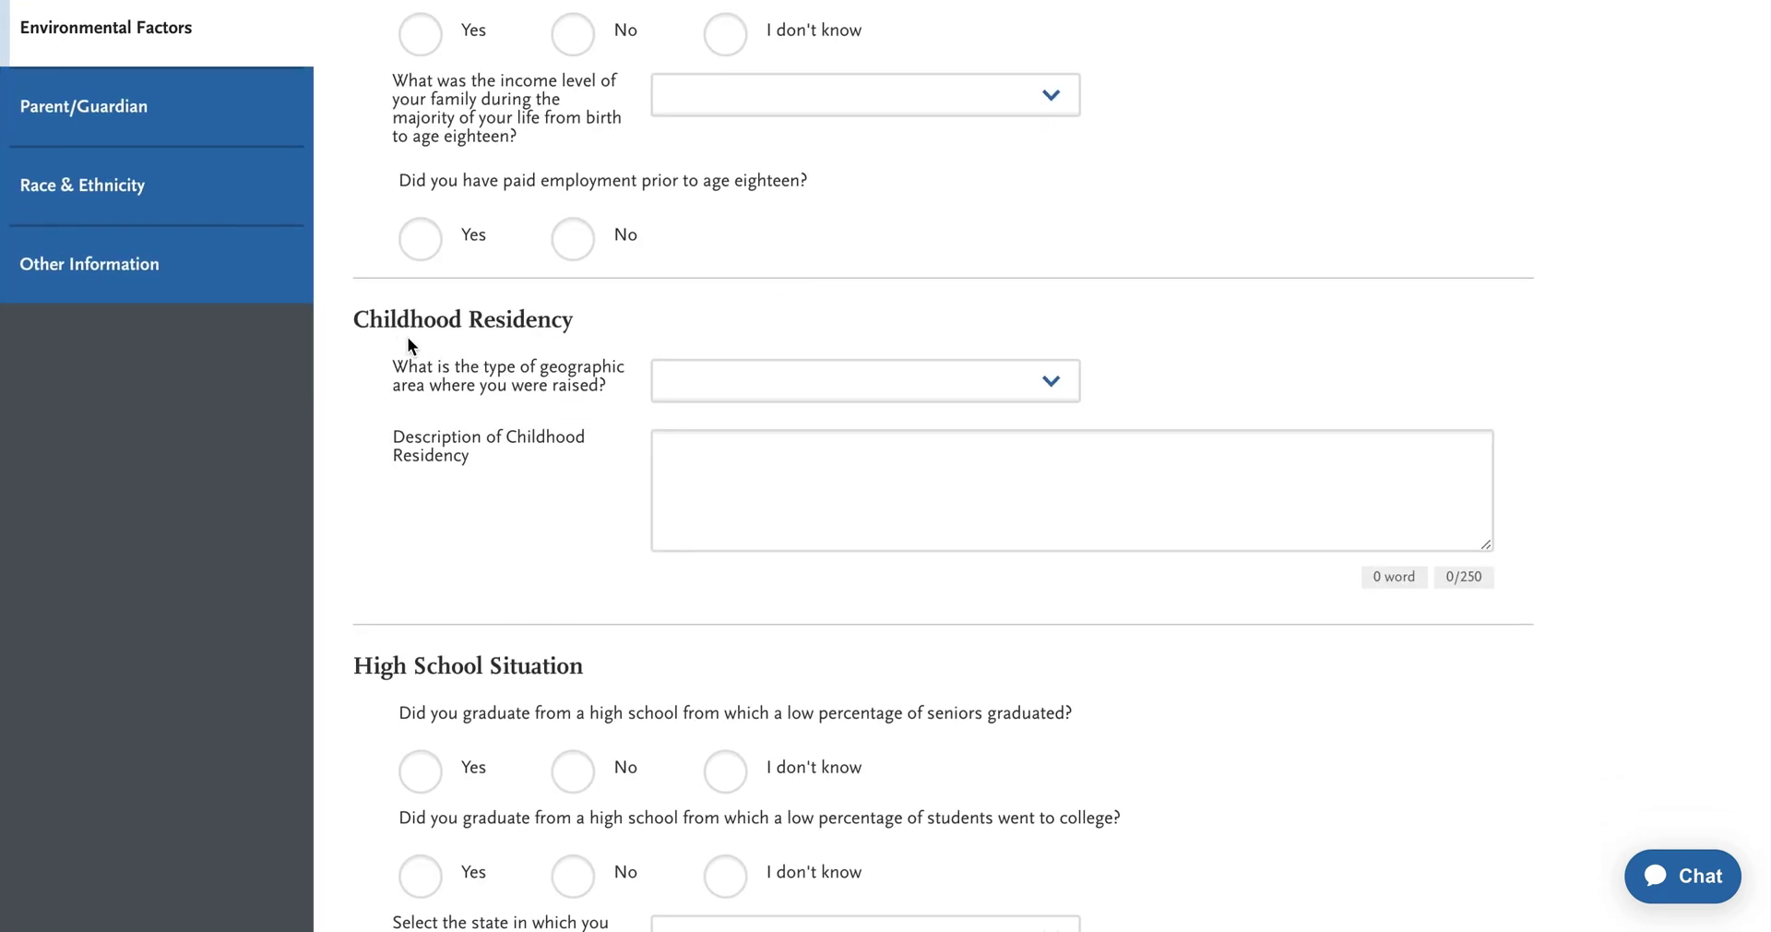
pyautogui.click(811, 395)
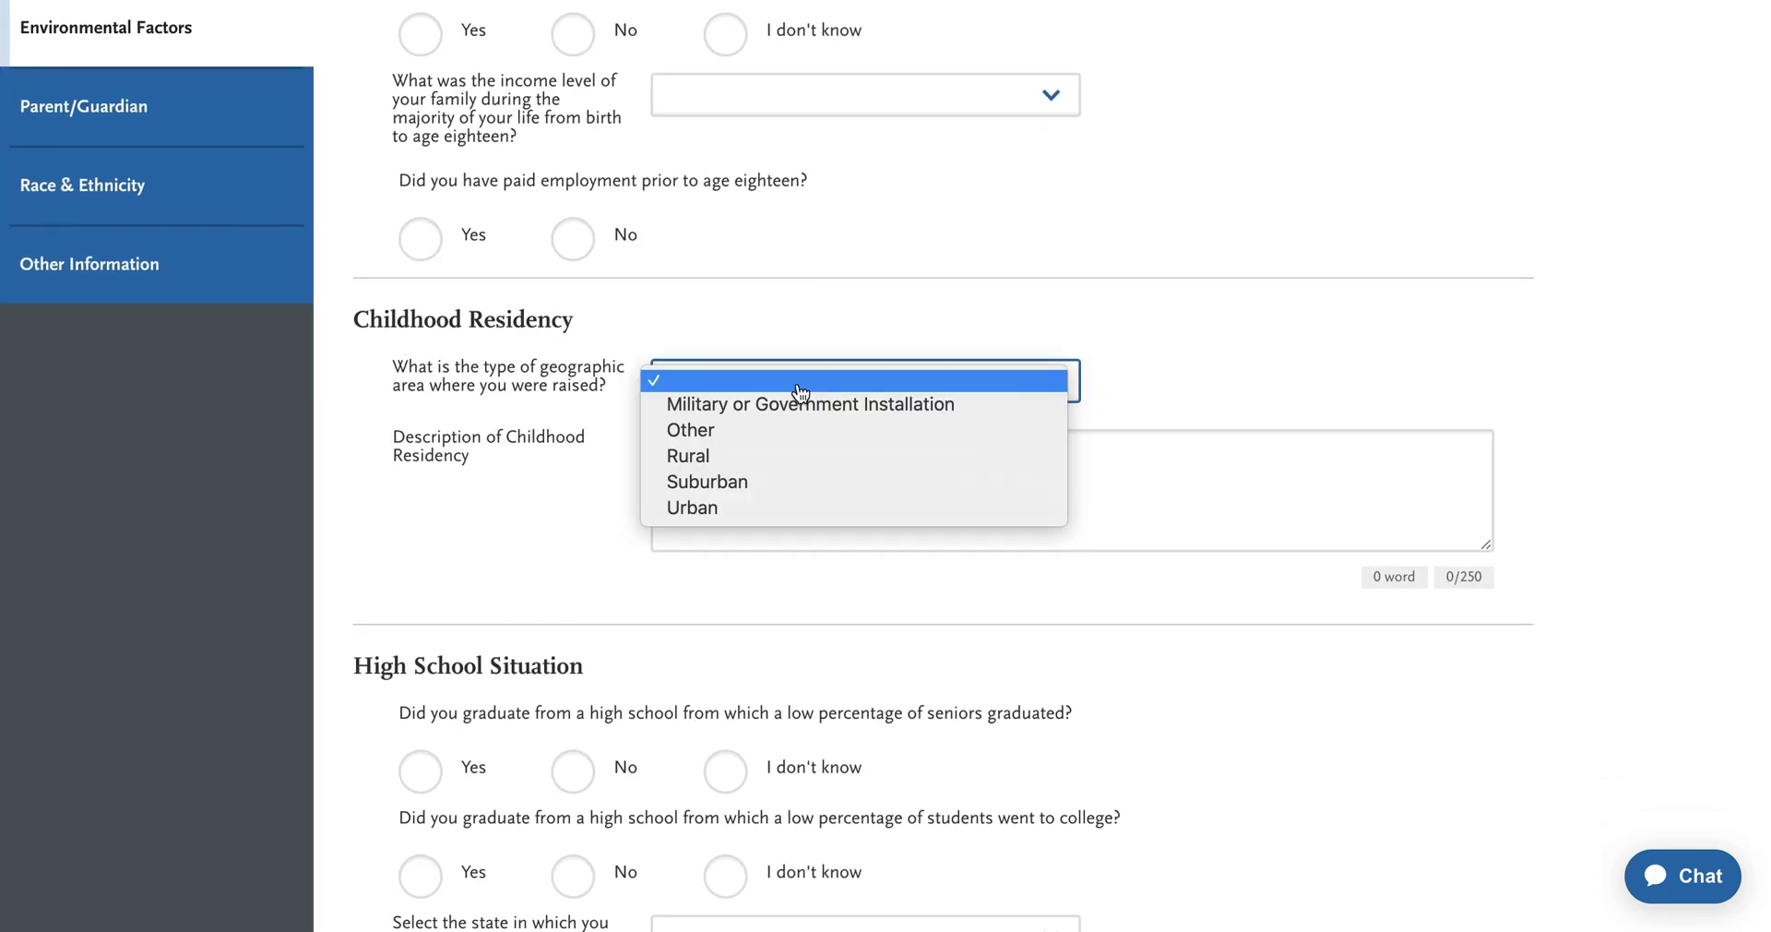
pyautogui.click(1136, 344)
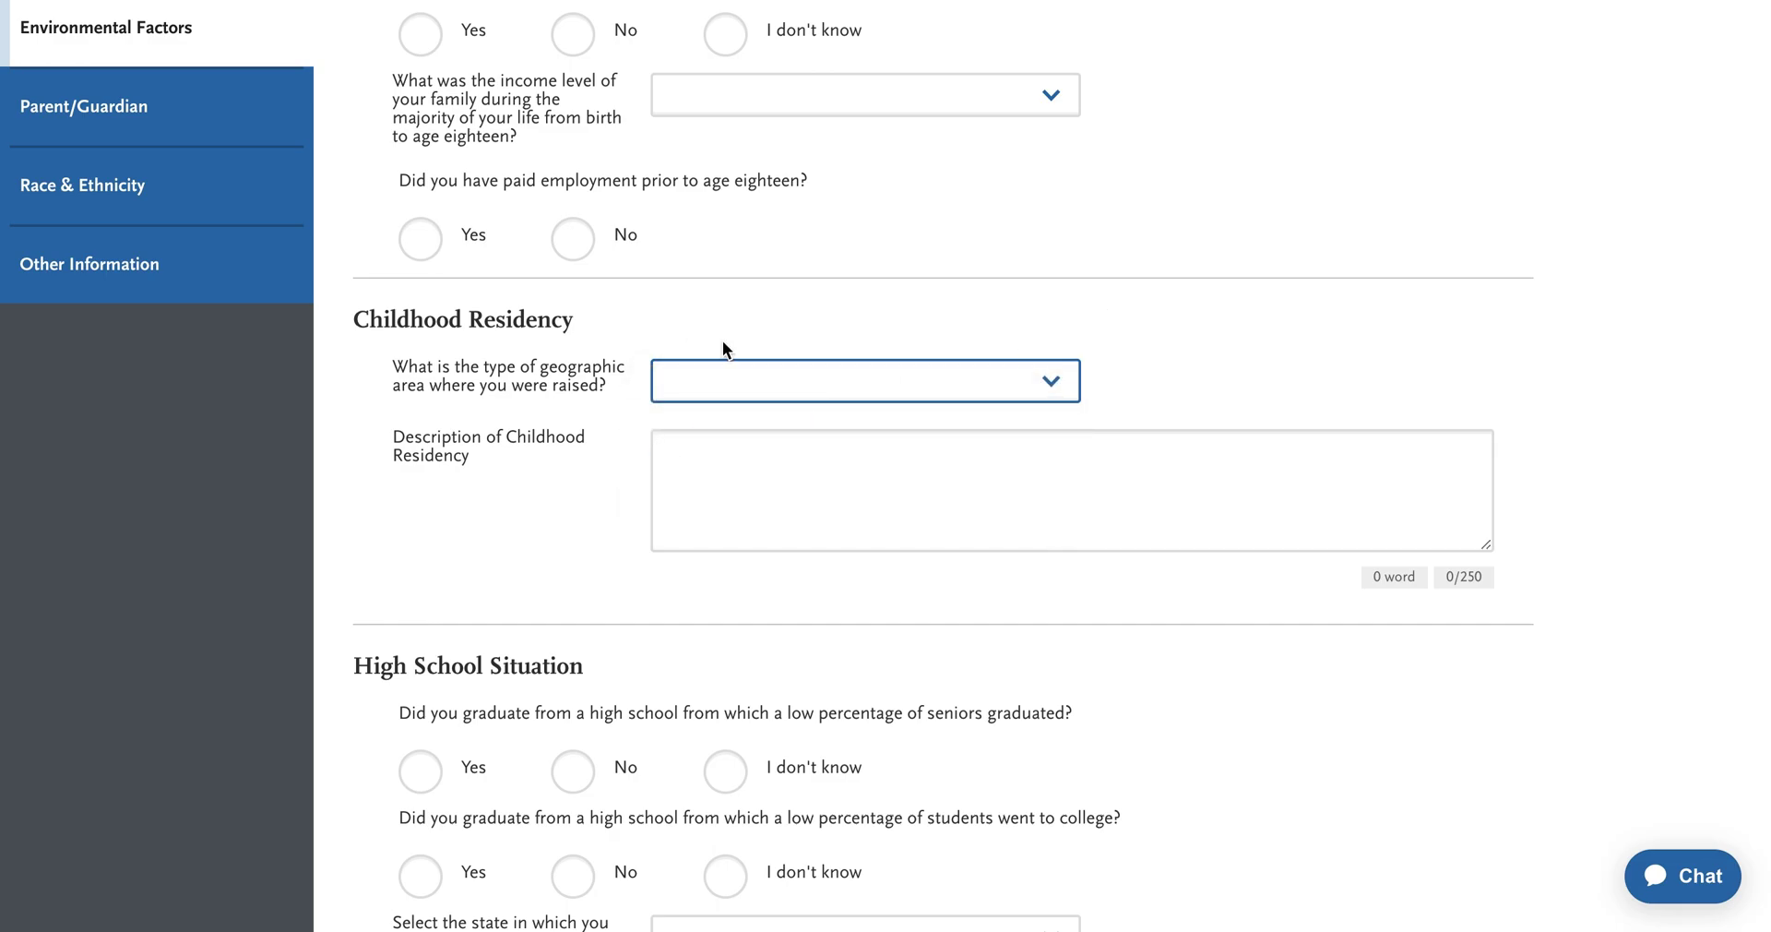
# - Review the childhood residency area options, the High School Situation questions and the Relatives in Oral Health question in Environmental Factors
pyautogui.click(659, 385)
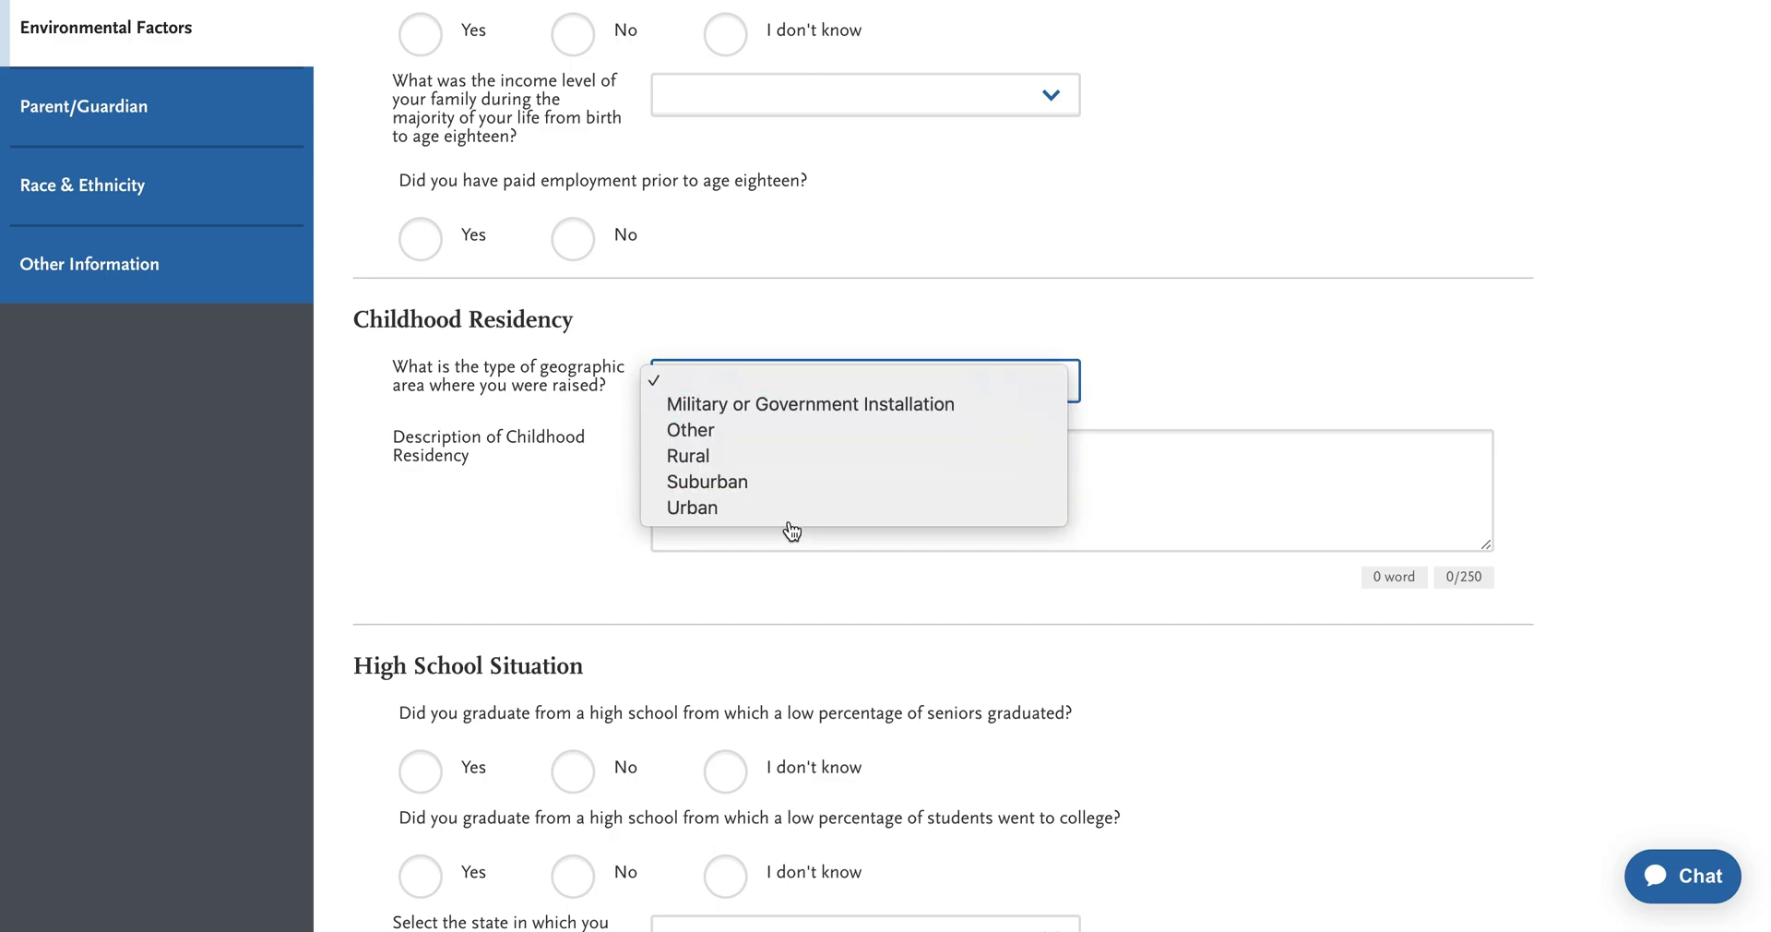
pyautogui.click(867, 534)
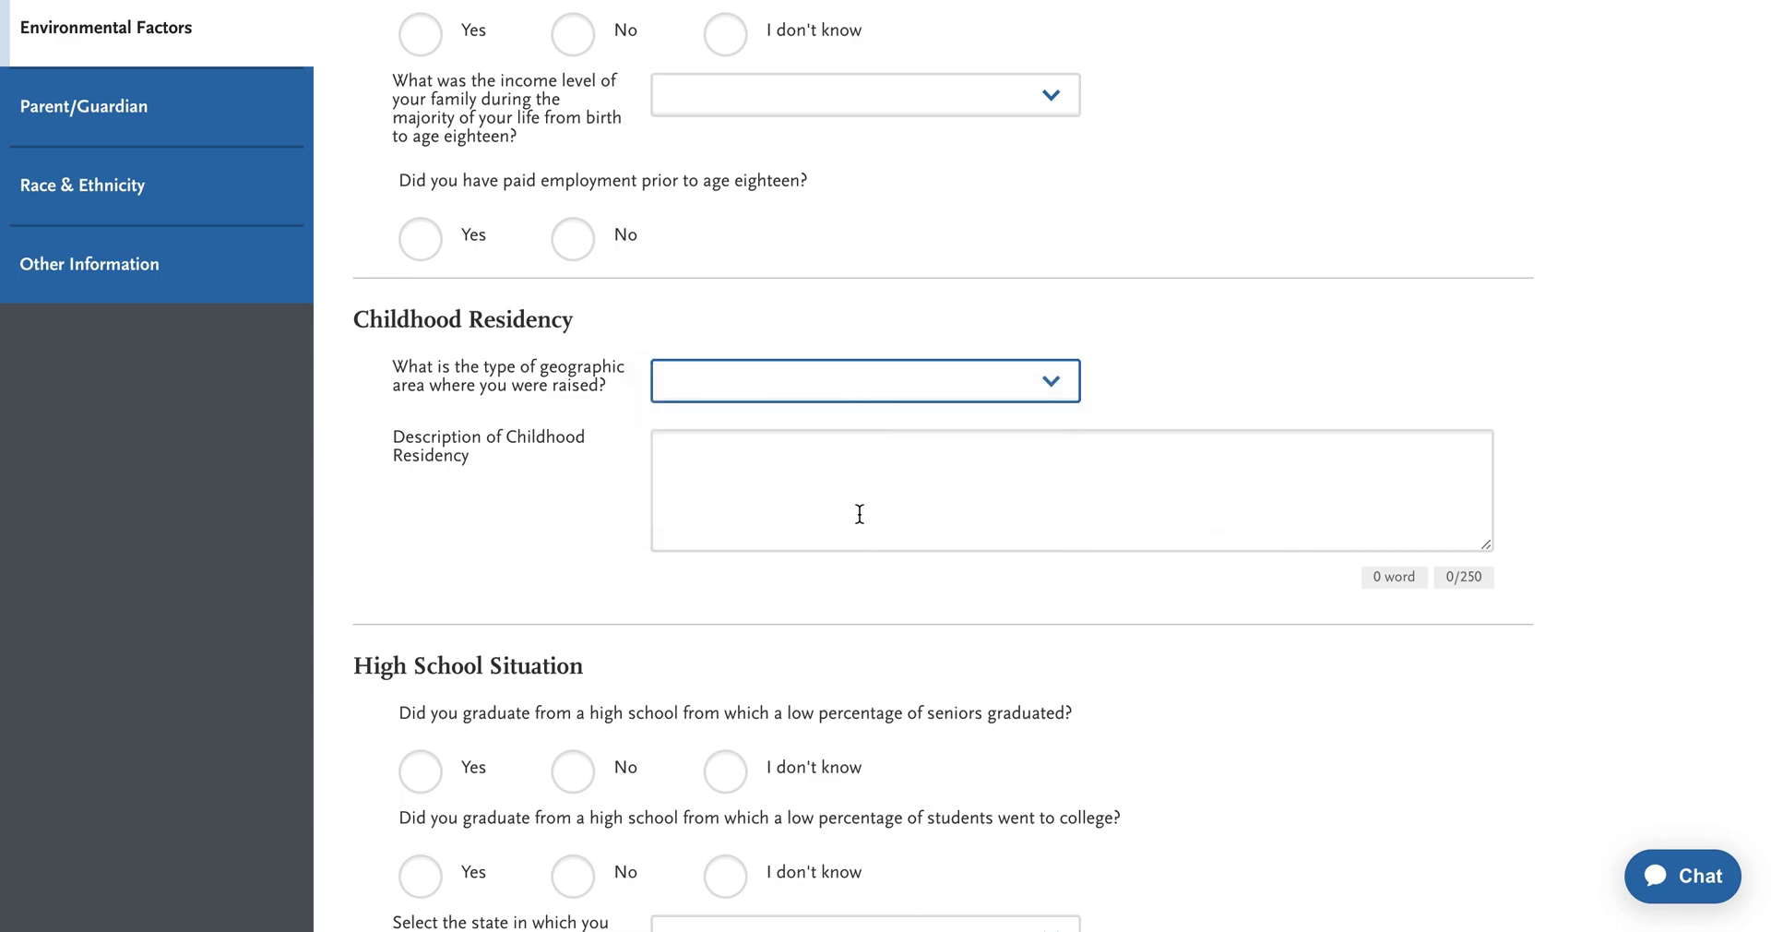
pyautogui.scroll(-2, 966, 568)
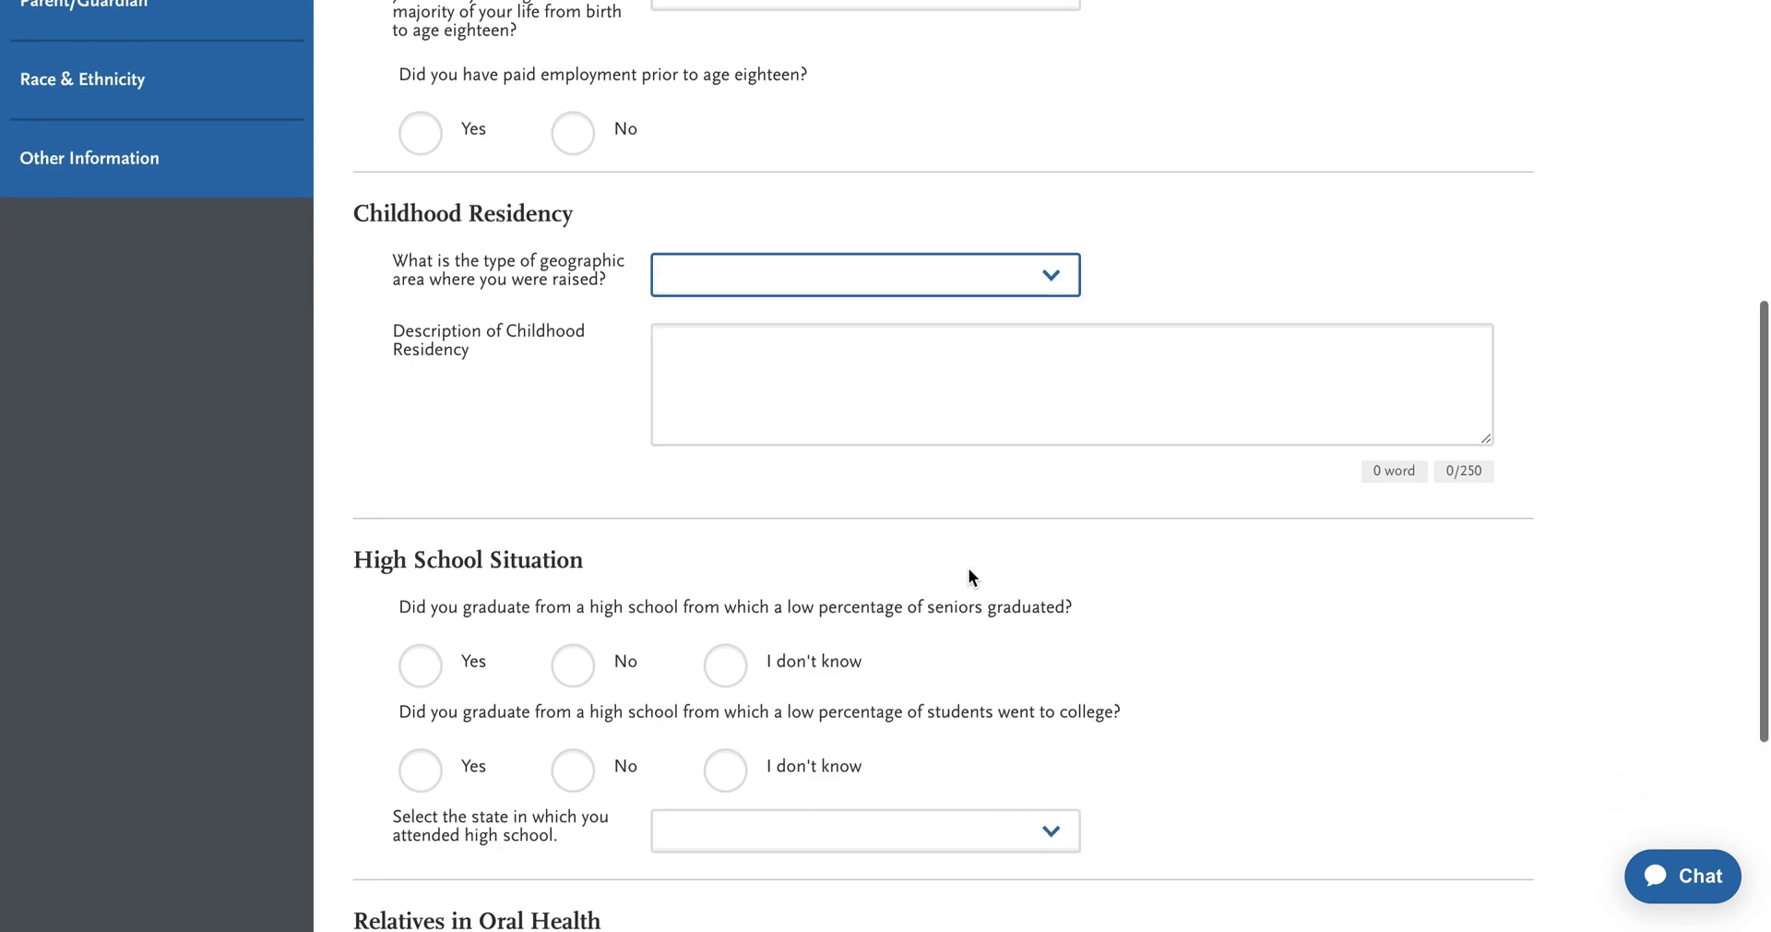
pyautogui.moveTo(384, 234); pyautogui.dragTo(444, 268)
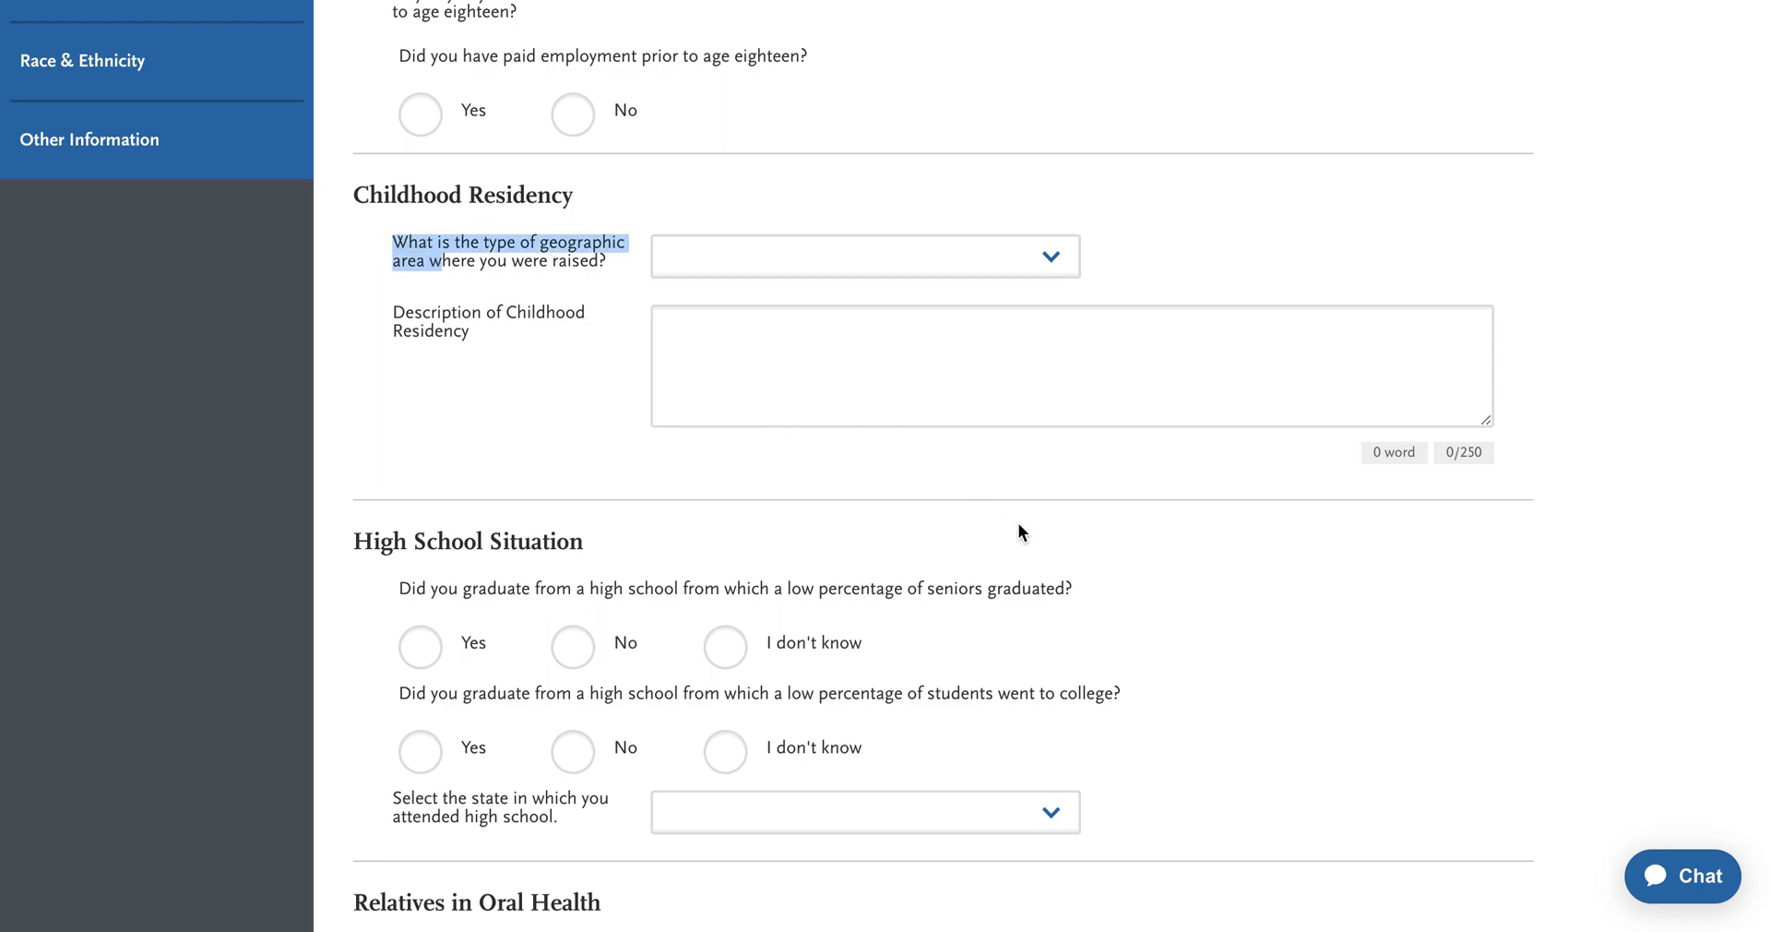
pyautogui.scroll(-1, 900, 461)
pyautogui.scroll(-2, 551, 459)
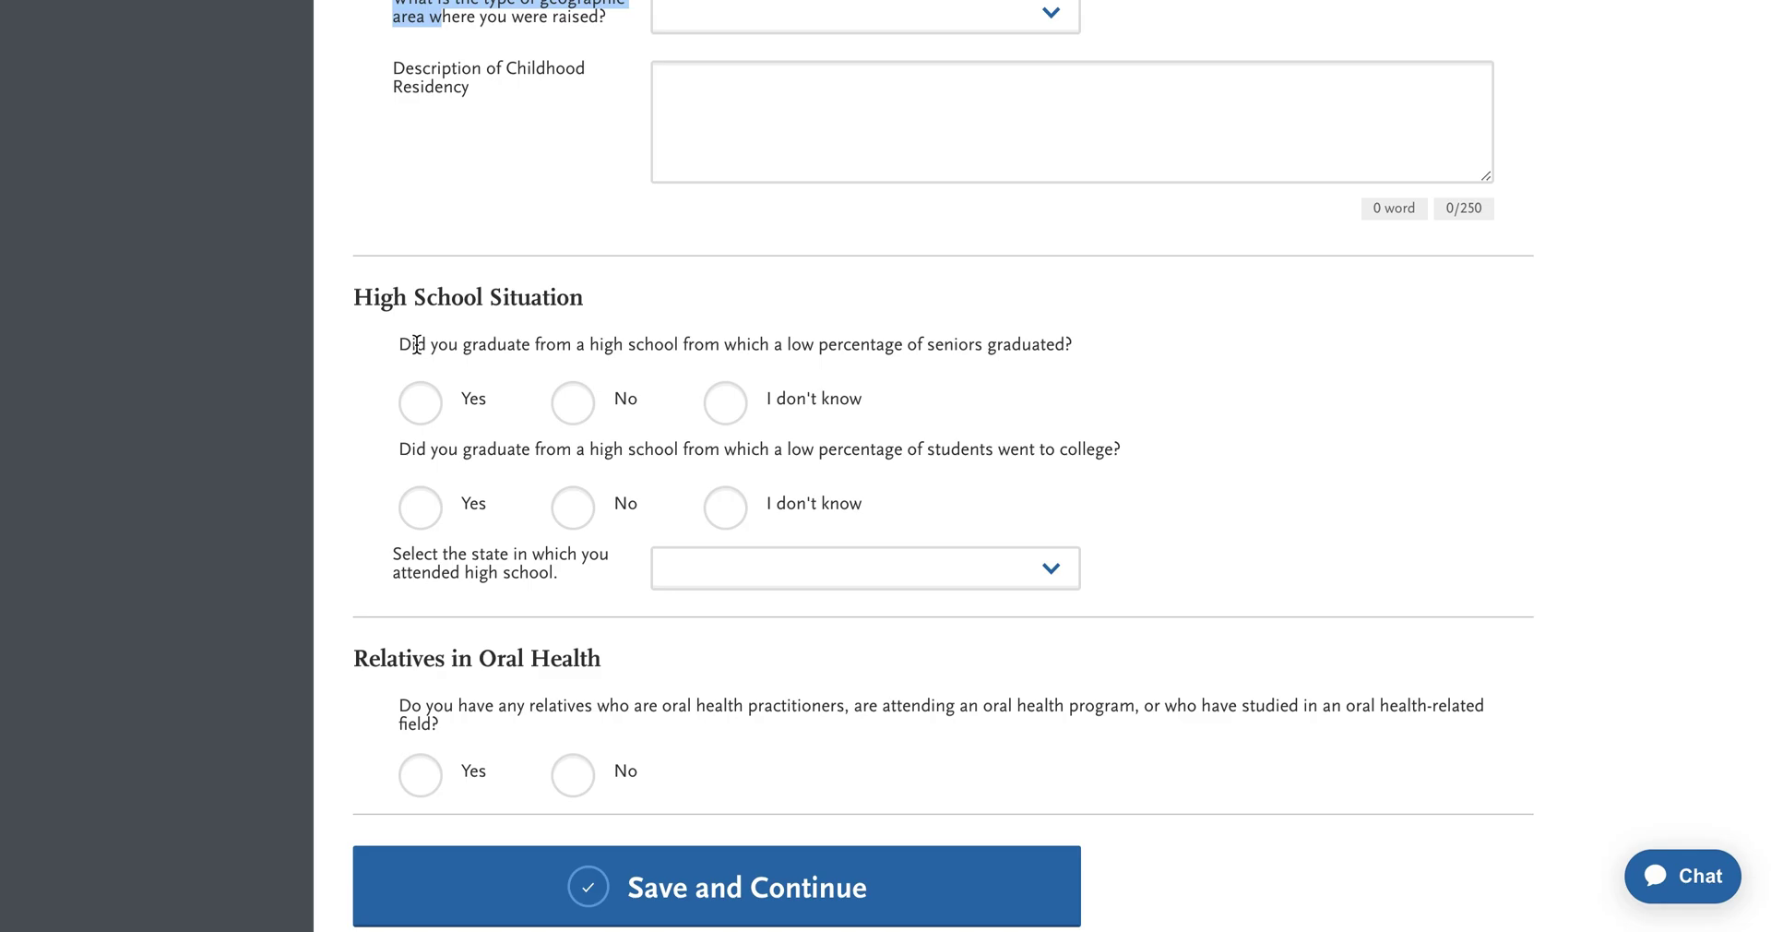
pyautogui.moveTo(416, 345); pyautogui.dragTo(636, 415)
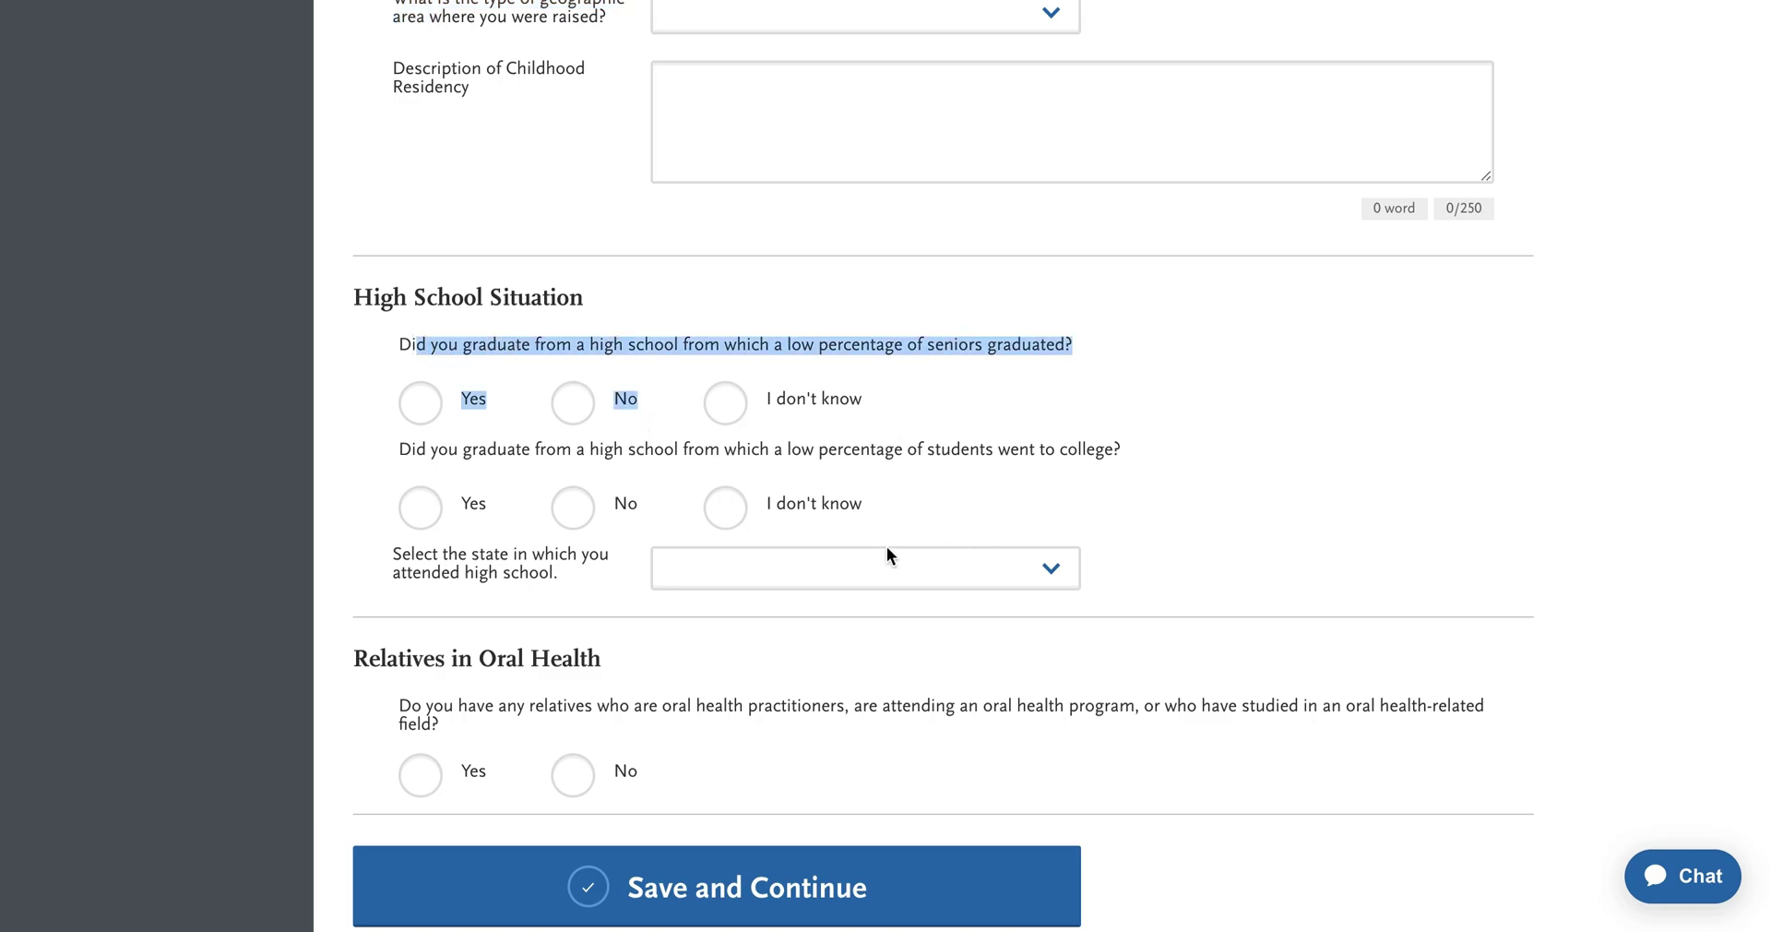
pyautogui.scroll(-2, 901, 633)
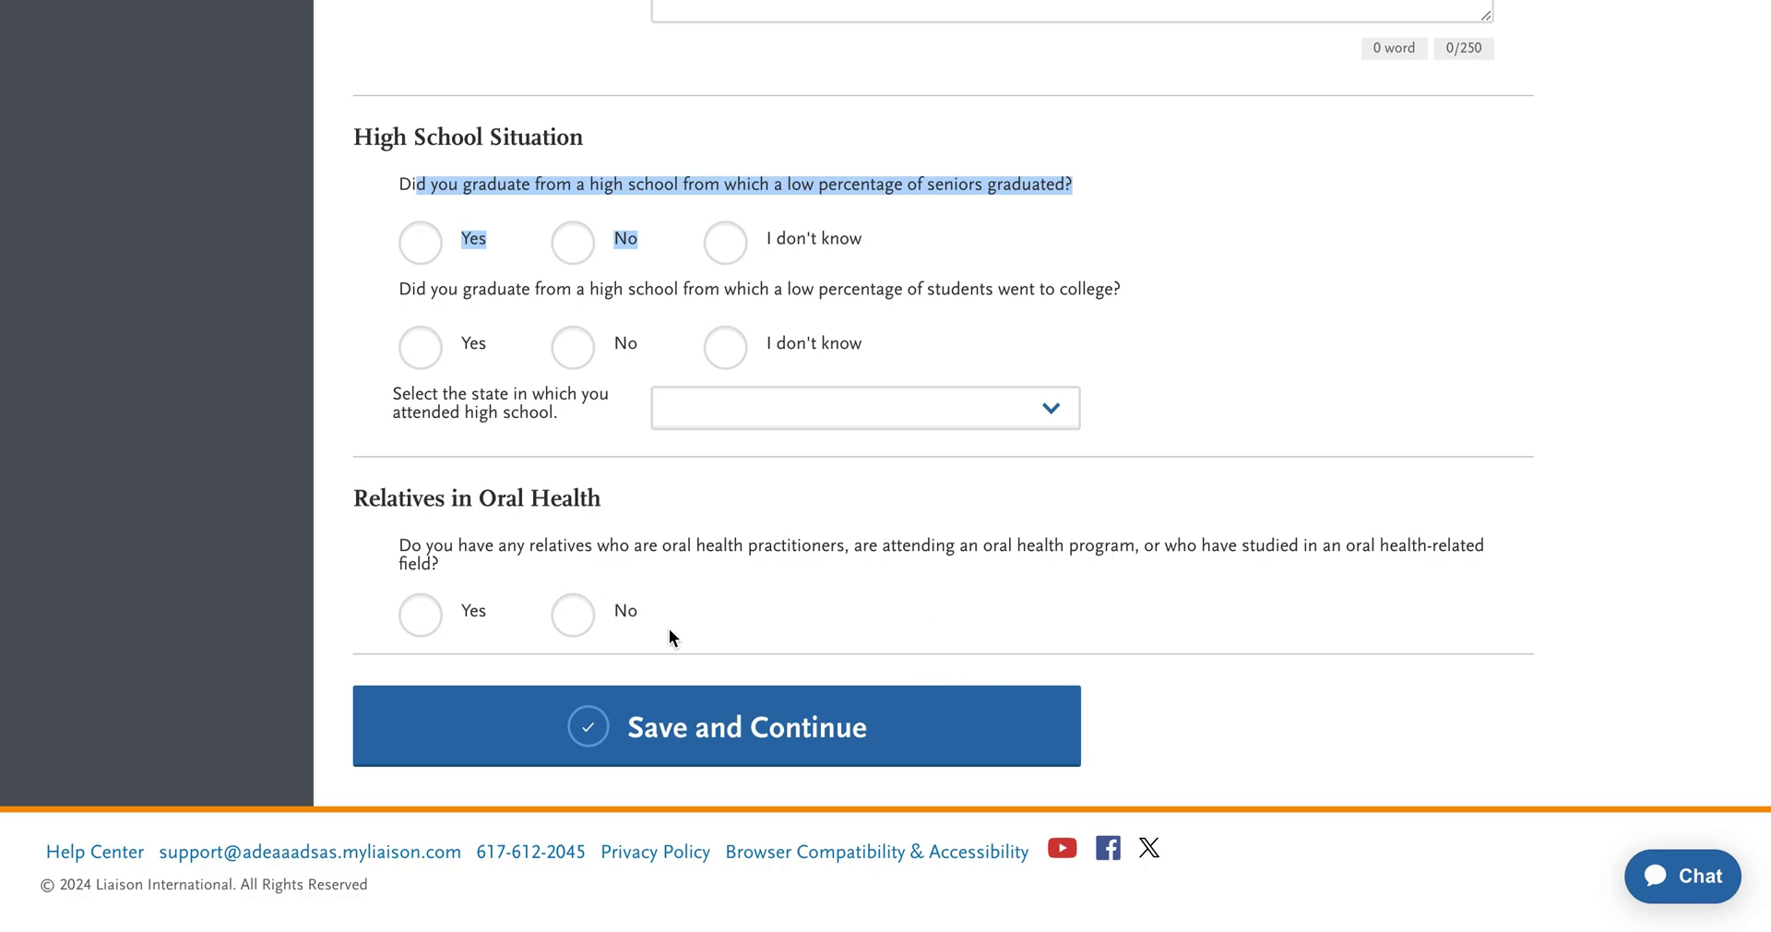
pyautogui.scroll(1, 613, 518)
pyautogui.scroll(20, 612, 522)
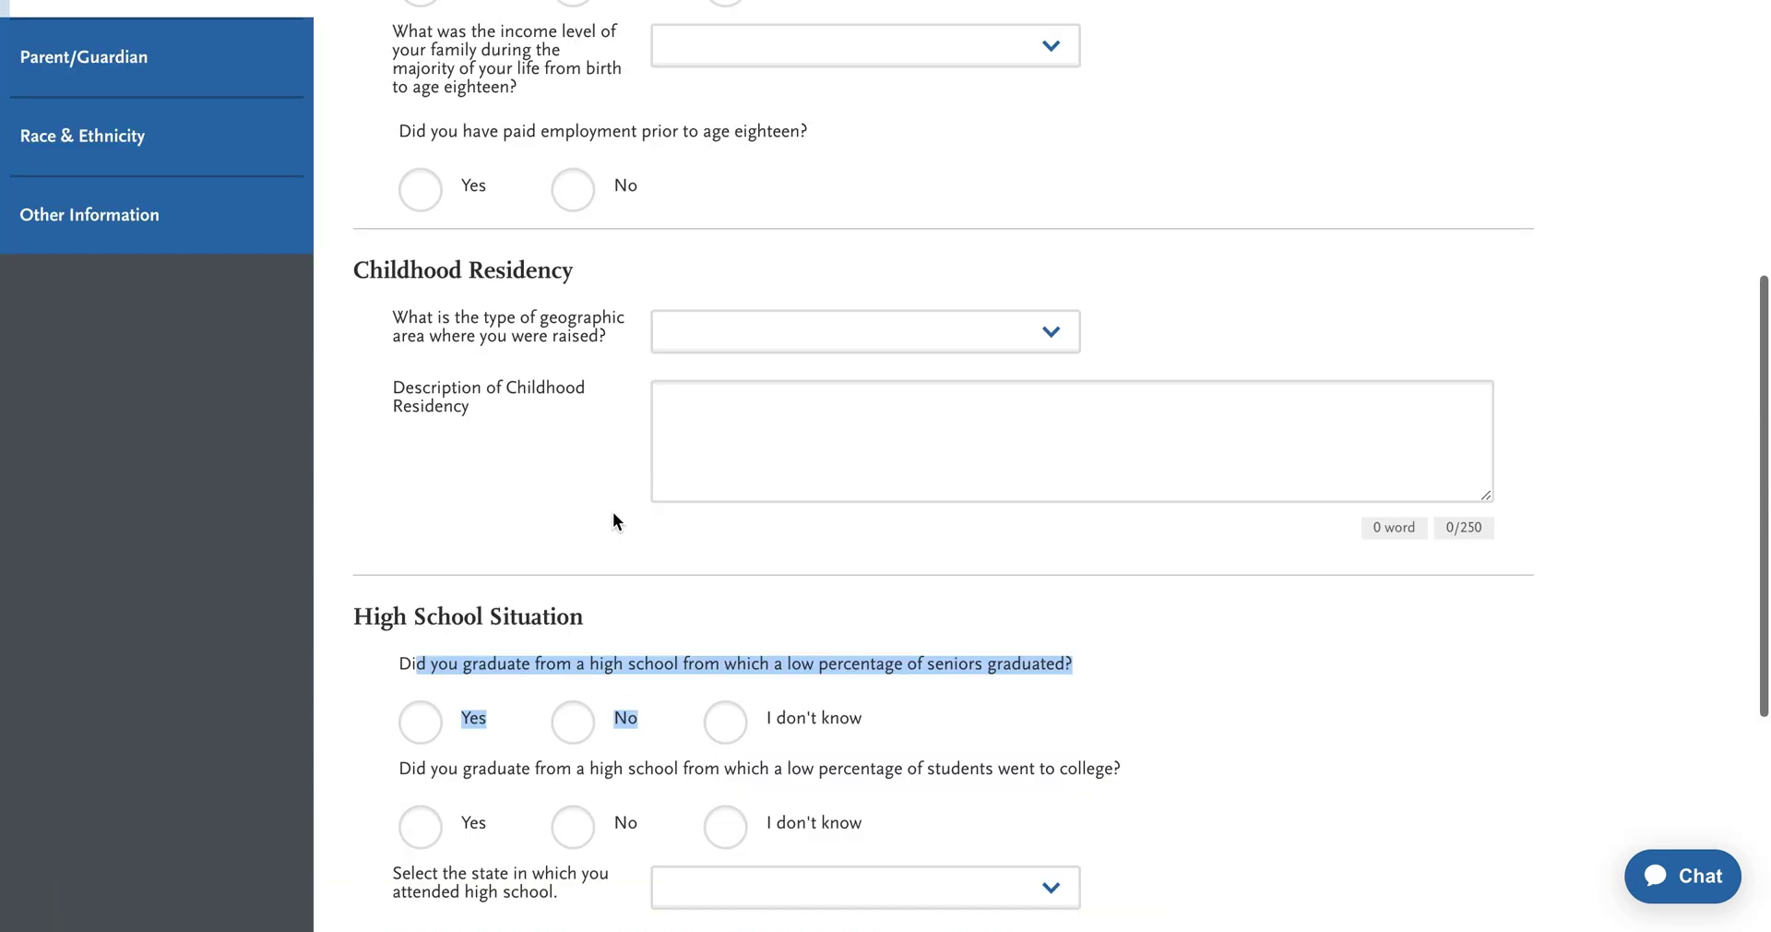
pyautogui.scroll(-2, 616, 518)
pyautogui.scroll(-1, 617, 512)
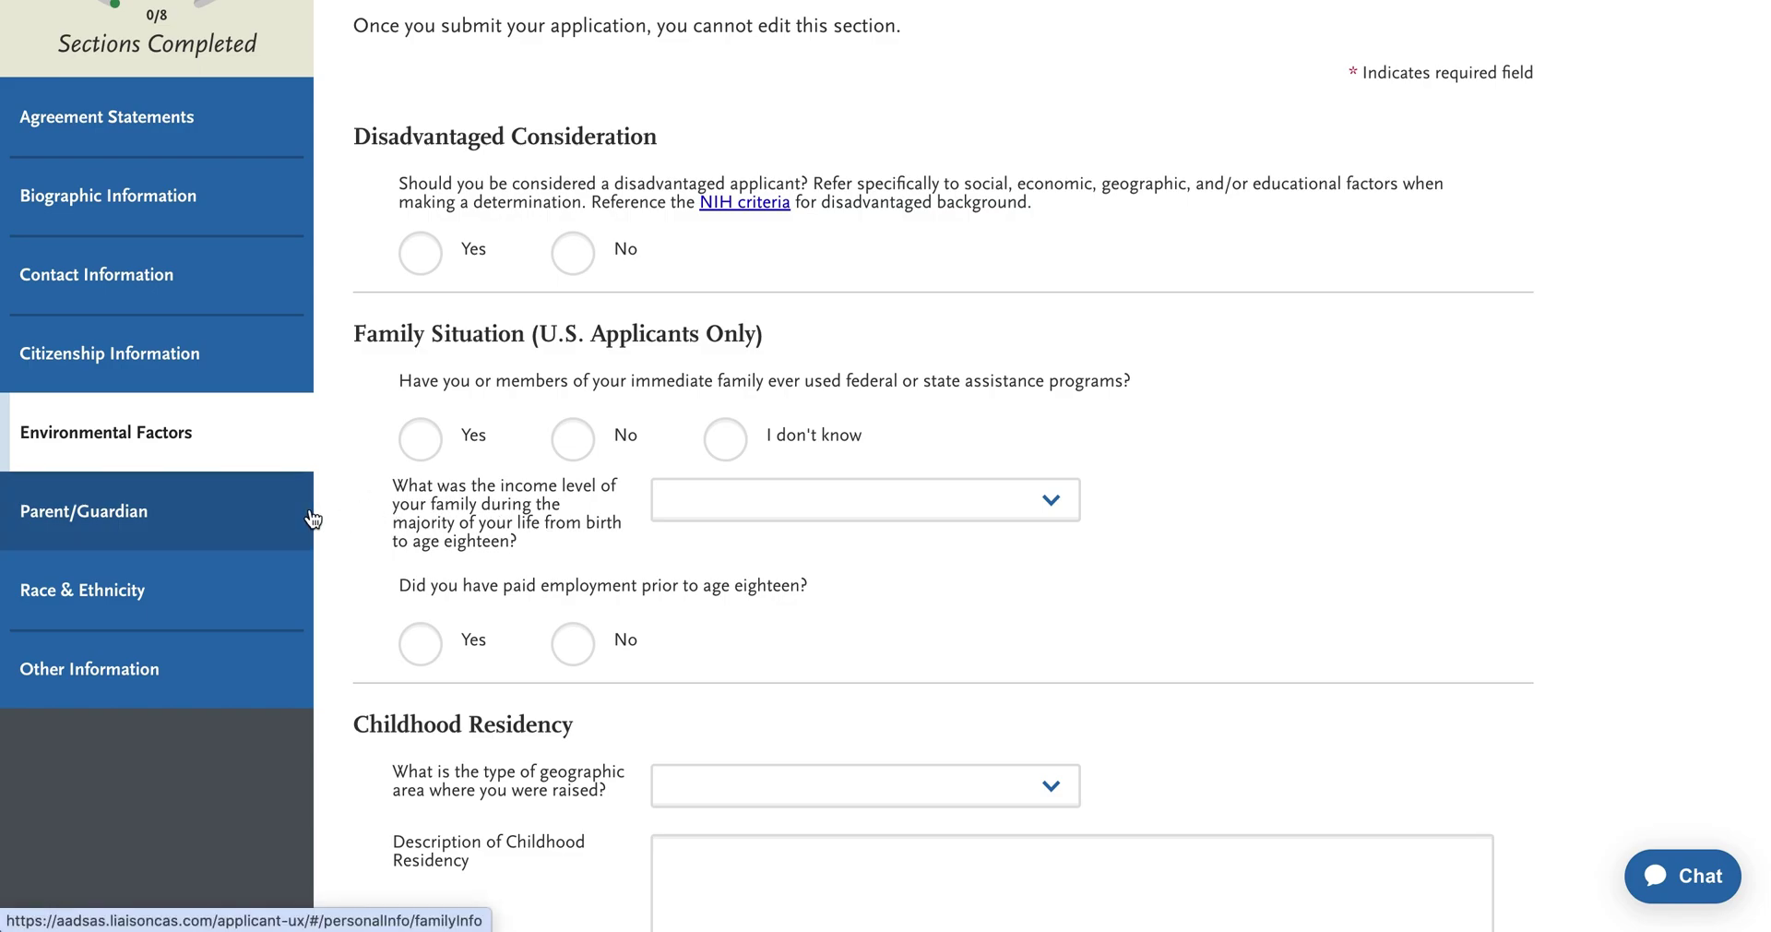
# - Start a new entry in the Parent/Guardian section and review its parent info, occupation, residency, education and household fields
pyautogui.click(252, 523)
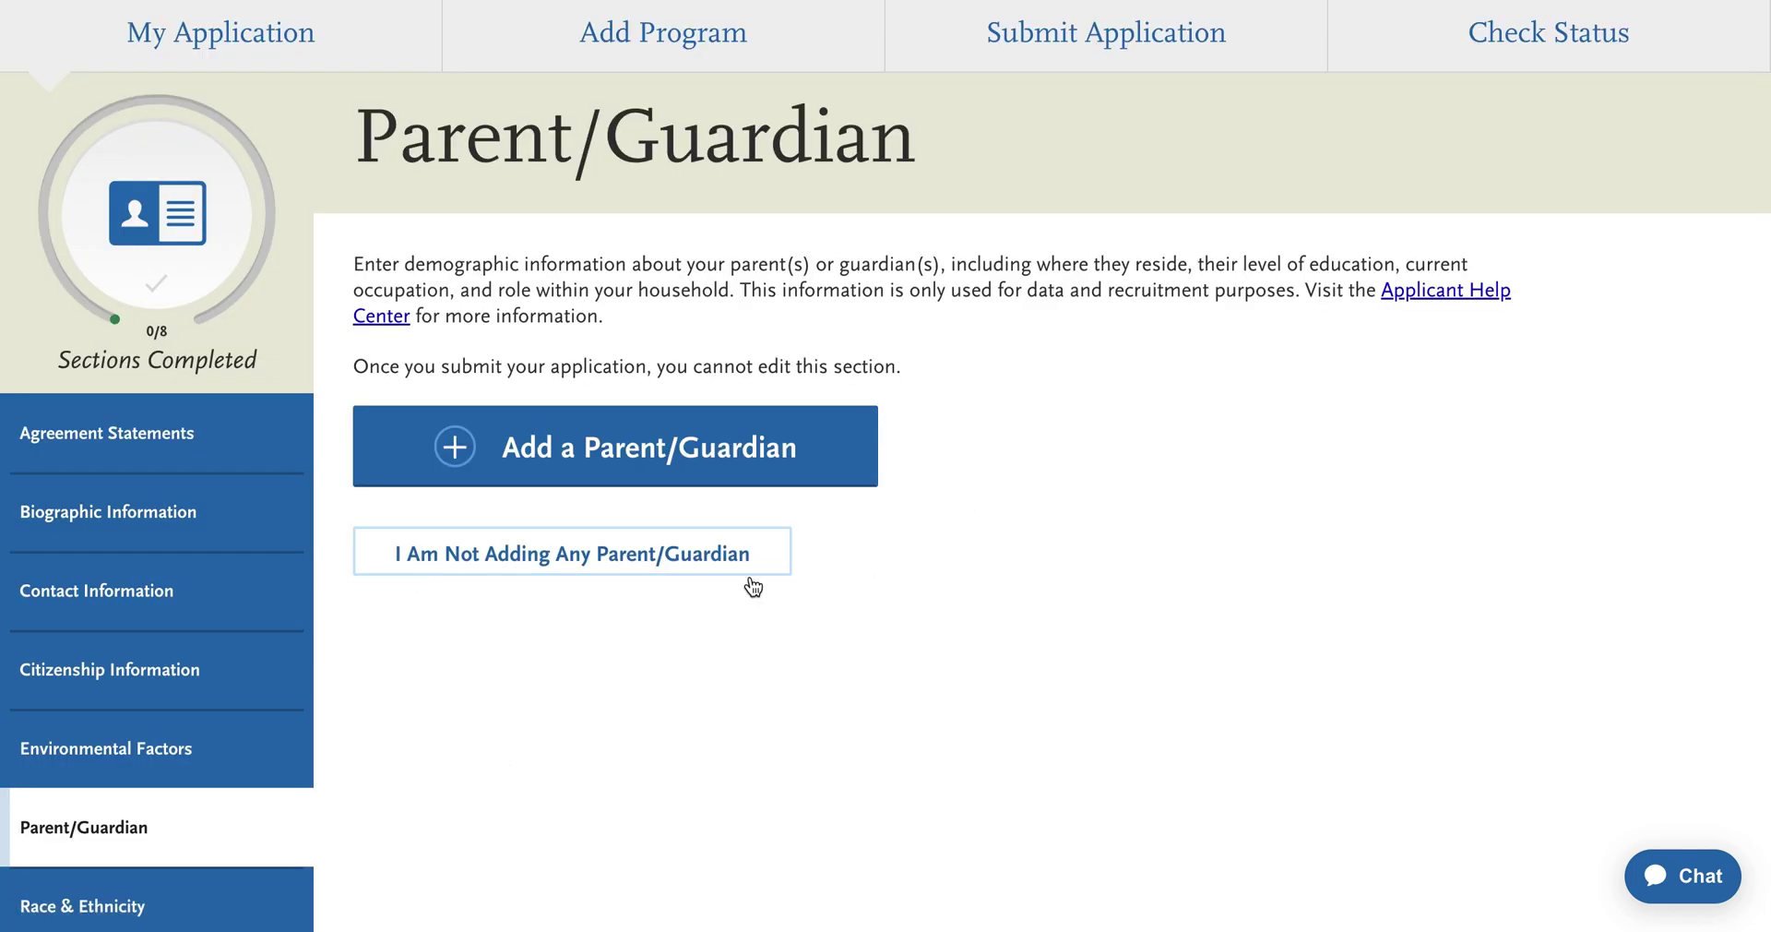
pyautogui.scroll(-2, 672, 619)
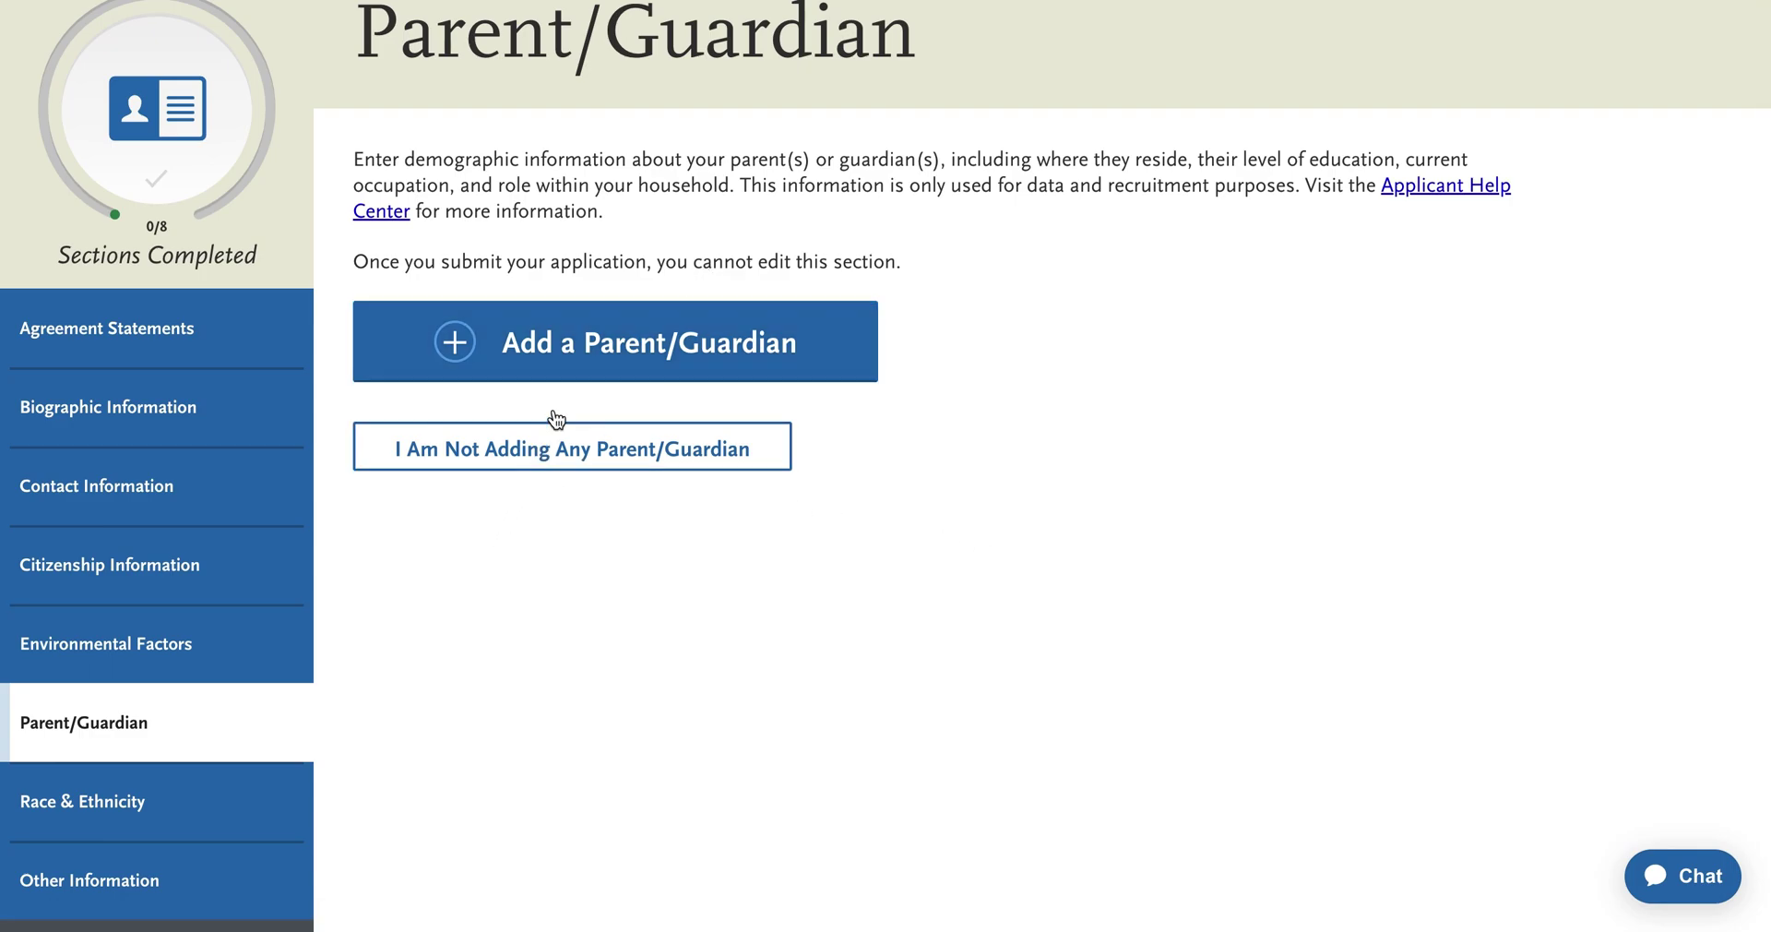
pyautogui.click(609, 323)
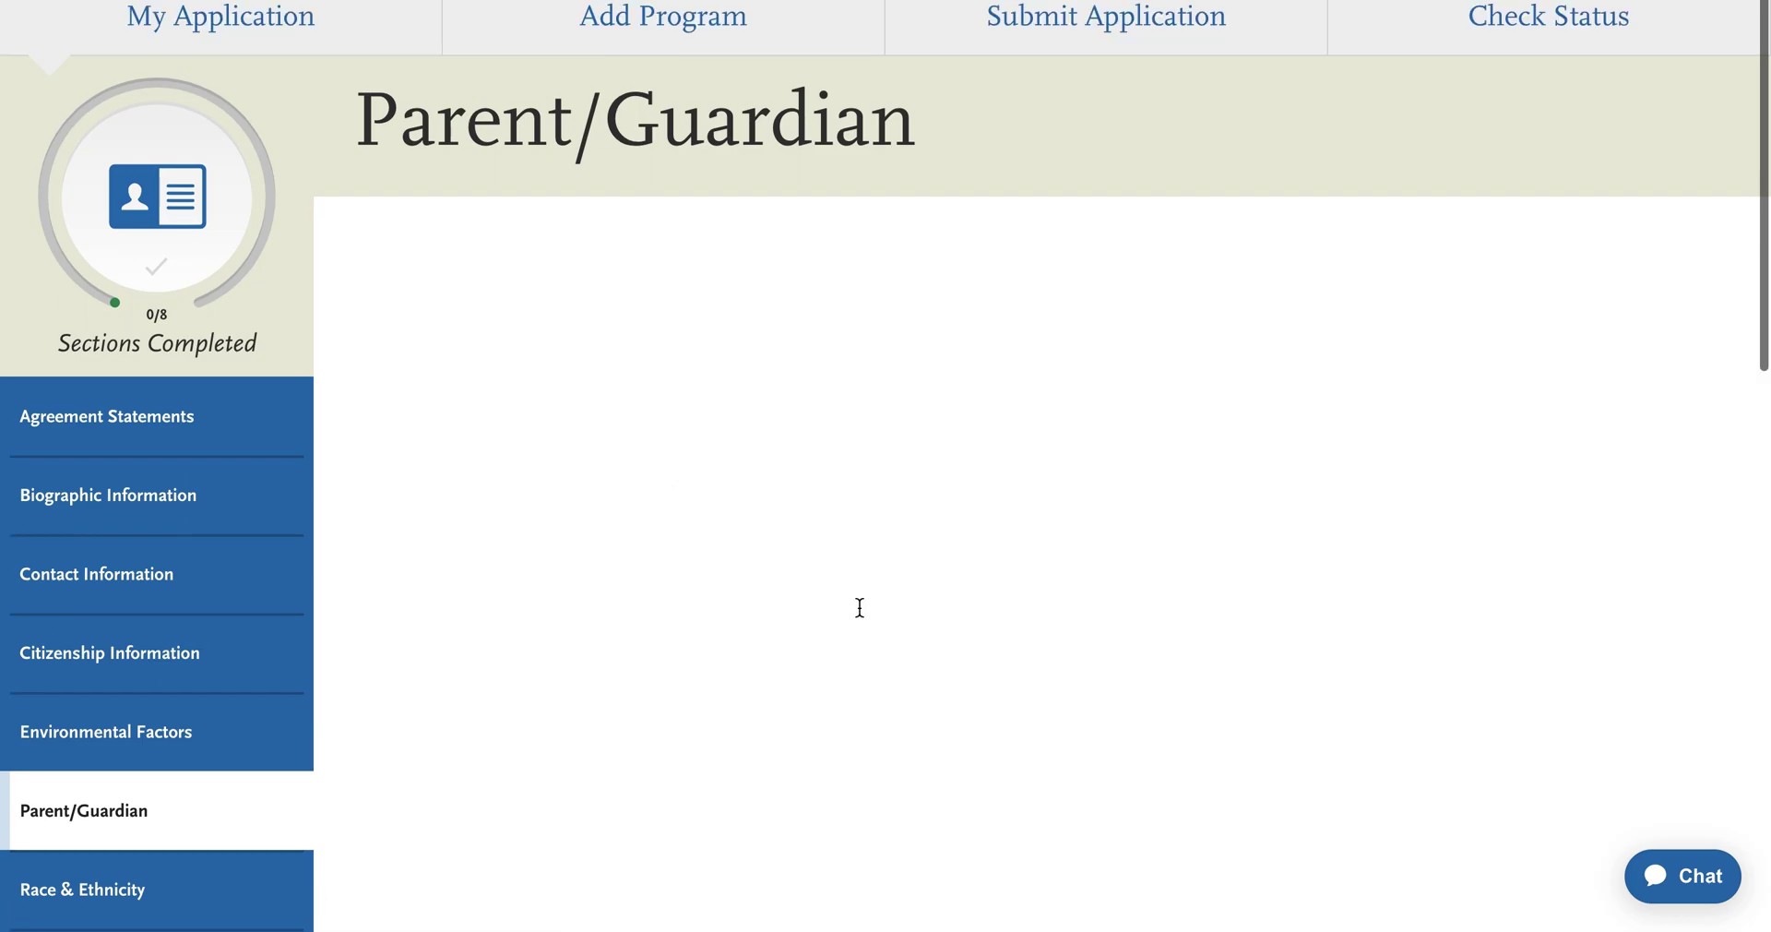
pyautogui.scroll(-3, 866, 701)
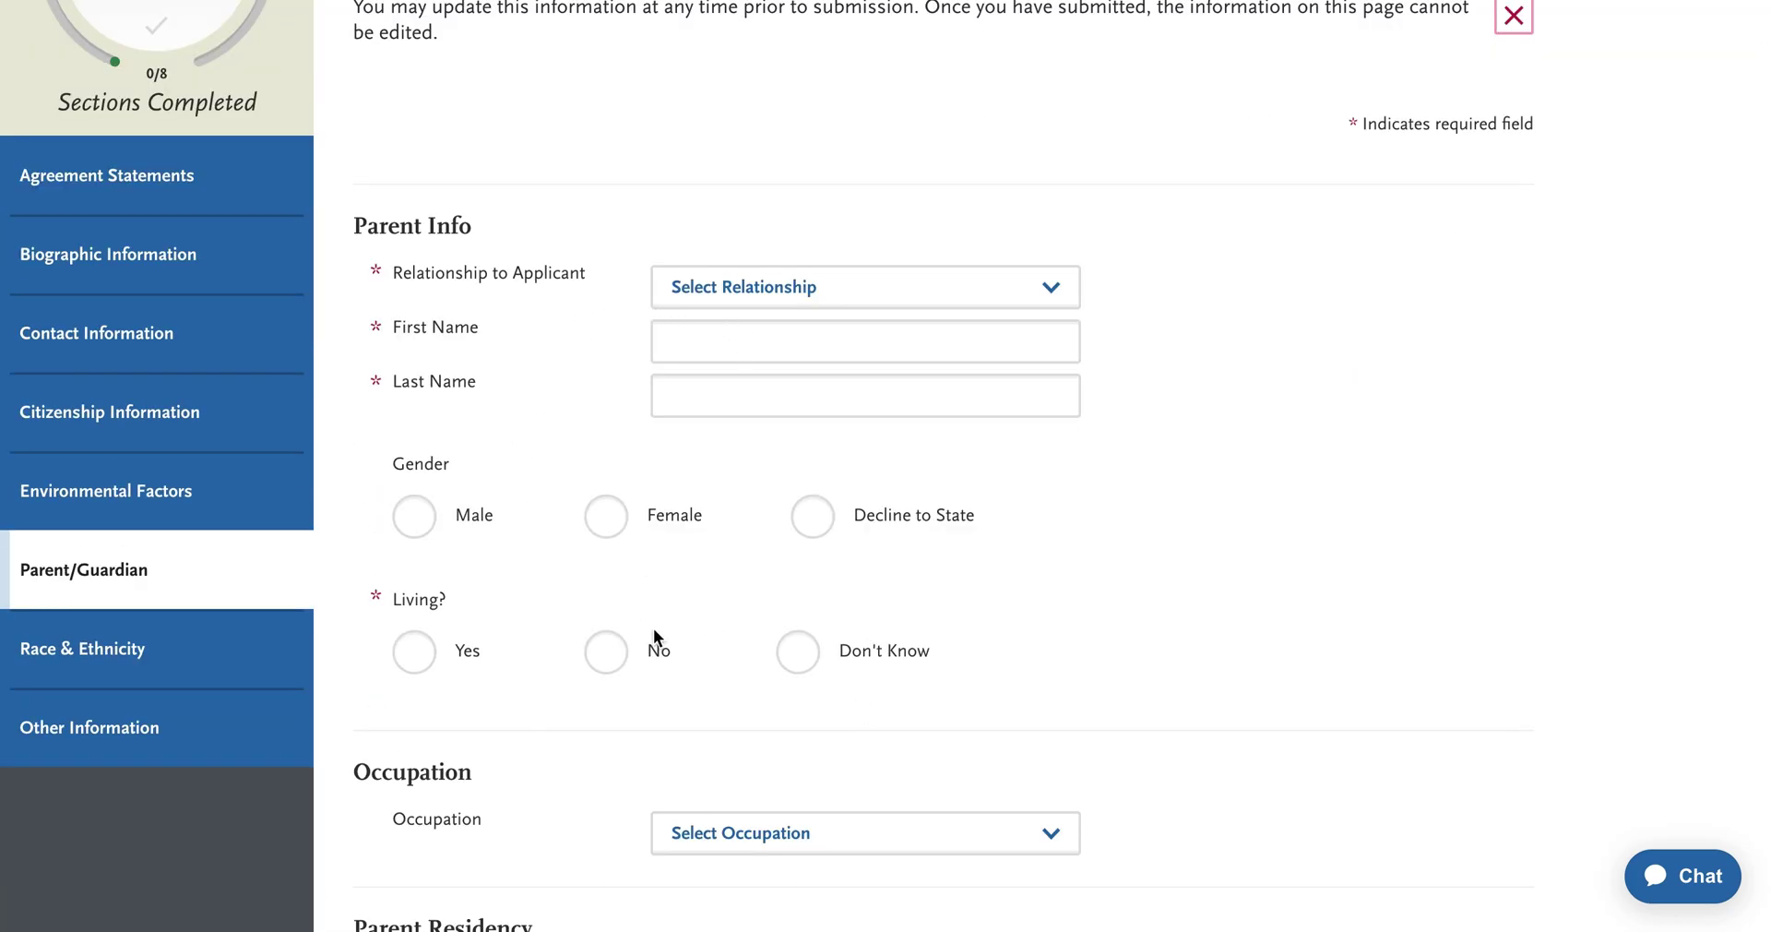
pyautogui.scroll(-3, 653, 628)
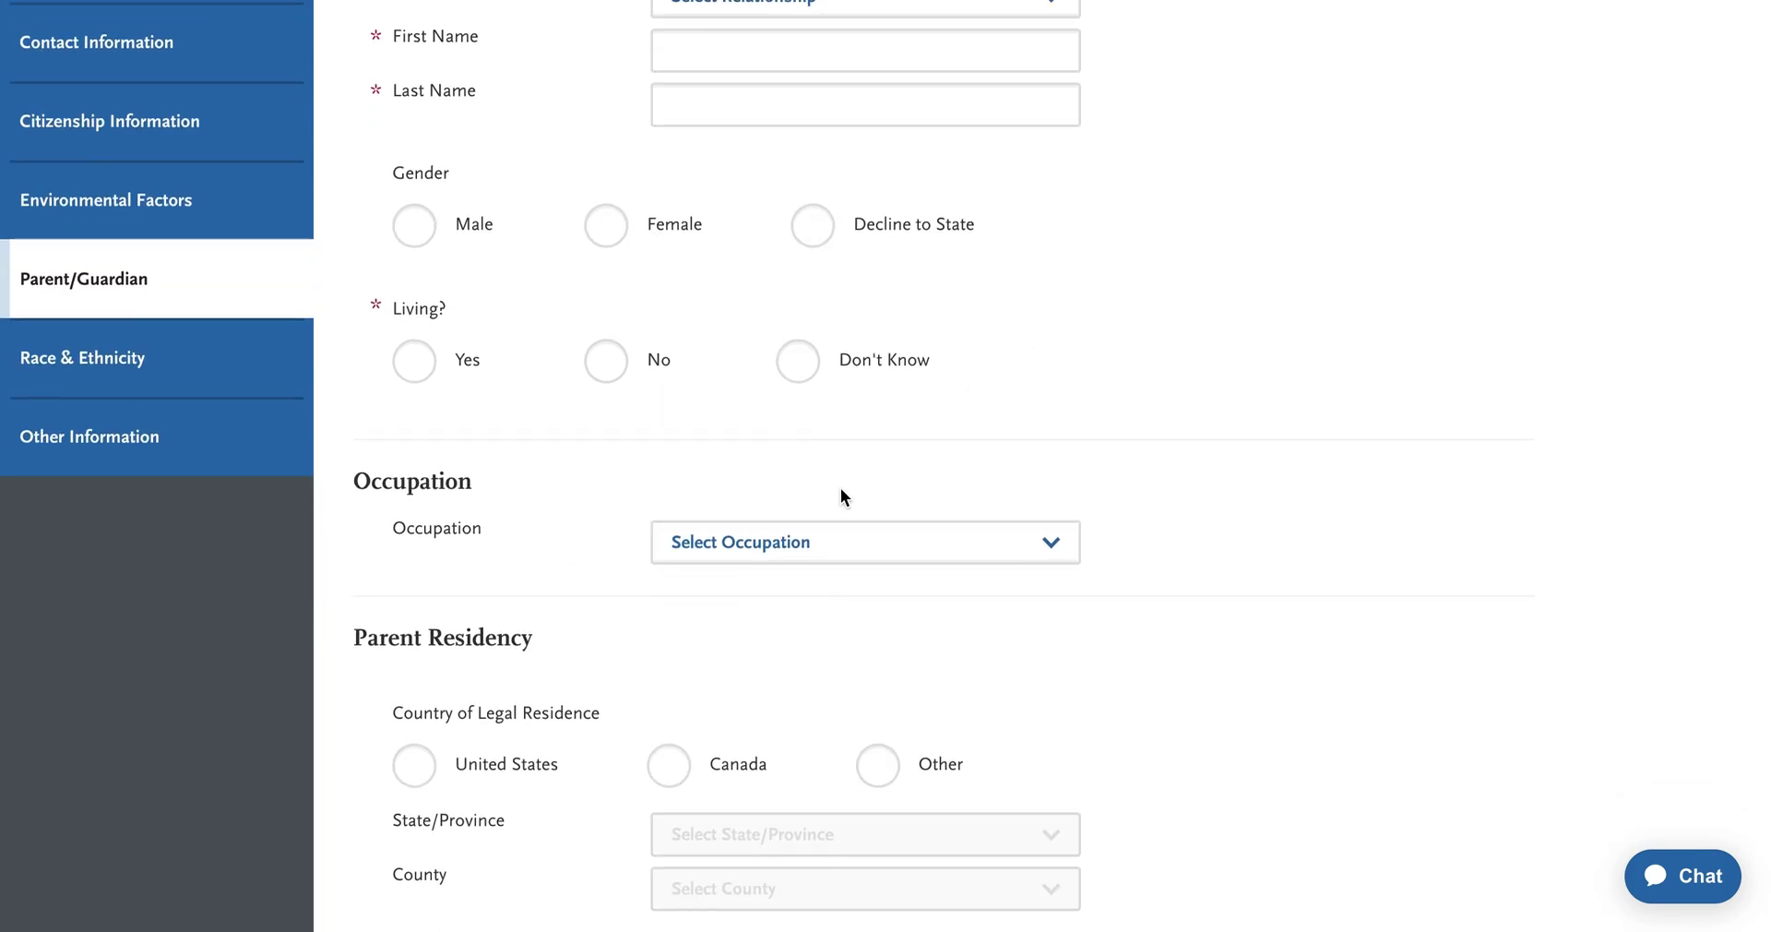
pyautogui.scroll(-3, 870, 550)
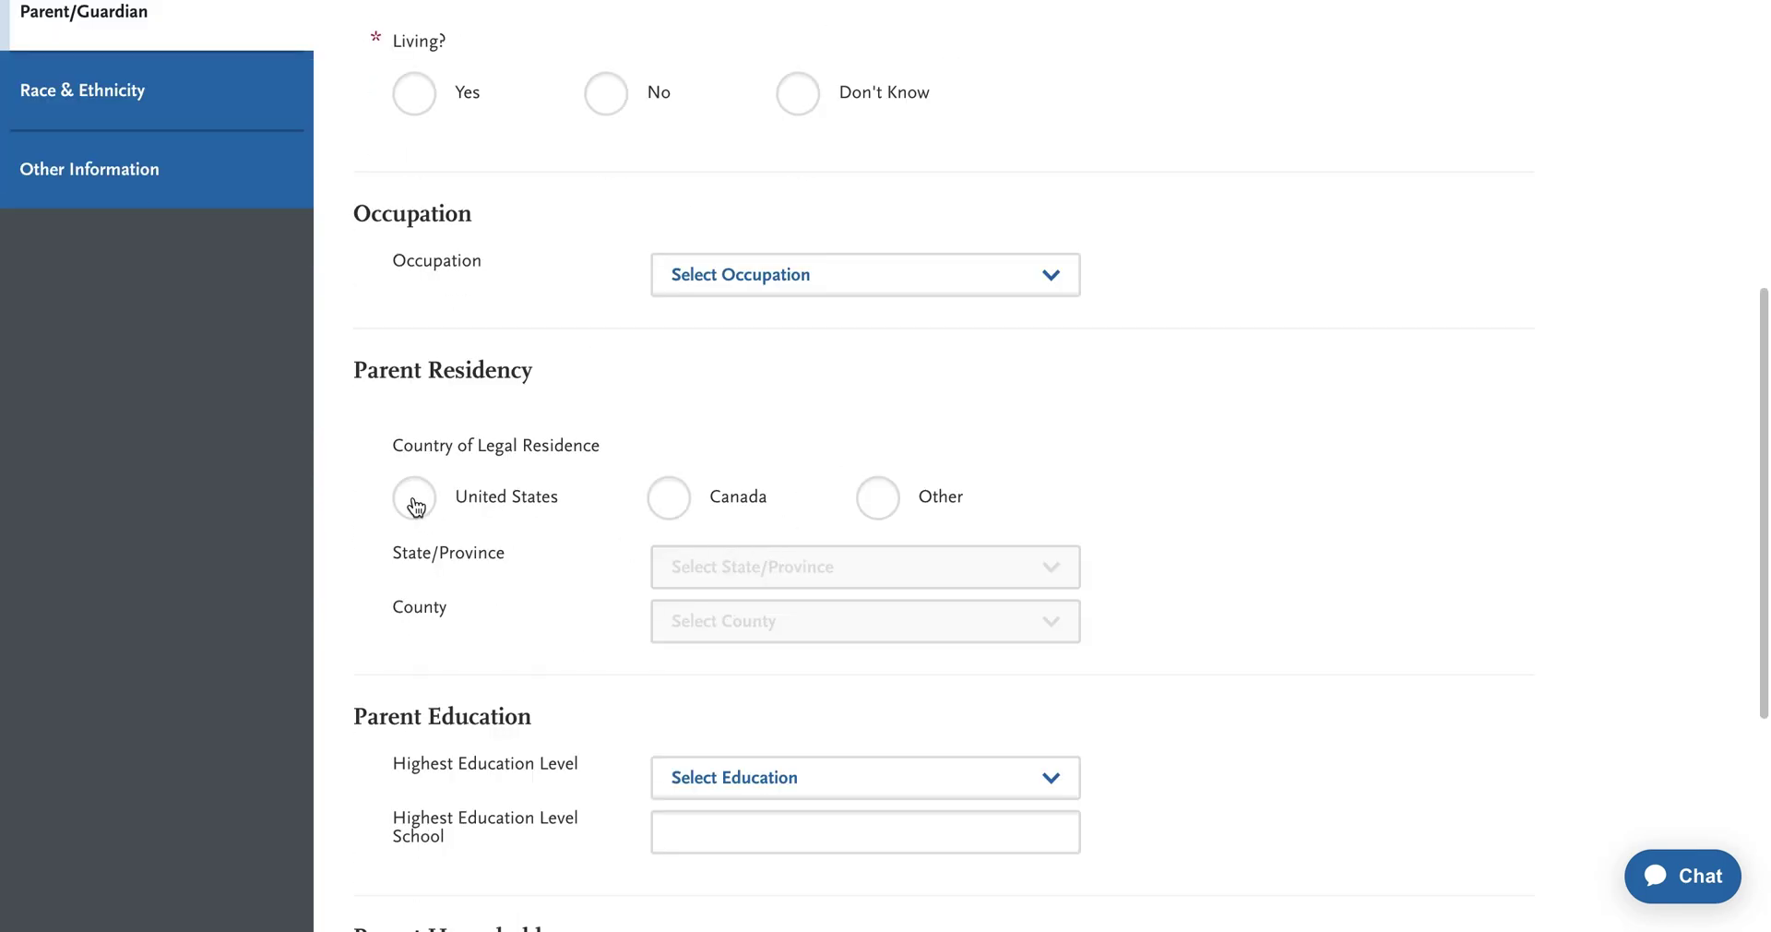
pyautogui.scroll(-2, 854, 655)
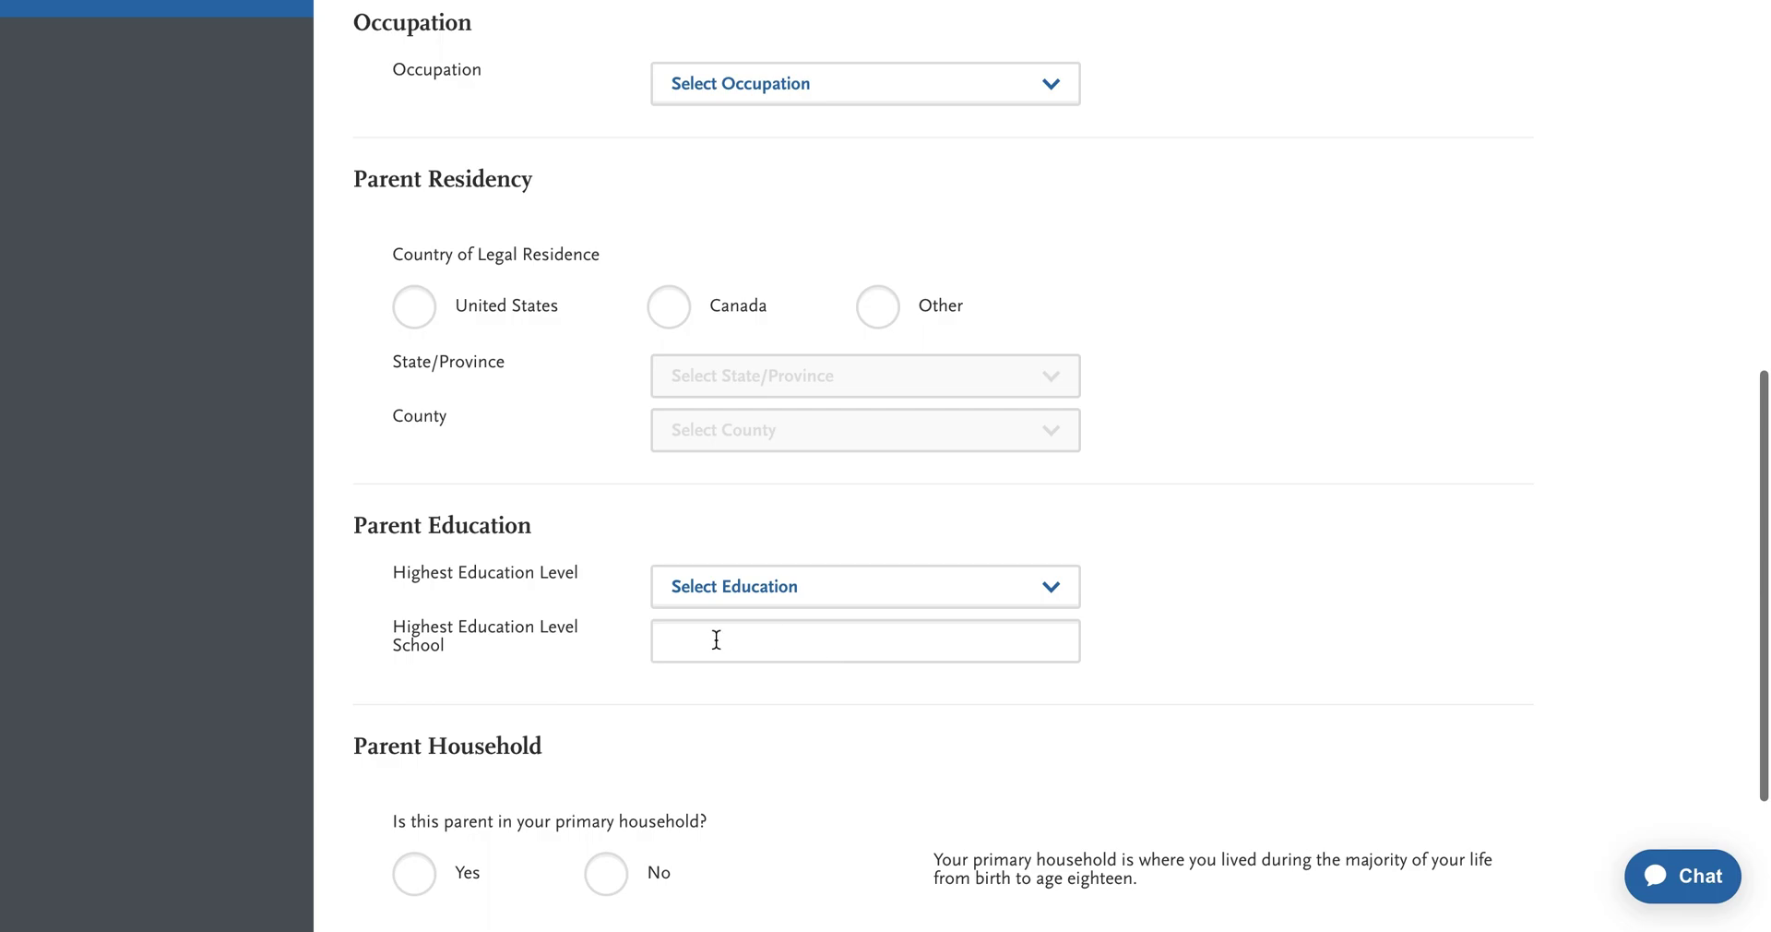
pyautogui.scroll(-2, 716, 636)
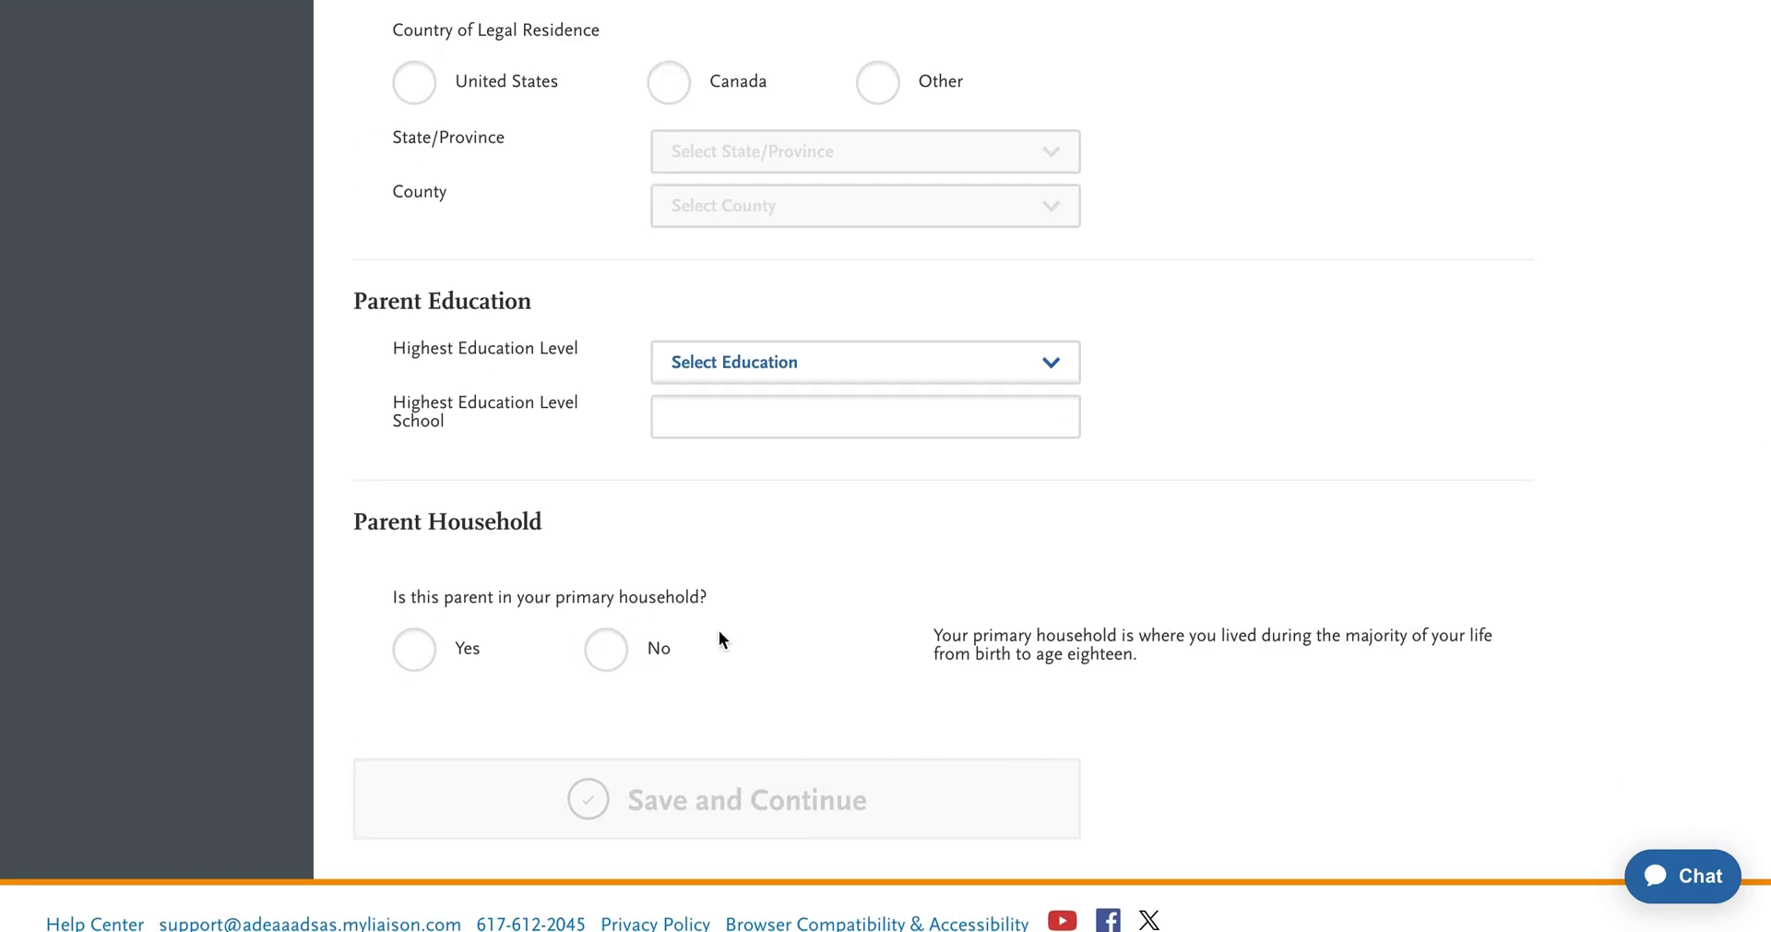
pyautogui.moveTo(704, 632); pyautogui.dragTo(422, 565)
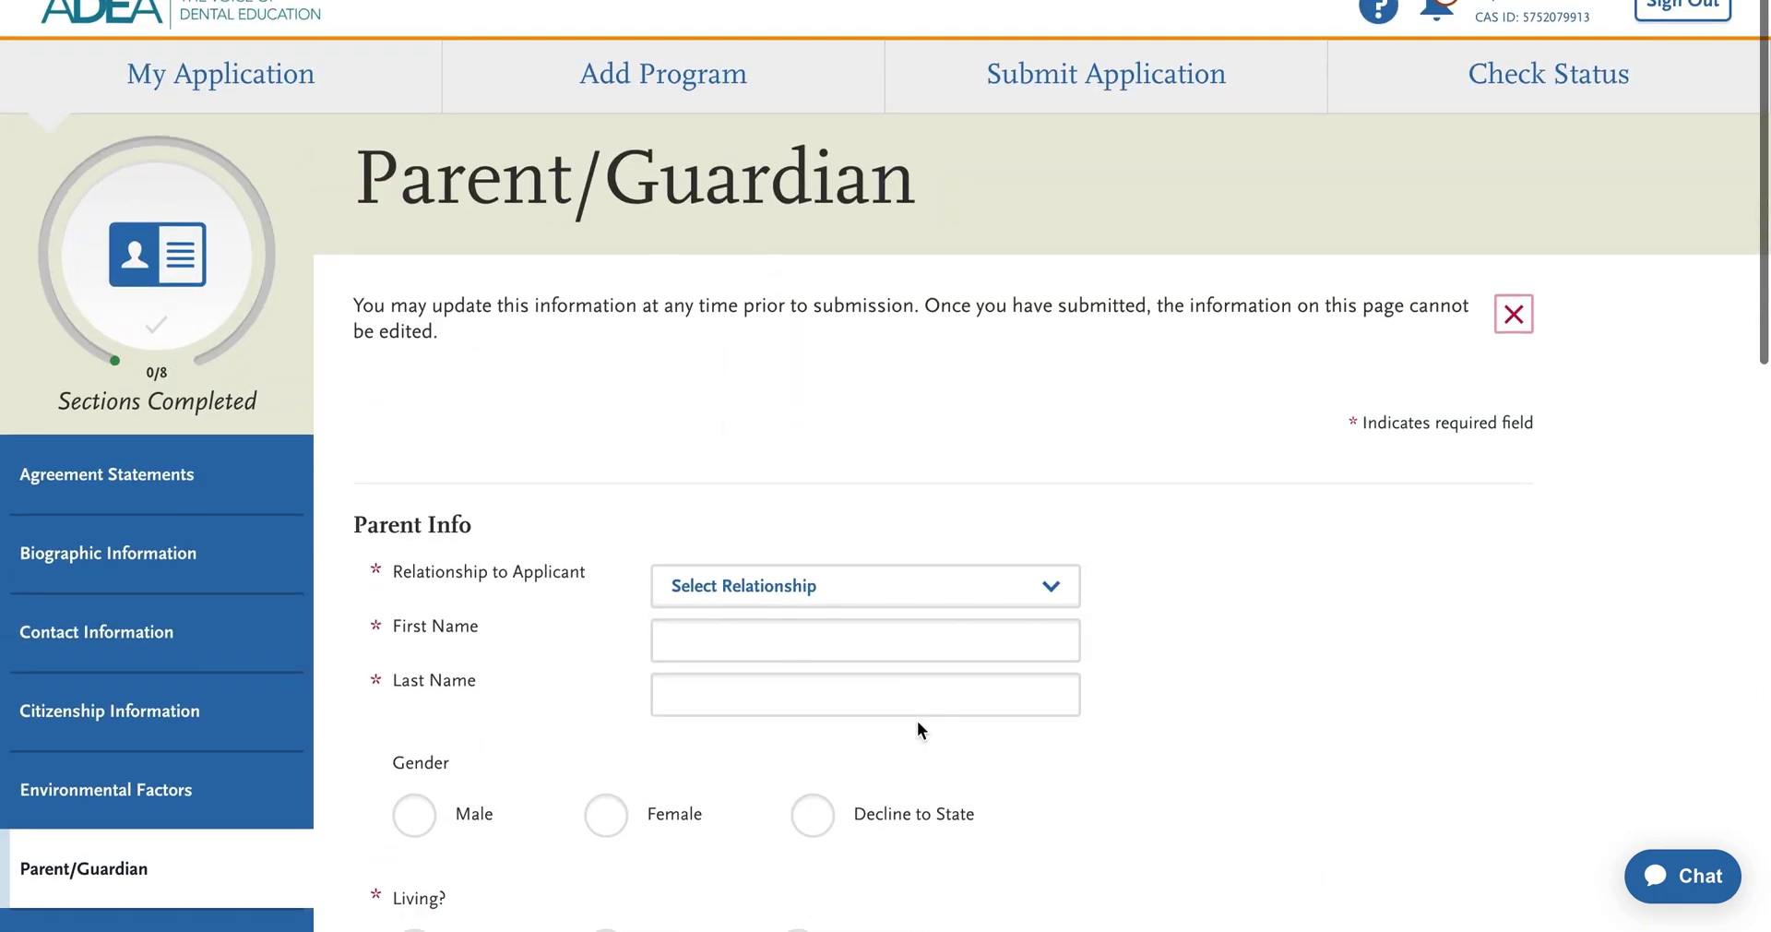
# - Open the Race & Ethnicity section and review the answer options for the Hispanic/Latino origin question
pyautogui.scroll(-2, 917, 723)
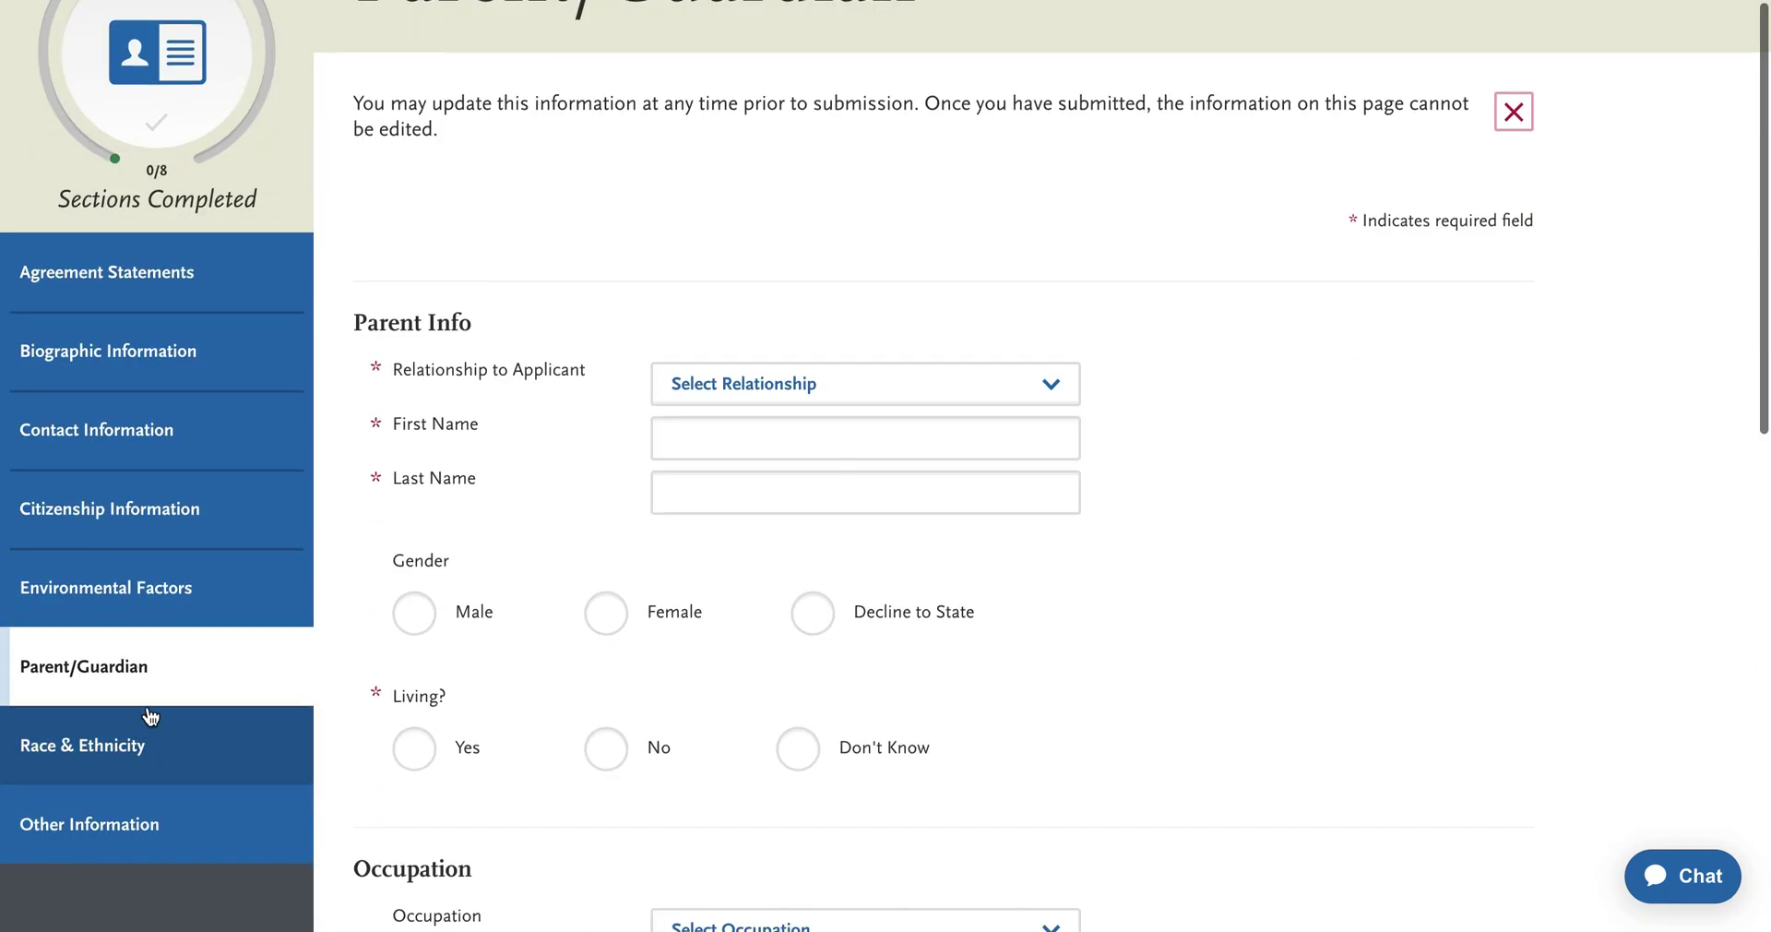
pyautogui.scroll(-1, 150, 716)
pyautogui.click(157, 621)
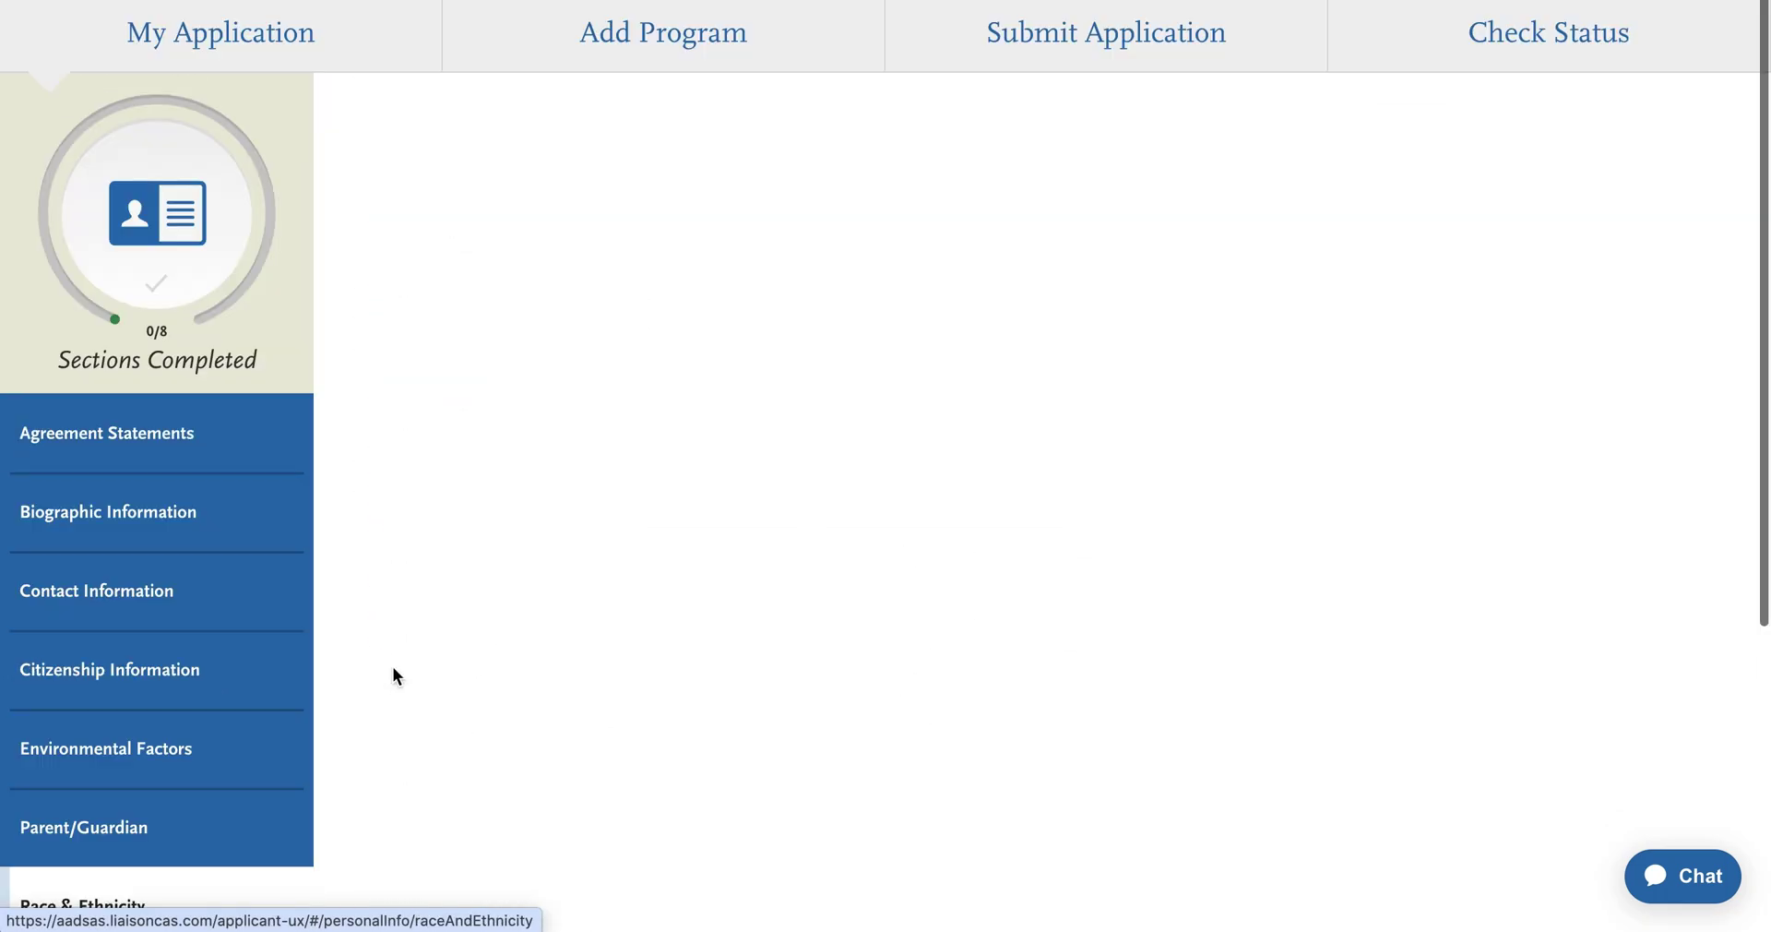
pyautogui.scroll(-3, 576, 624)
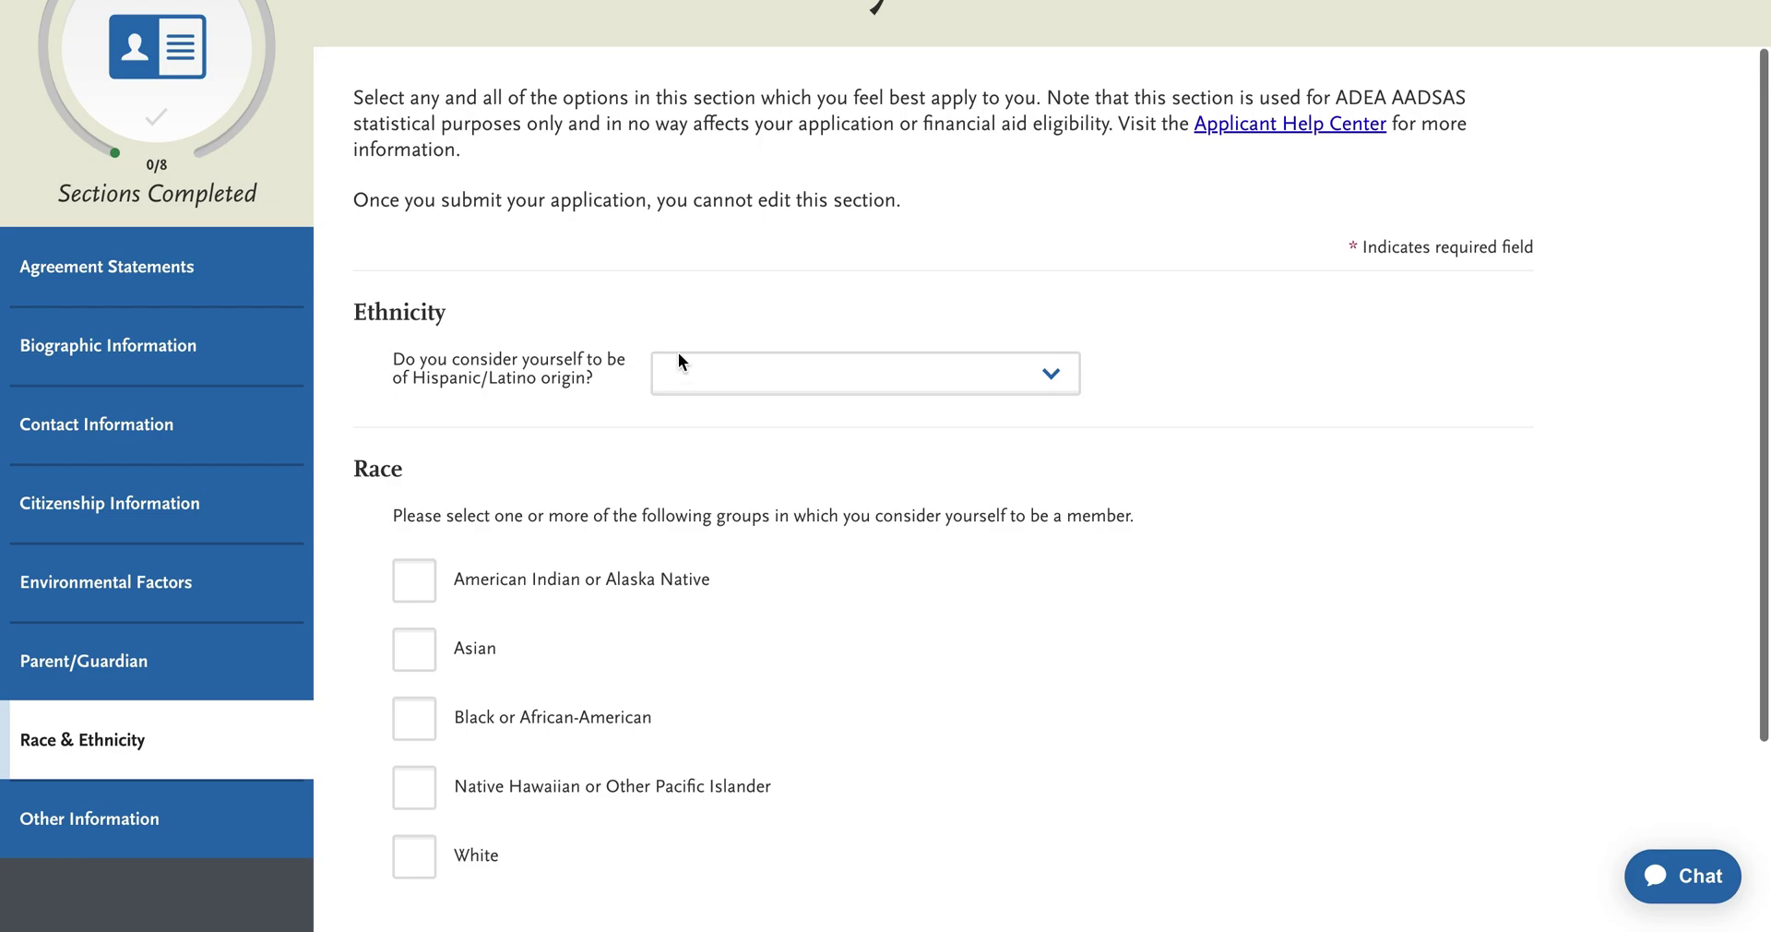
pyautogui.click(656, 370)
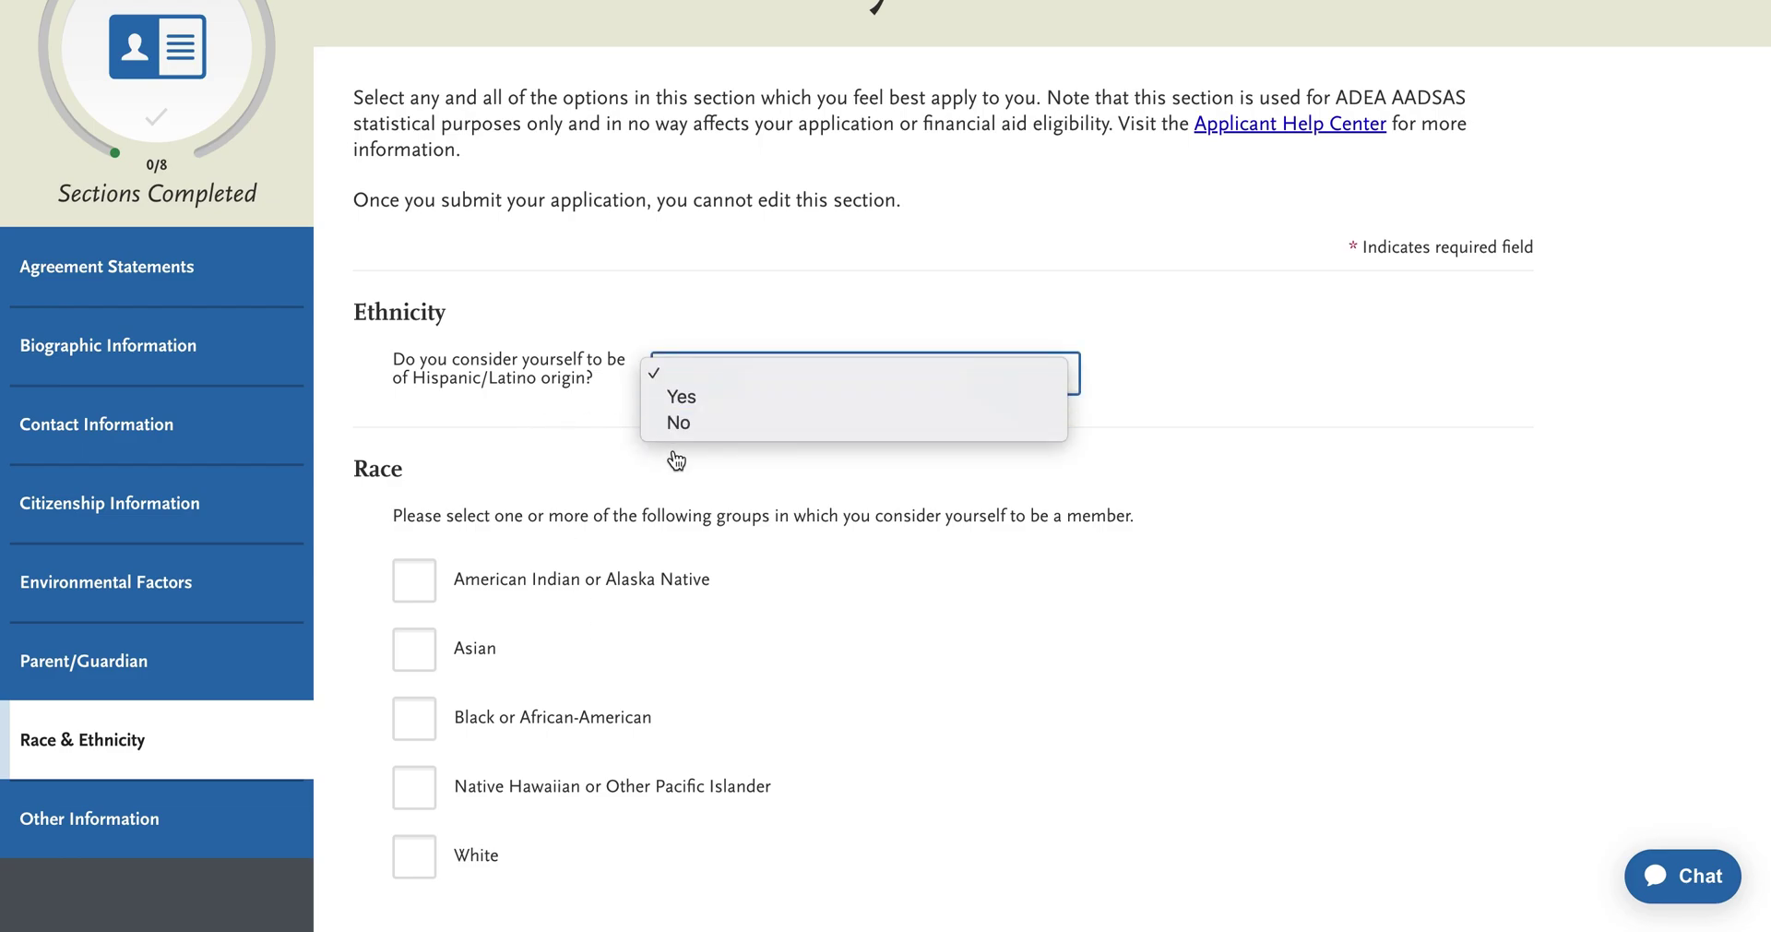
pyautogui.click(643, 485)
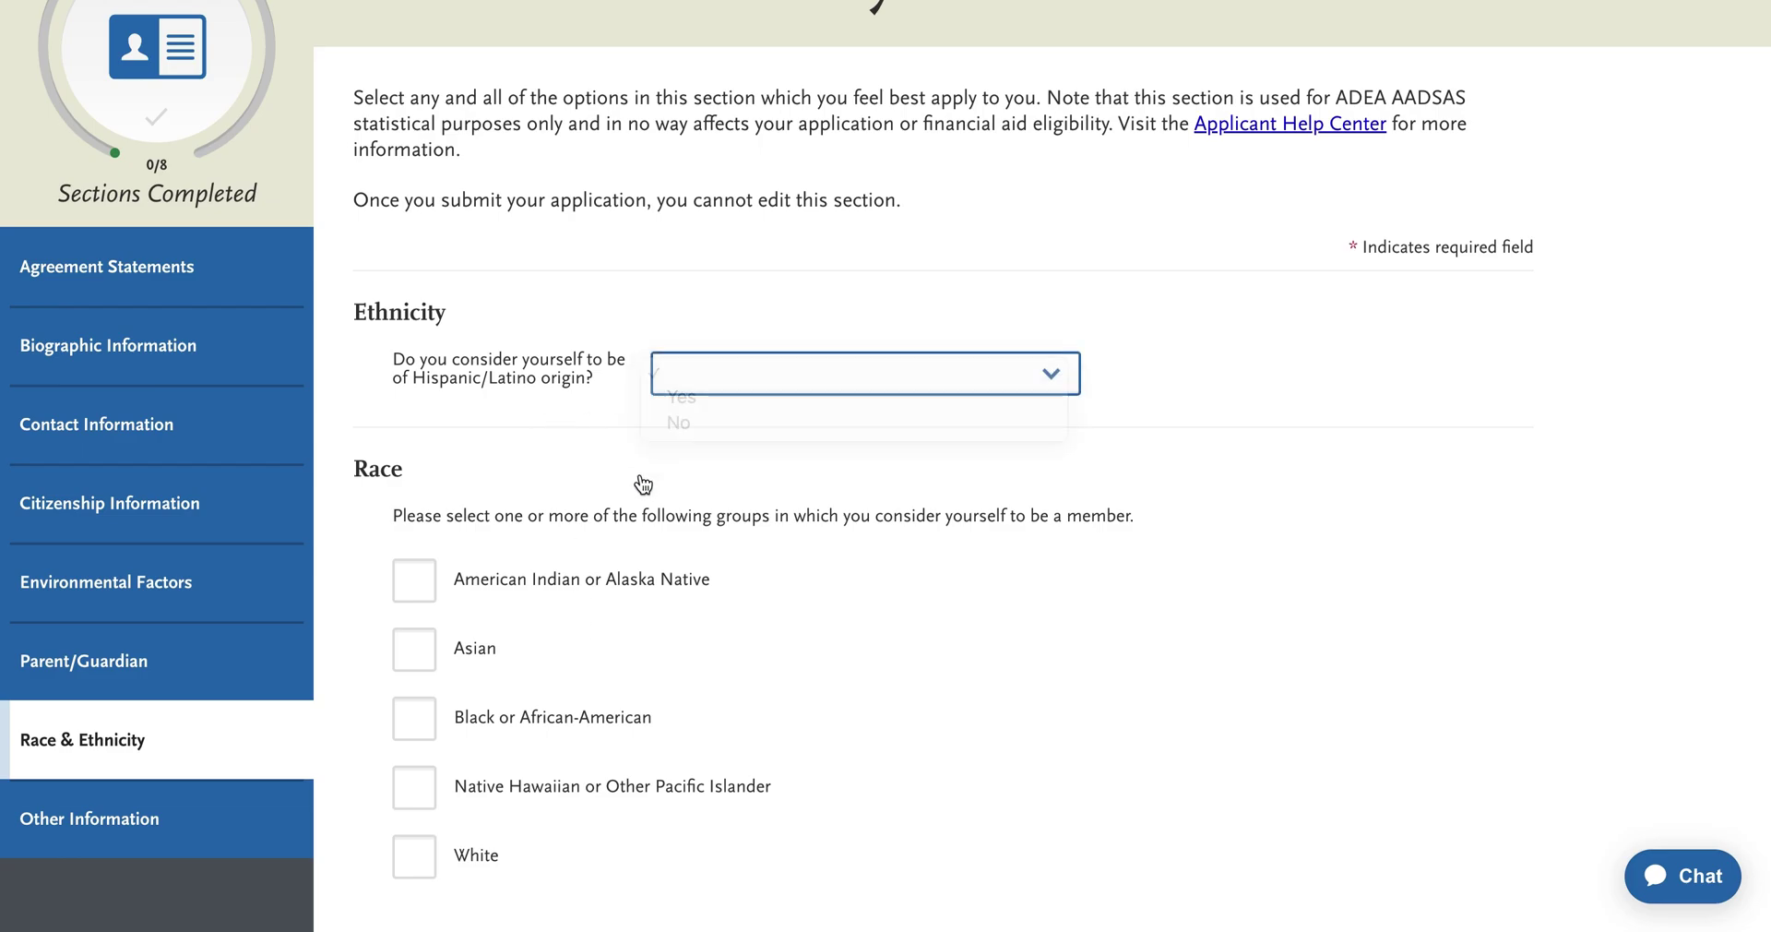
# - Mark the race as Asian with the Other Asian subgroup, specifying Bangladeshi
pyautogui.scroll(-2, 564, 635)
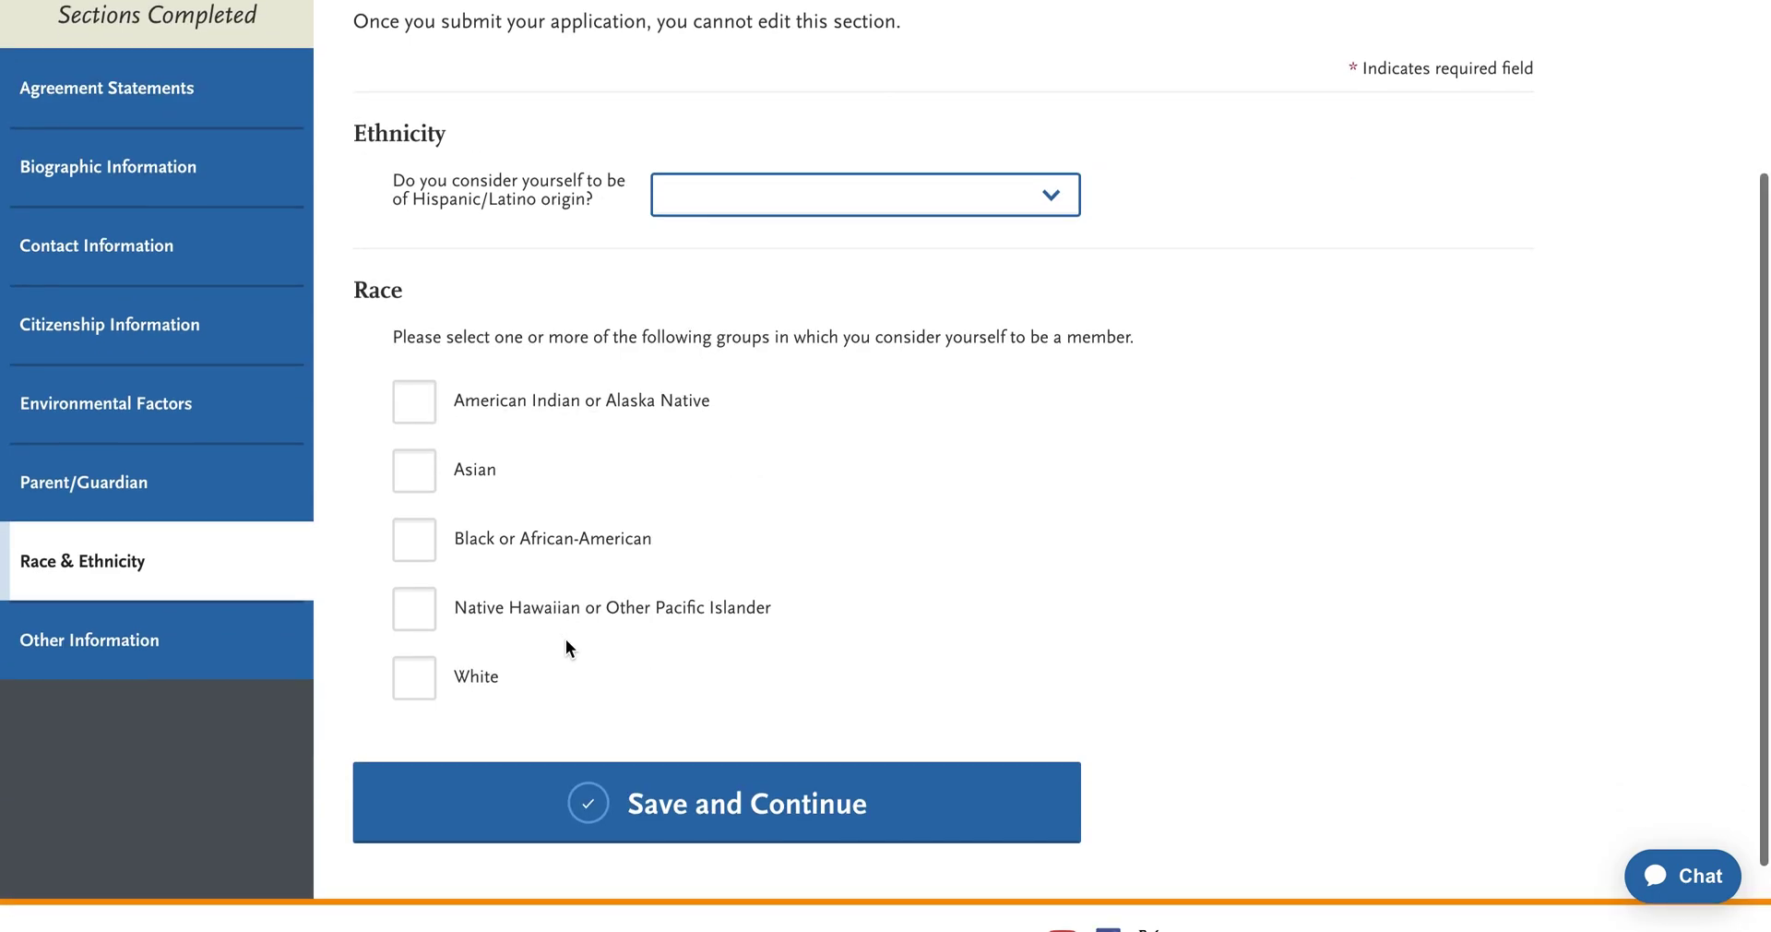
pyautogui.click(417, 472)
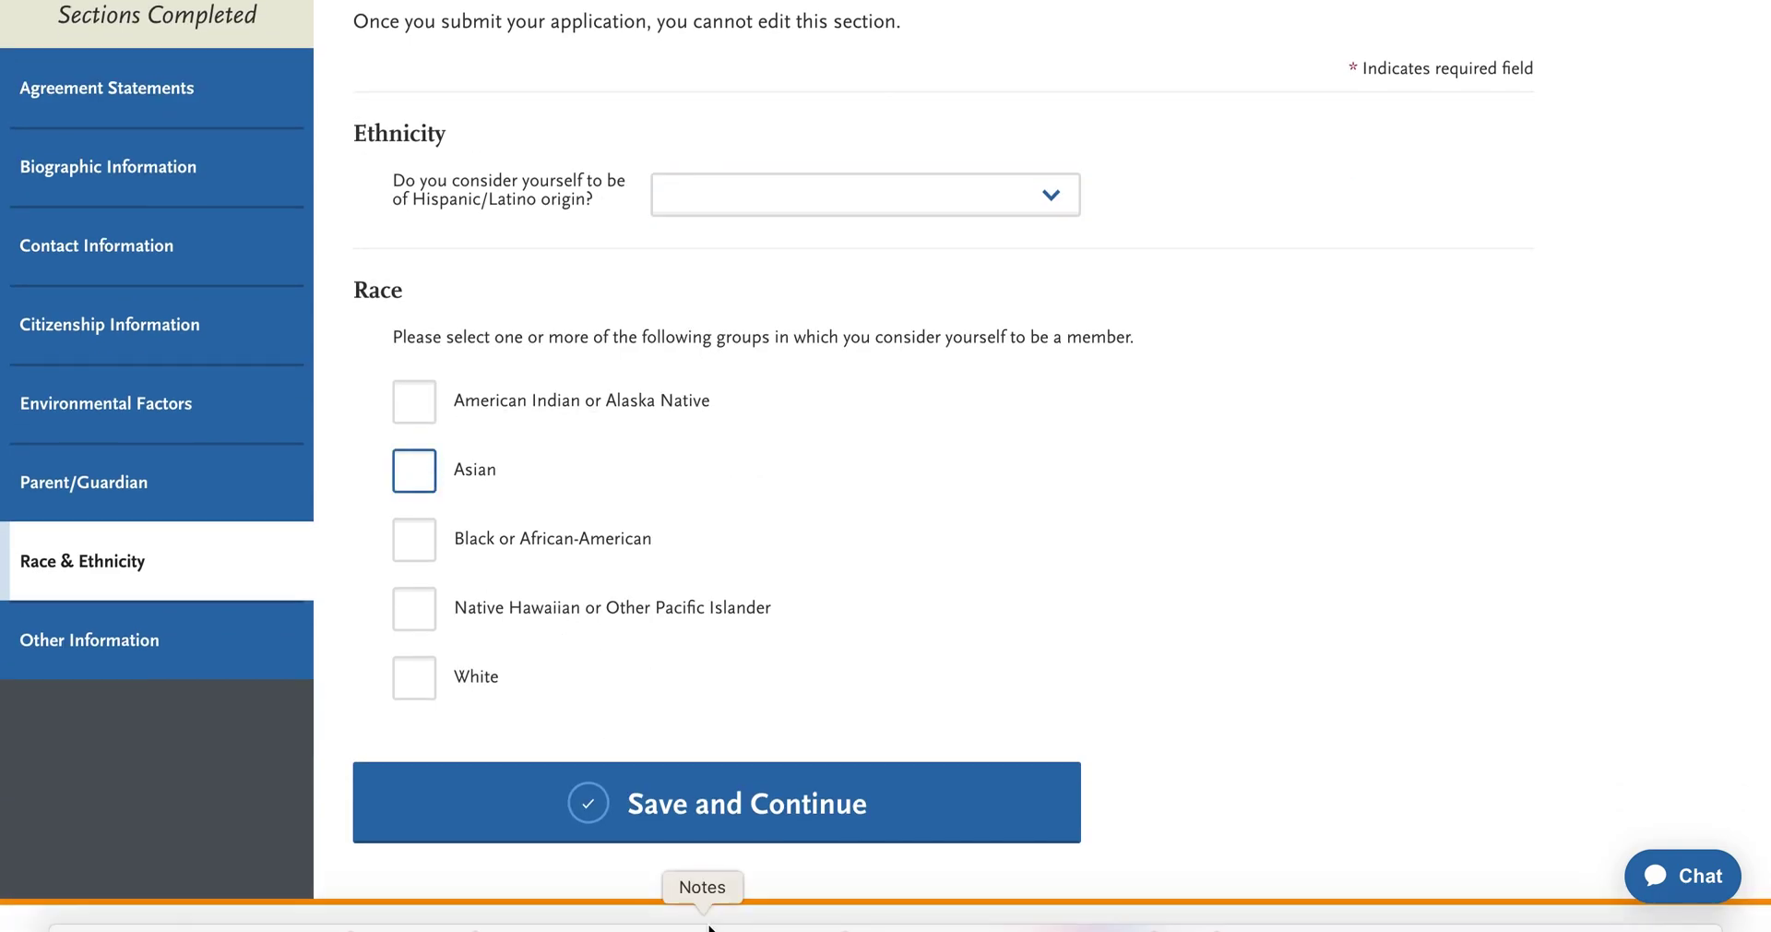
pyautogui.scroll(-1, 606, 752)
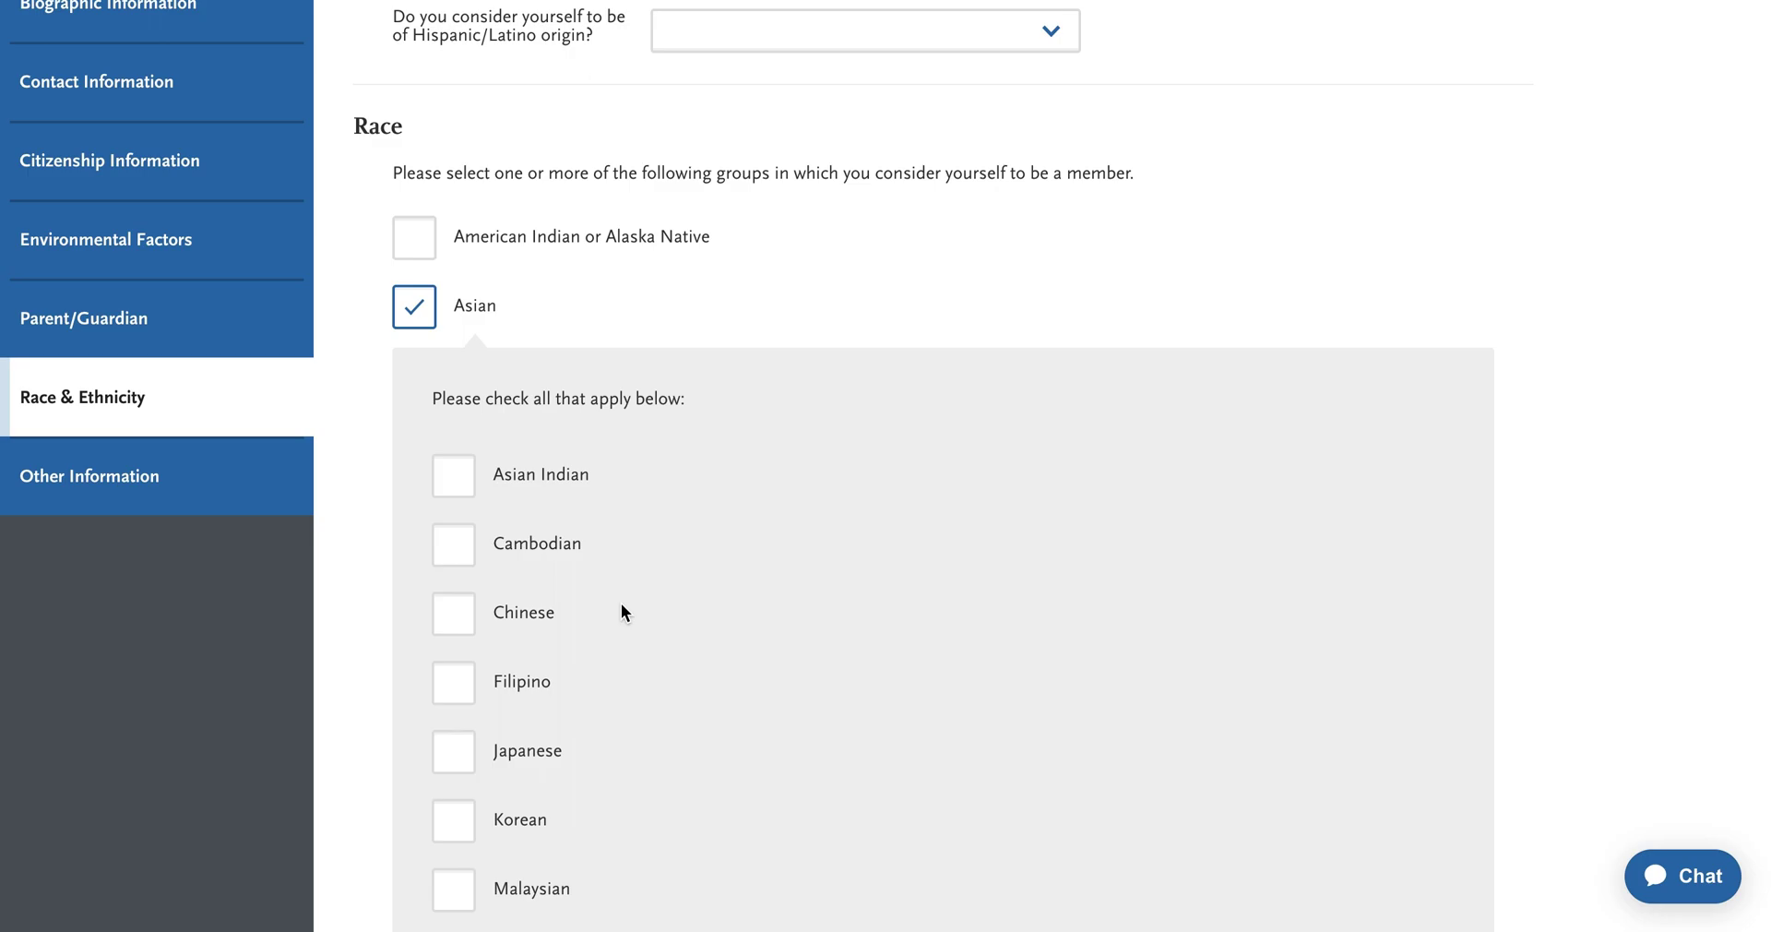
pyautogui.scroll(-4, 622, 602)
pyautogui.scroll(-2, 622, 601)
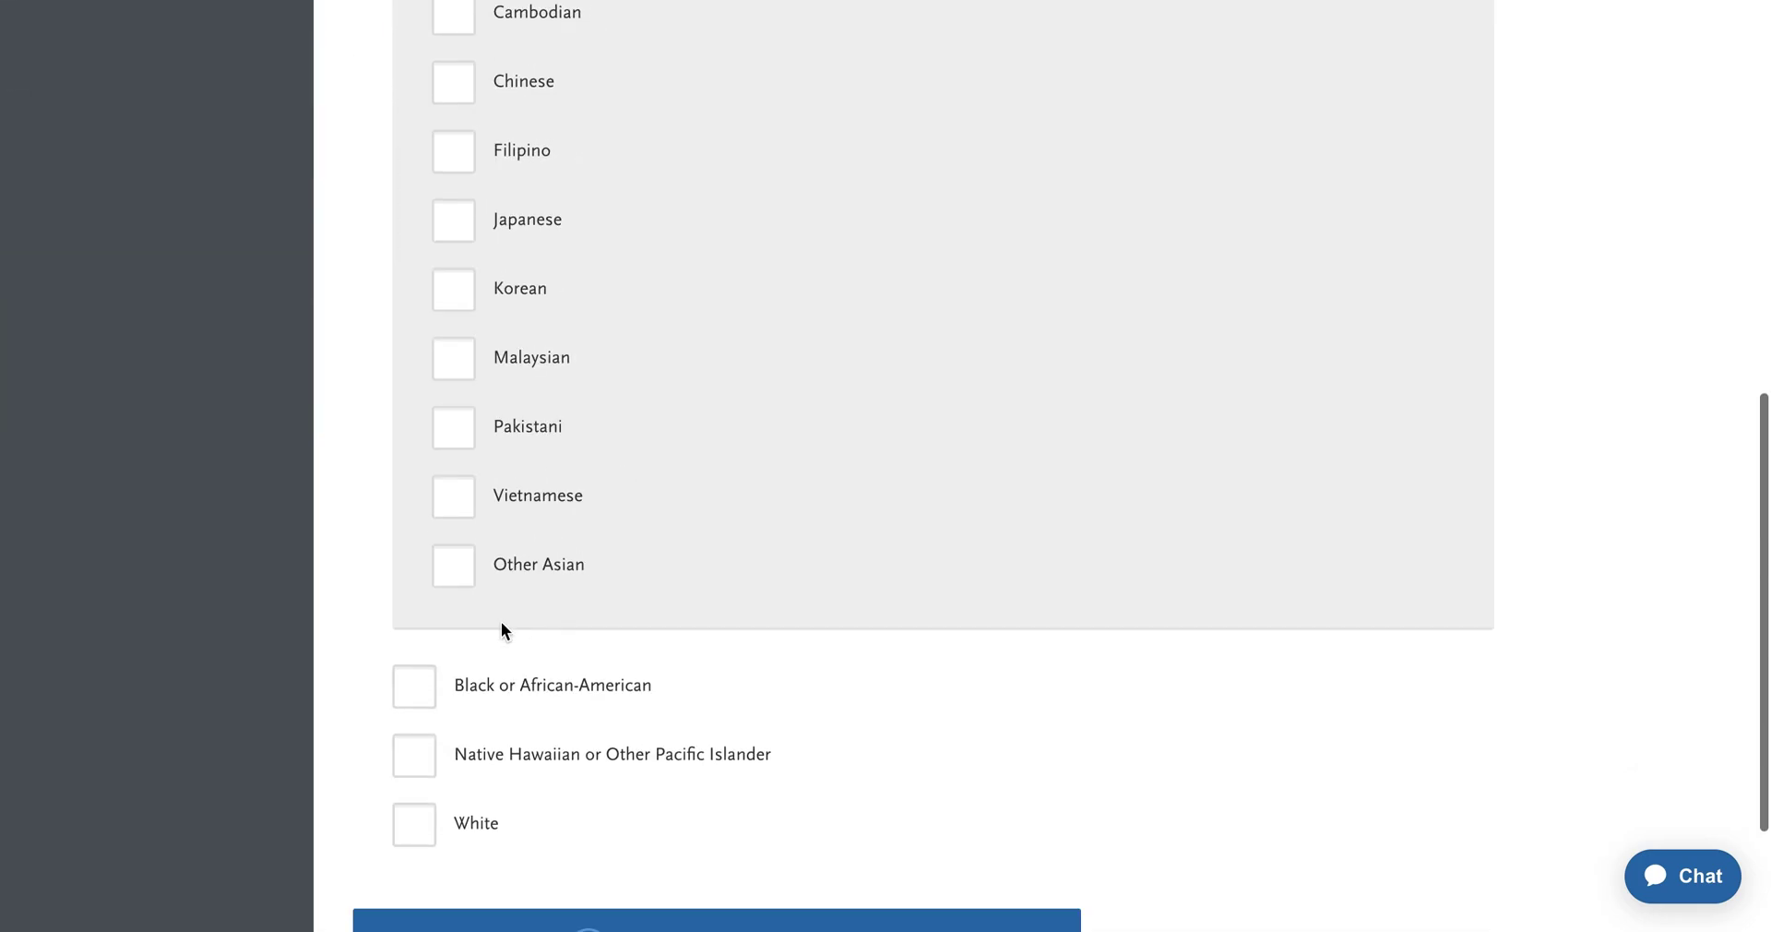
pyautogui.click(464, 577)
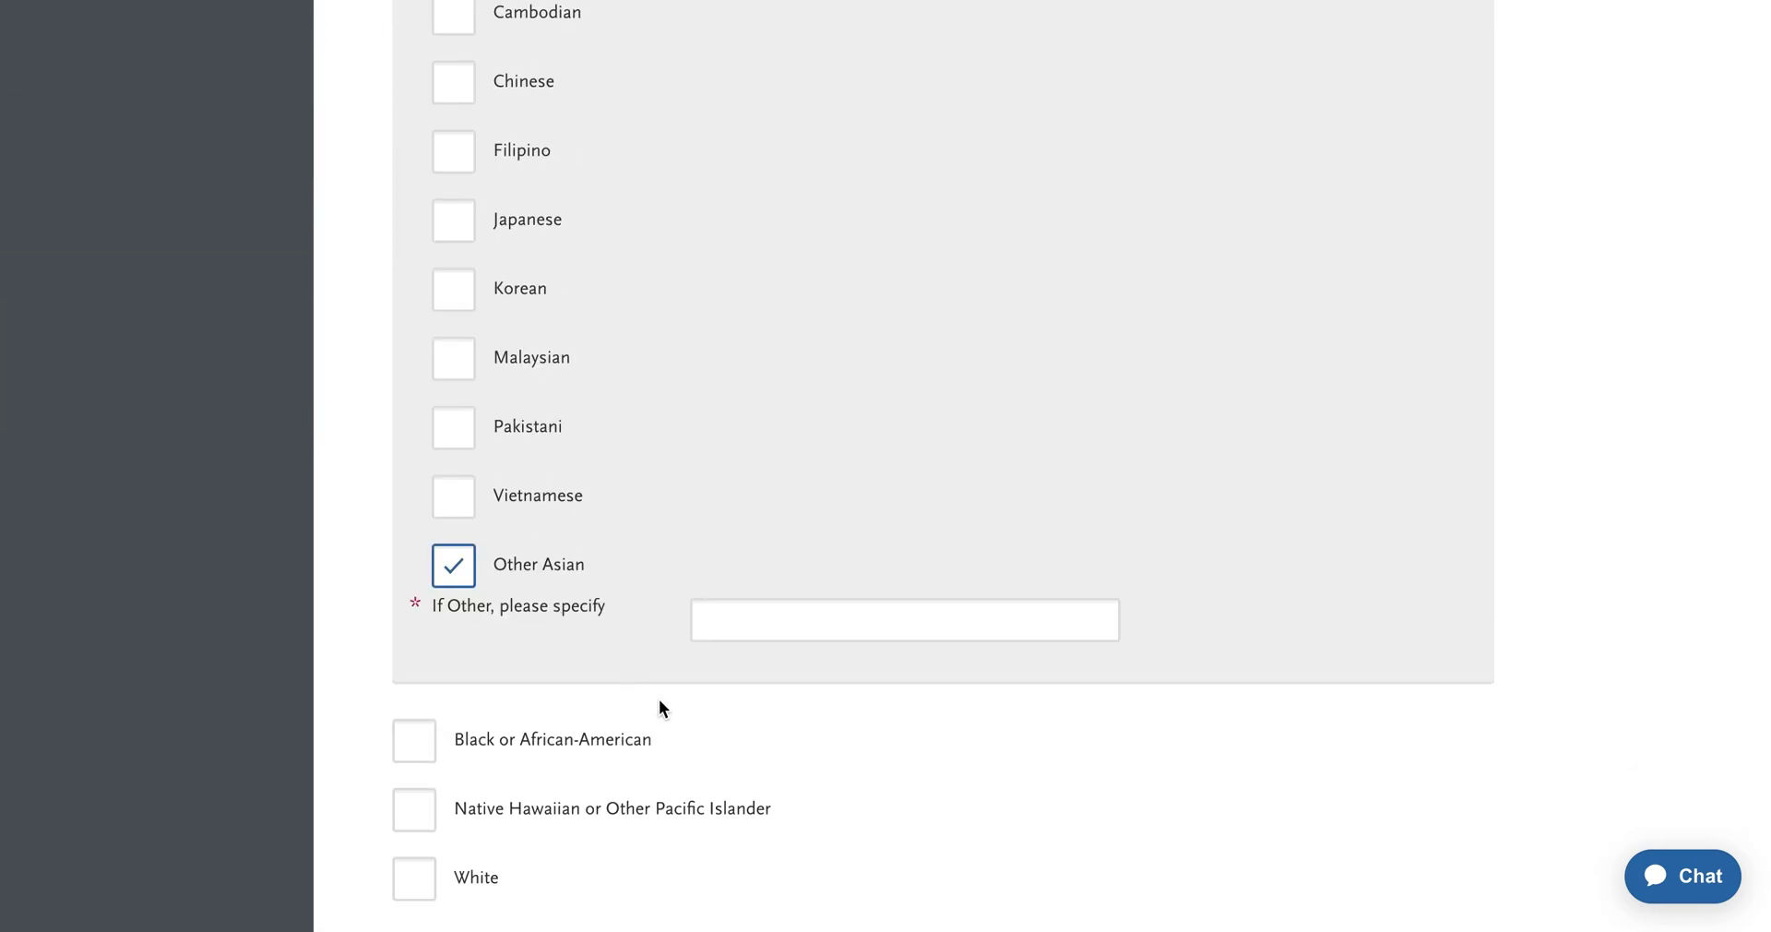
pyautogui.click(727, 610)
pyautogui.click(851, 696)
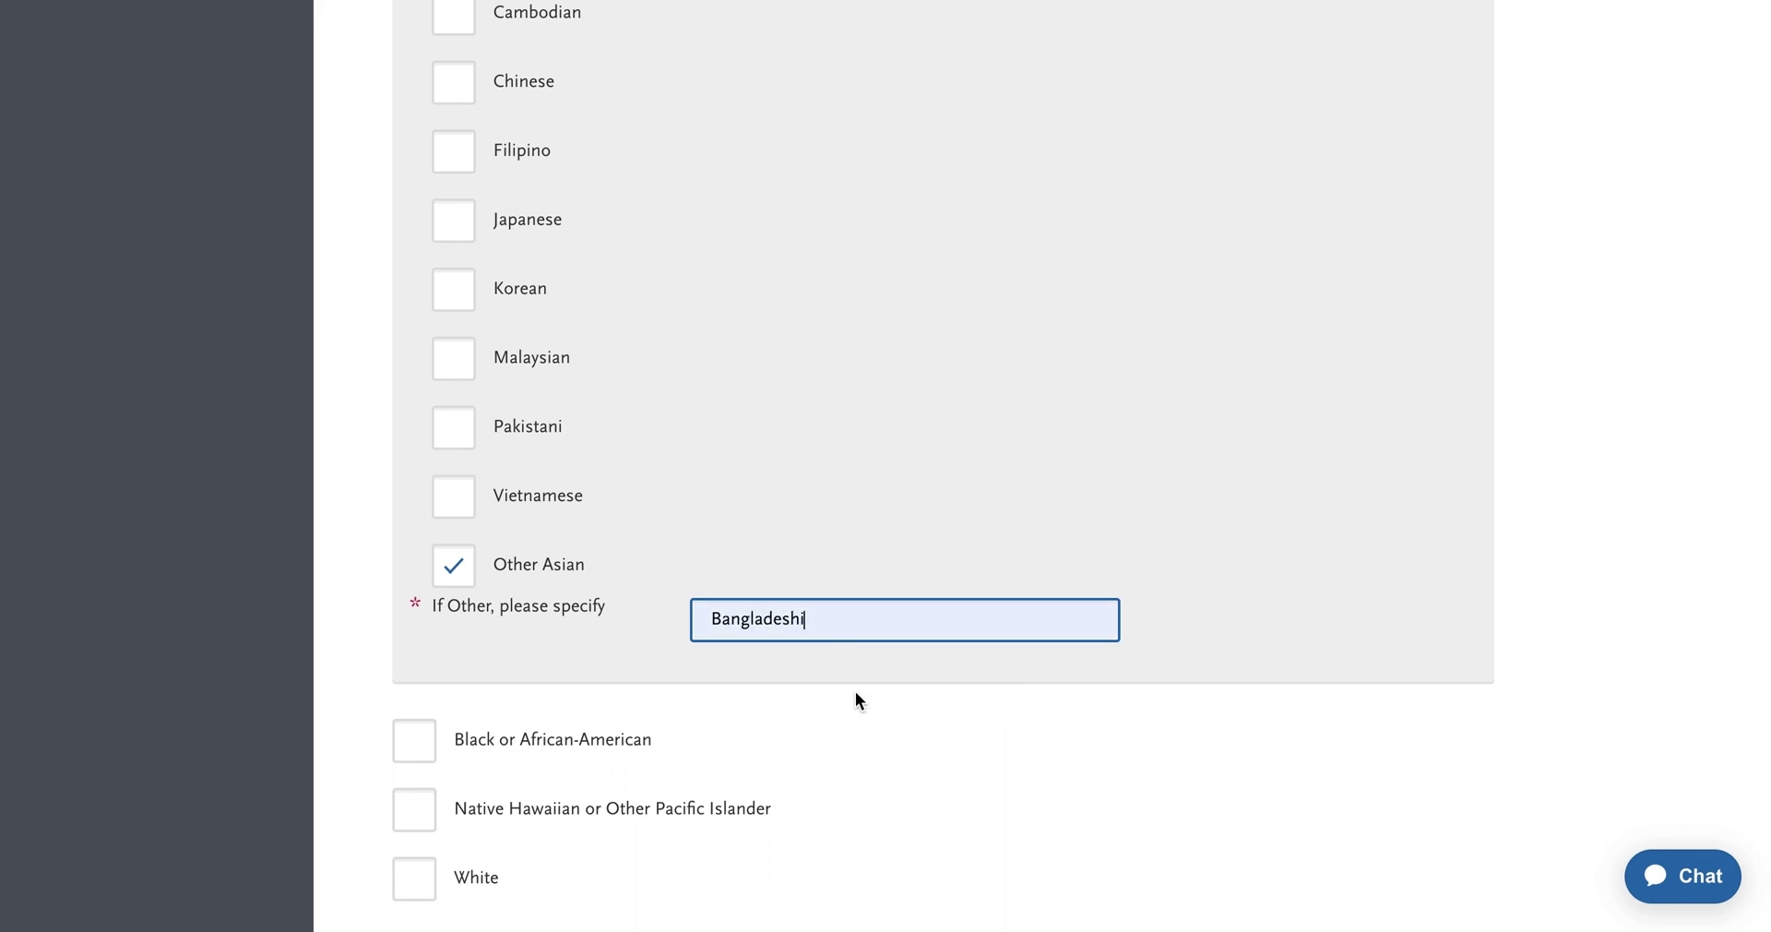
pyautogui.scroll(-3, 827, 756)
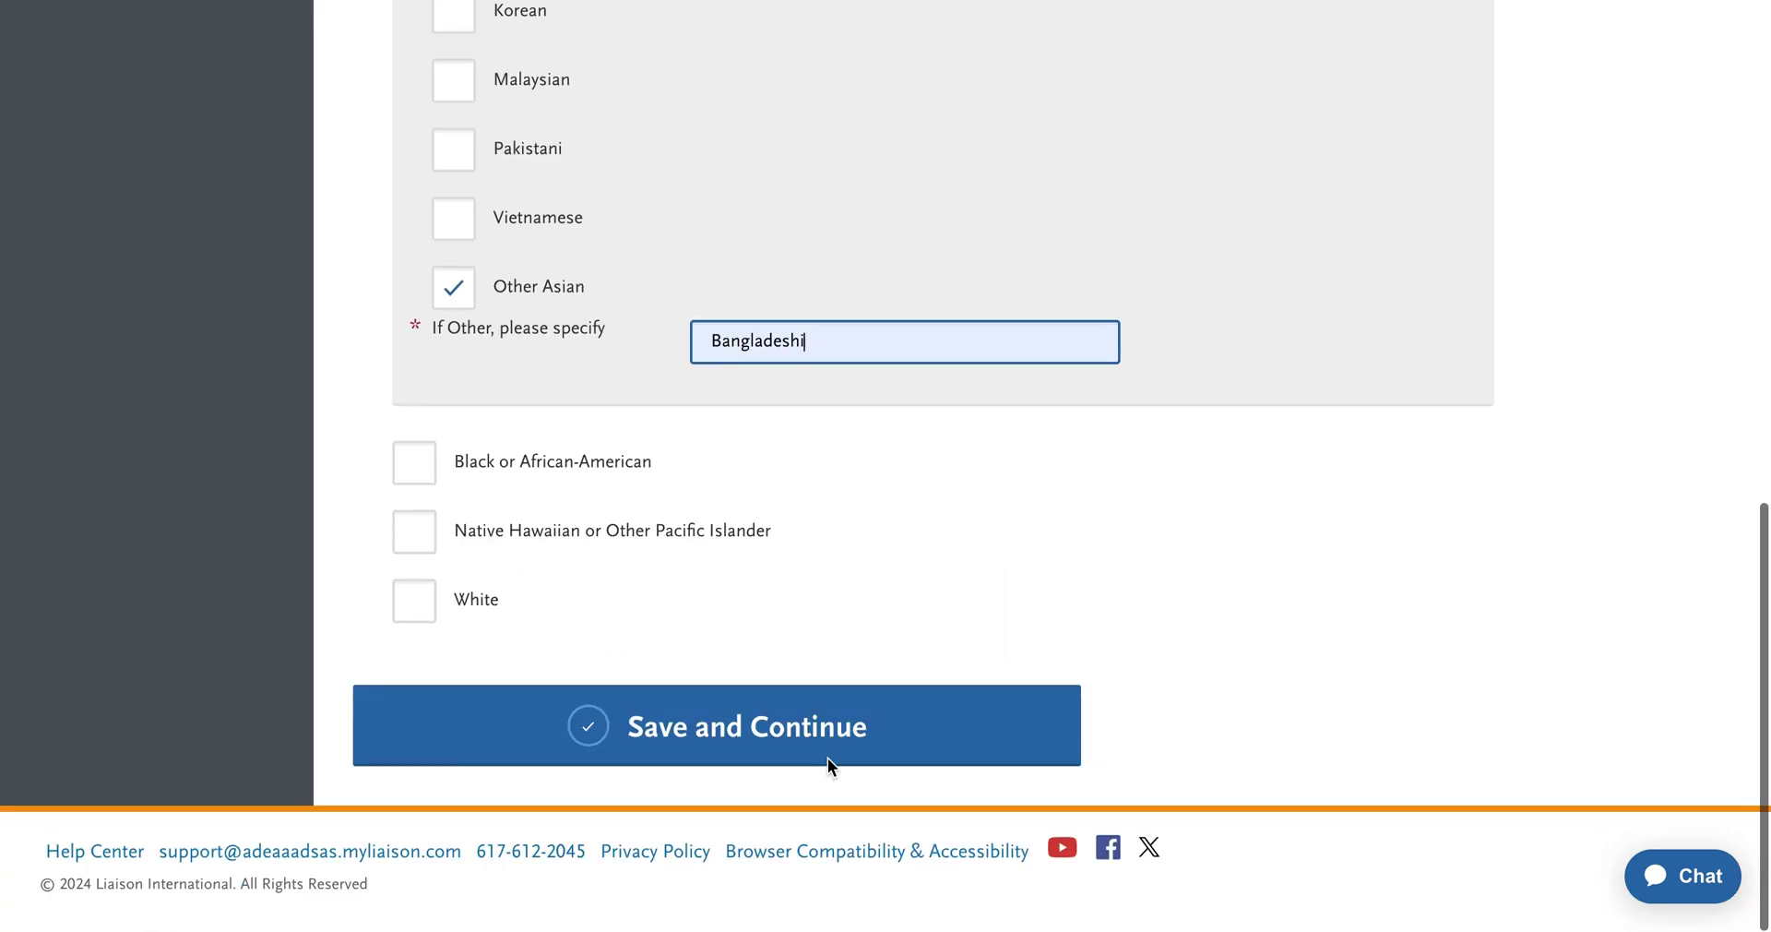
# - Open the Other Information section and review the DENTPIN requirement
pyautogui.scroll(11, 827, 757)
pyautogui.scroll(3, 827, 766)
pyautogui.scroll(-3, 493, 693)
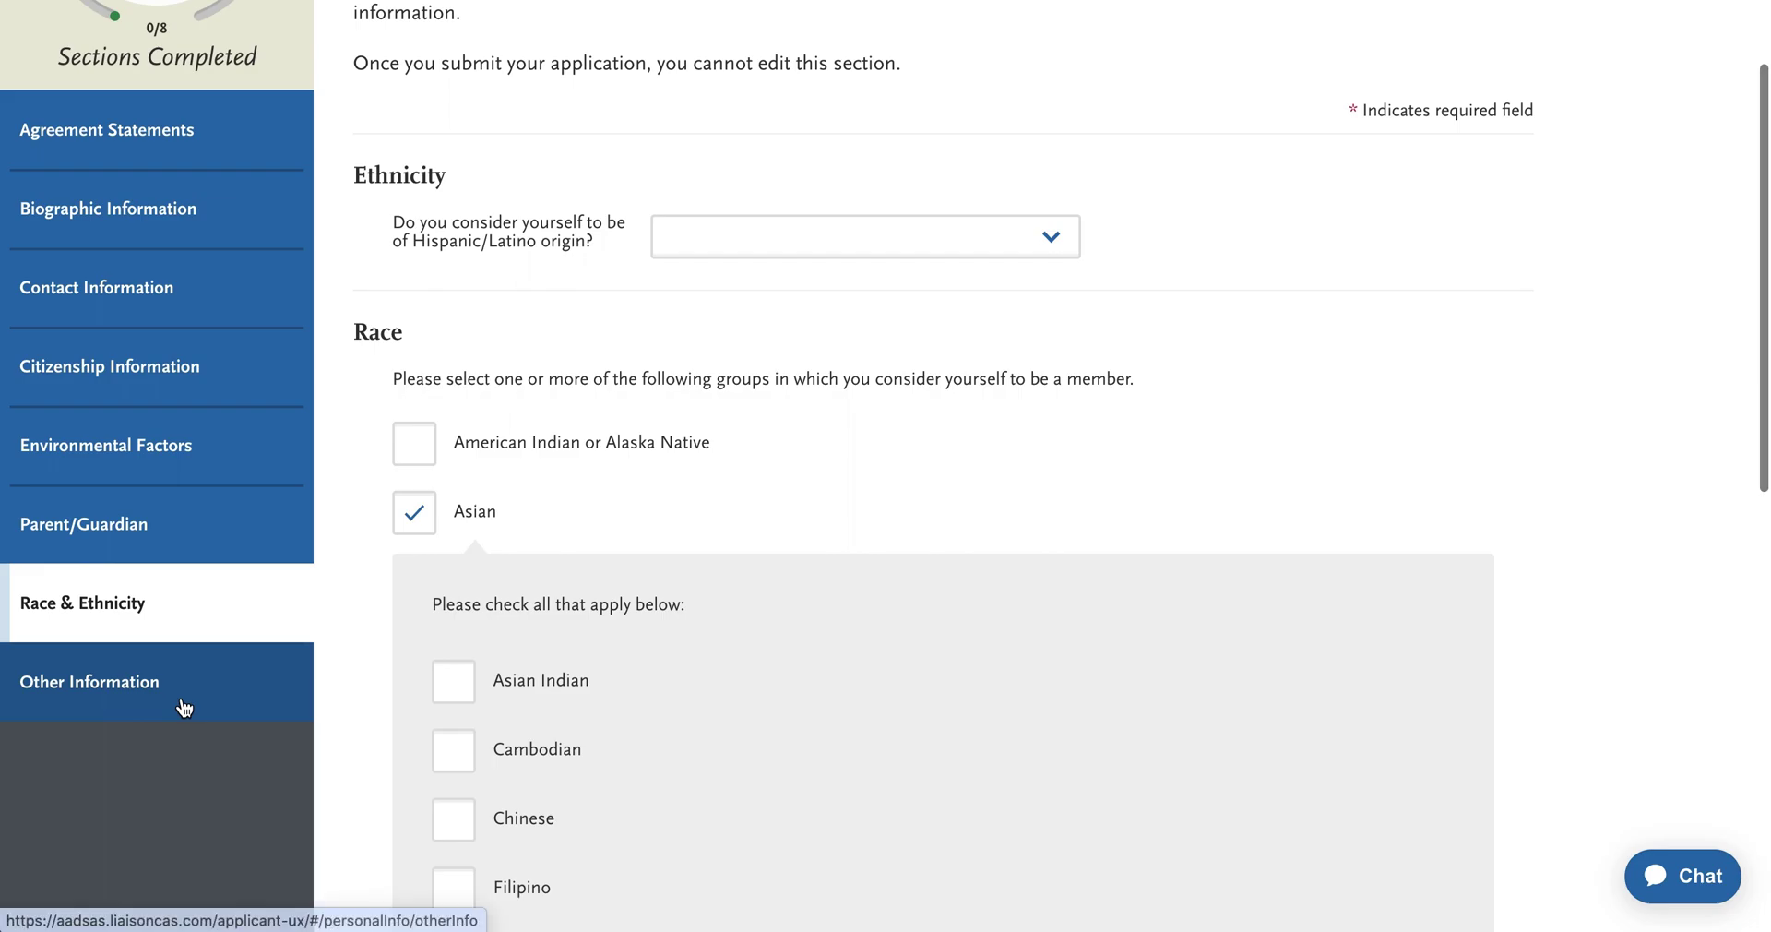
pyautogui.click(285, 771)
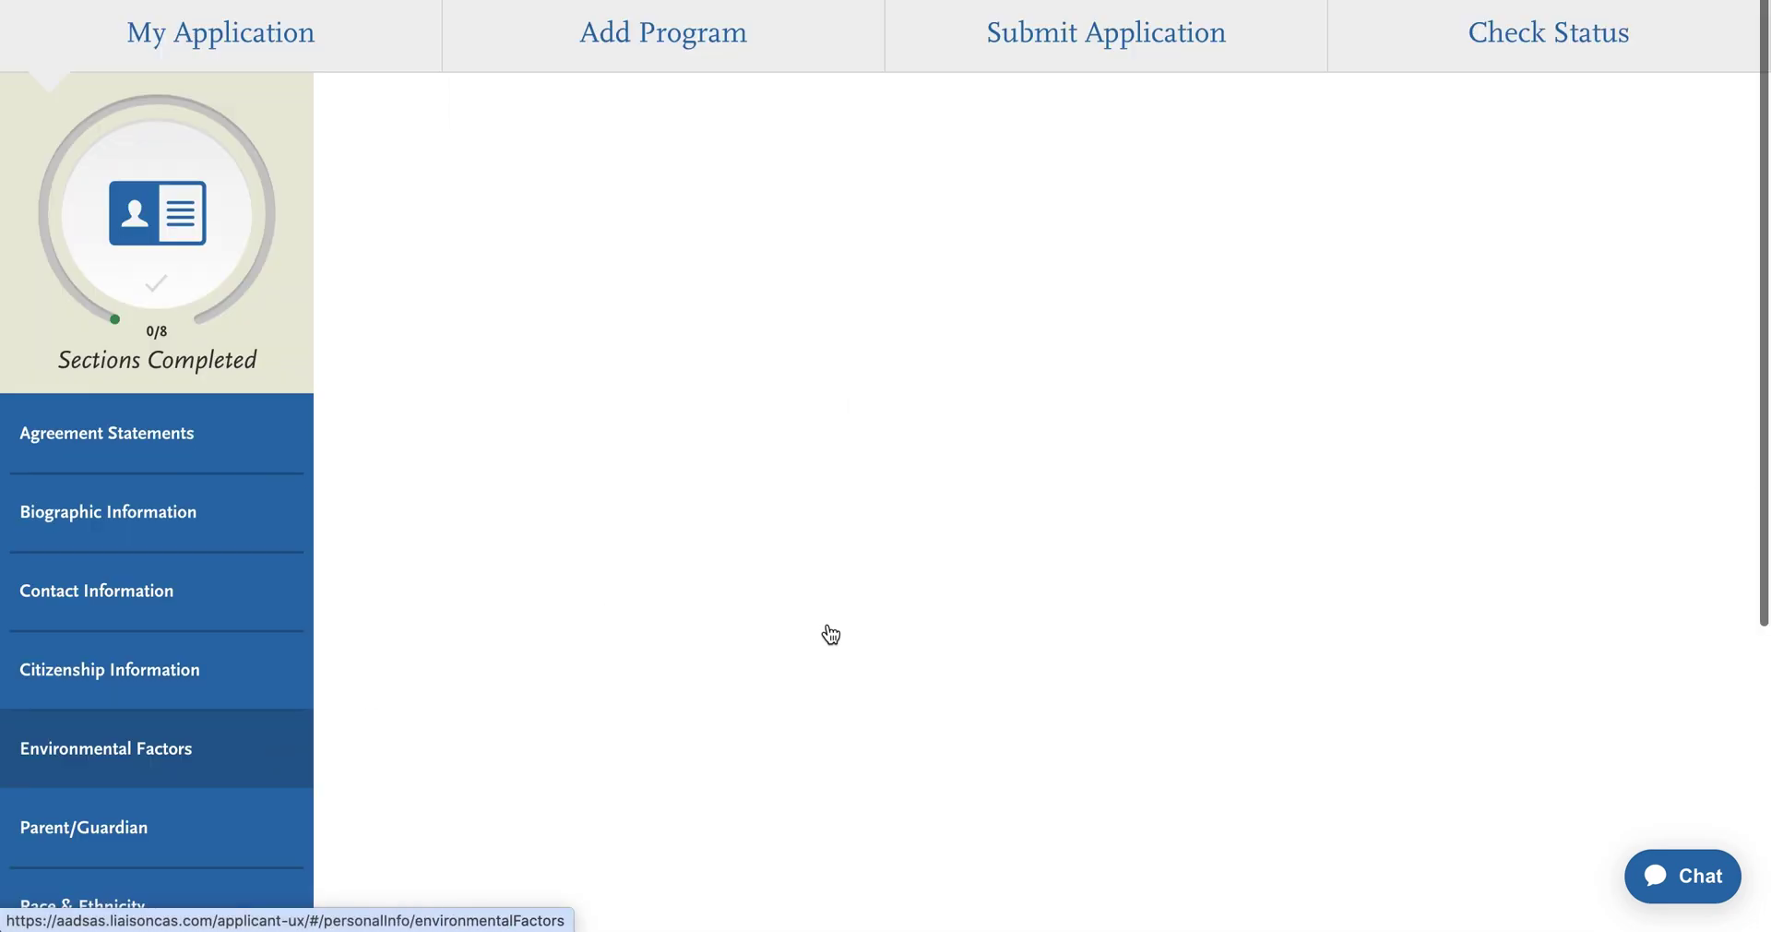
pyautogui.scroll(-2, 822, 704)
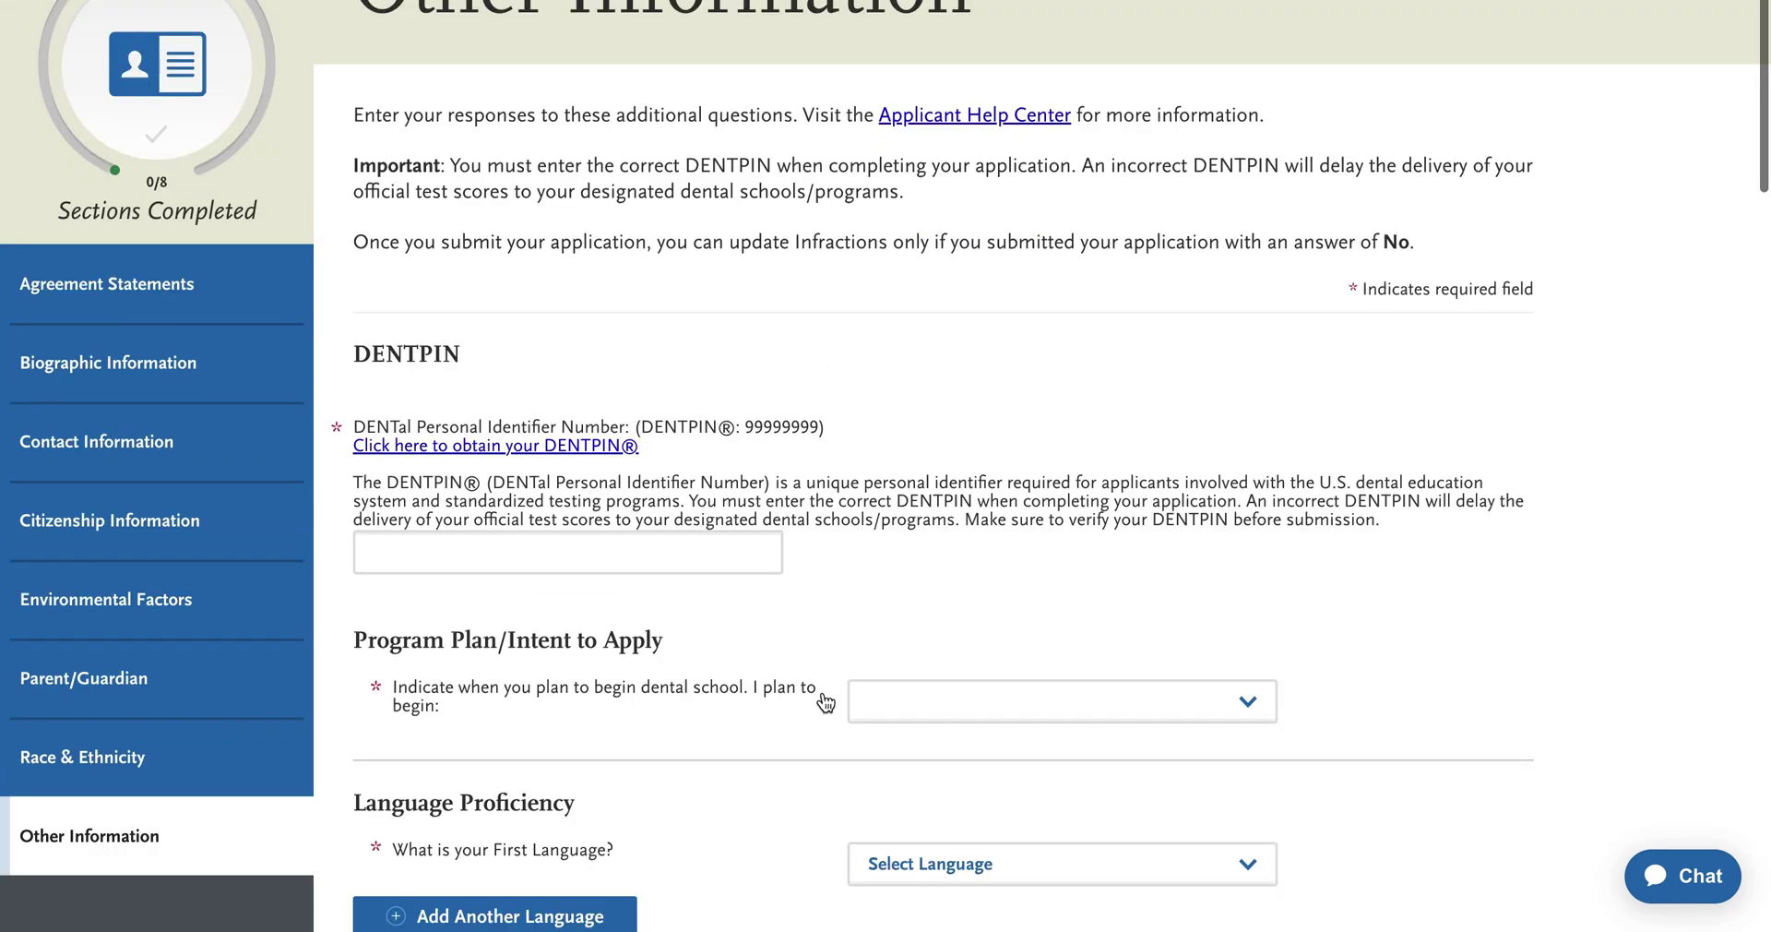
pyautogui.moveTo(321, 348); pyautogui.dragTo(576, 430)
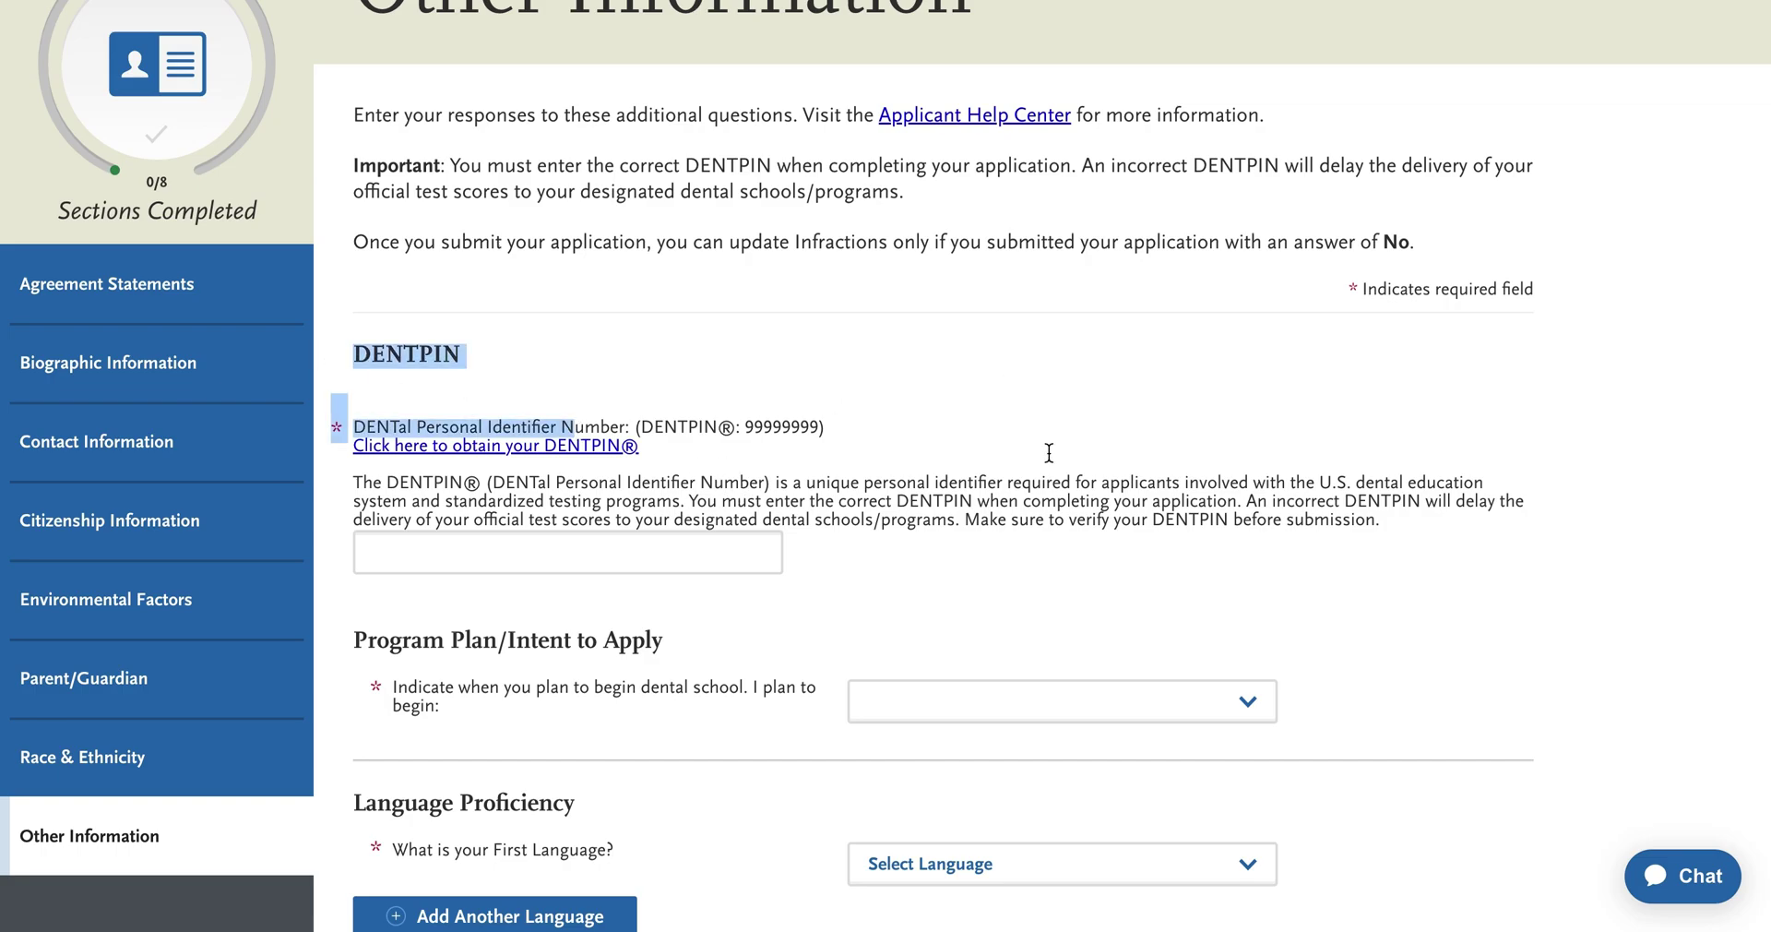
# - Set the planned dental school start to In 2025 under Program Plan/Intent to Apply
pyautogui.scroll(-3, 1049, 453)
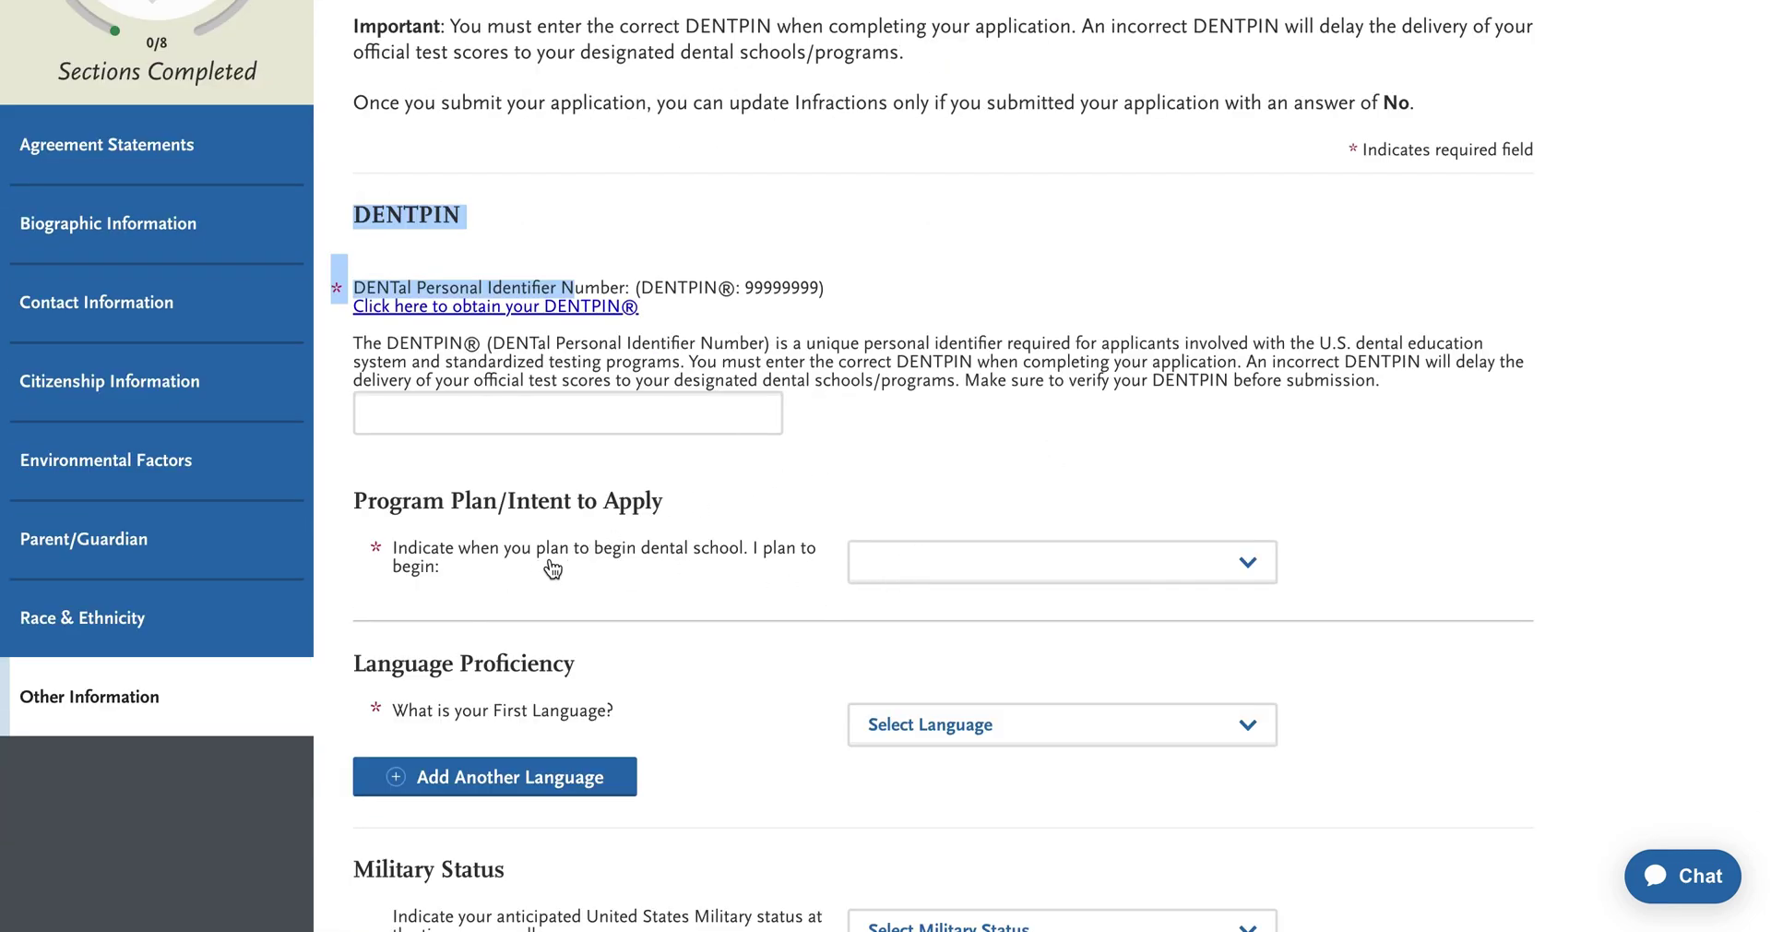
pyautogui.click(999, 574)
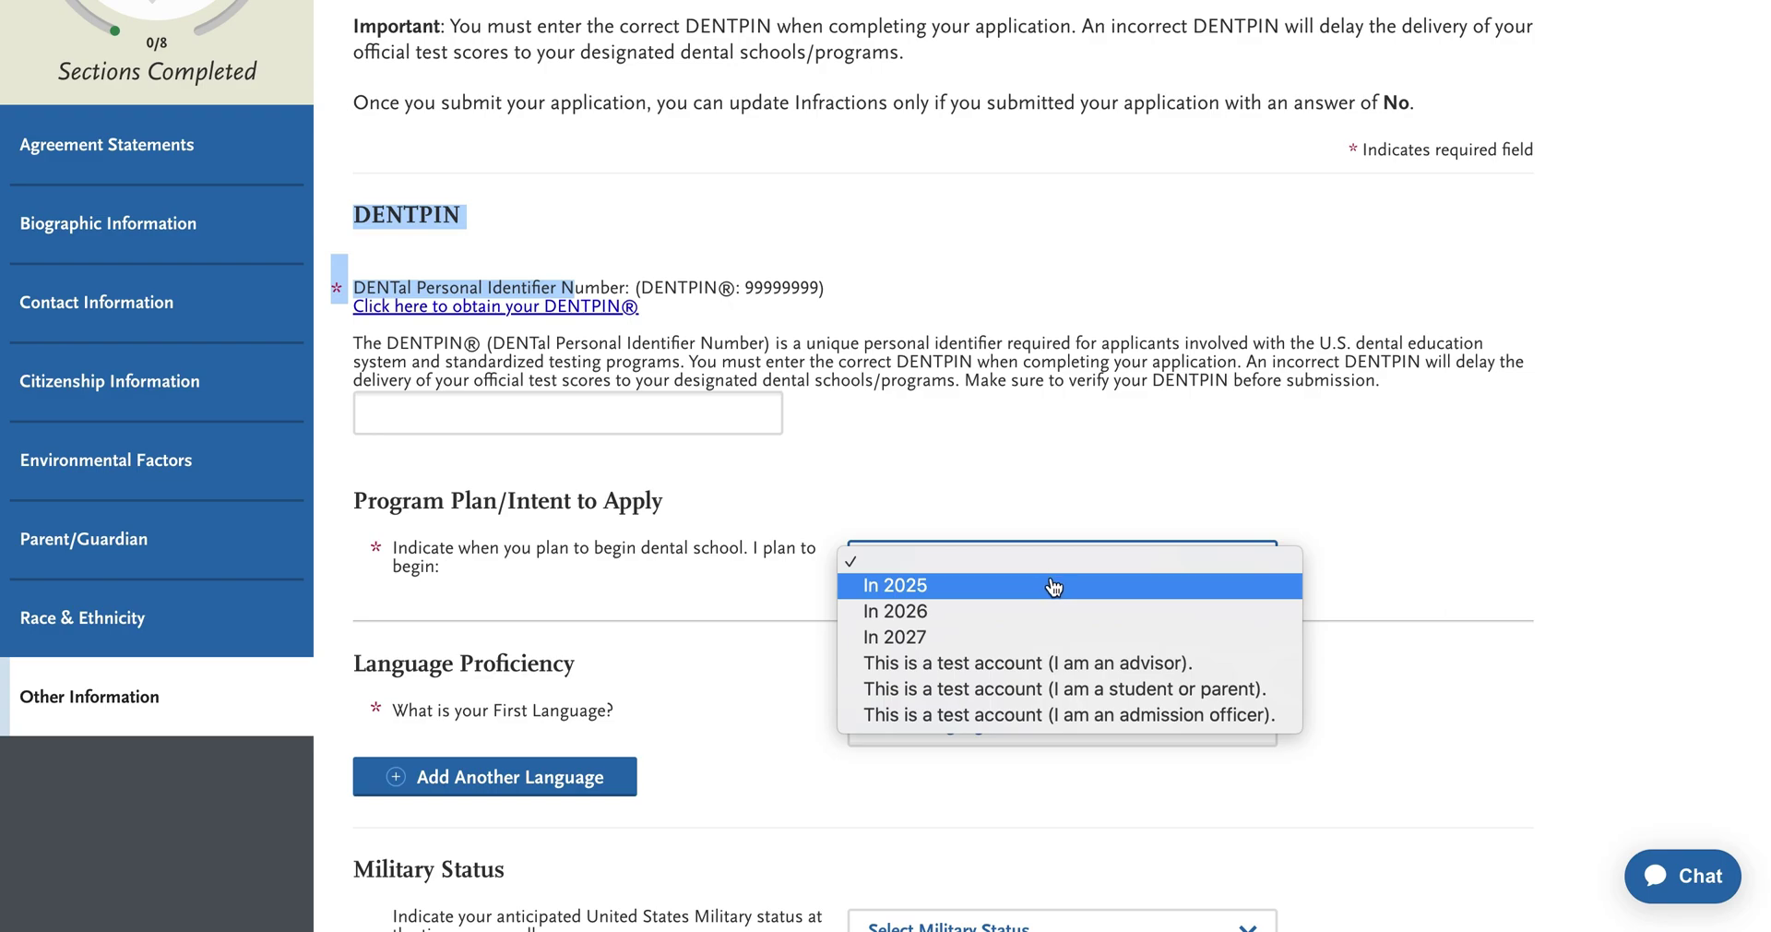
pyautogui.click(1078, 543)
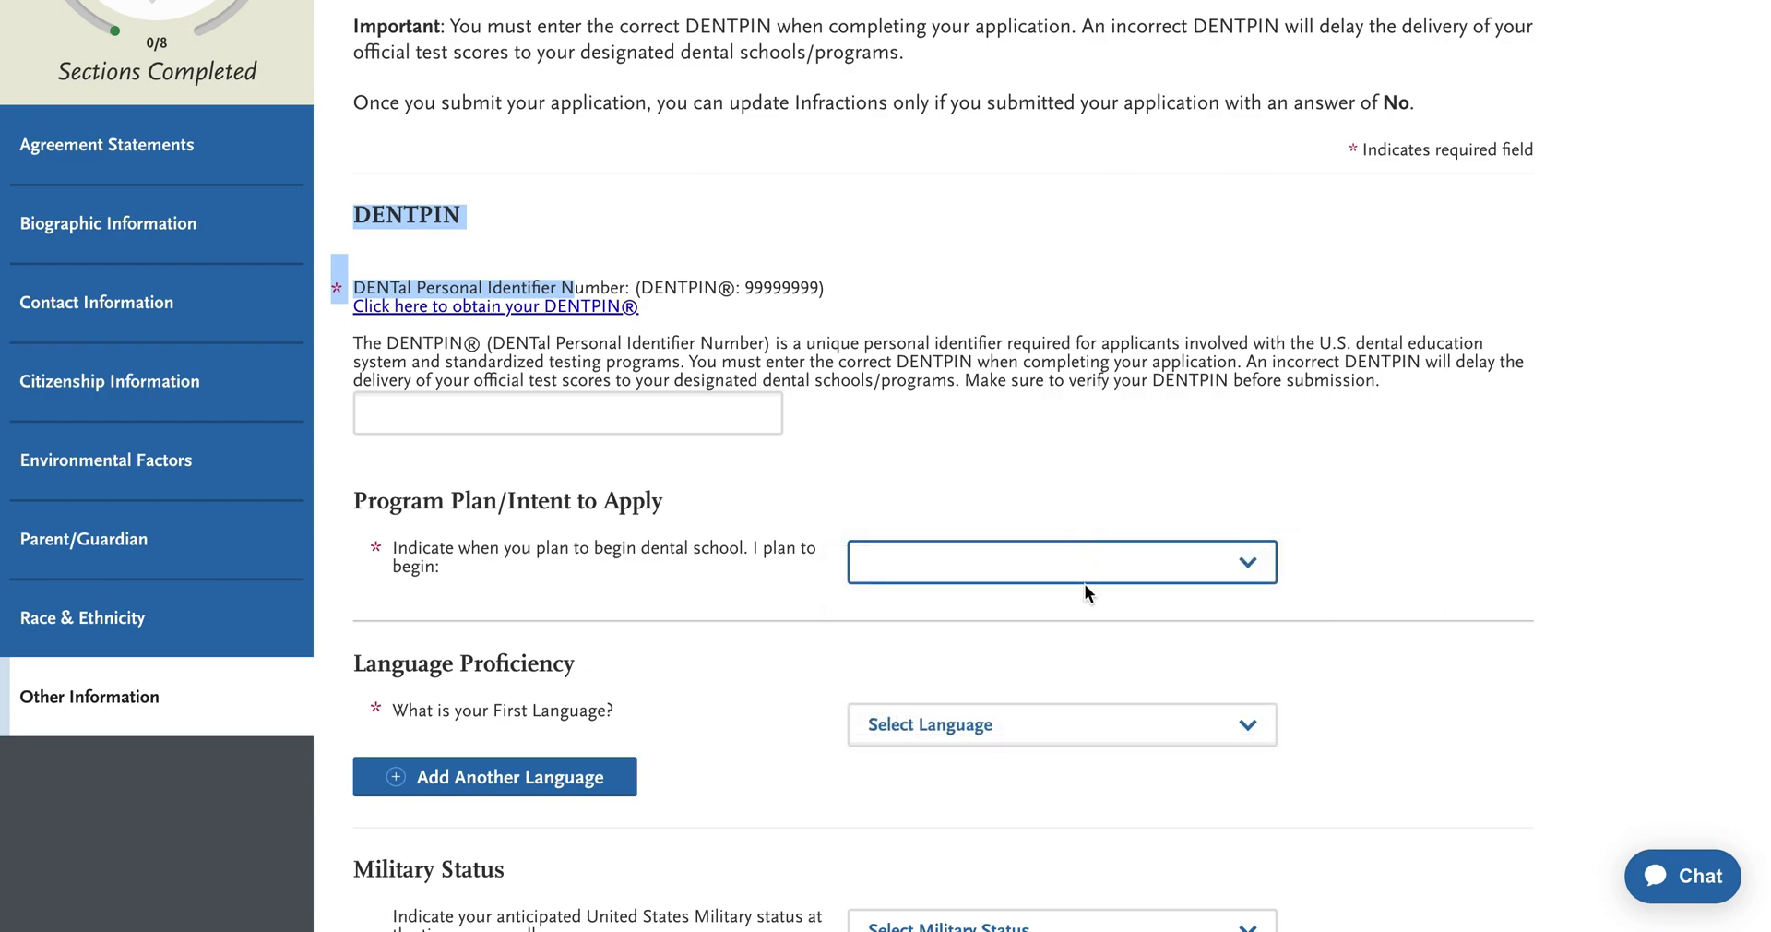
pyautogui.click(1072, 575)
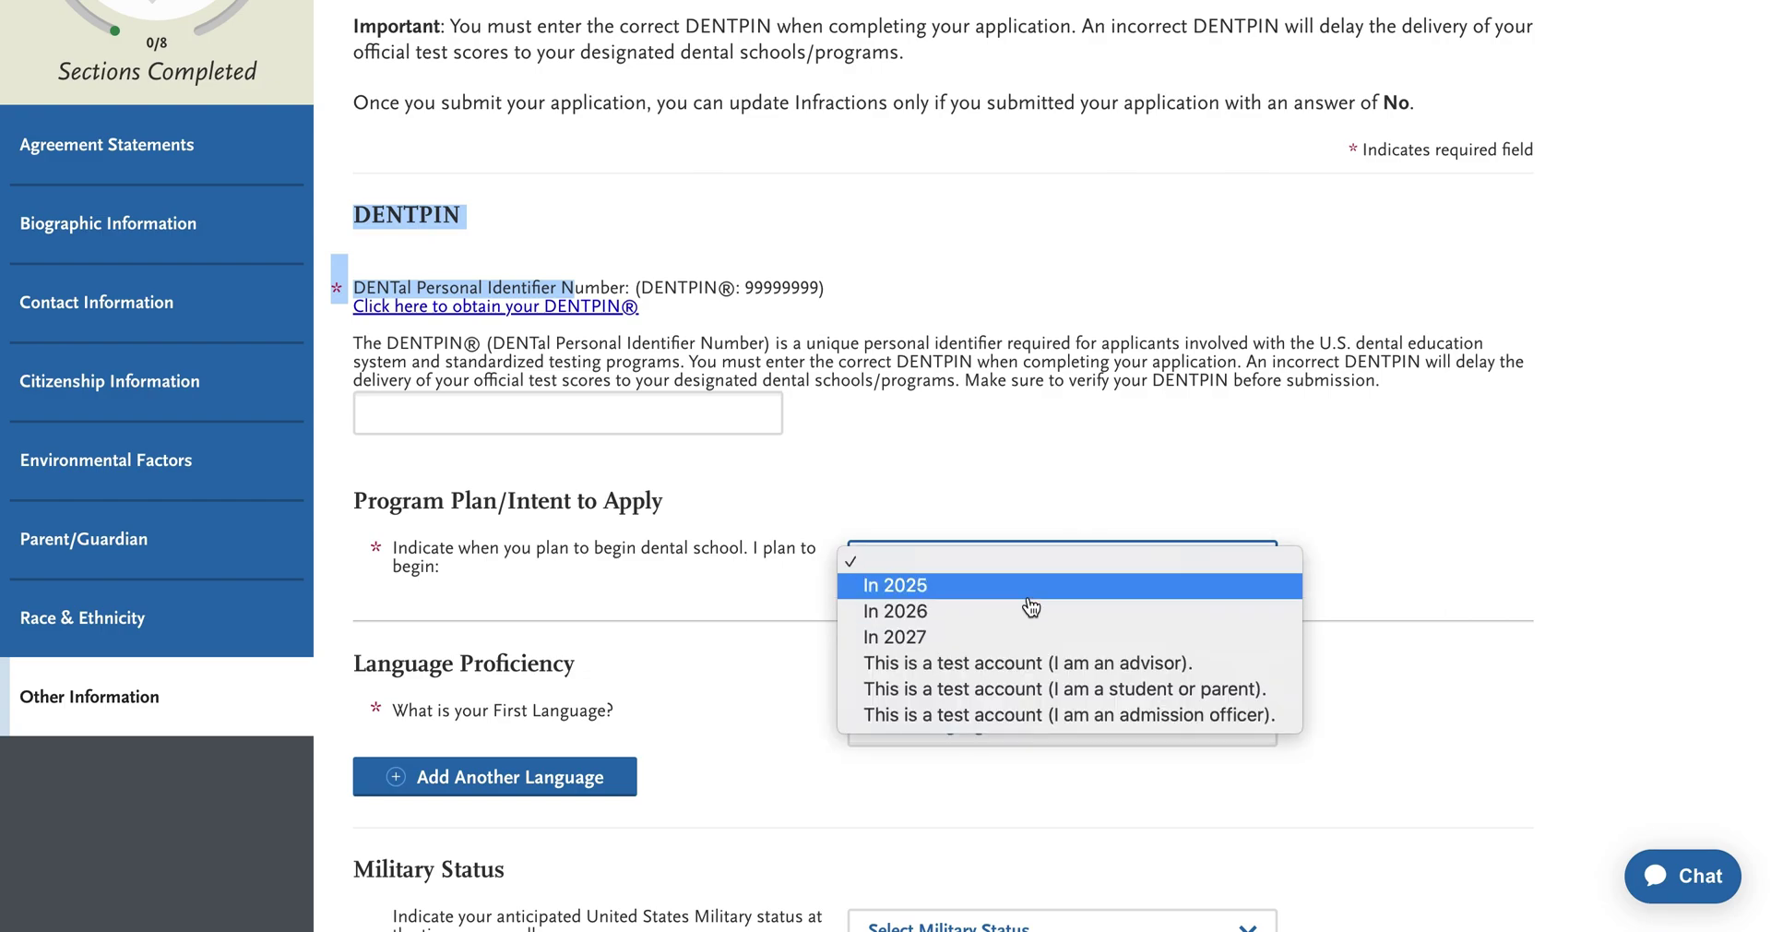
pyautogui.click(1030, 600)
# - Set the first language to English under Language Proficiency
pyautogui.scroll(-2, 1048, 684)
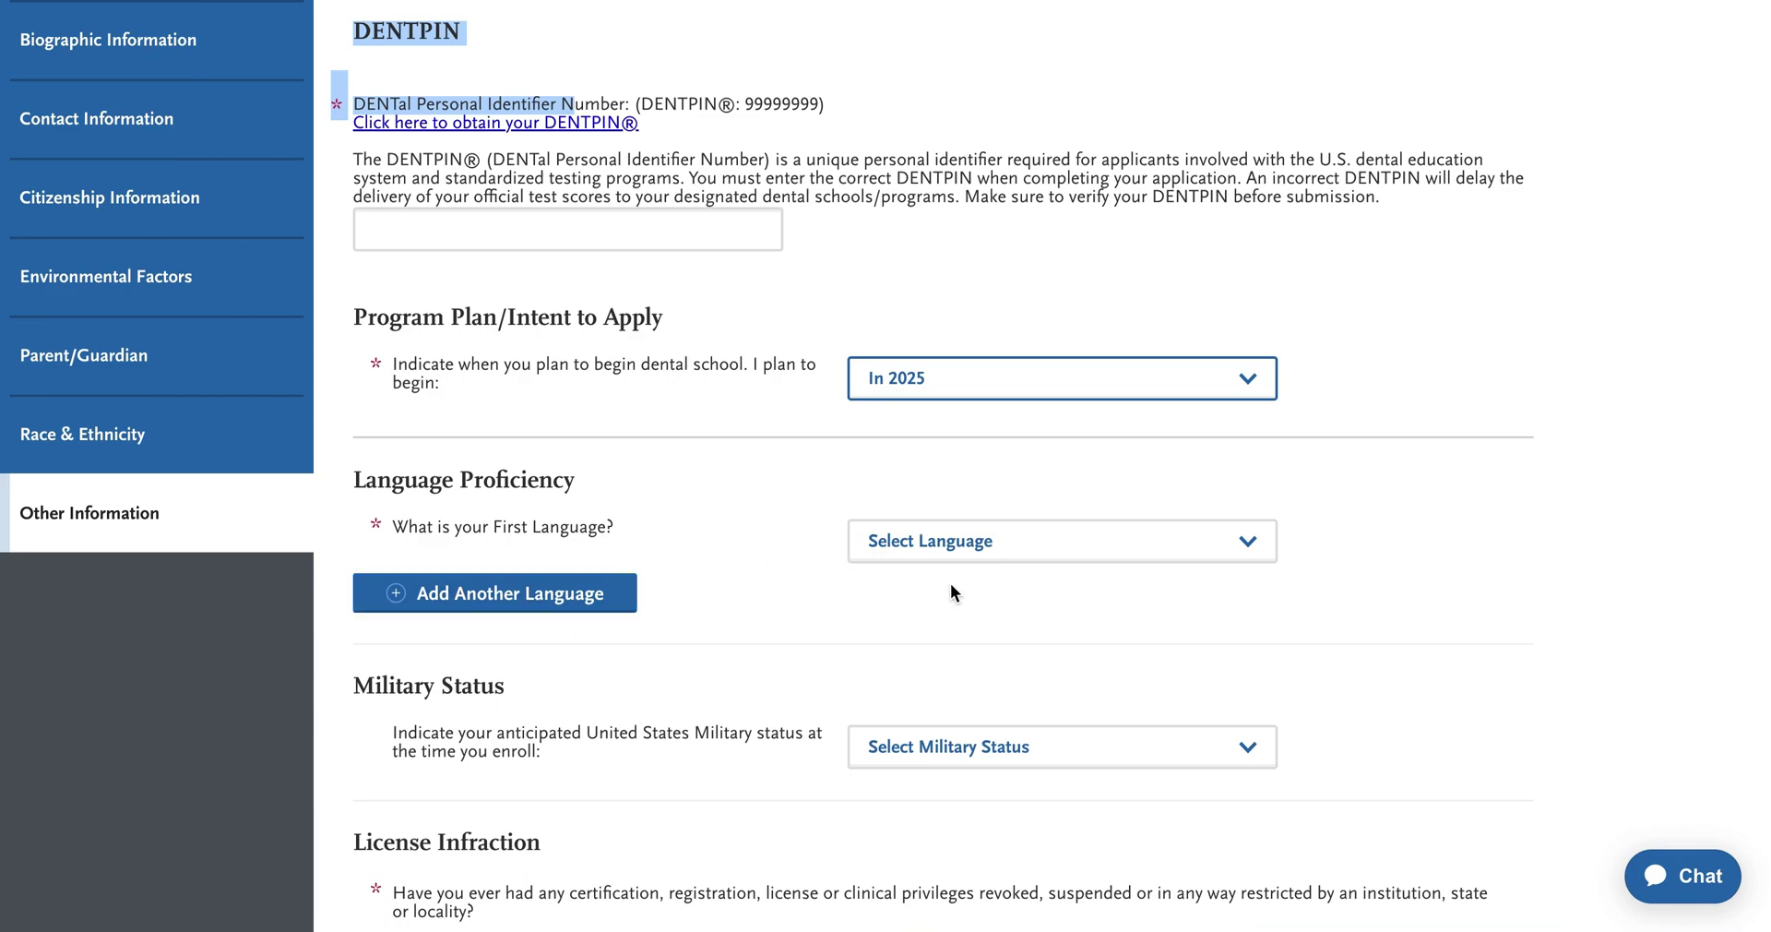
pyautogui.click(974, 552)
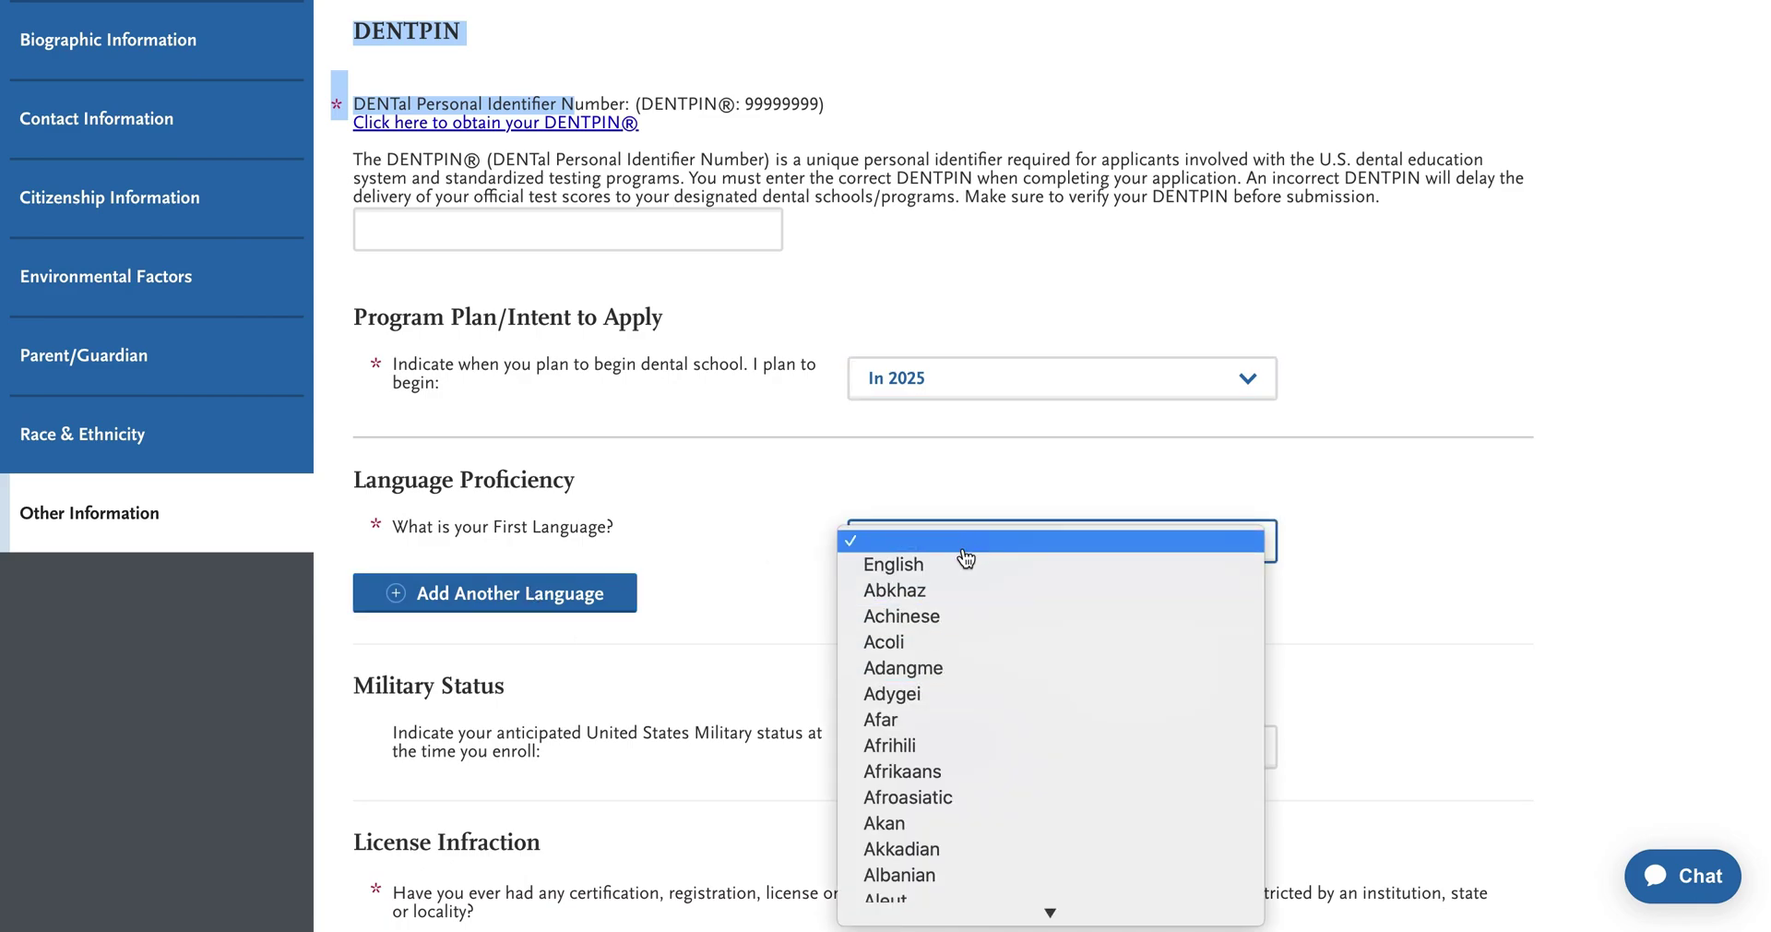
pyautogui.click(966, 565)
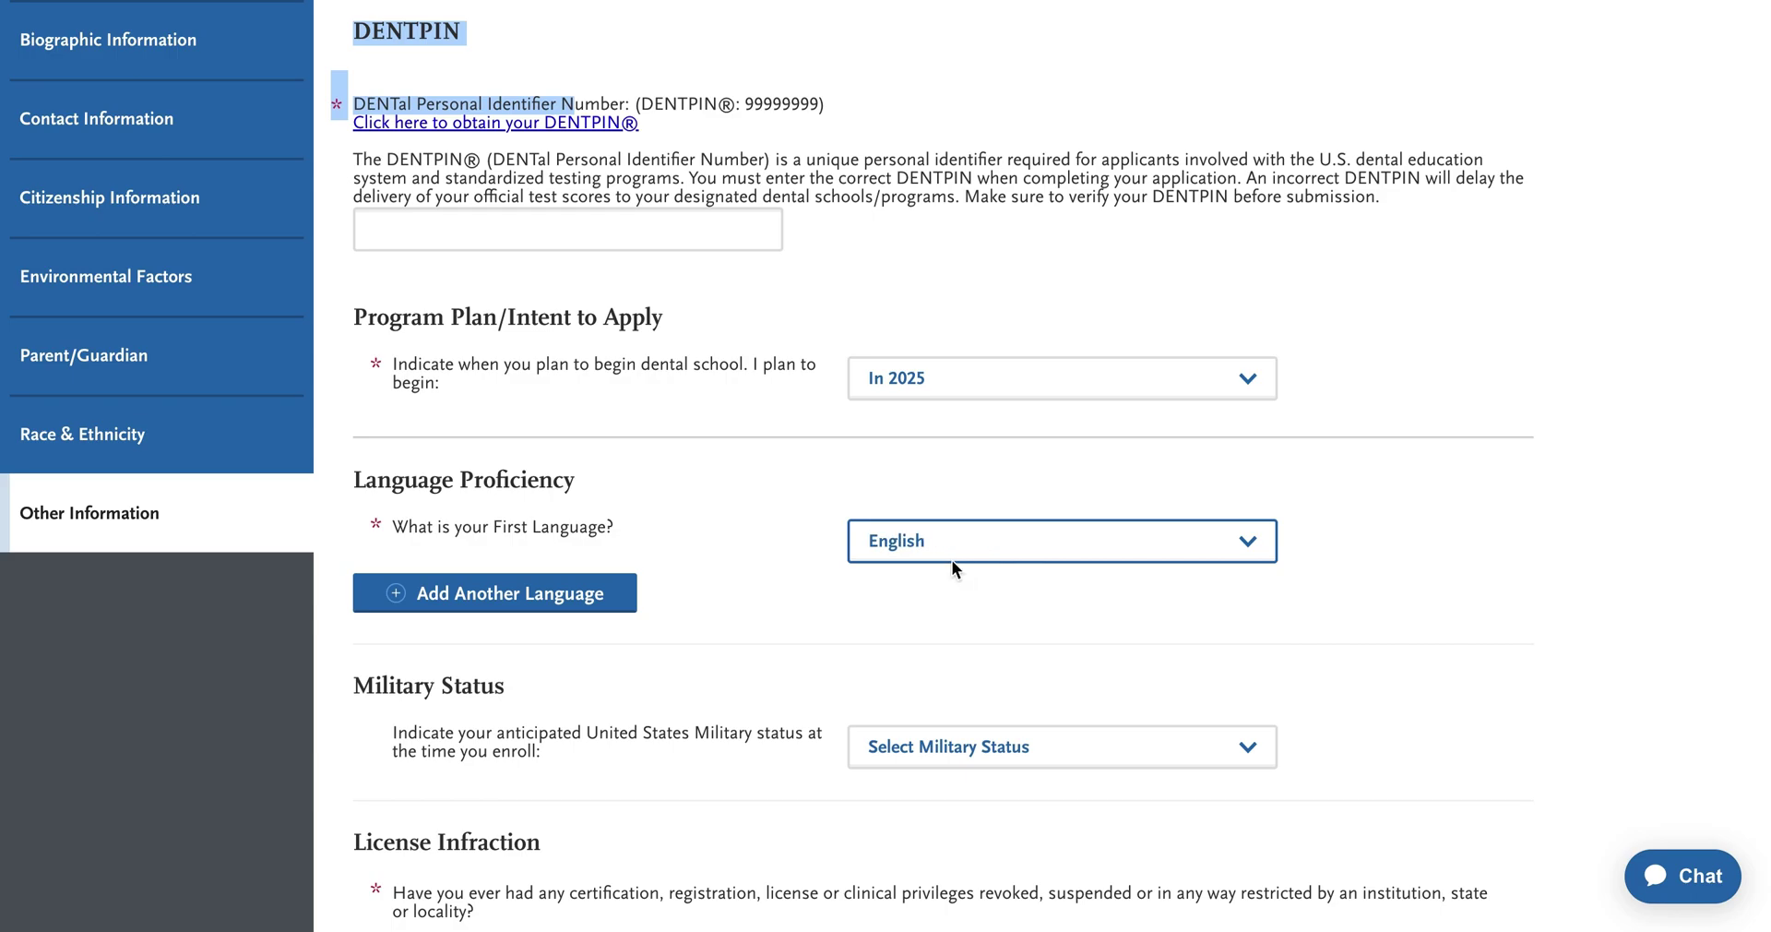
# - Add Bengali as an additional language with Advanced proficiency, and add another blank language row
pyautogui.click(585, 600)
pyautogui.scroll(-1, 803, 644)
pyautogui.click(729, 590)
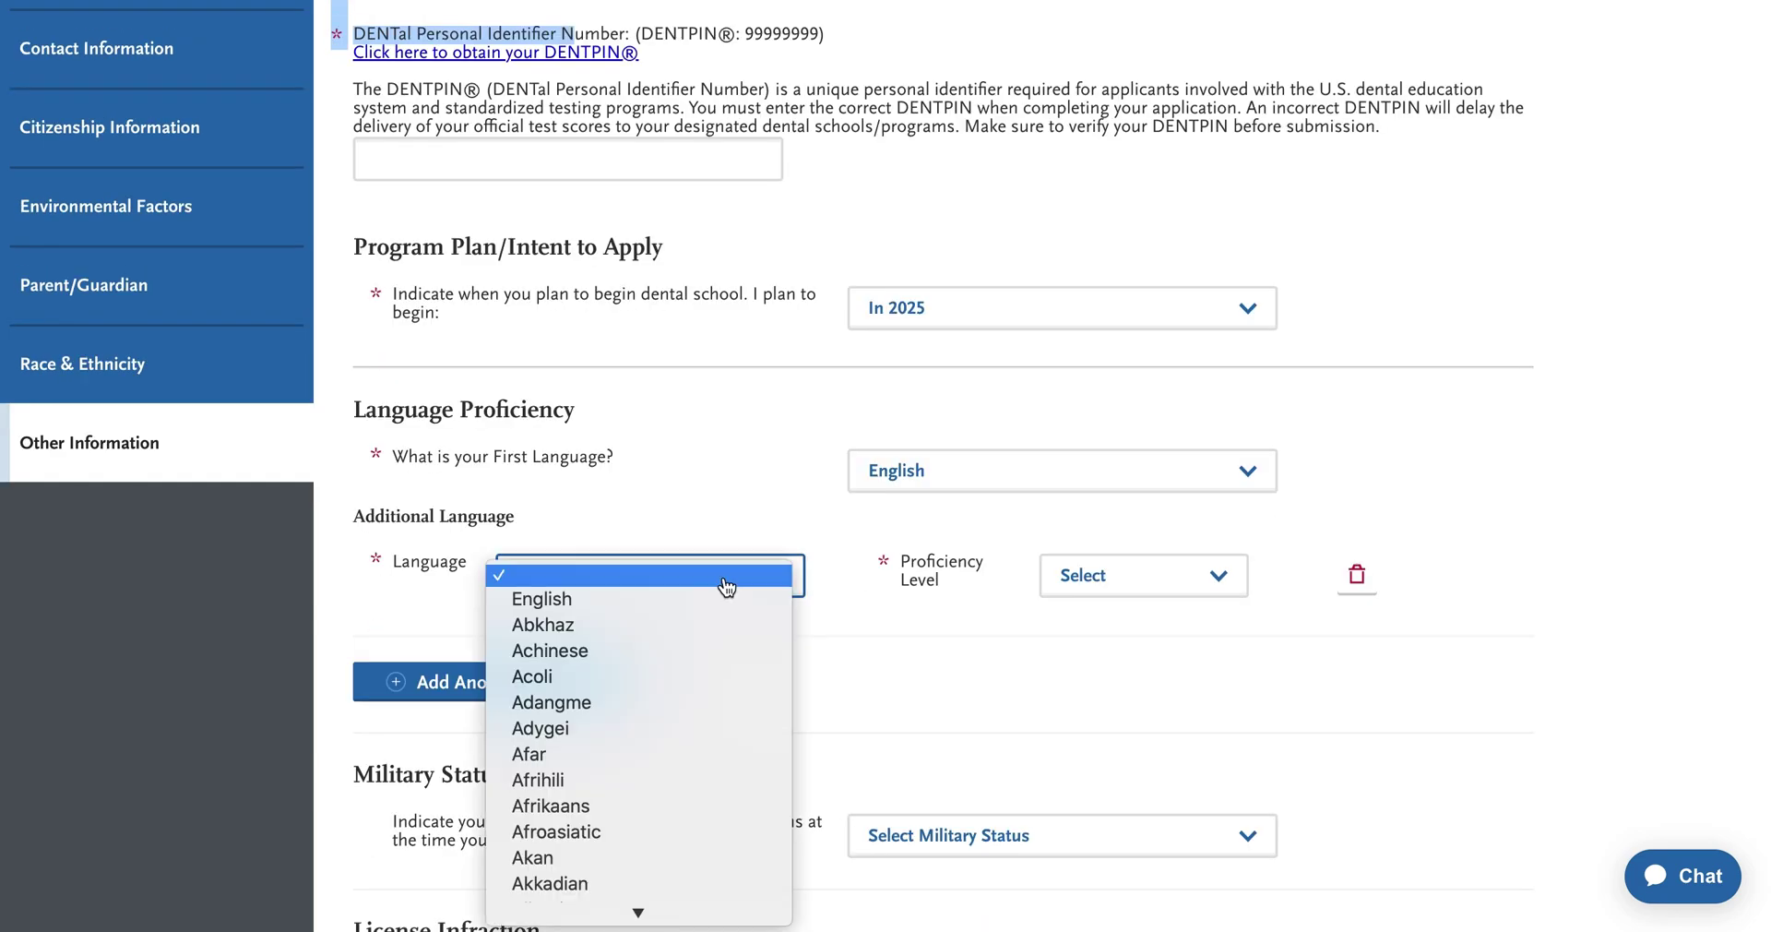
pyautogui.scroll(-10, 712, 786)
pyautogui.scroll(-3, 711, 785)
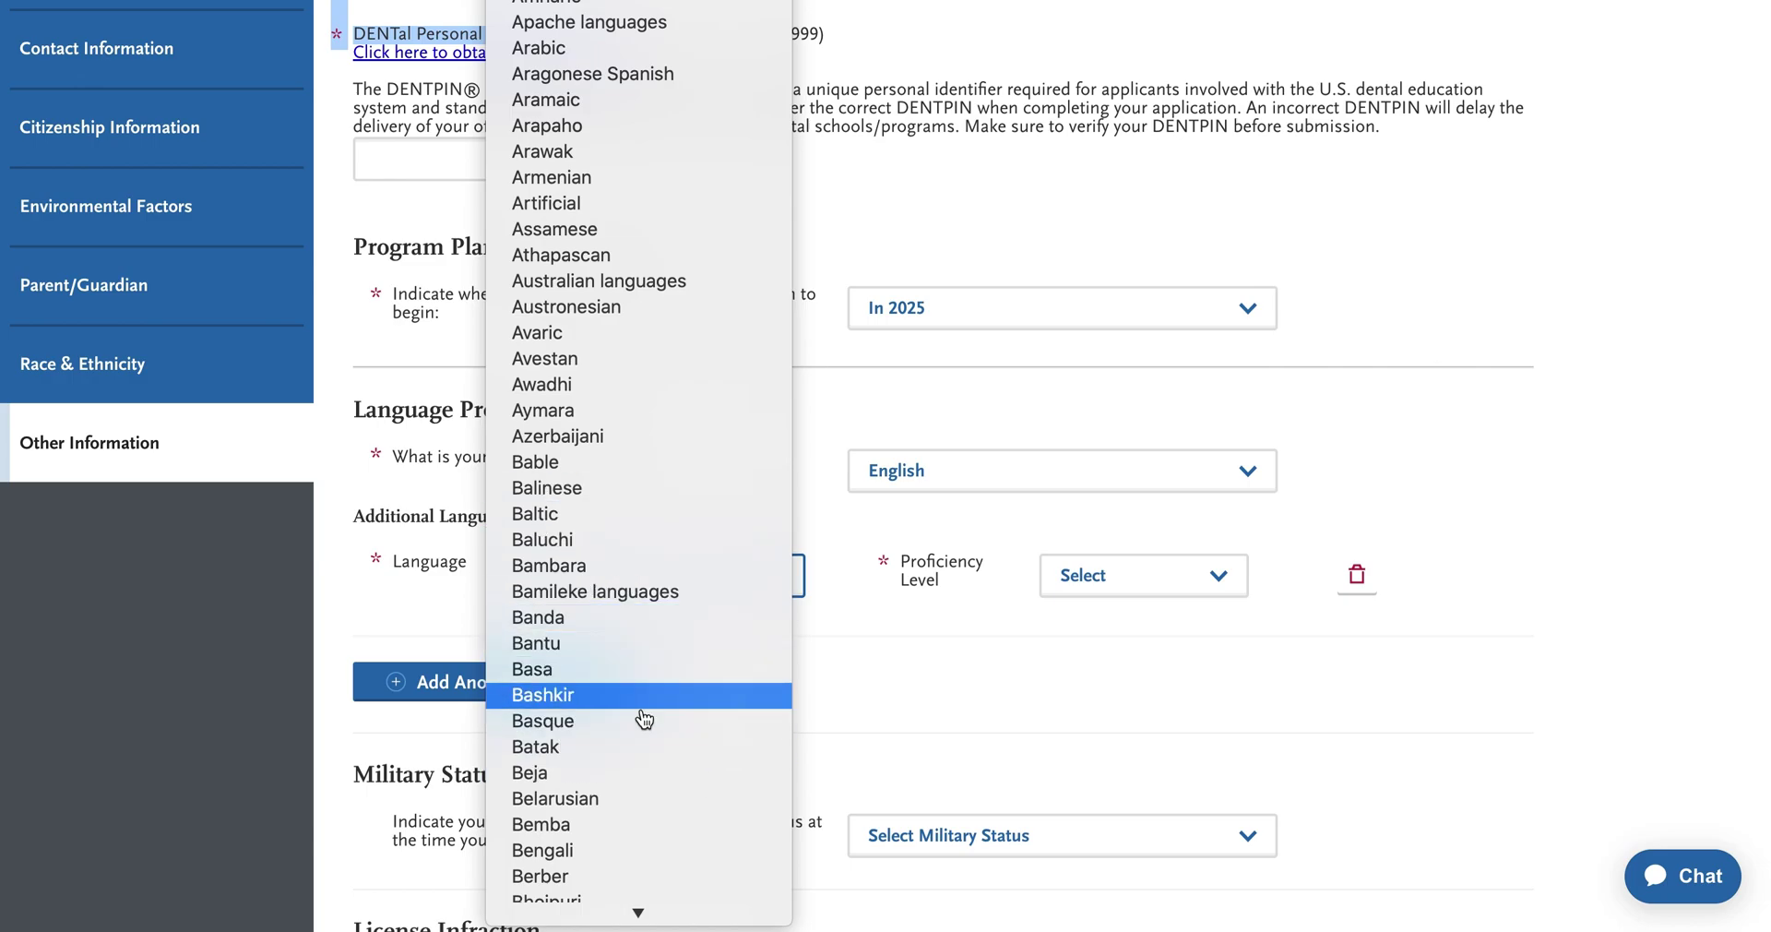
pyautogui.click(635, 850)
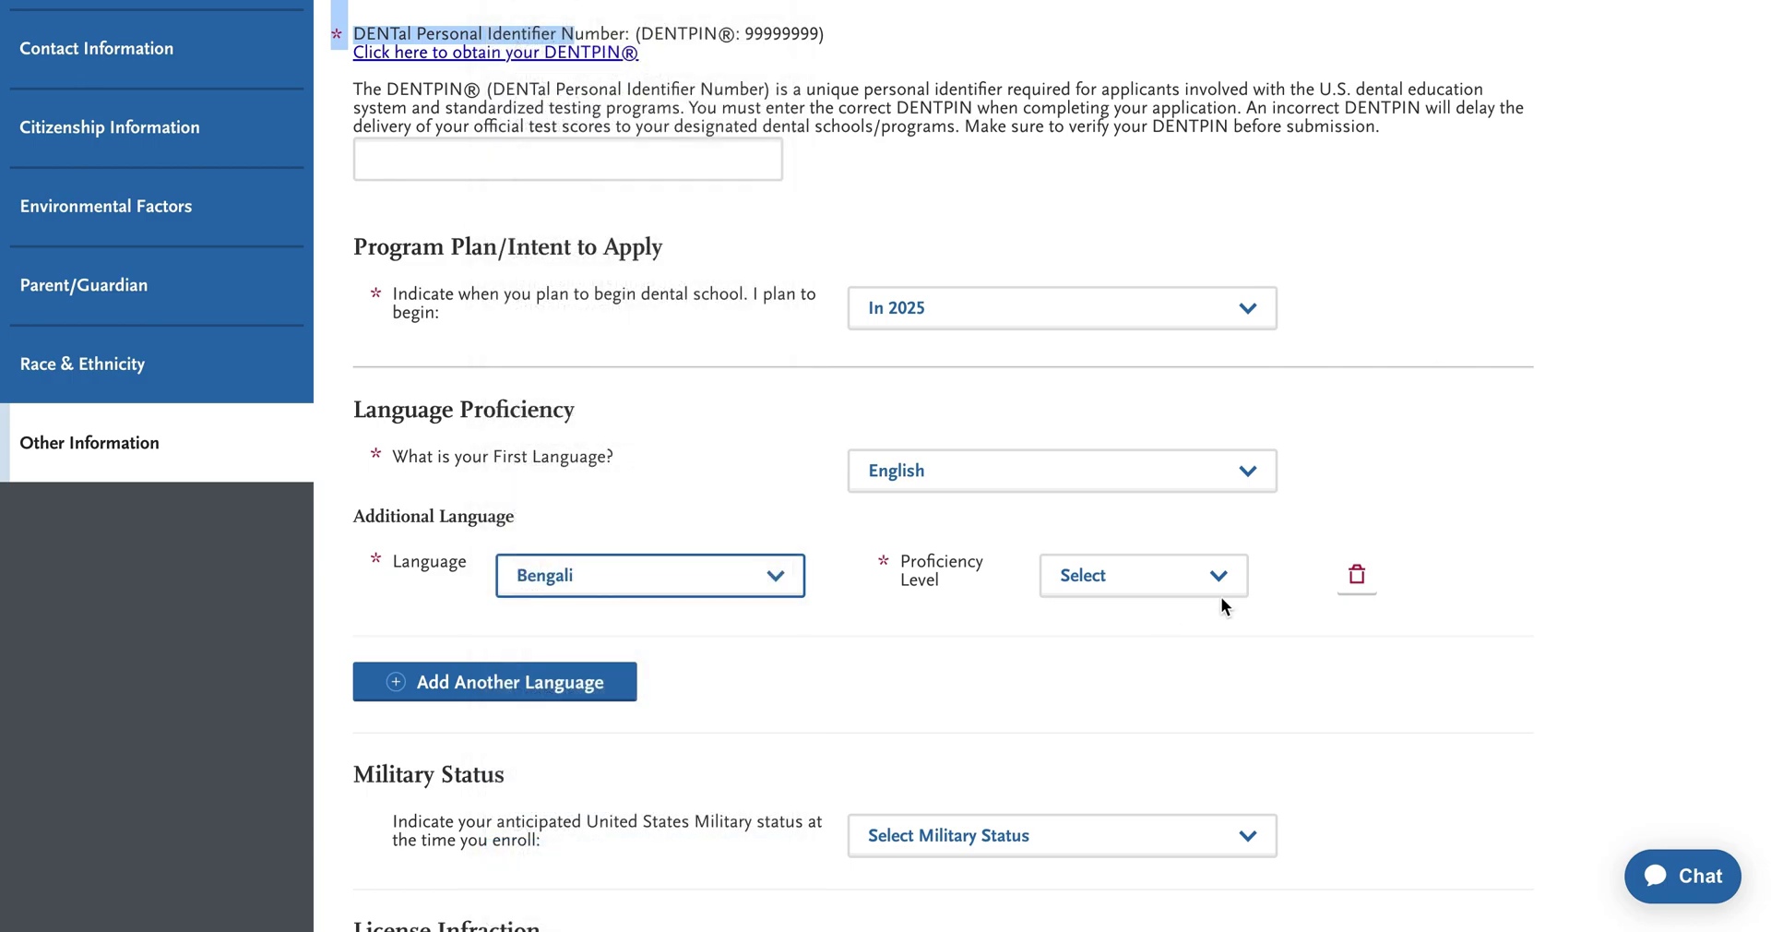
pyautogui.click(1173, 578)
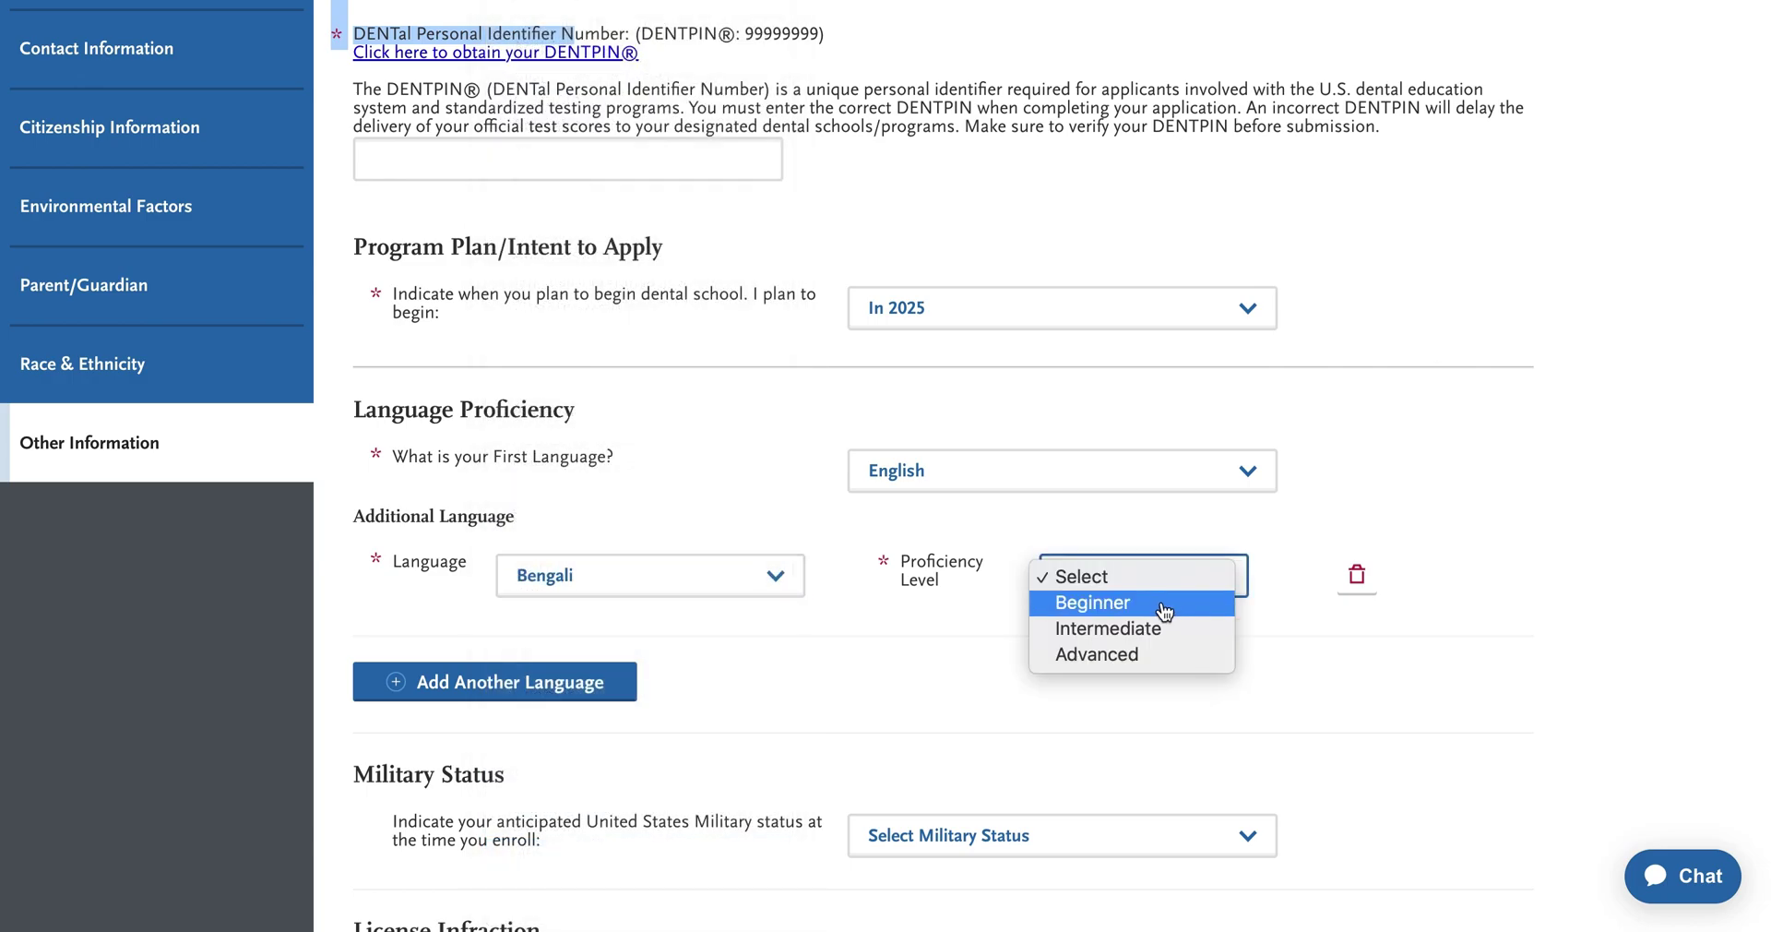
pyautogui.click(1153, 656)
pyautogui.click(570, 694)
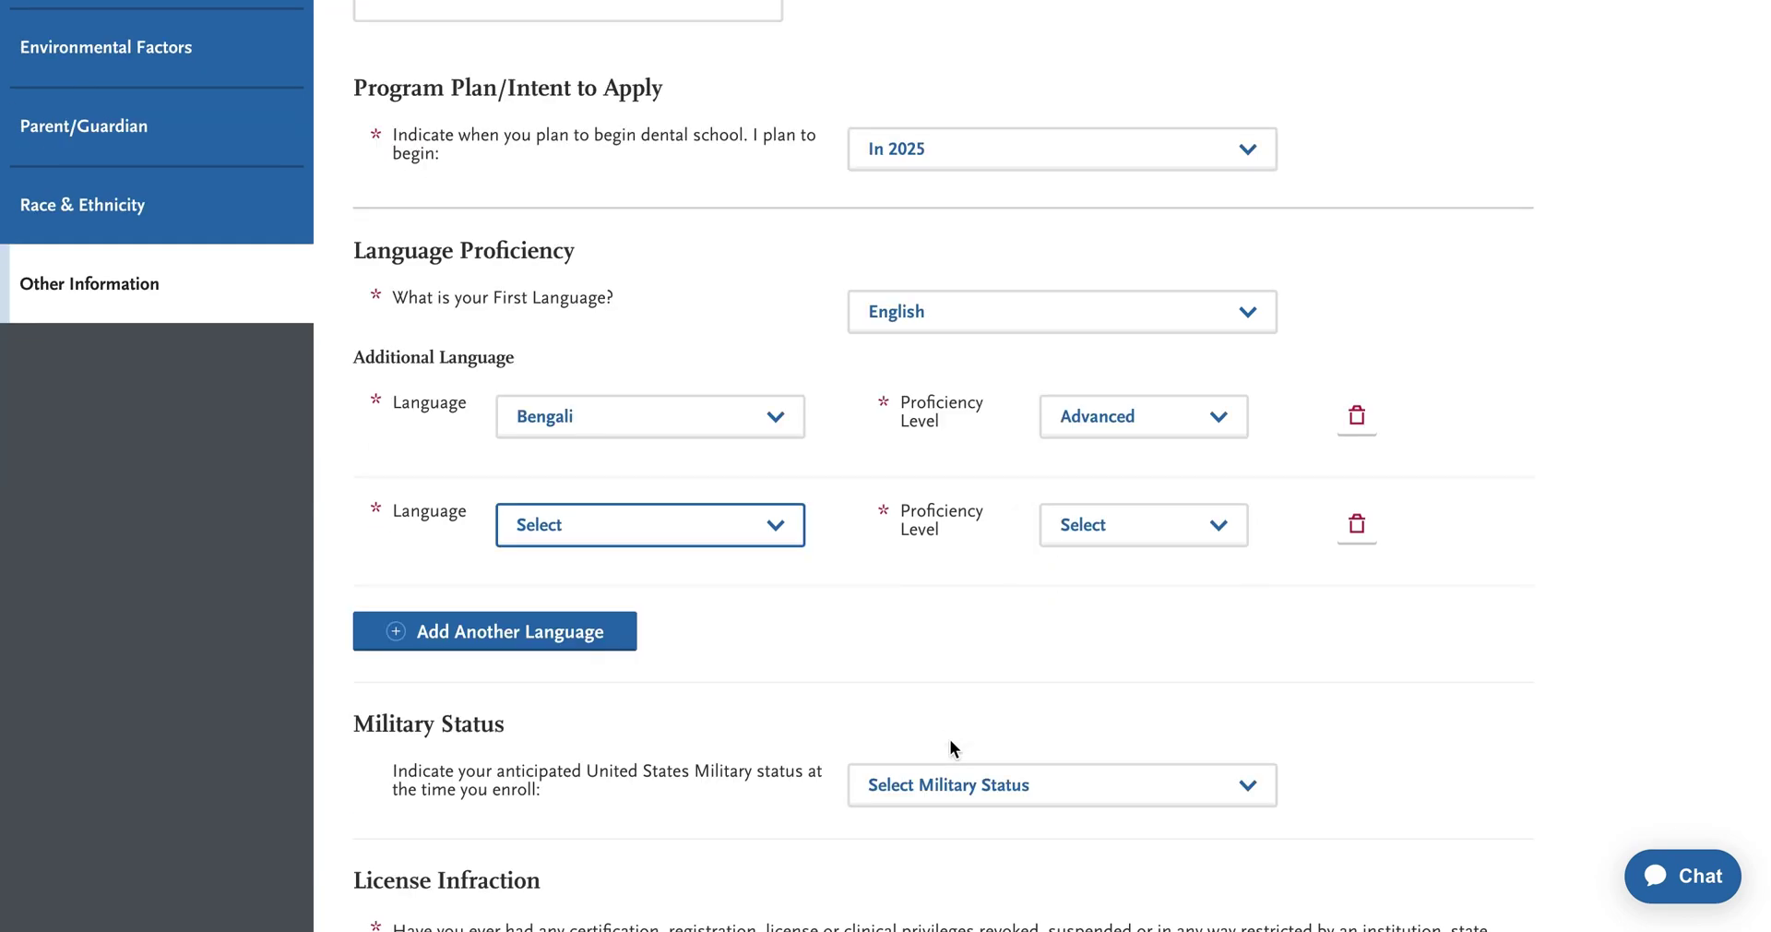
# - Review the answer options for anticipated United States Military status at enrollment, leaving it unselected
pyautogui.scroll(-1, 950, 739)
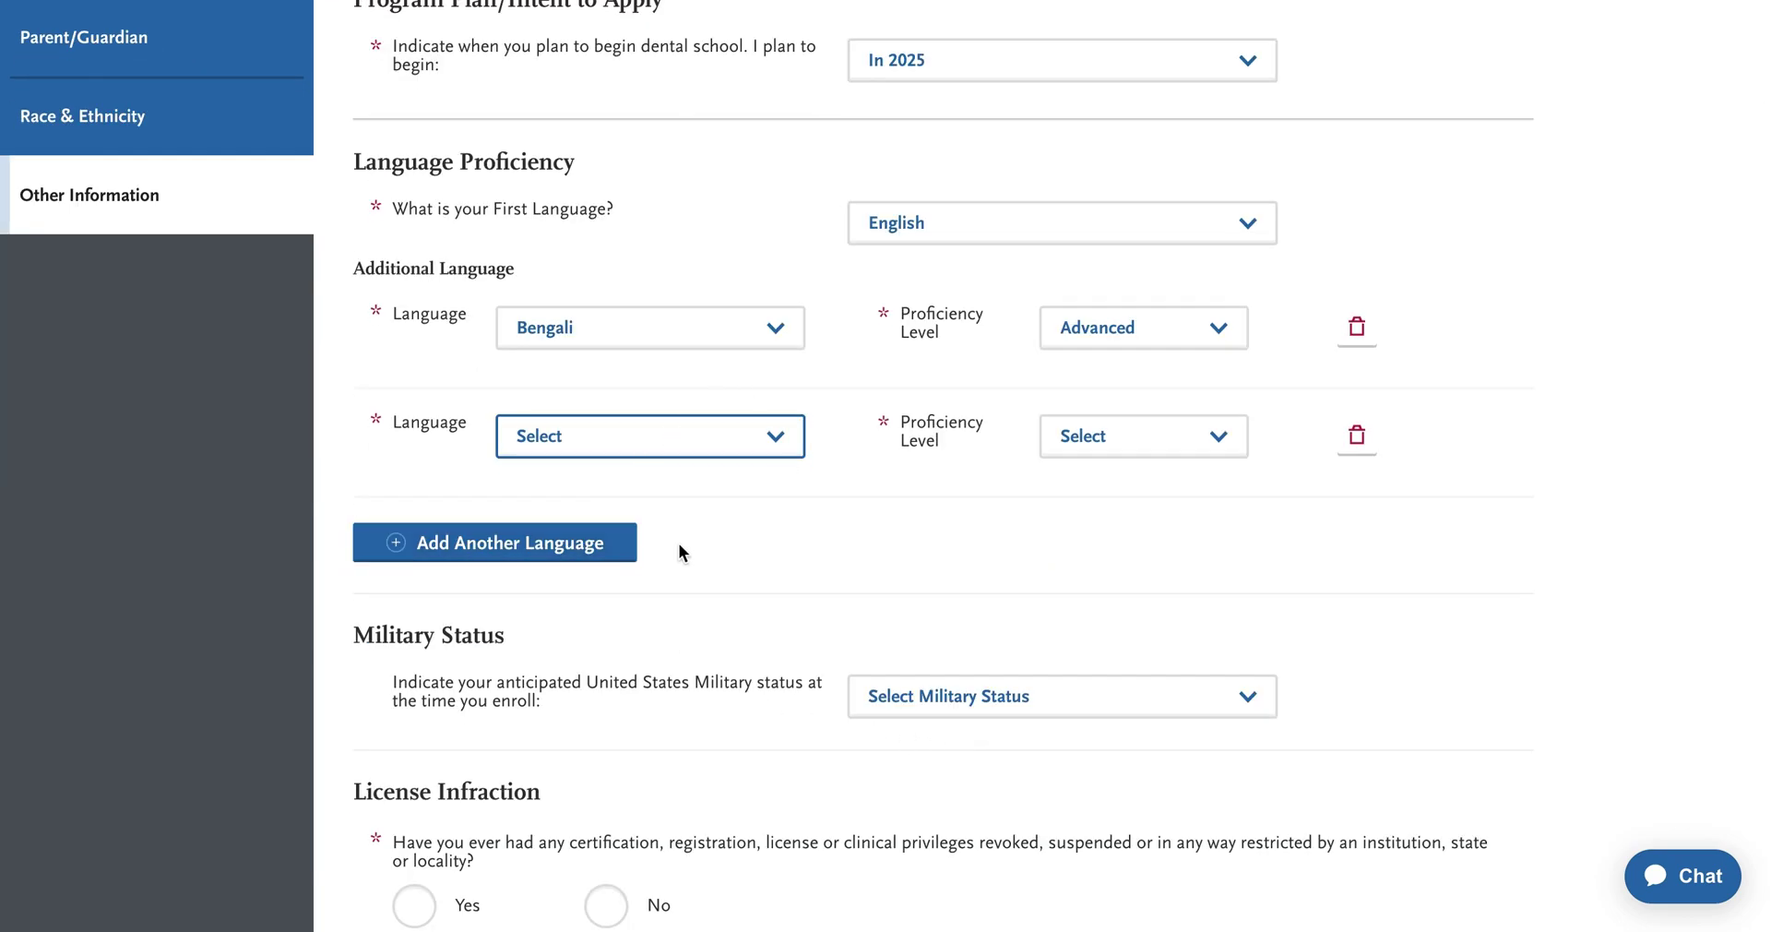
pyautogui.scroll(-2, 679, 543)
pyautogui.click(909, 553)
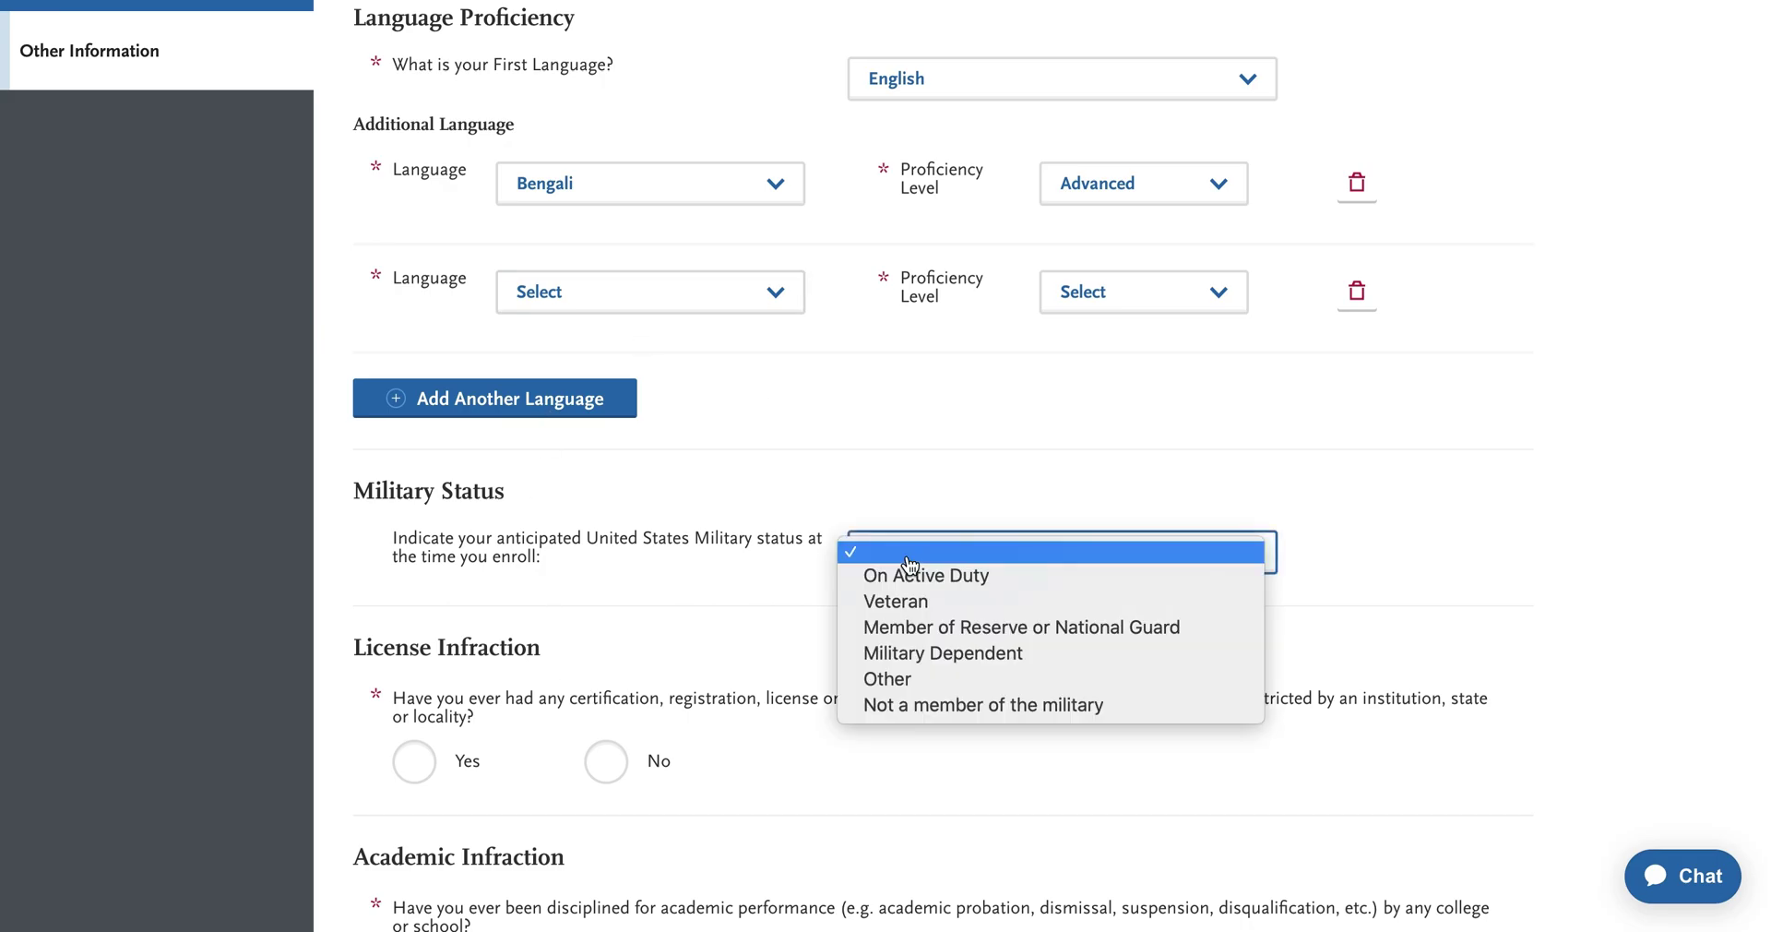
pyautogui.click(940, 764)
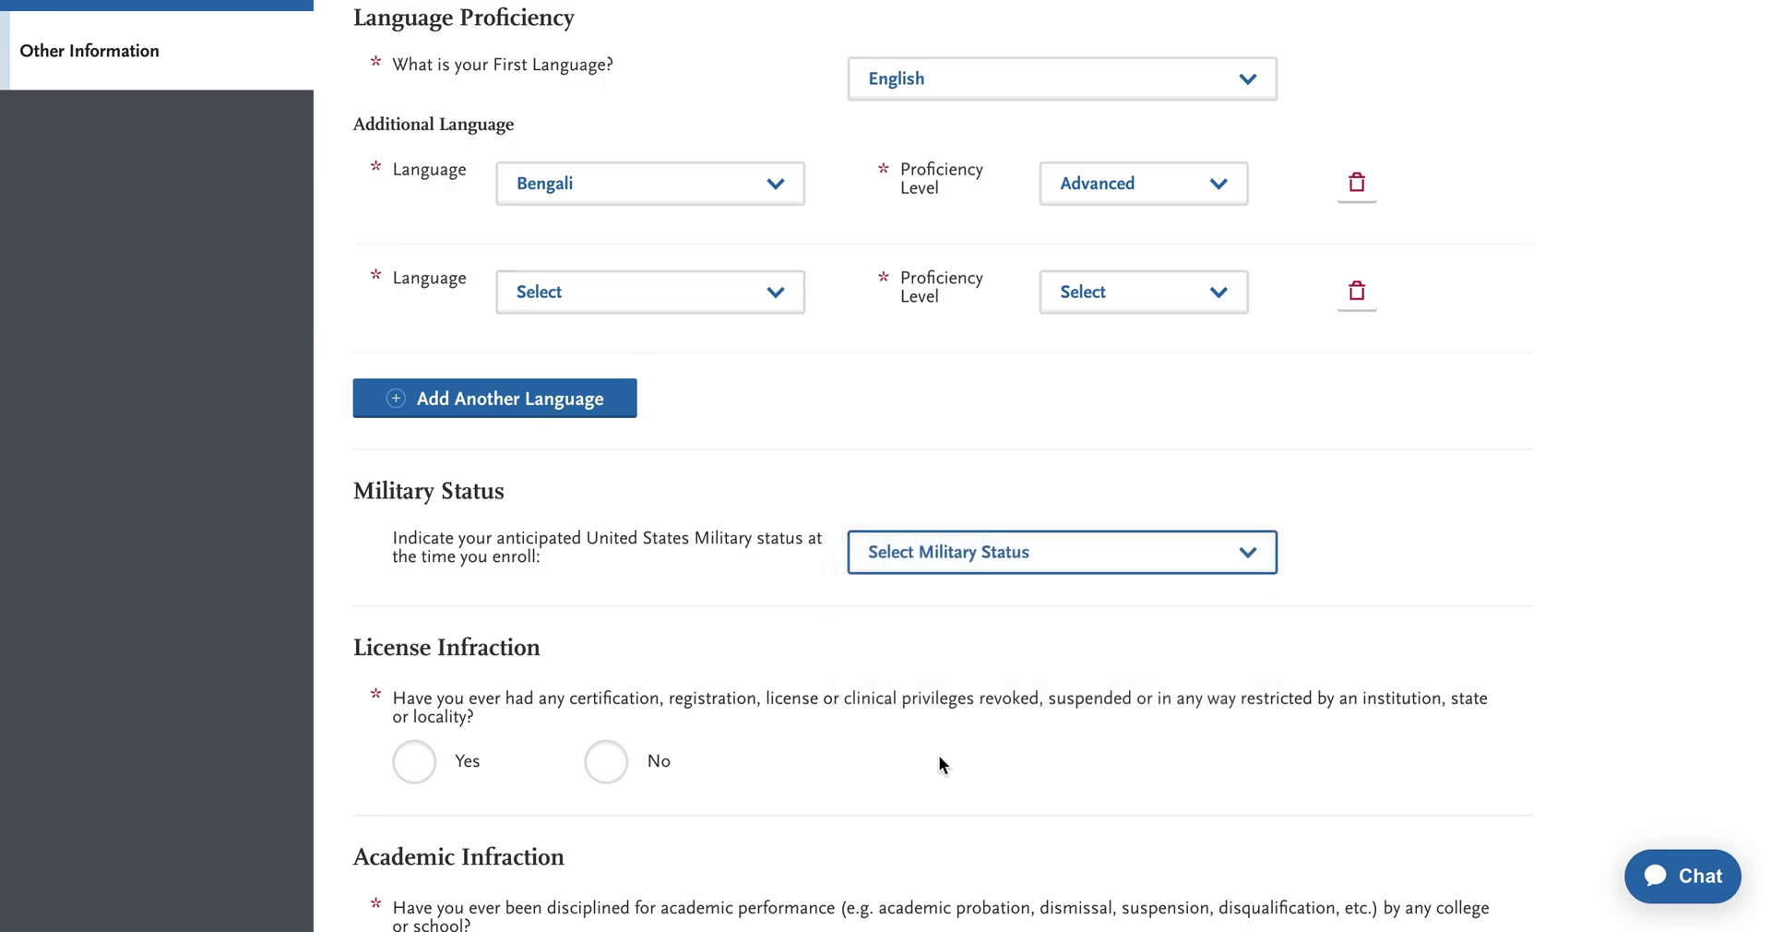
# - Answer No to the License Infraction, both Academic Infraction, Previous Attendance at Health Profession Program and Applications to Other Health Professions questions
pyautogui.scroll(-2, 565, 738)
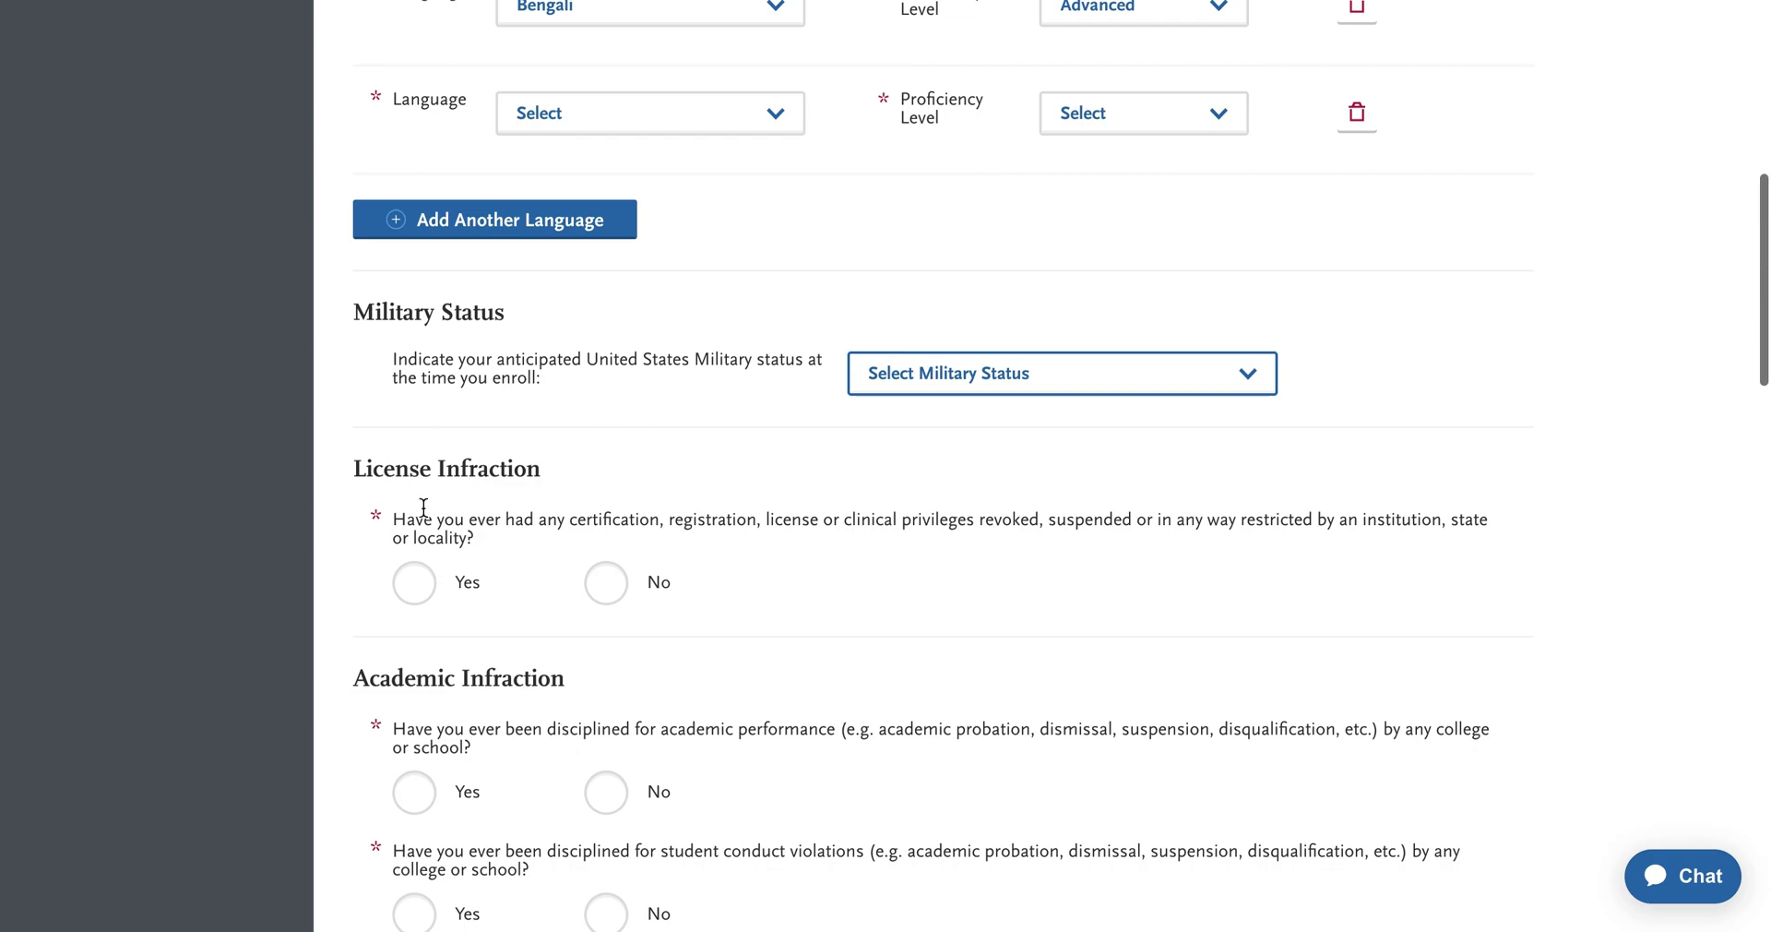
pyautogui.scroll(-2, 573, 624)
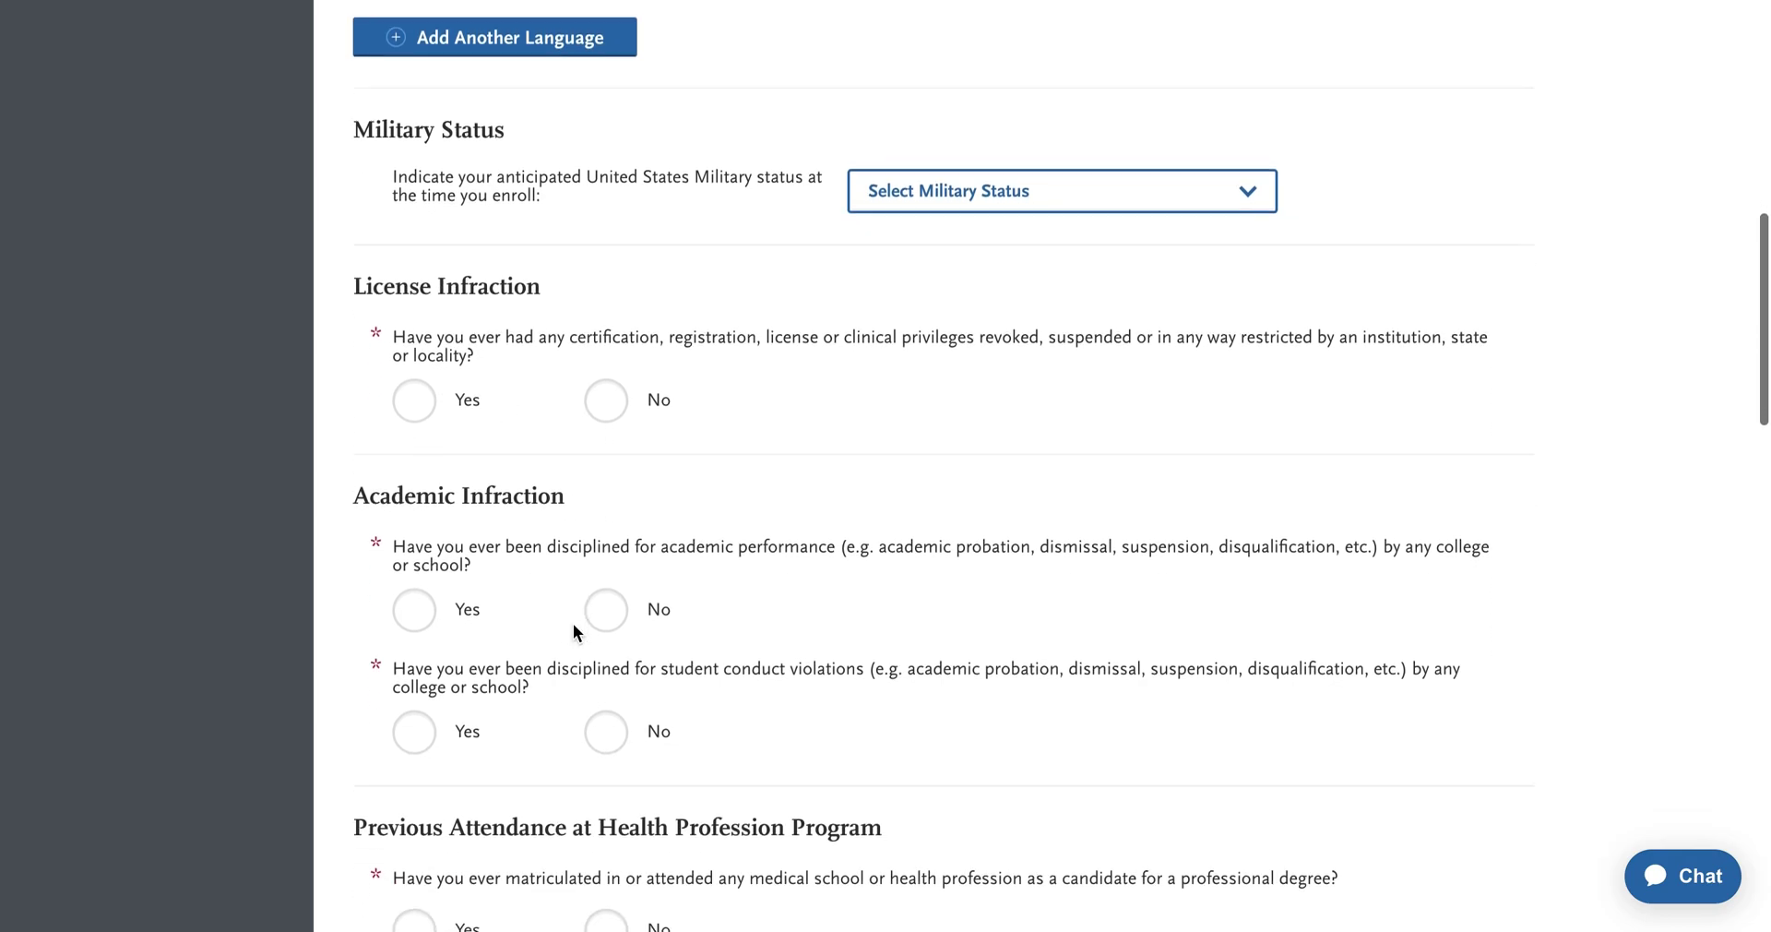
pyautogui.scroll(-2, 605, 664)
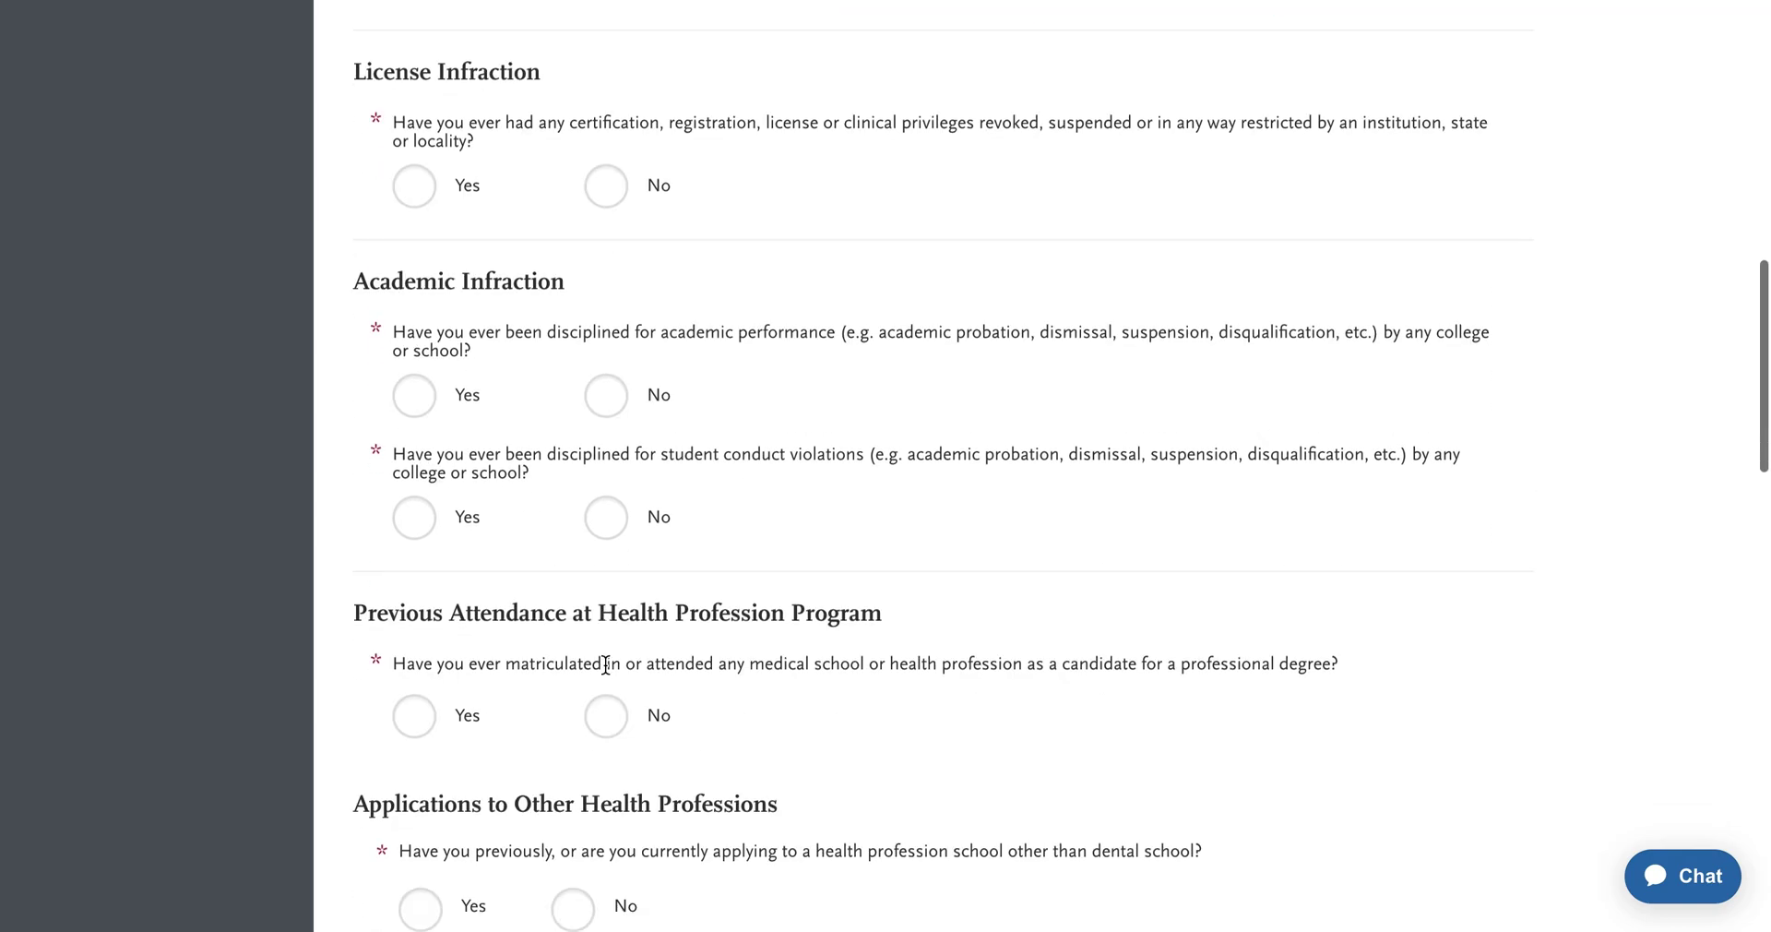
pyautogui.click(606, 186)
pyautogui.click(606, 395)
pyautogui.click(606, 517)
pyautogui.click(606, 716)
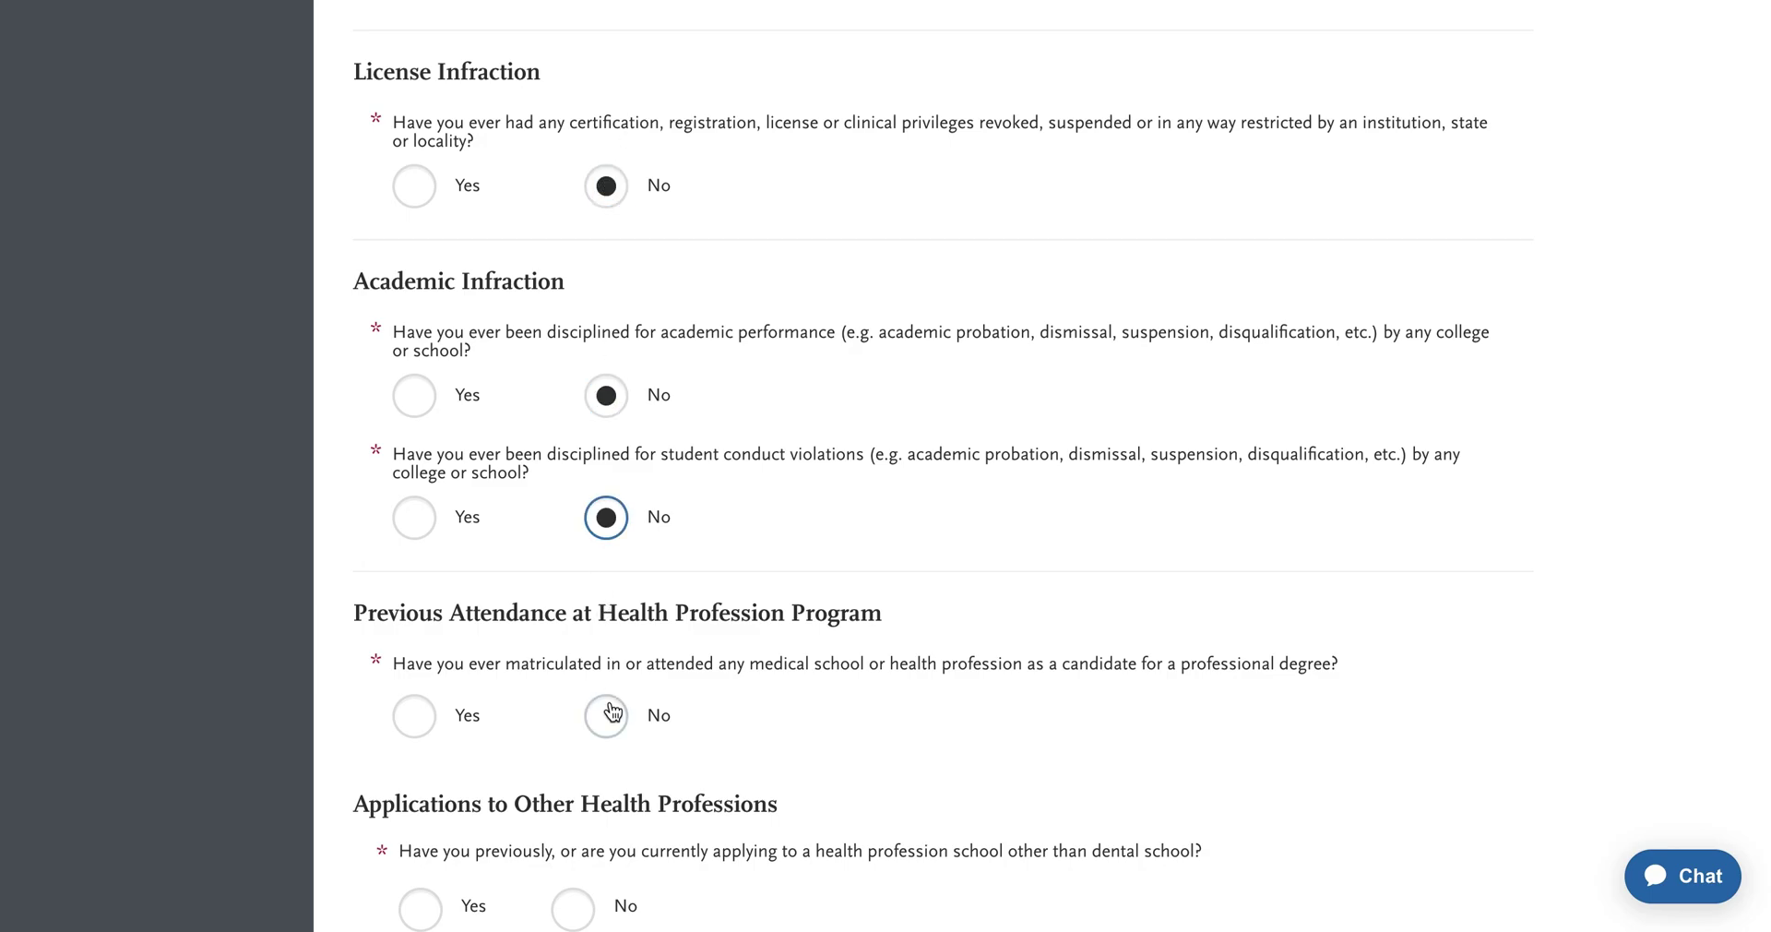
pyautogui.scroll(-2, 610, 713)
pyautogui.click(573, 676)
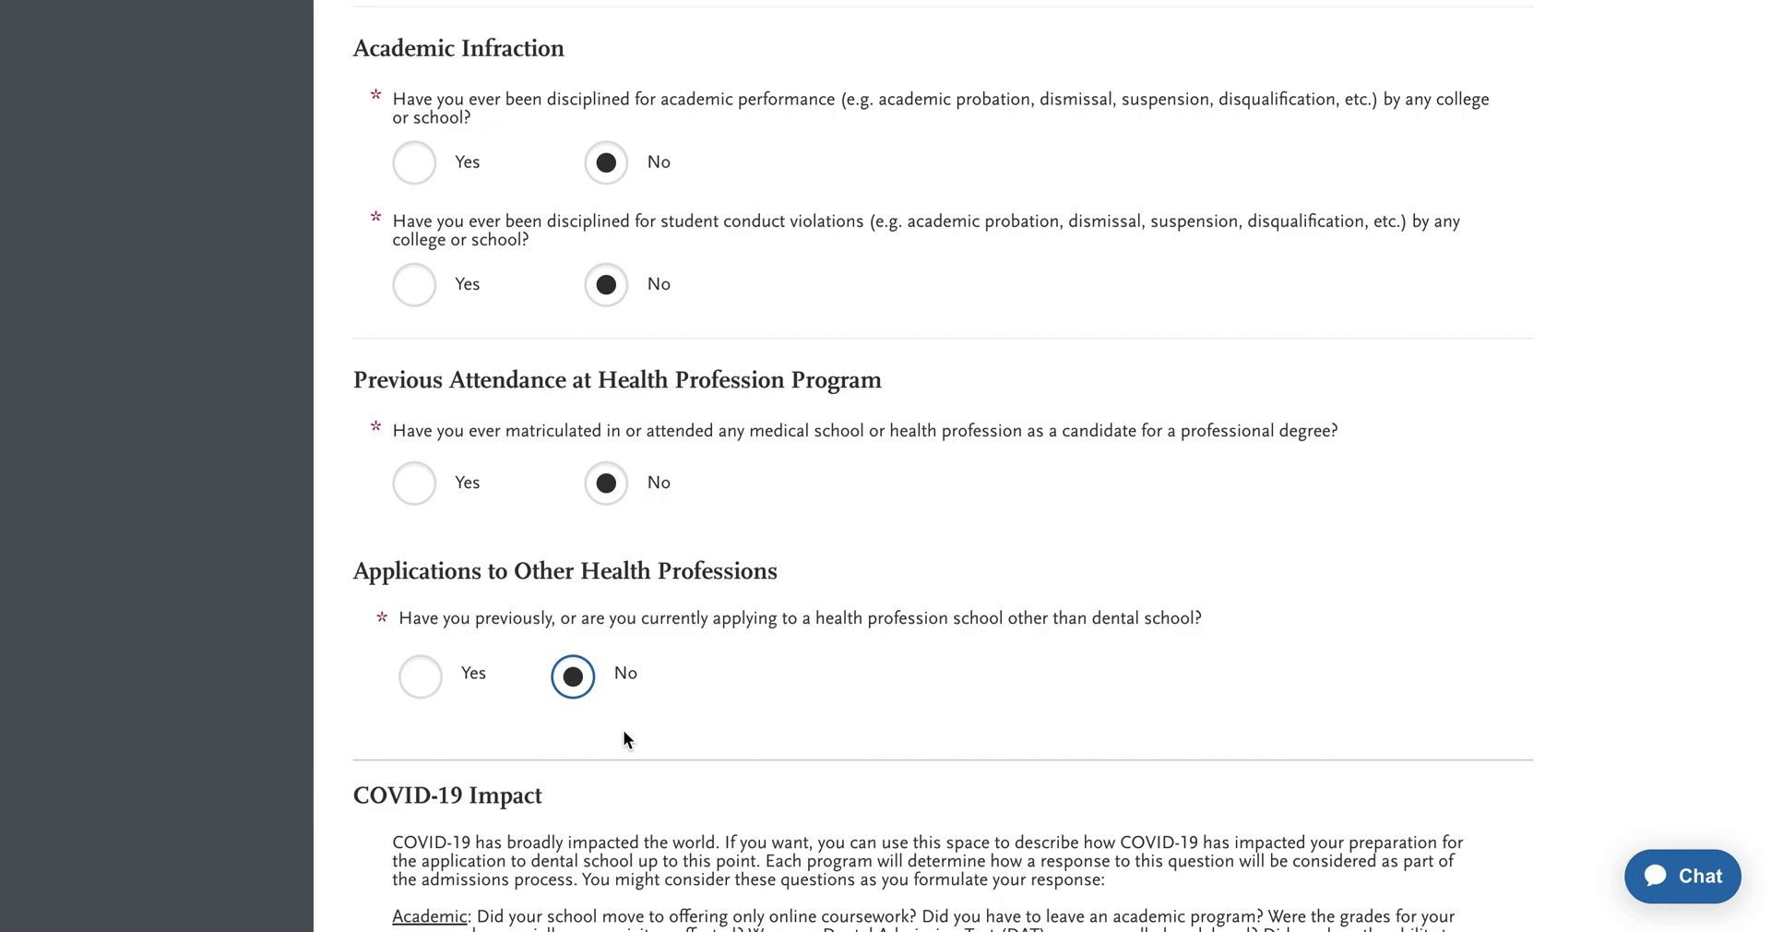
# - Review the COVID-19 Impact prompt with its academic, professional and personal questions and its response box
pyautogui.scroll(-3, 623, 729)
pyautogui.scroll(-2, 624, 729)
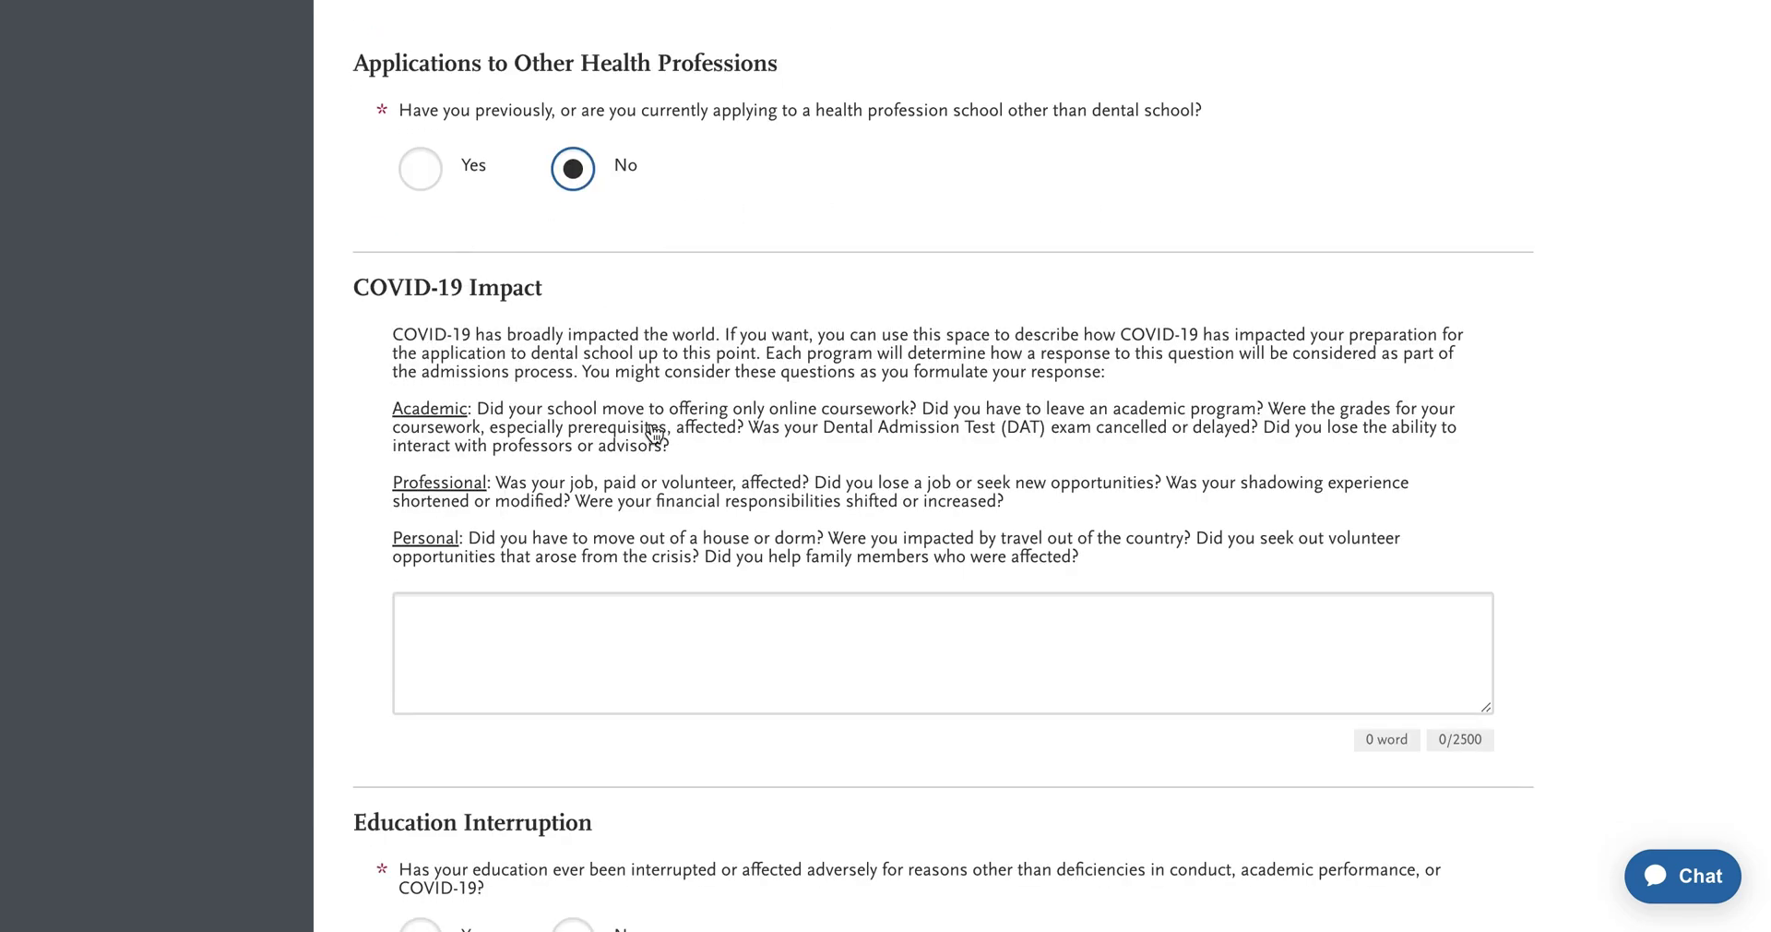
pyautogui.scroll(-2, 655, 435)
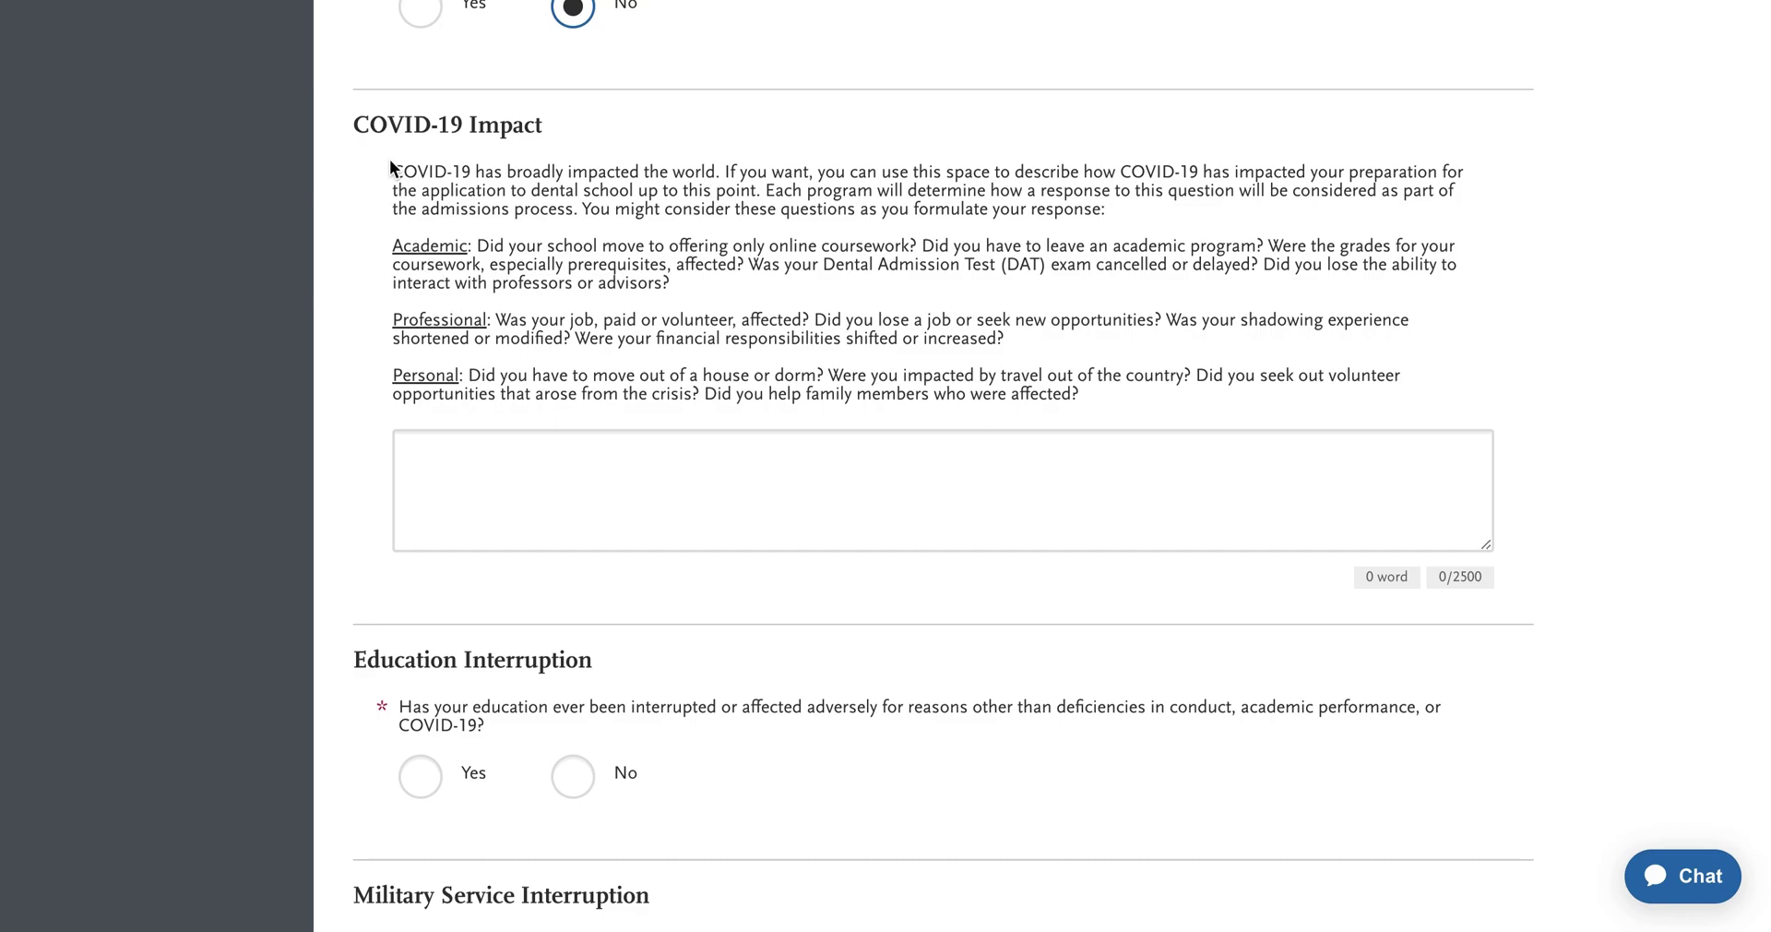
pyautogui.moveTo(391, 168); pyautogui.dragTo(789, 394)
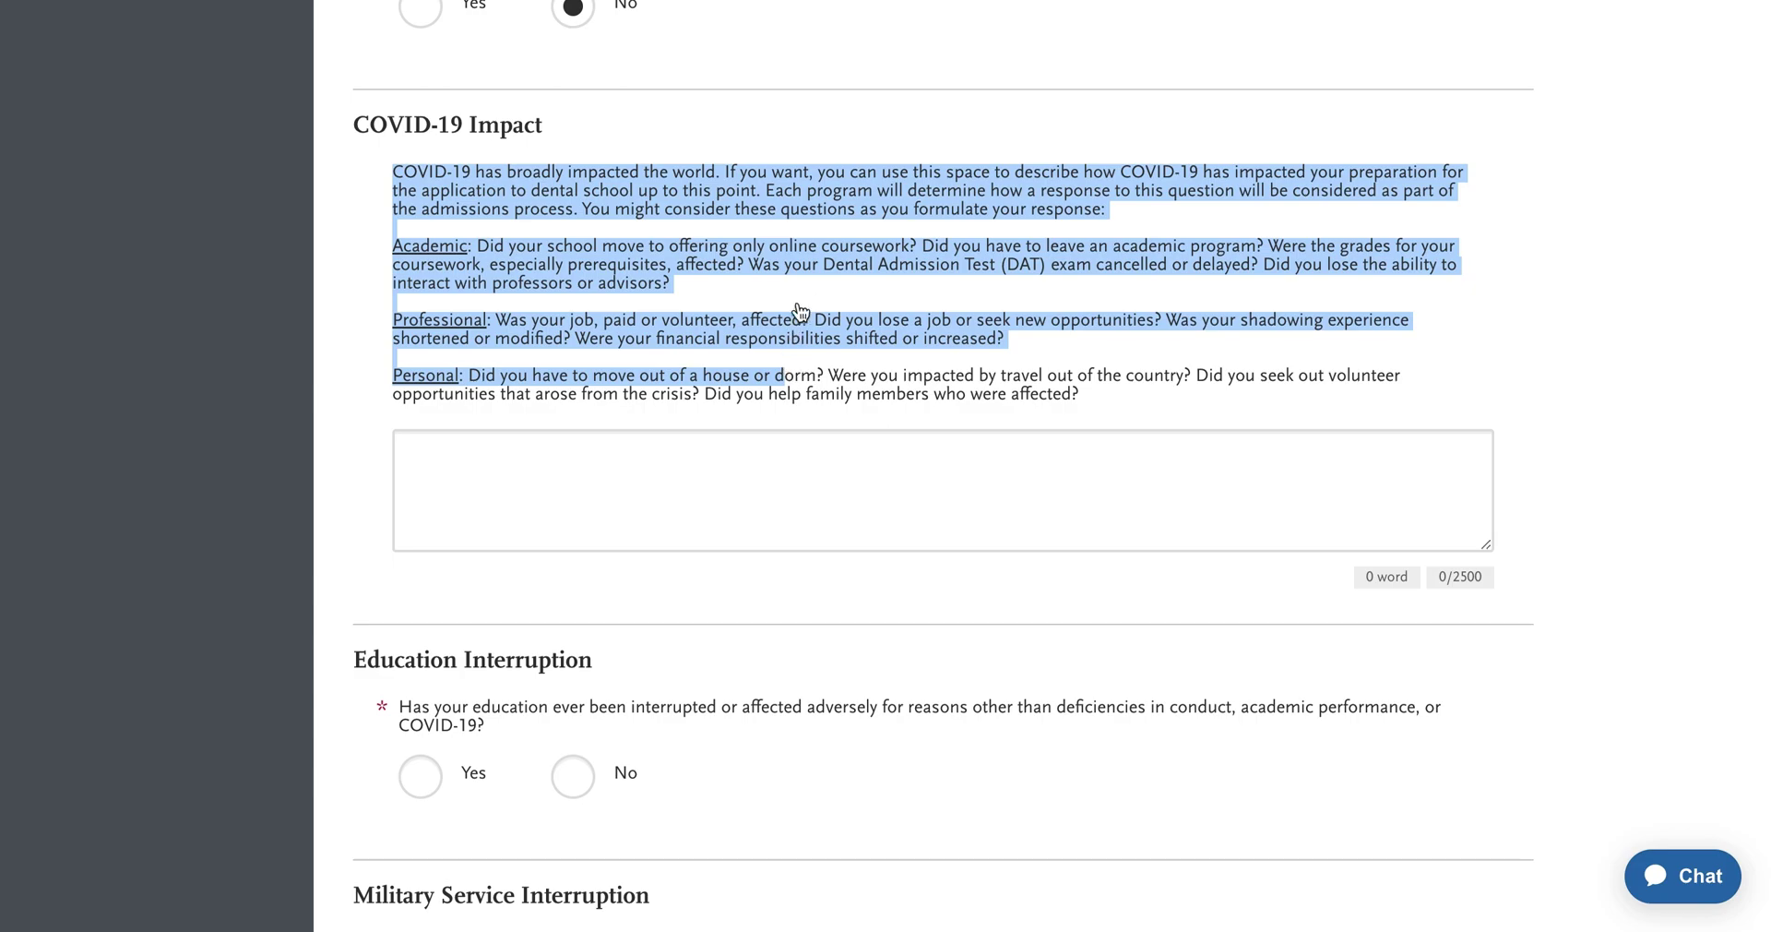
pyautogui.click(458, 129)
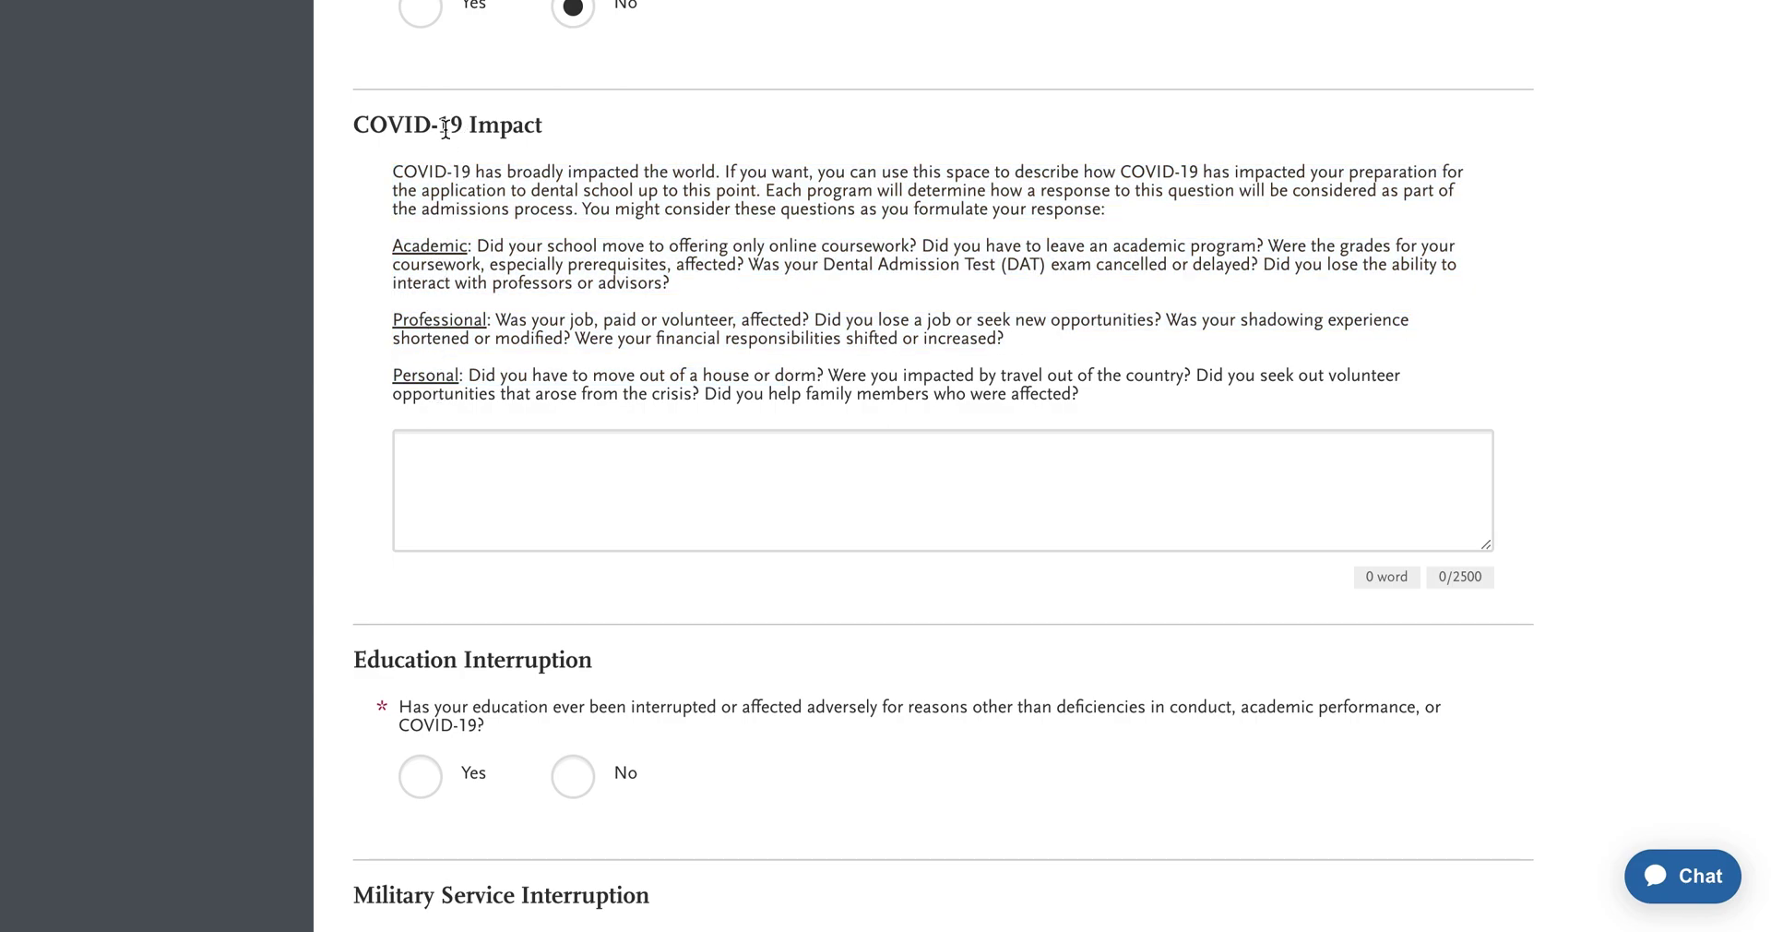
pyautogui.moveTo(387, 166); pyautogui.dragTo(1216, 415)
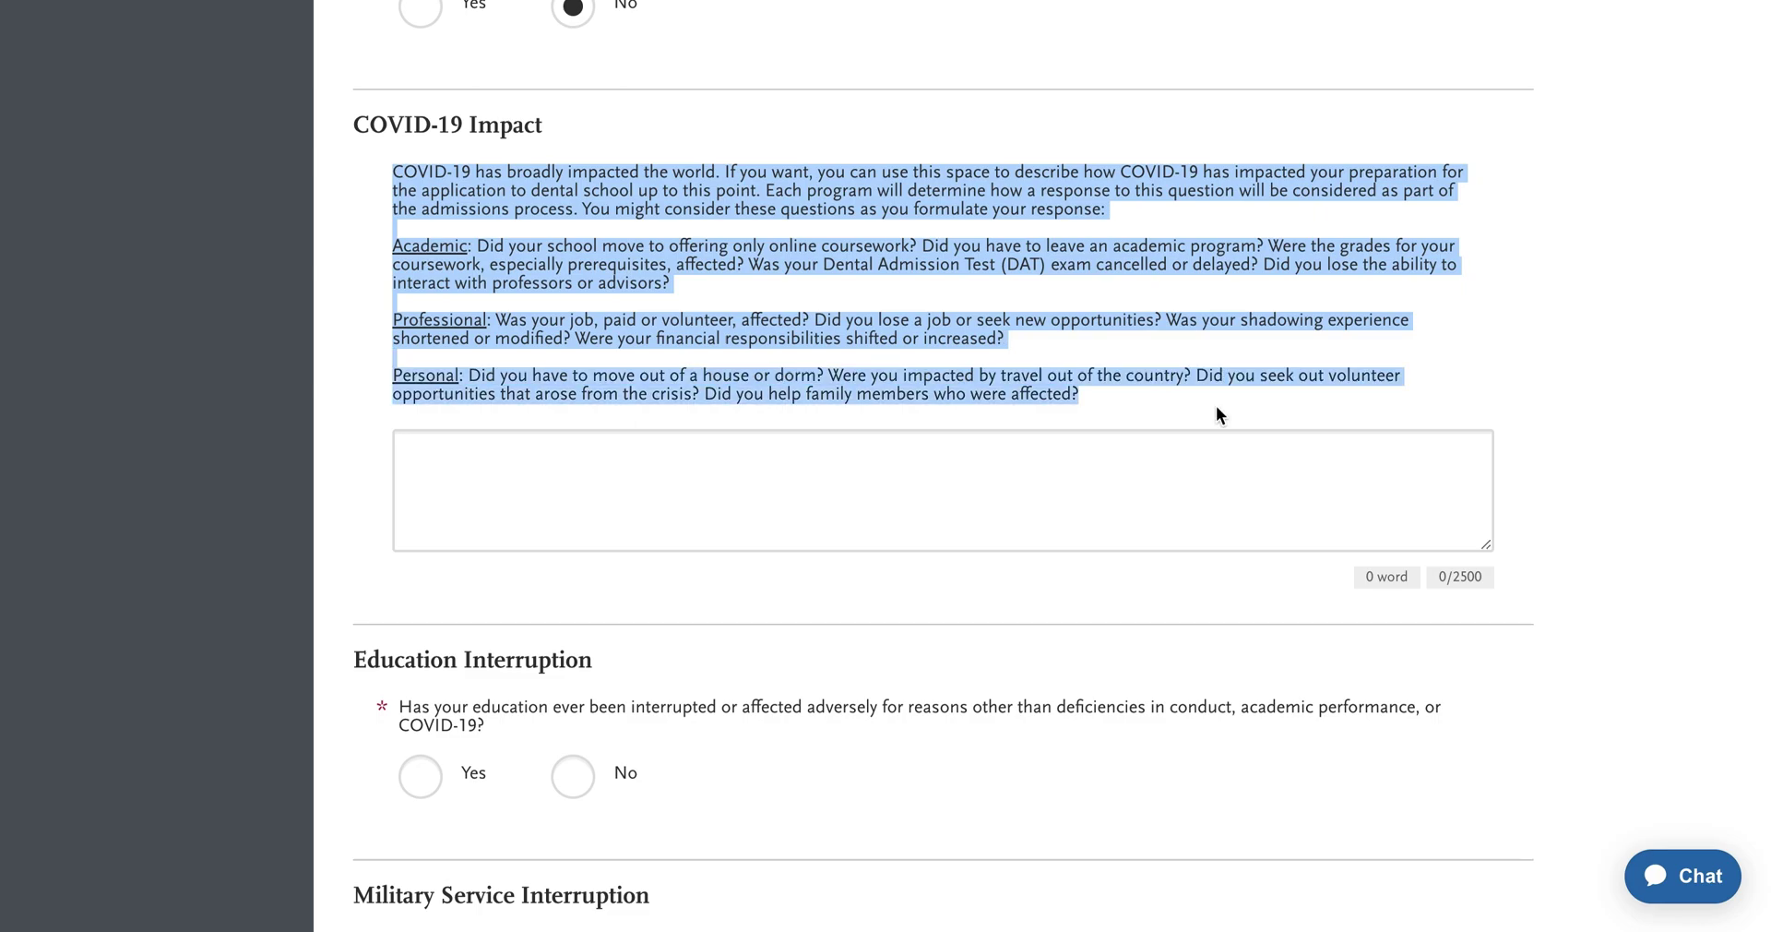
pyautogui.click(1114, 404)
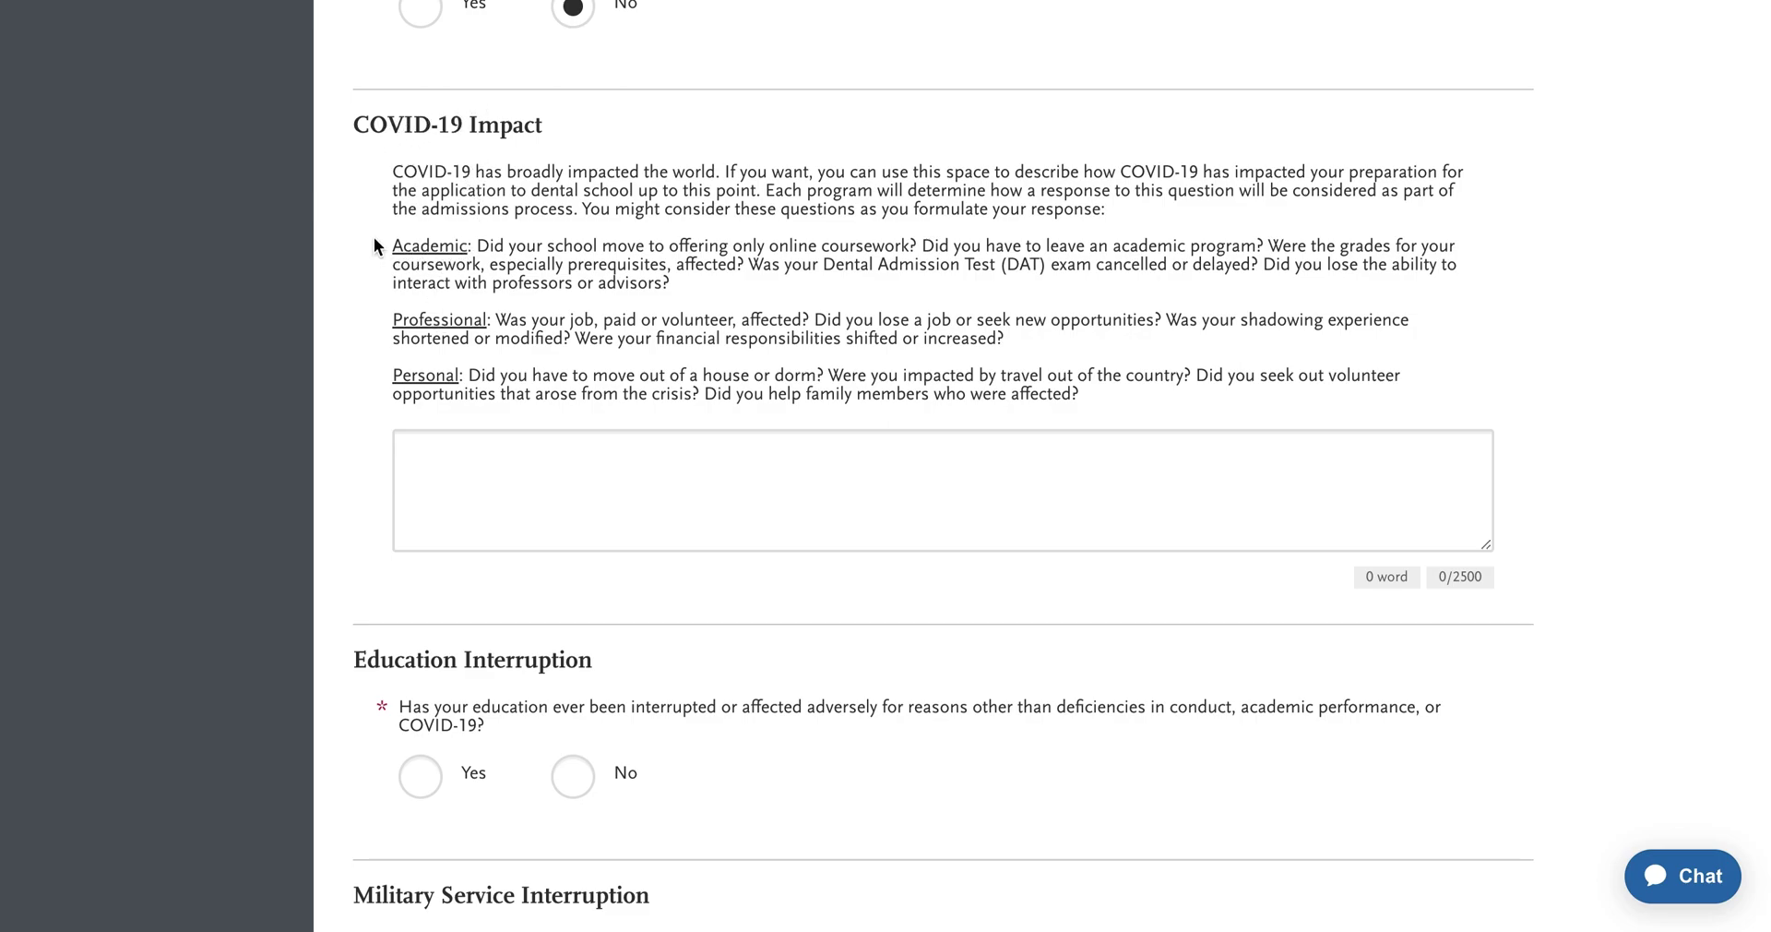
pyautogui.click(515, 455)
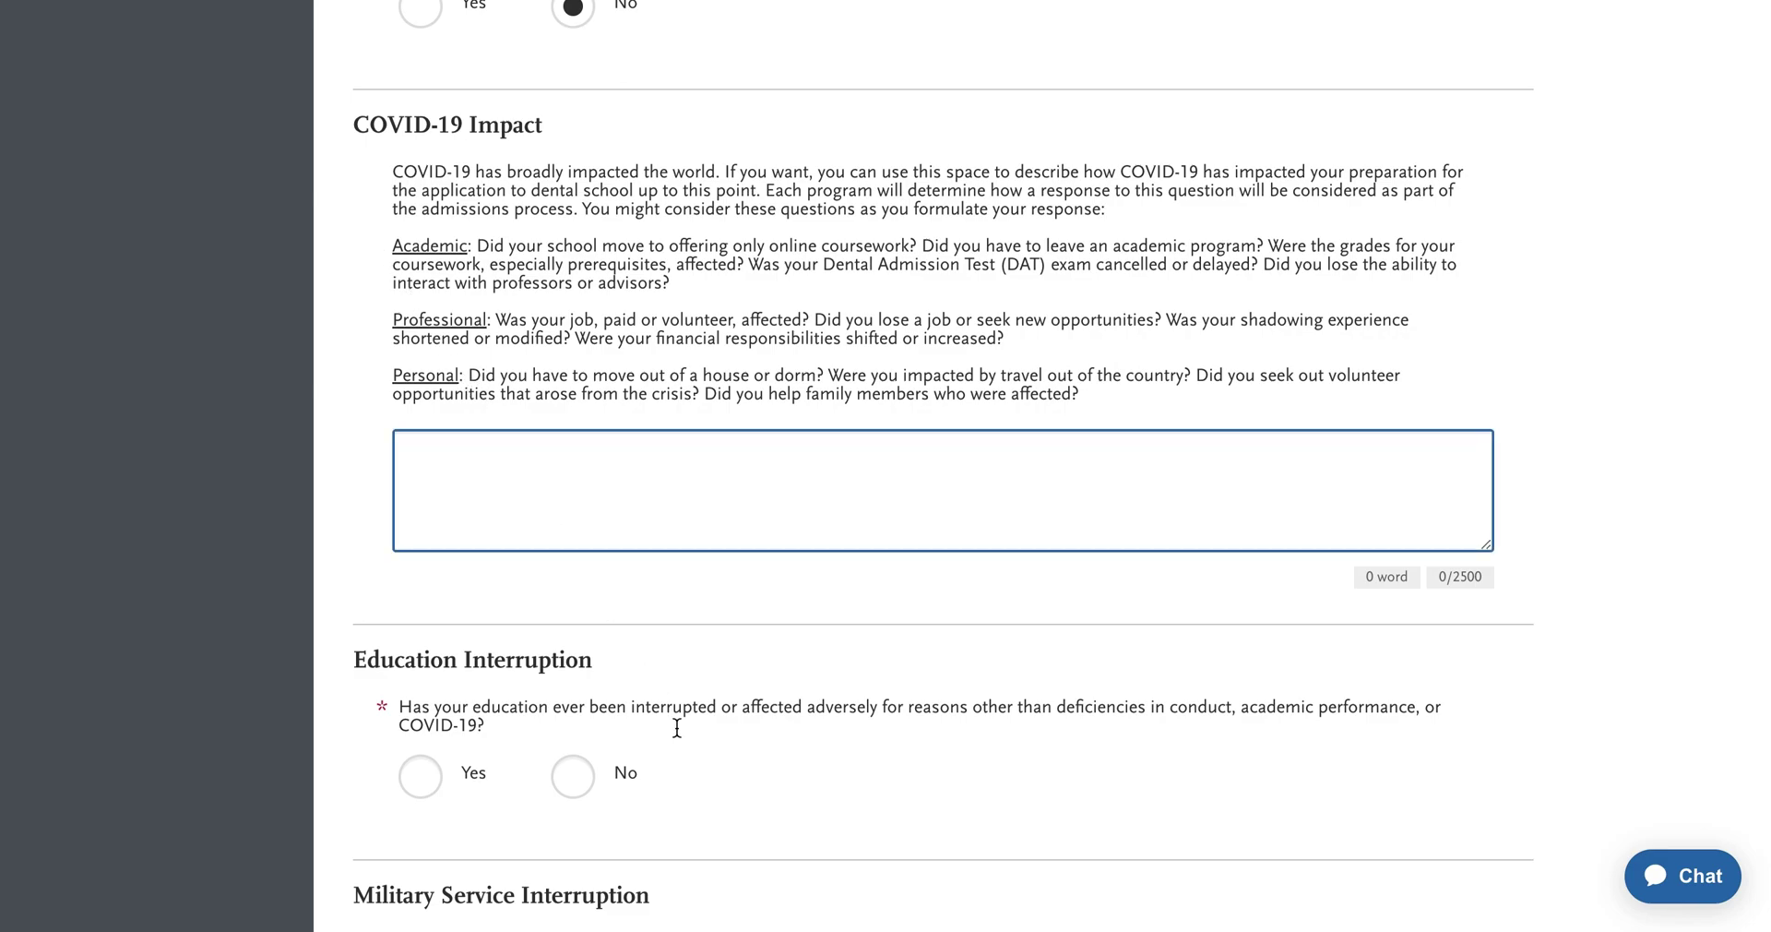
# - Review the Education Interruption question and the Military Service Interruption question below it
pyautogui.scroll(-2, 677, 727)
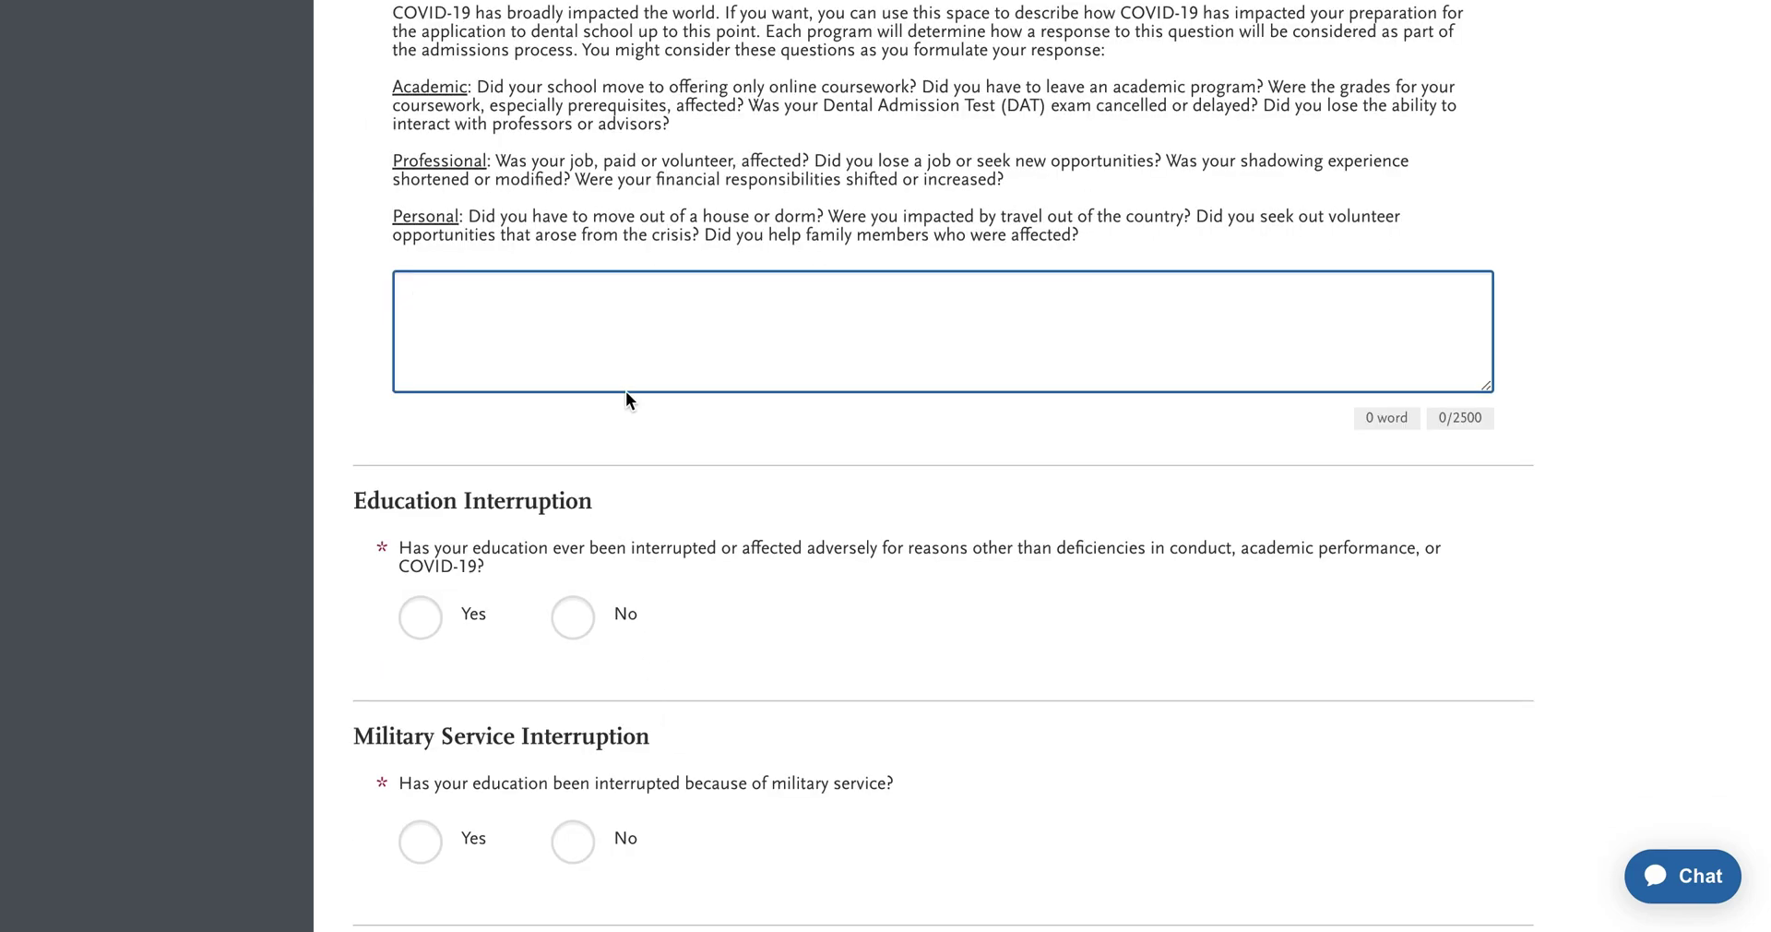
pyautogui.scroll(-2, 748, 664)
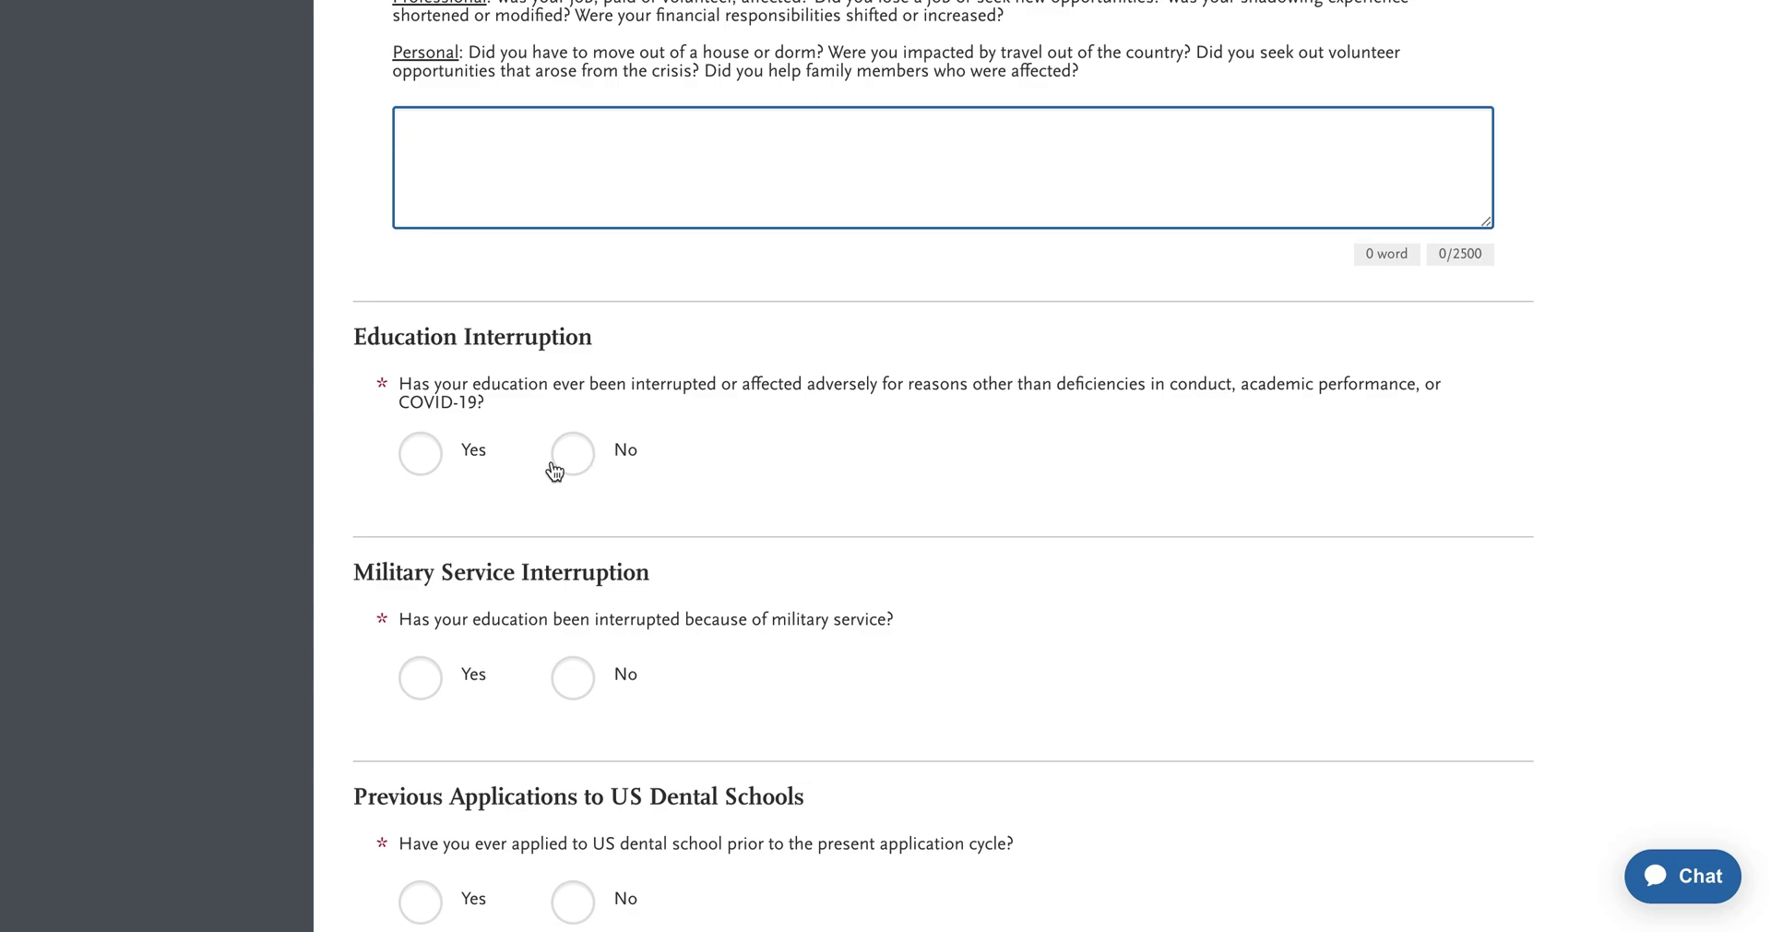
pyautogui.scroll(-1, 568, 603)
pyautogui.moveTo(394, 308); pyautogui.dragTo(482, 334)
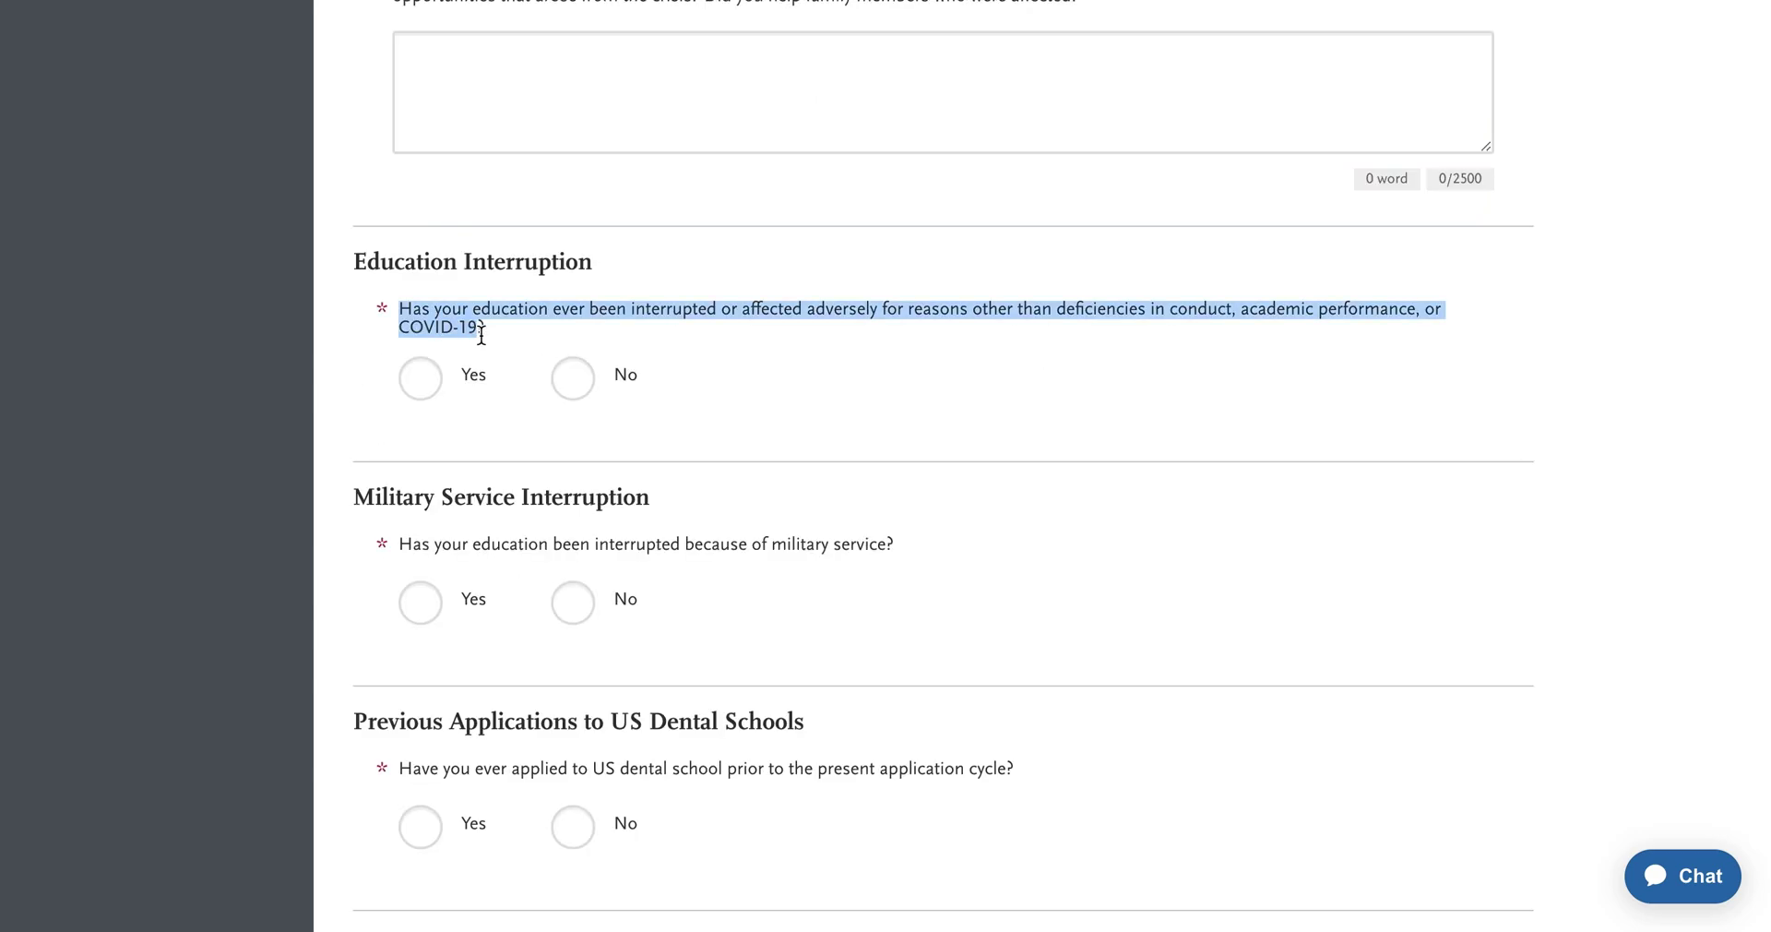
pyautogui.click(867, 407)
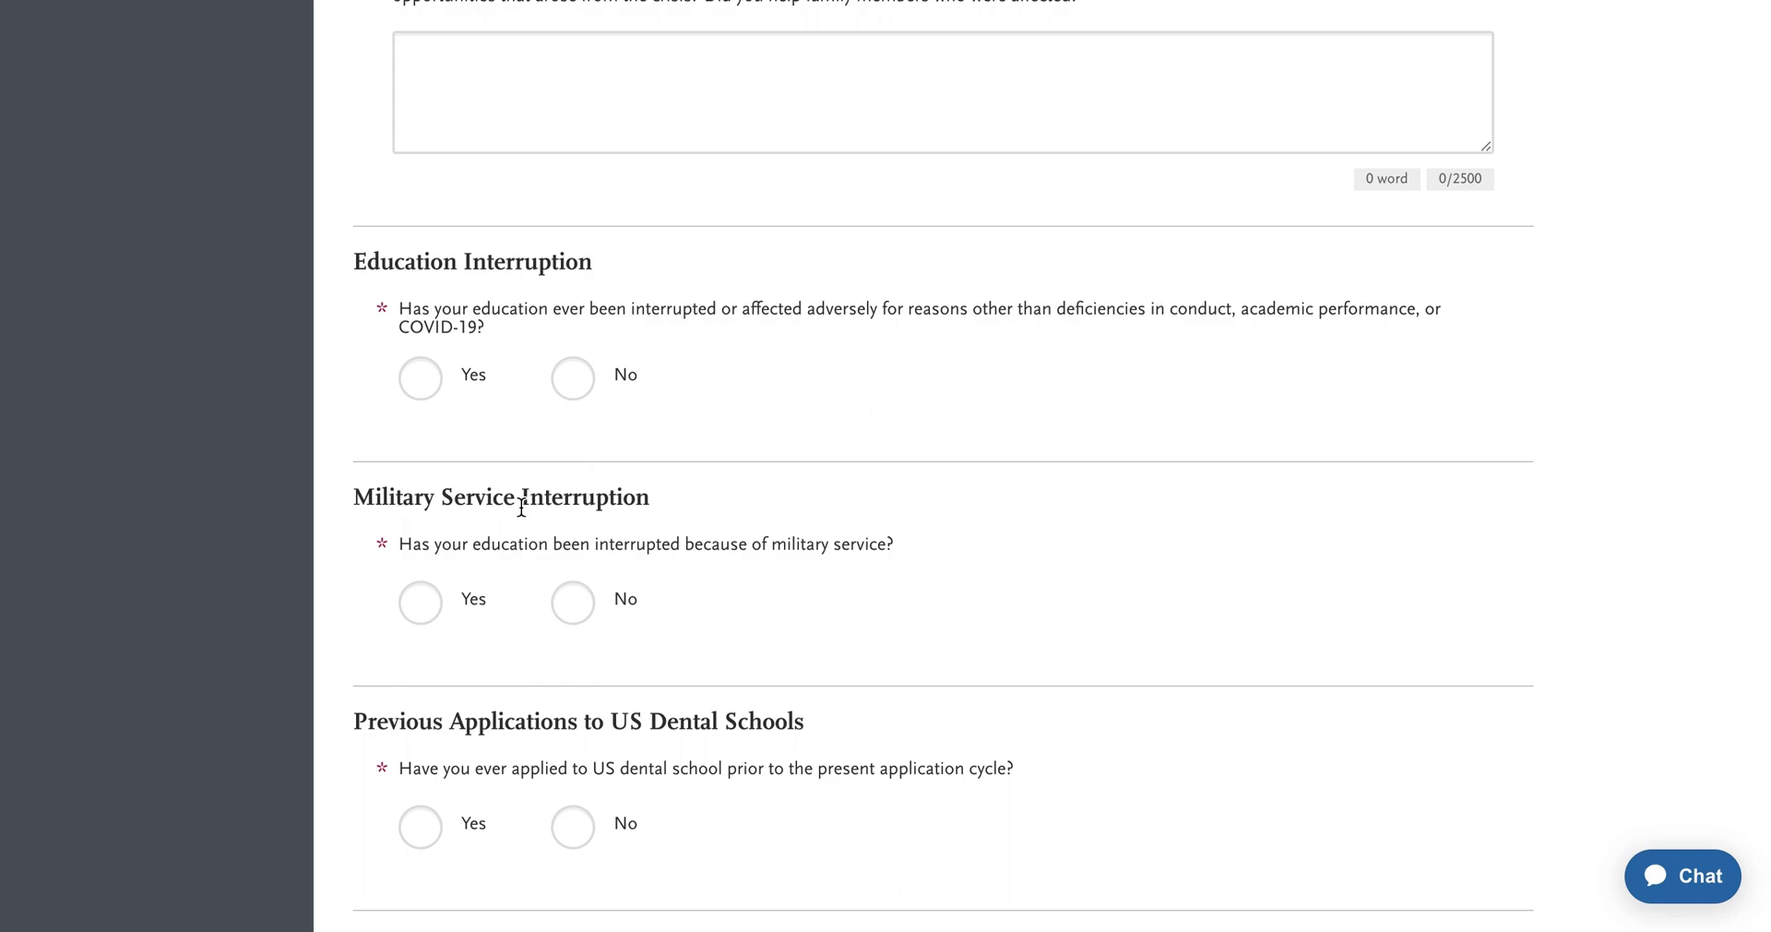
# - Preview the follow-up fields for a Yes answer under Previous Applications to US Dental Schools and set the answer to No
pyautogui.scroll(-3, 521, 674)
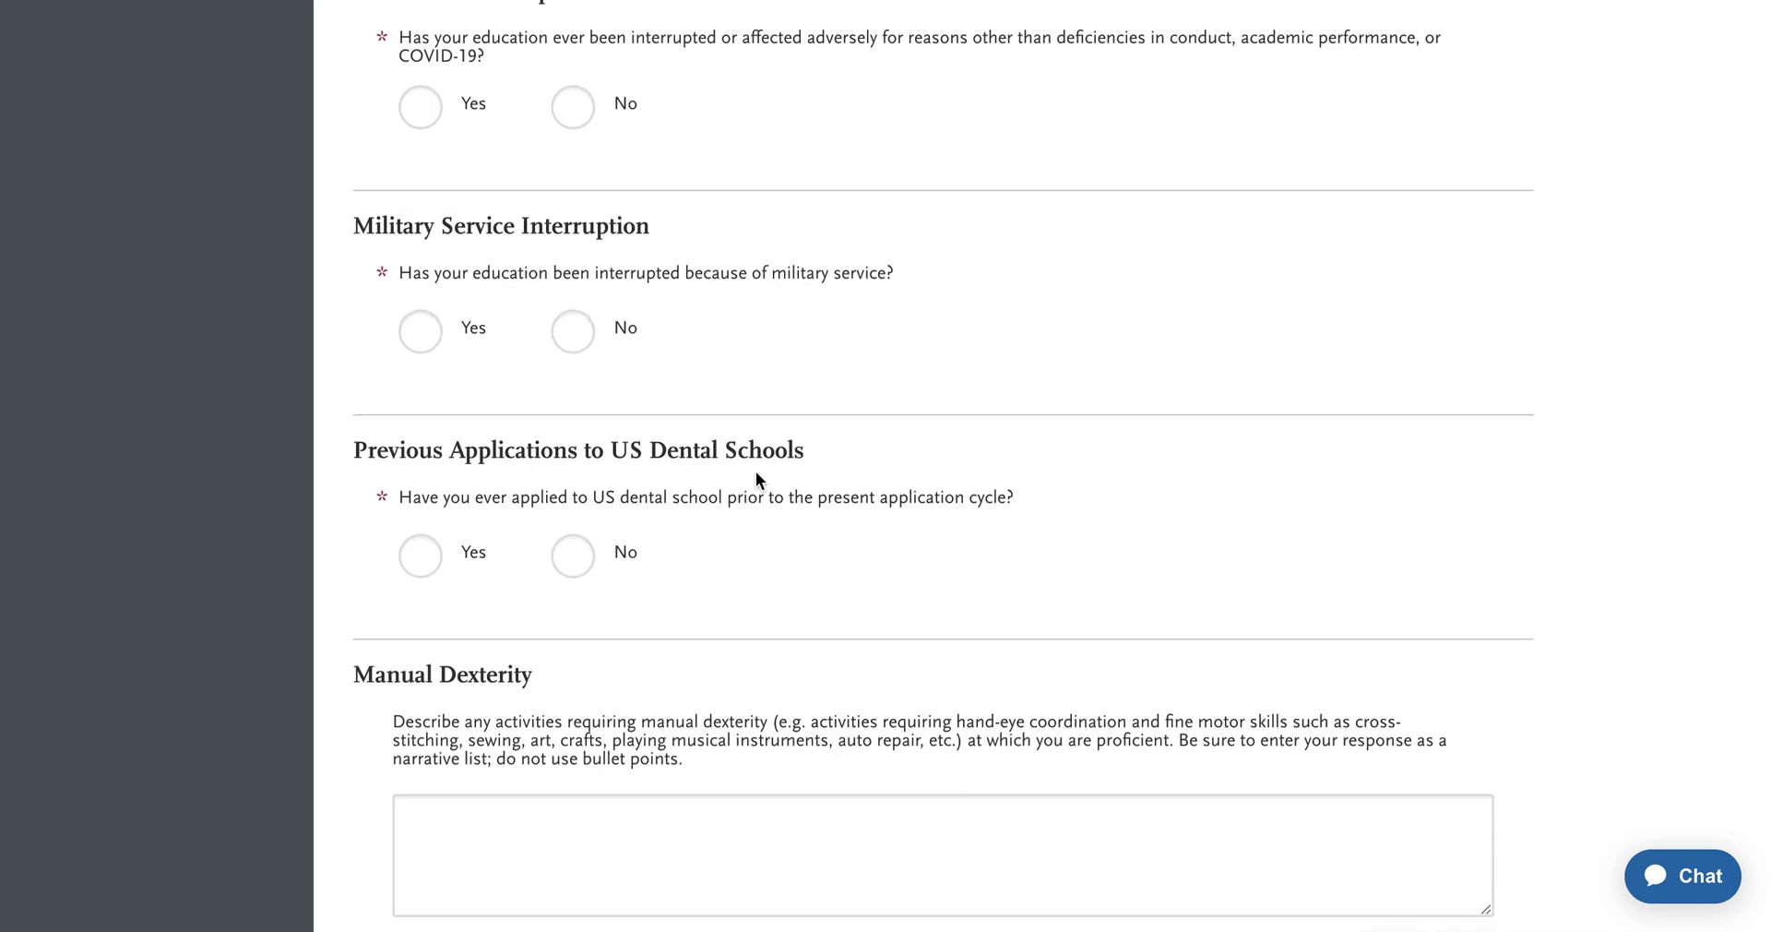
pyautogui.click(425, 561)
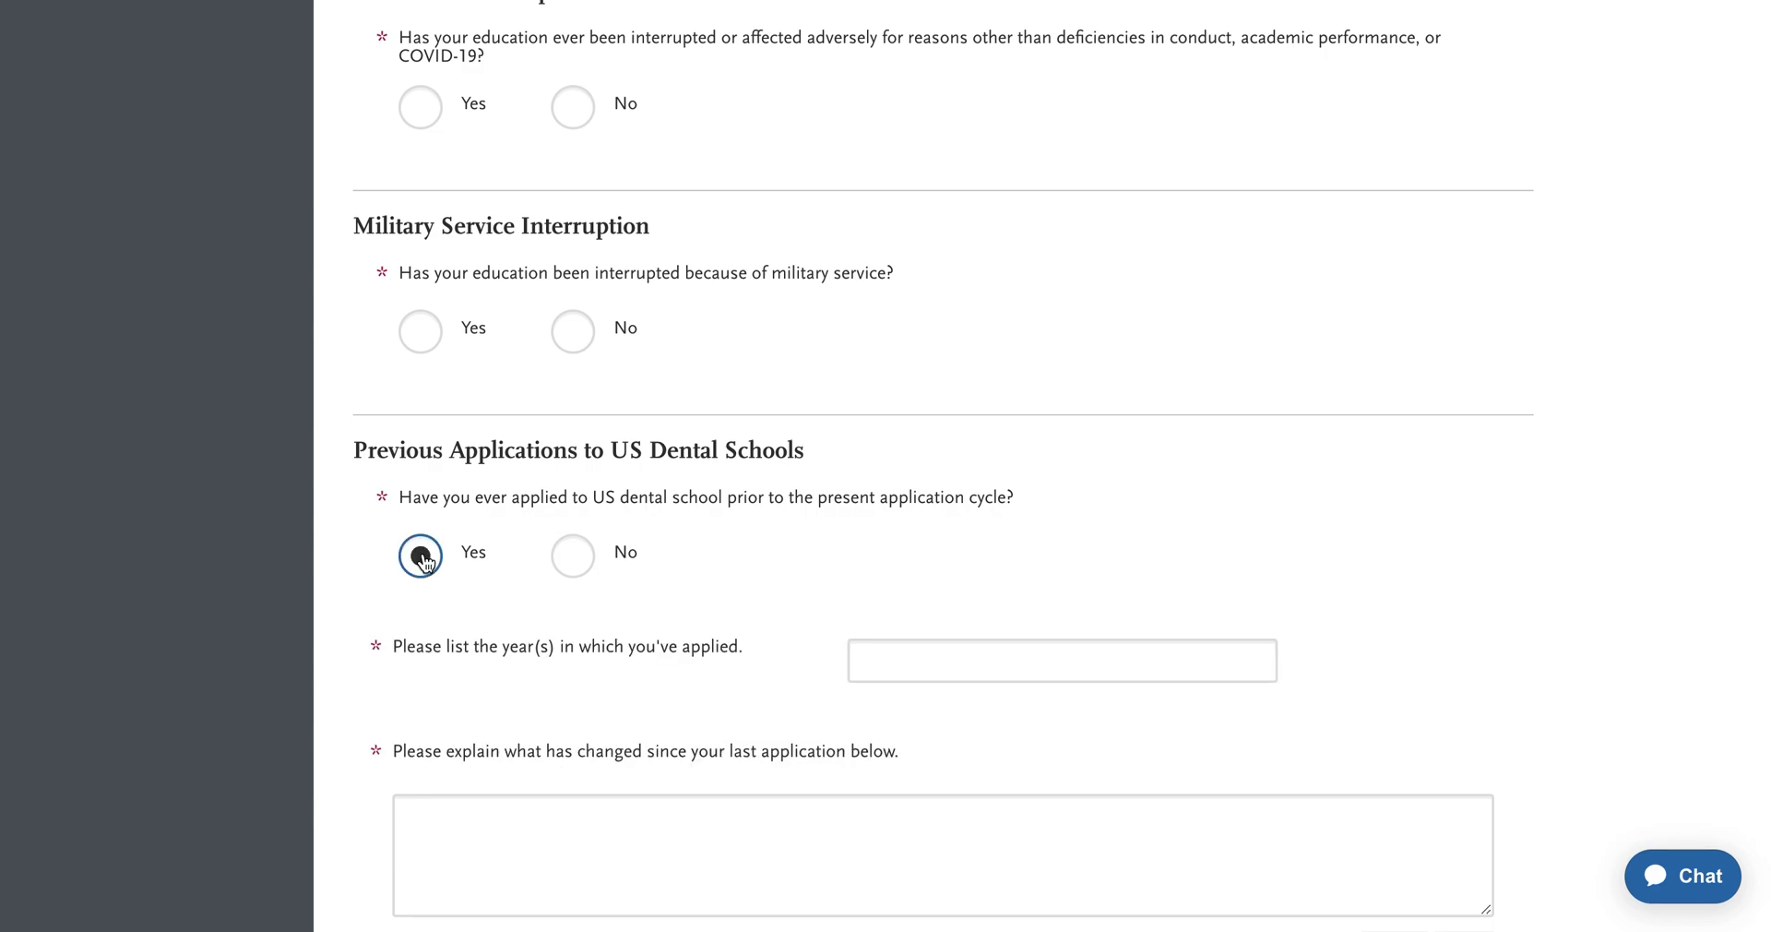
pyautogui.click(582, 558)
# - Review the Manual Dexterity prompt with its response box and character limit, and the First-Generation College Student question
pyautogui.scroll(-3, 549, 667)
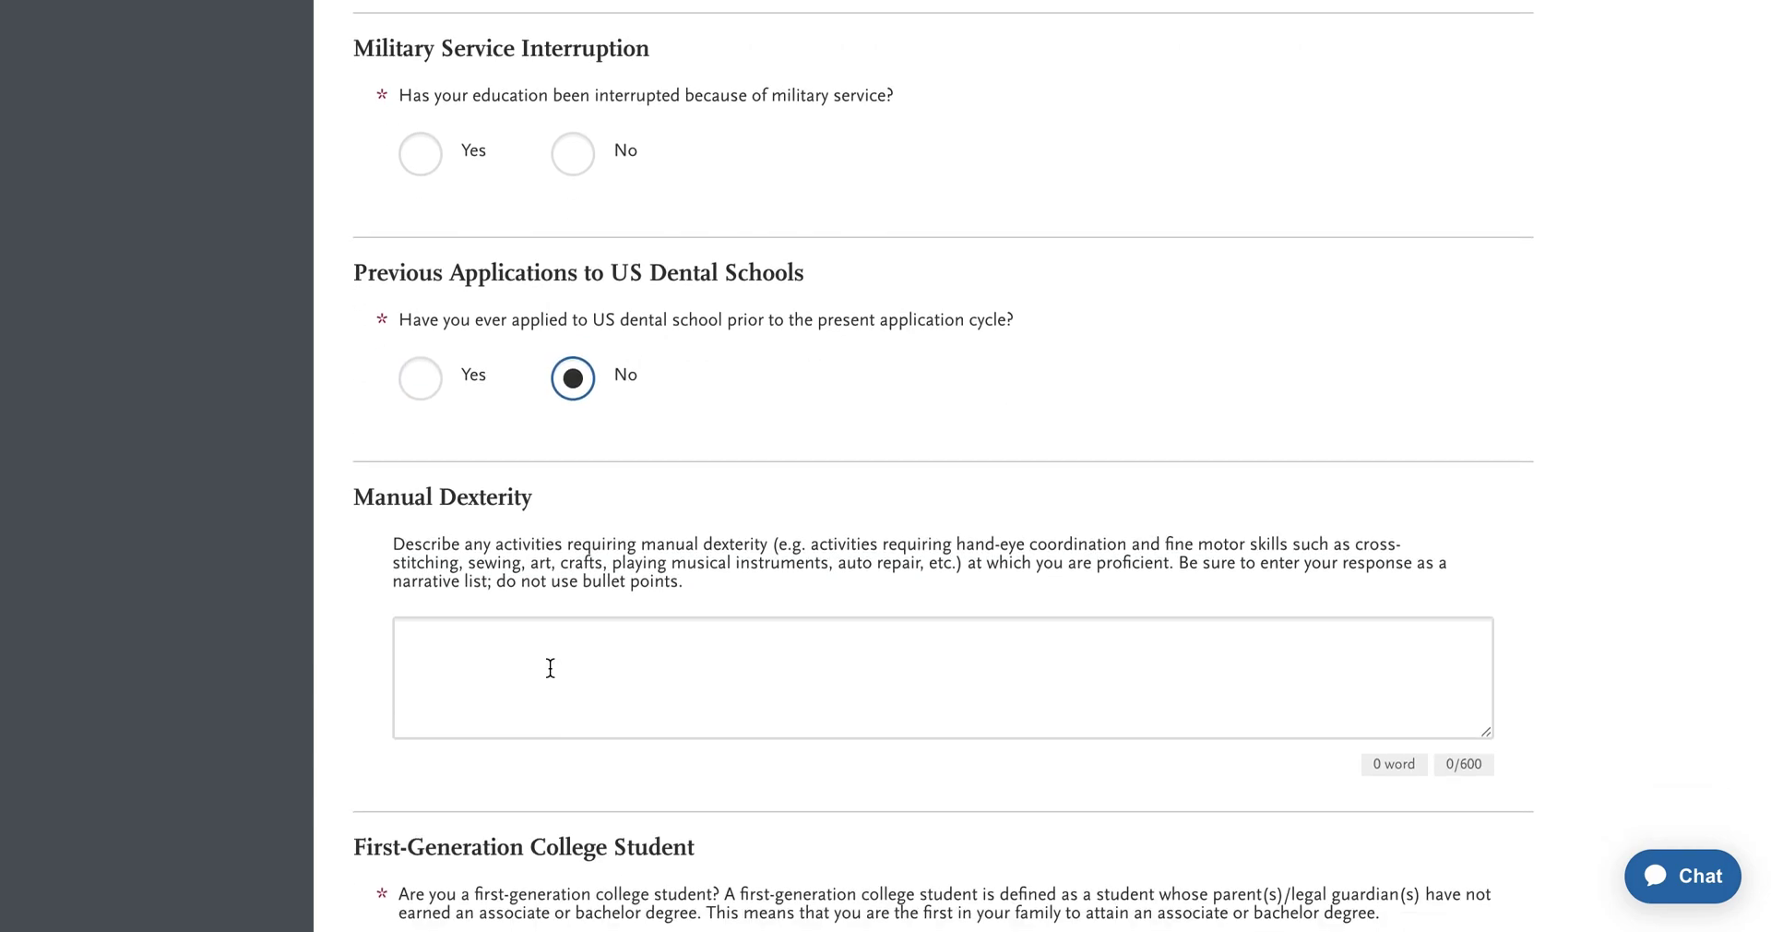
pyautogui.scroll(-2, 550, 667)
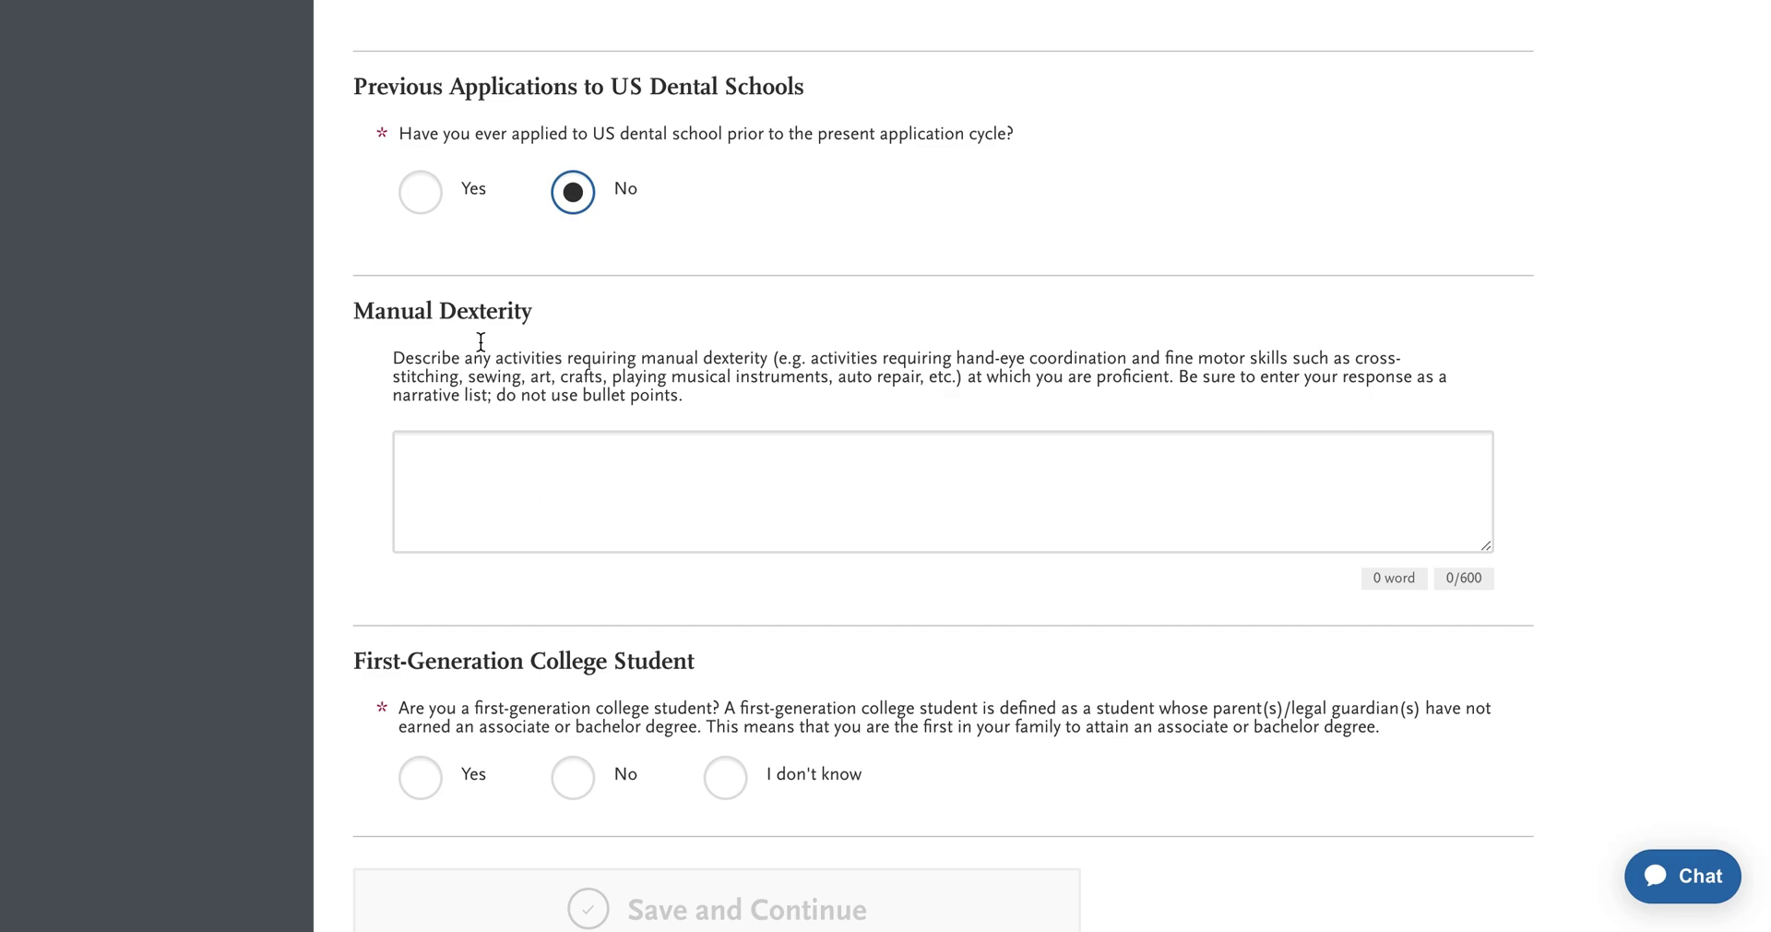
pyautogui.click(594, 456)
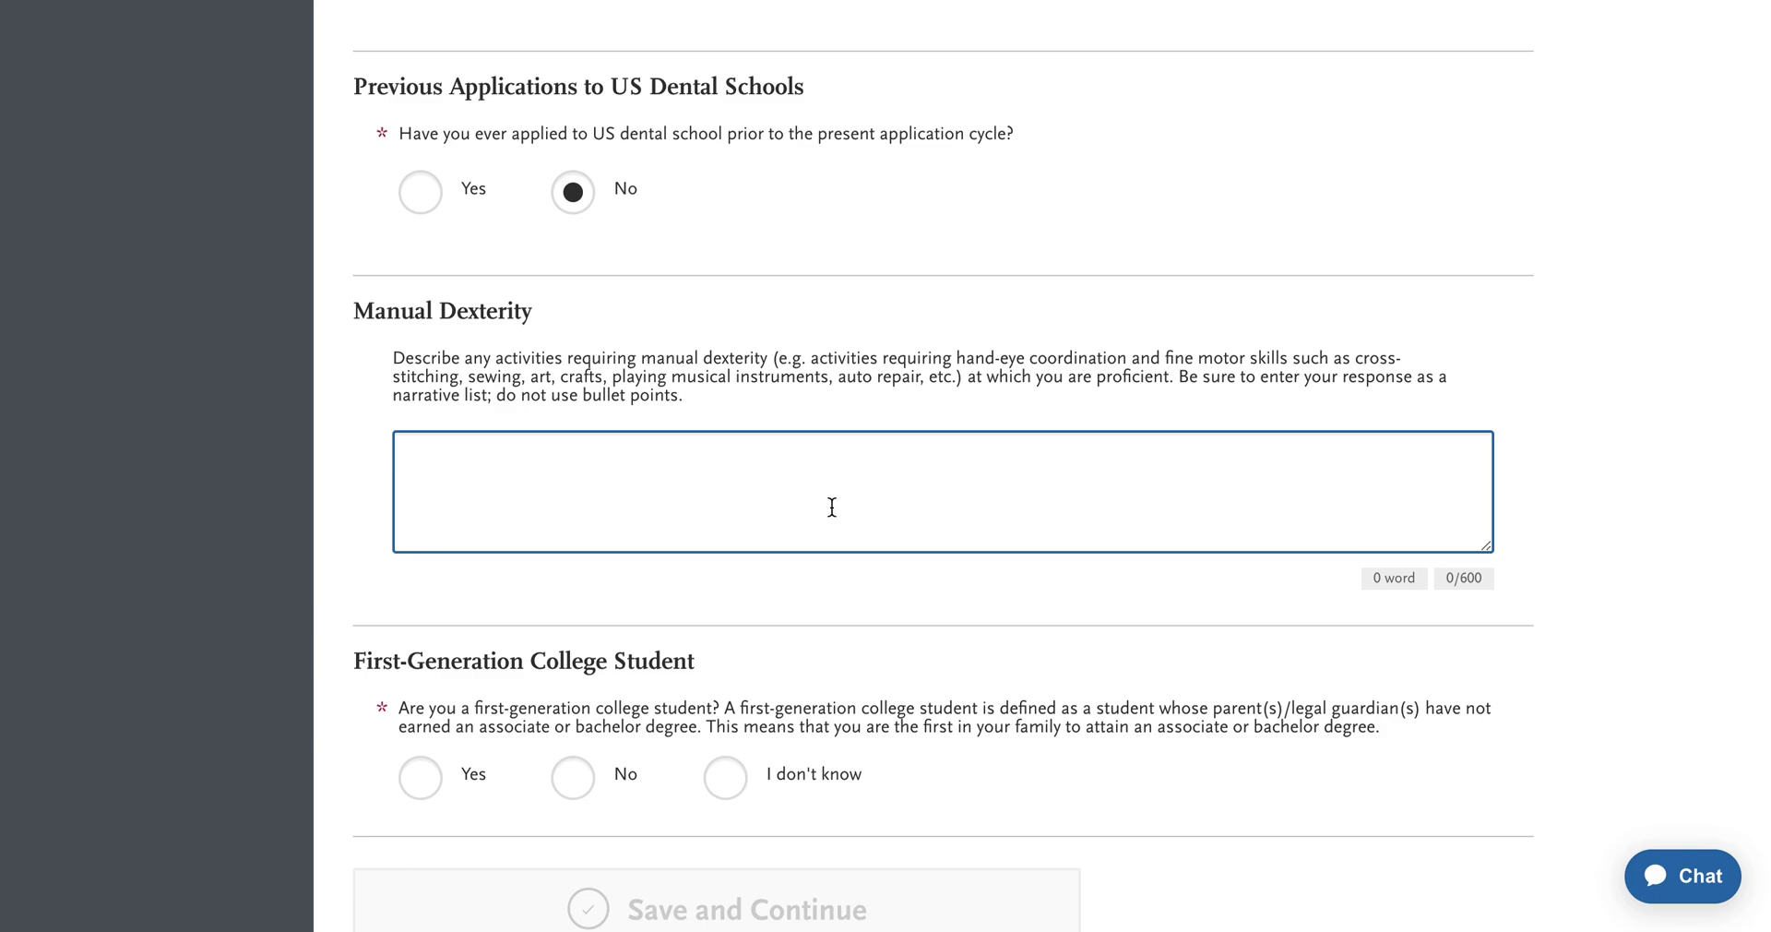
pyautogui.moveTo(1497, 577); pyautogui.dragTo(1448, 574)
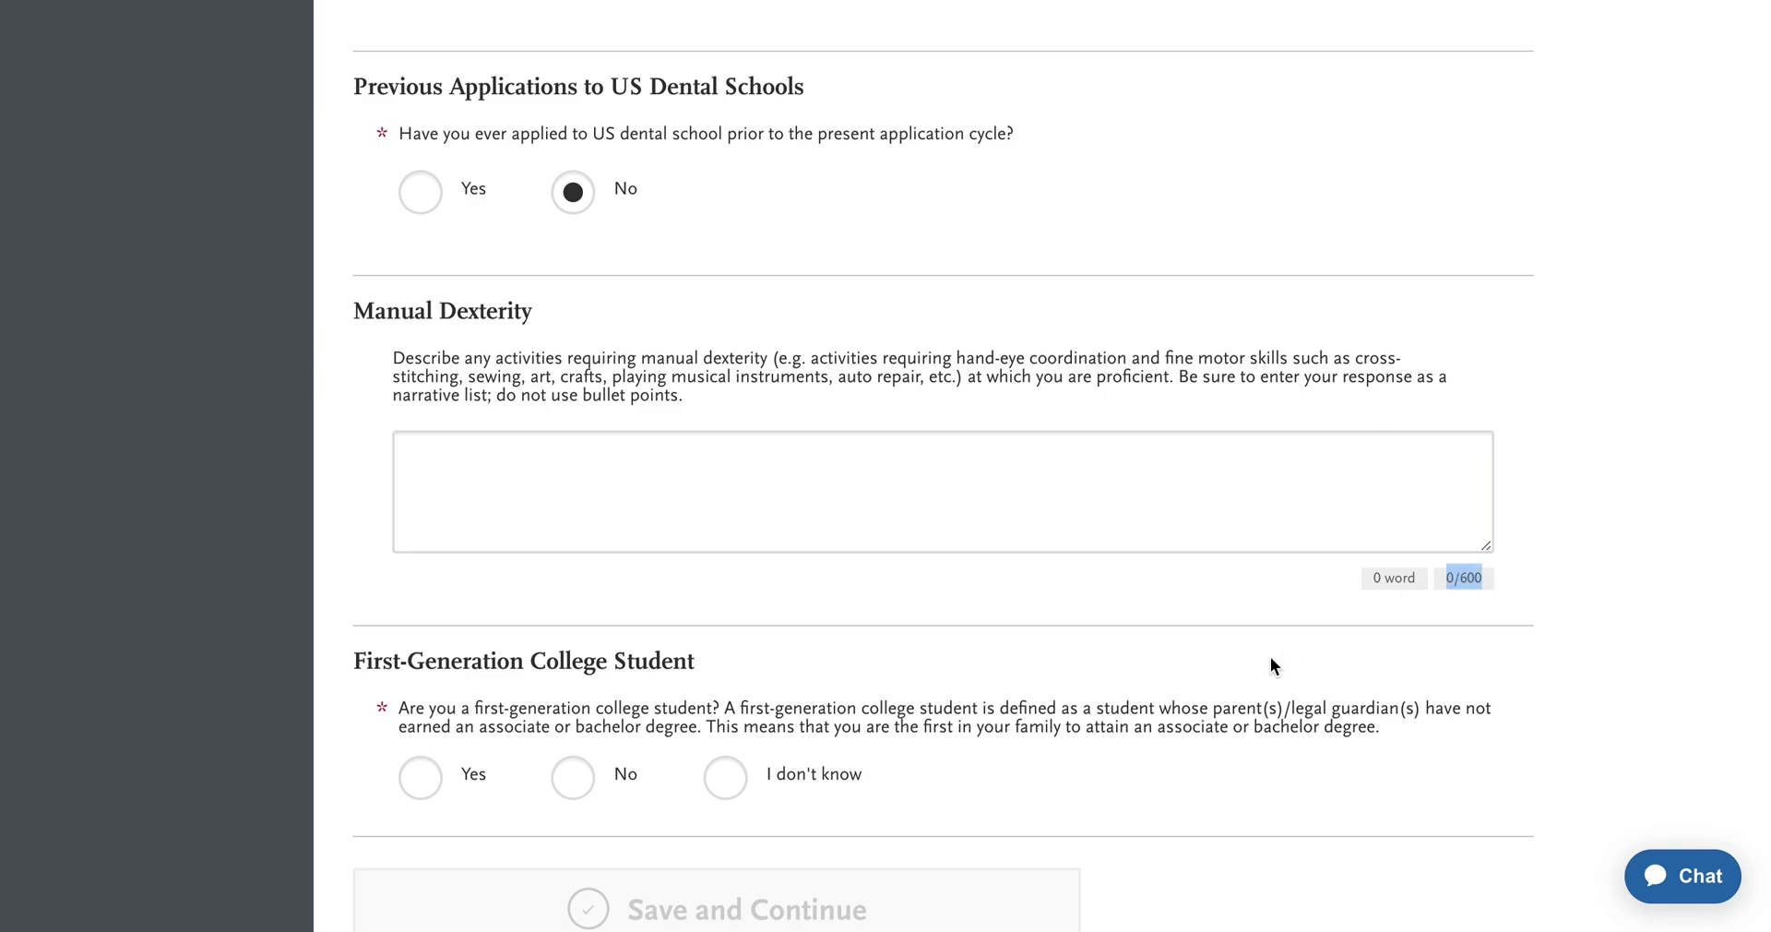
pyautogui.click(1224, 484)
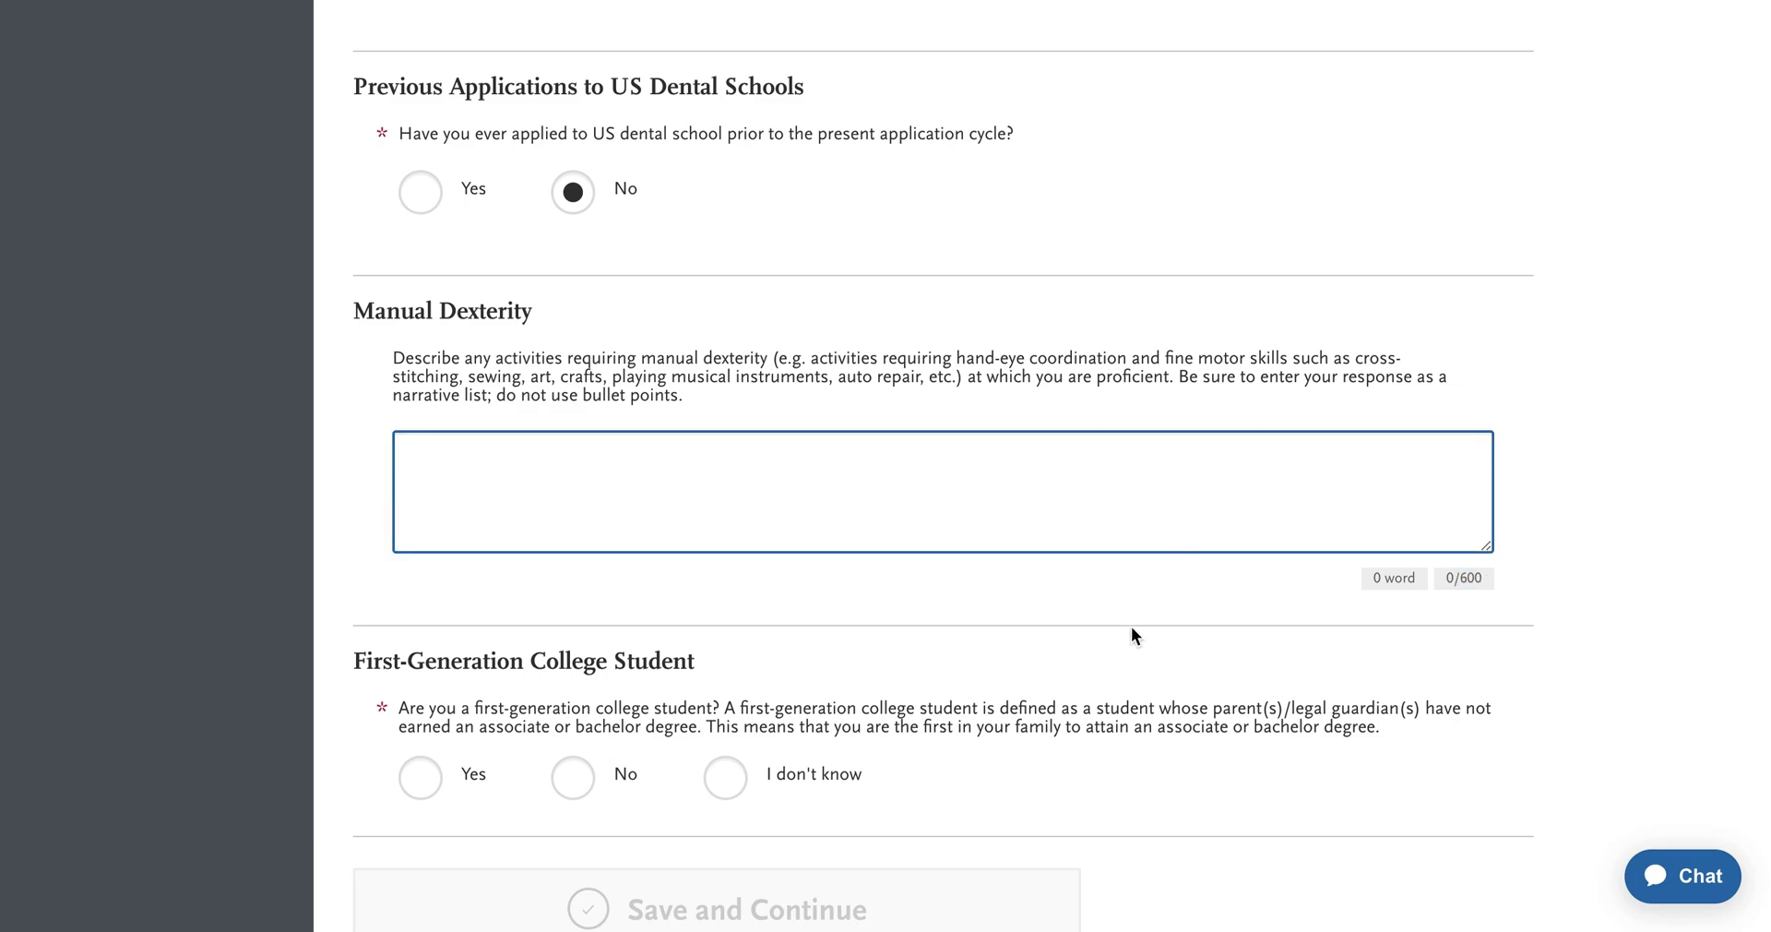
pyautogui.scroll(-2, 1131, 626)
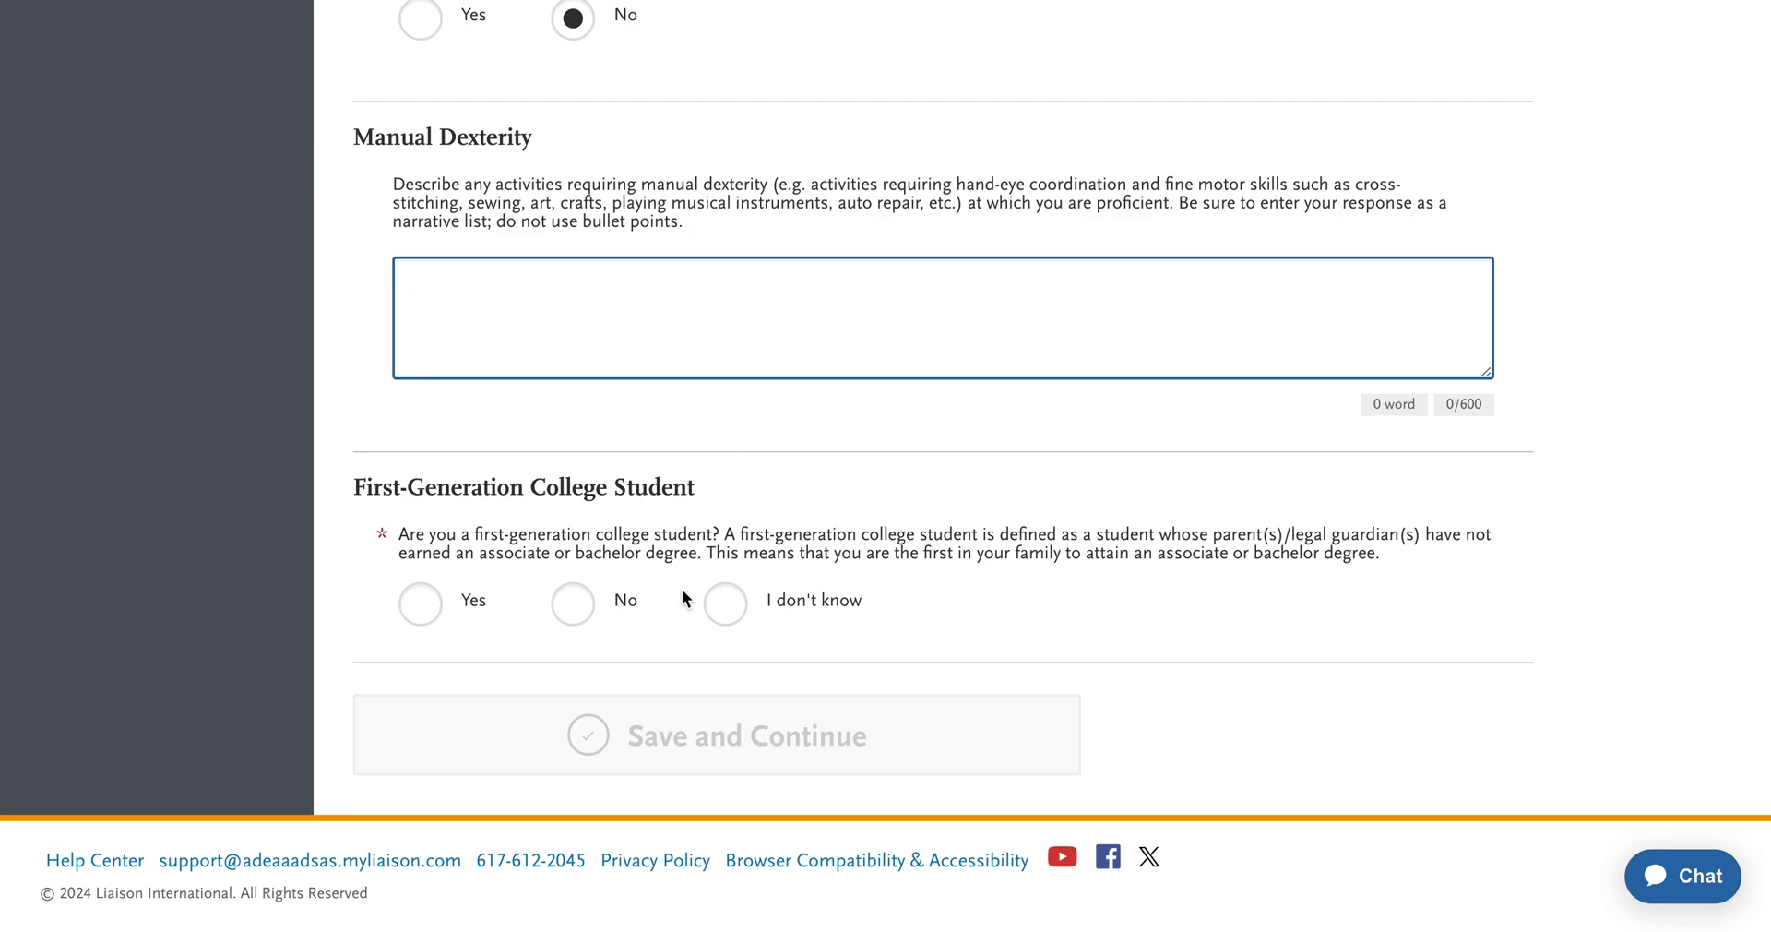
# - Return to the My Application dashboard and open the Evaluations section of Supporting Information
pyautogui.scroll(5, 683, 595)
pyautogui.scroll(20, 680, 595)
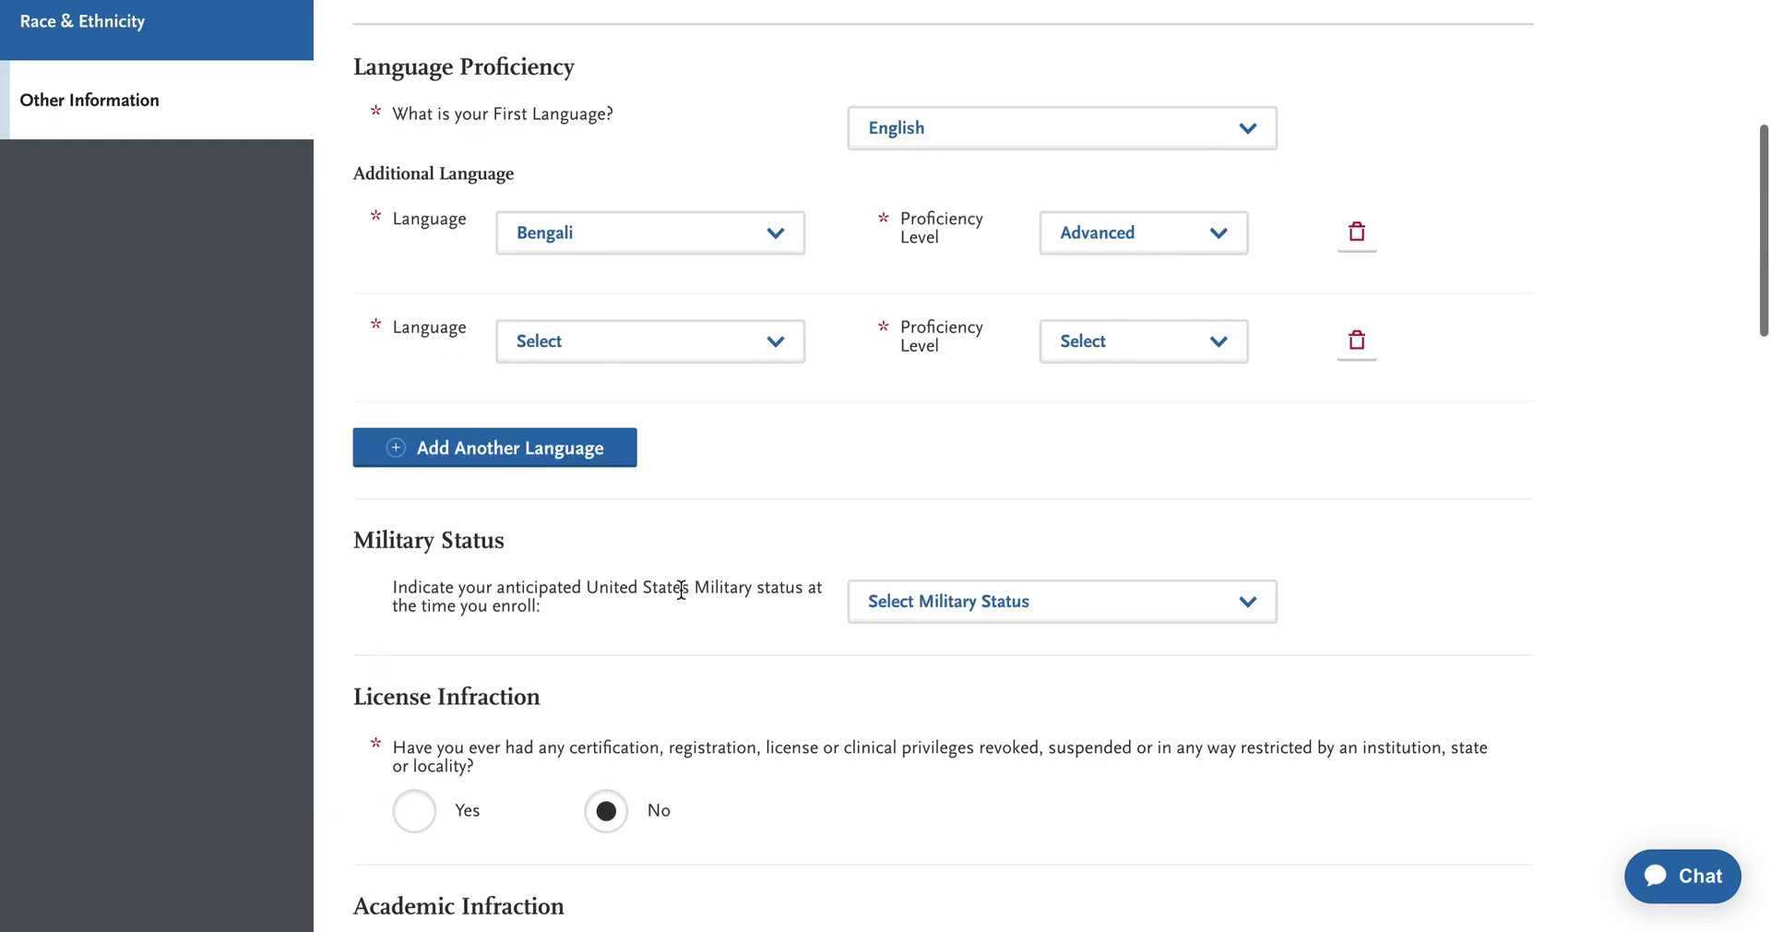
pyautogui.scroll(1, 681, 591)
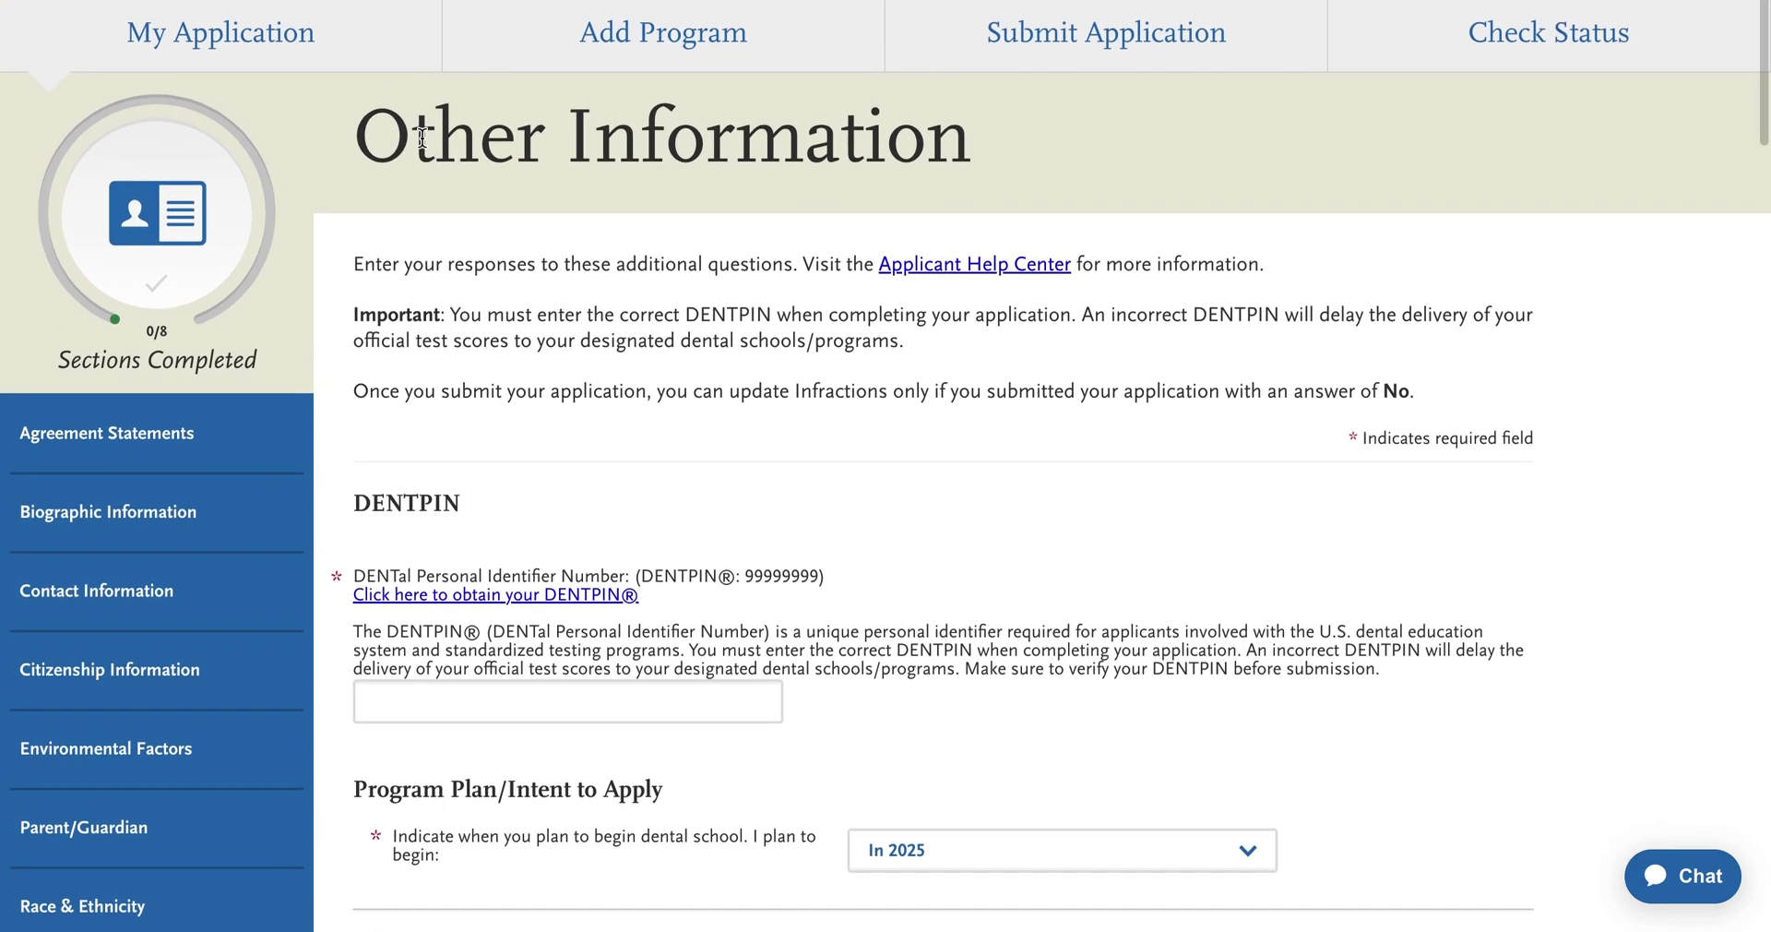
pyautogui.click(350, 62)
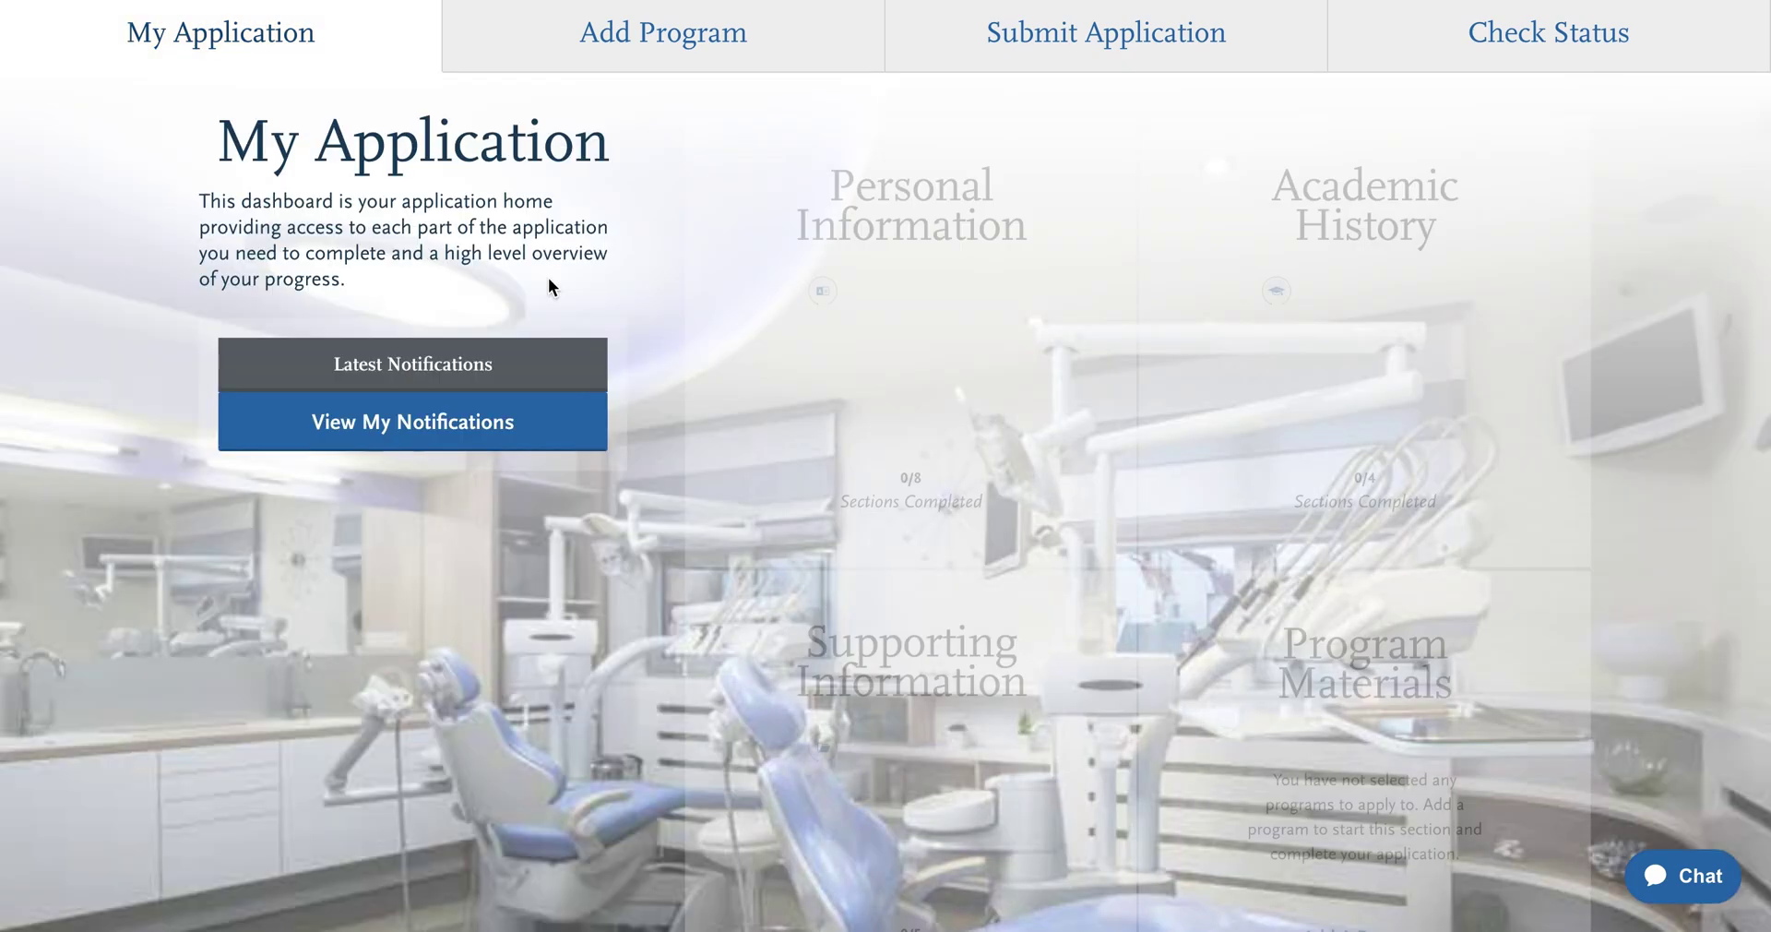
pyautogui.scroll(-2, 910, 464)
pyautogui.scroll(-1, 911, 464)
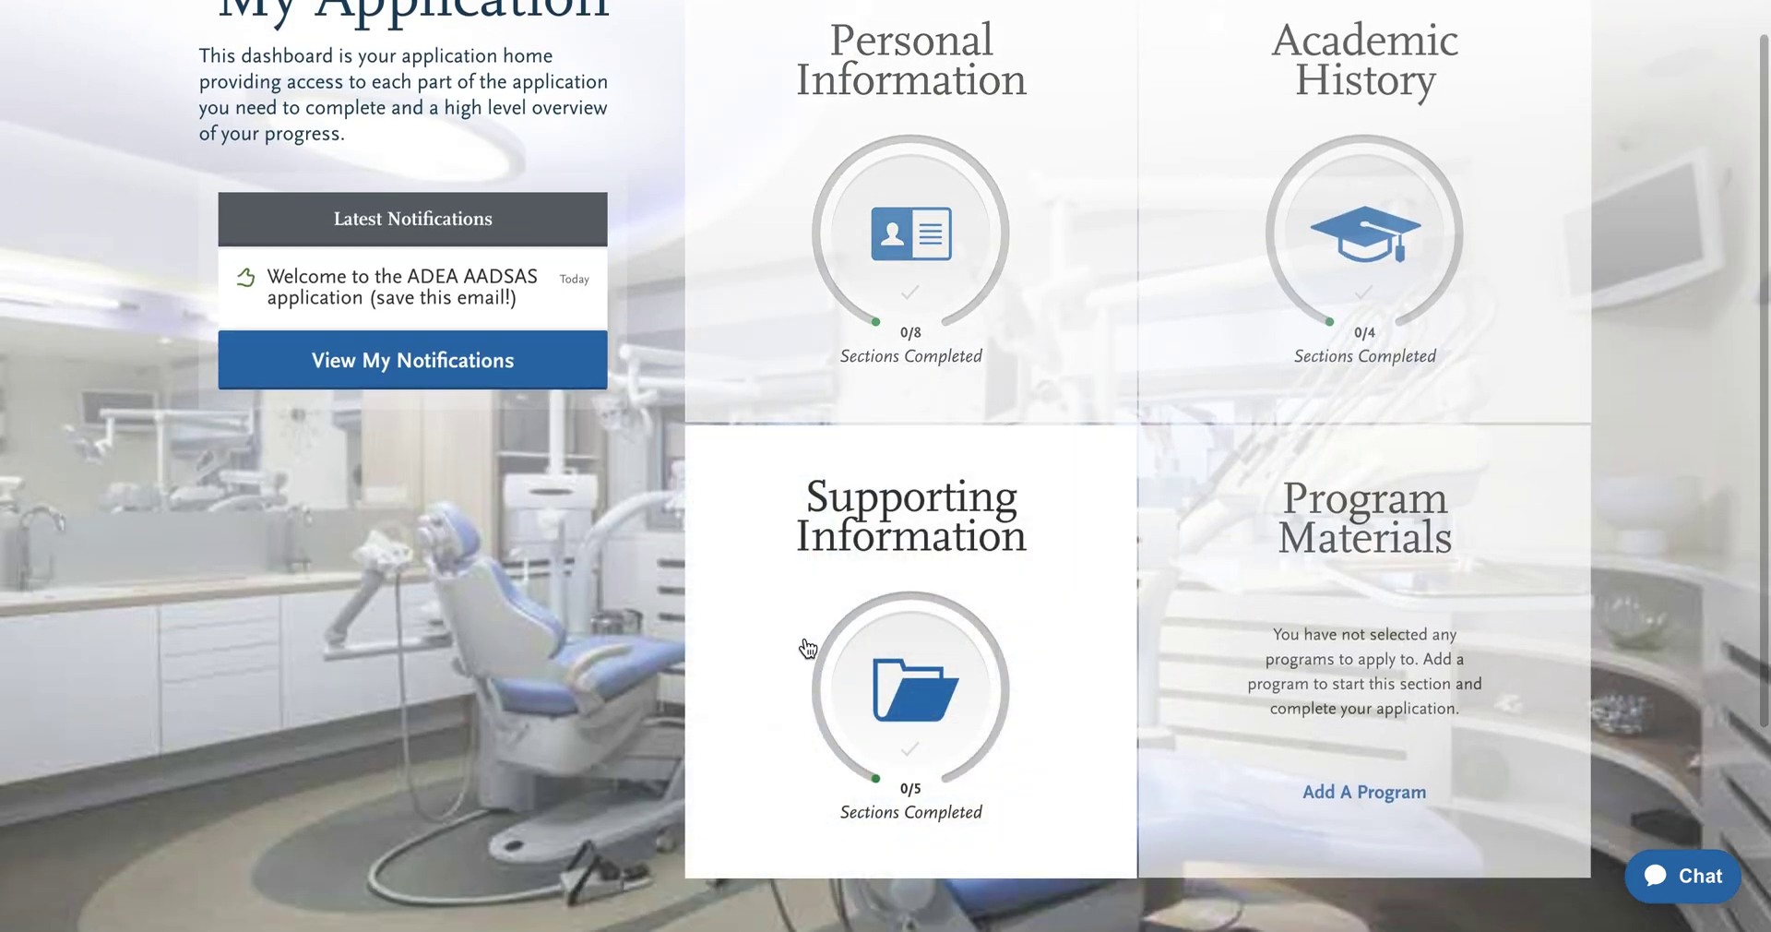
pyautogui.click(901, 661)
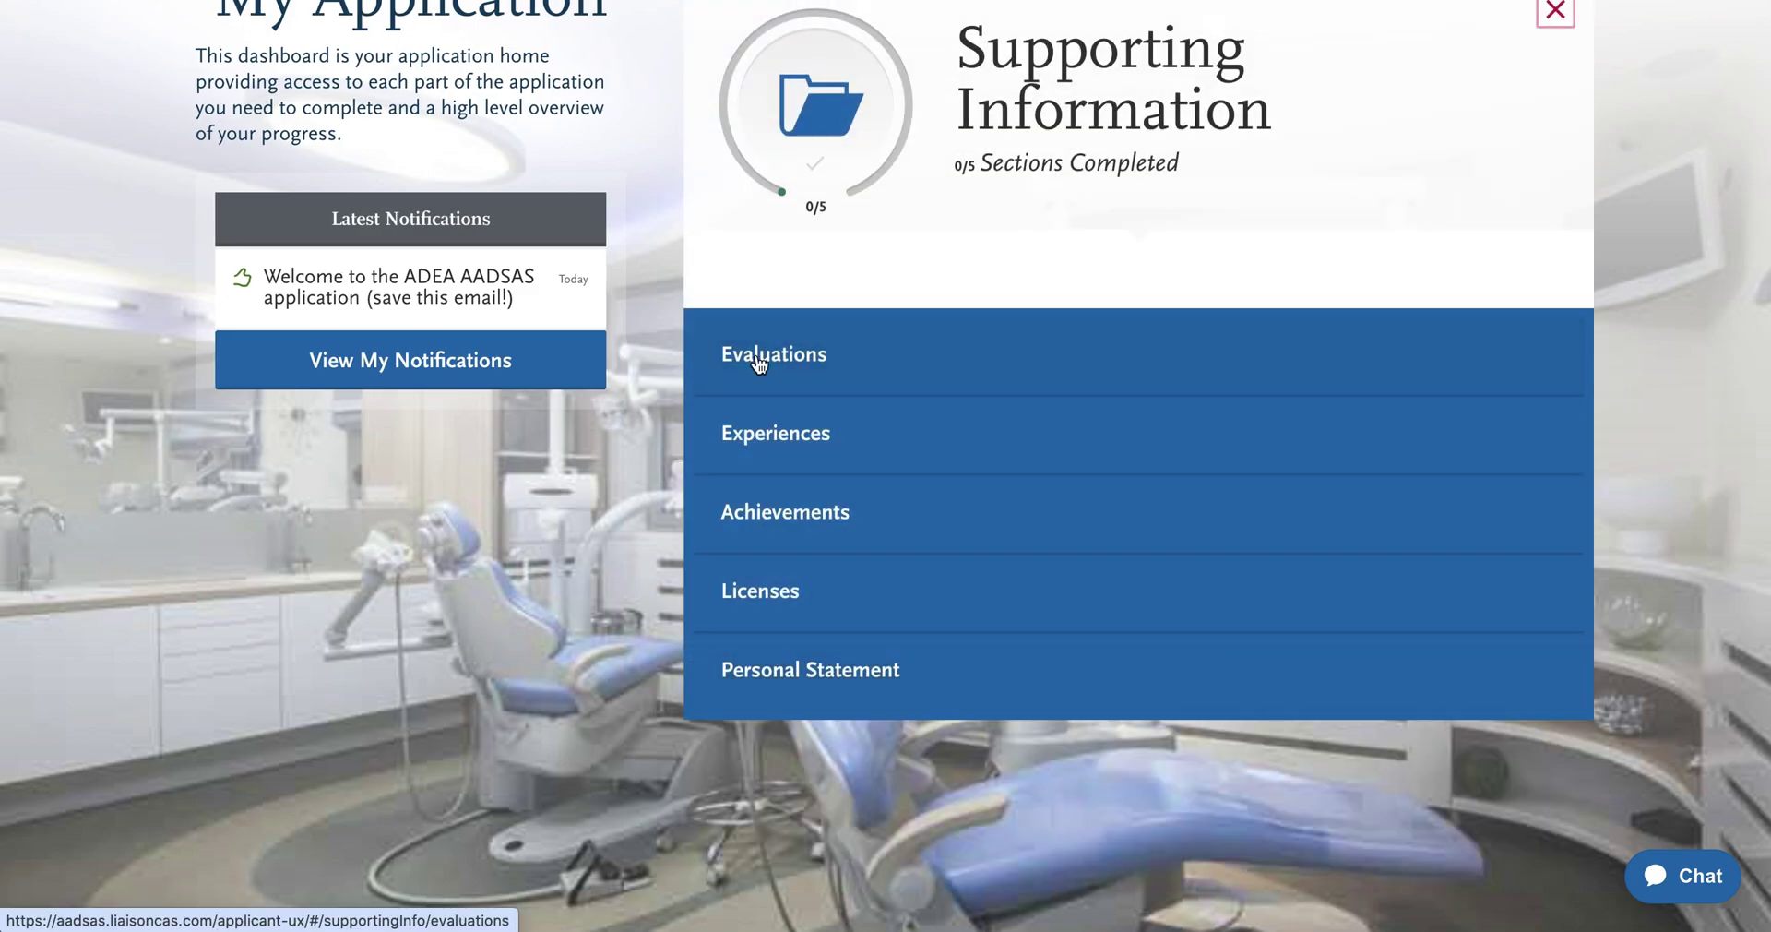
pyautogui.click(755, 376)
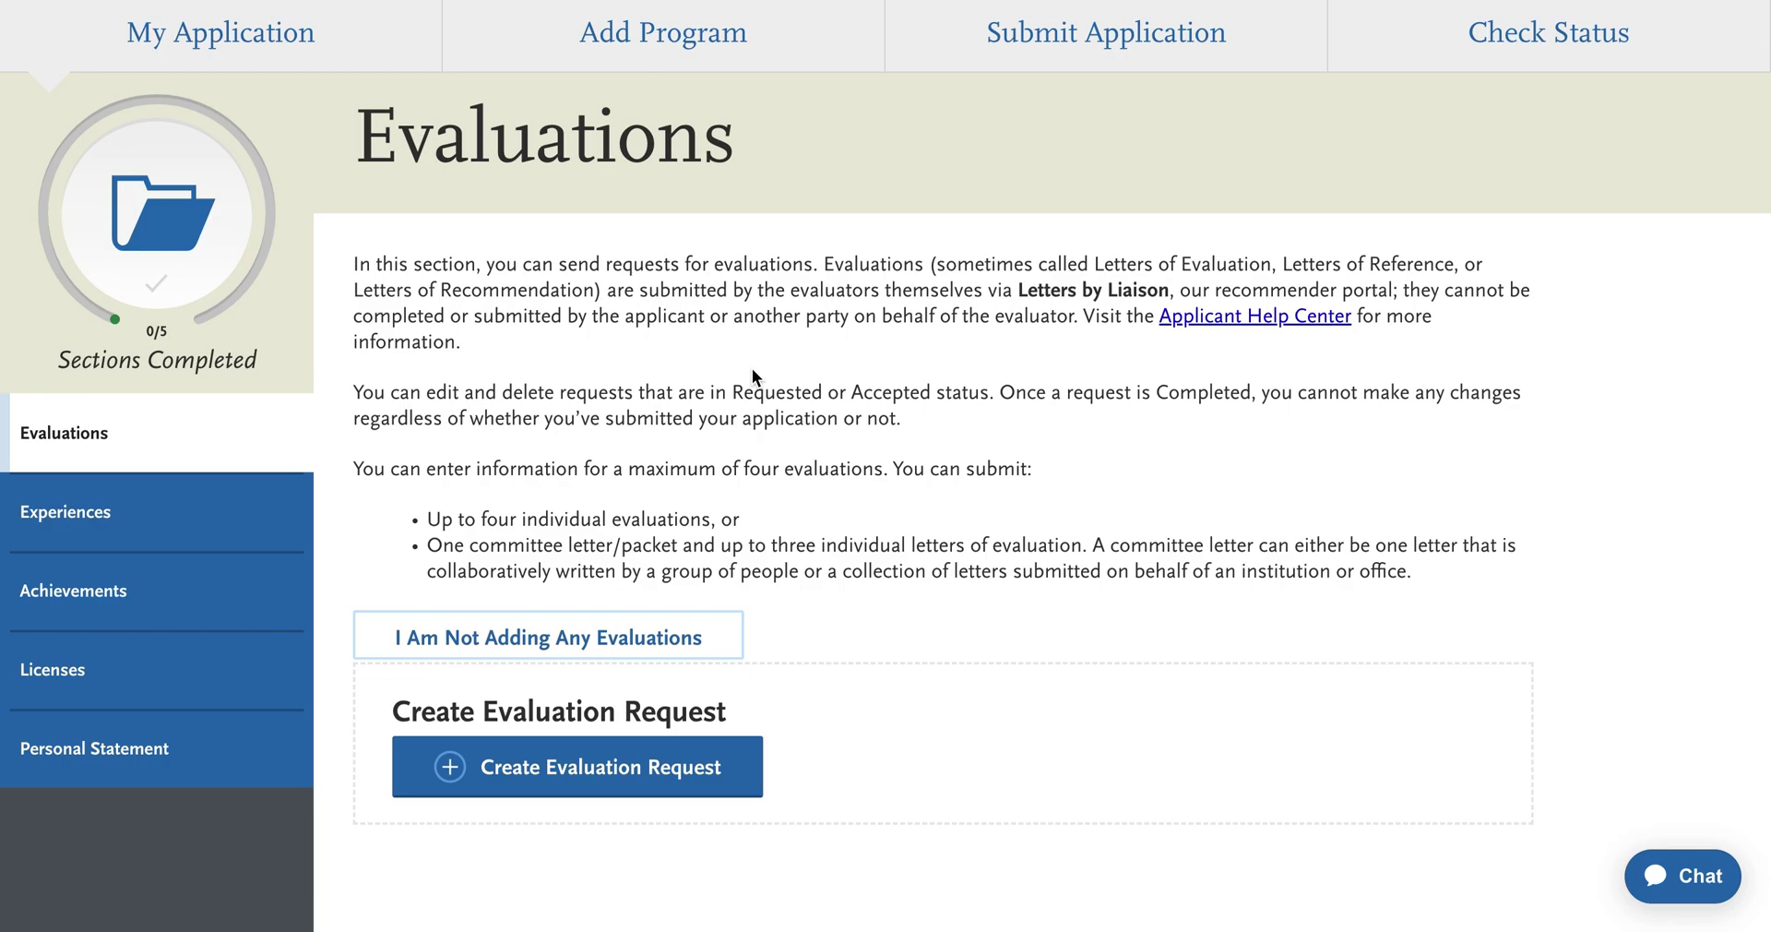
# - Start a new evaluation request and review its evaluator information fields, personal message box and Waiver of Evaluation question
pyautogui.scroll(-1, 556, 545)
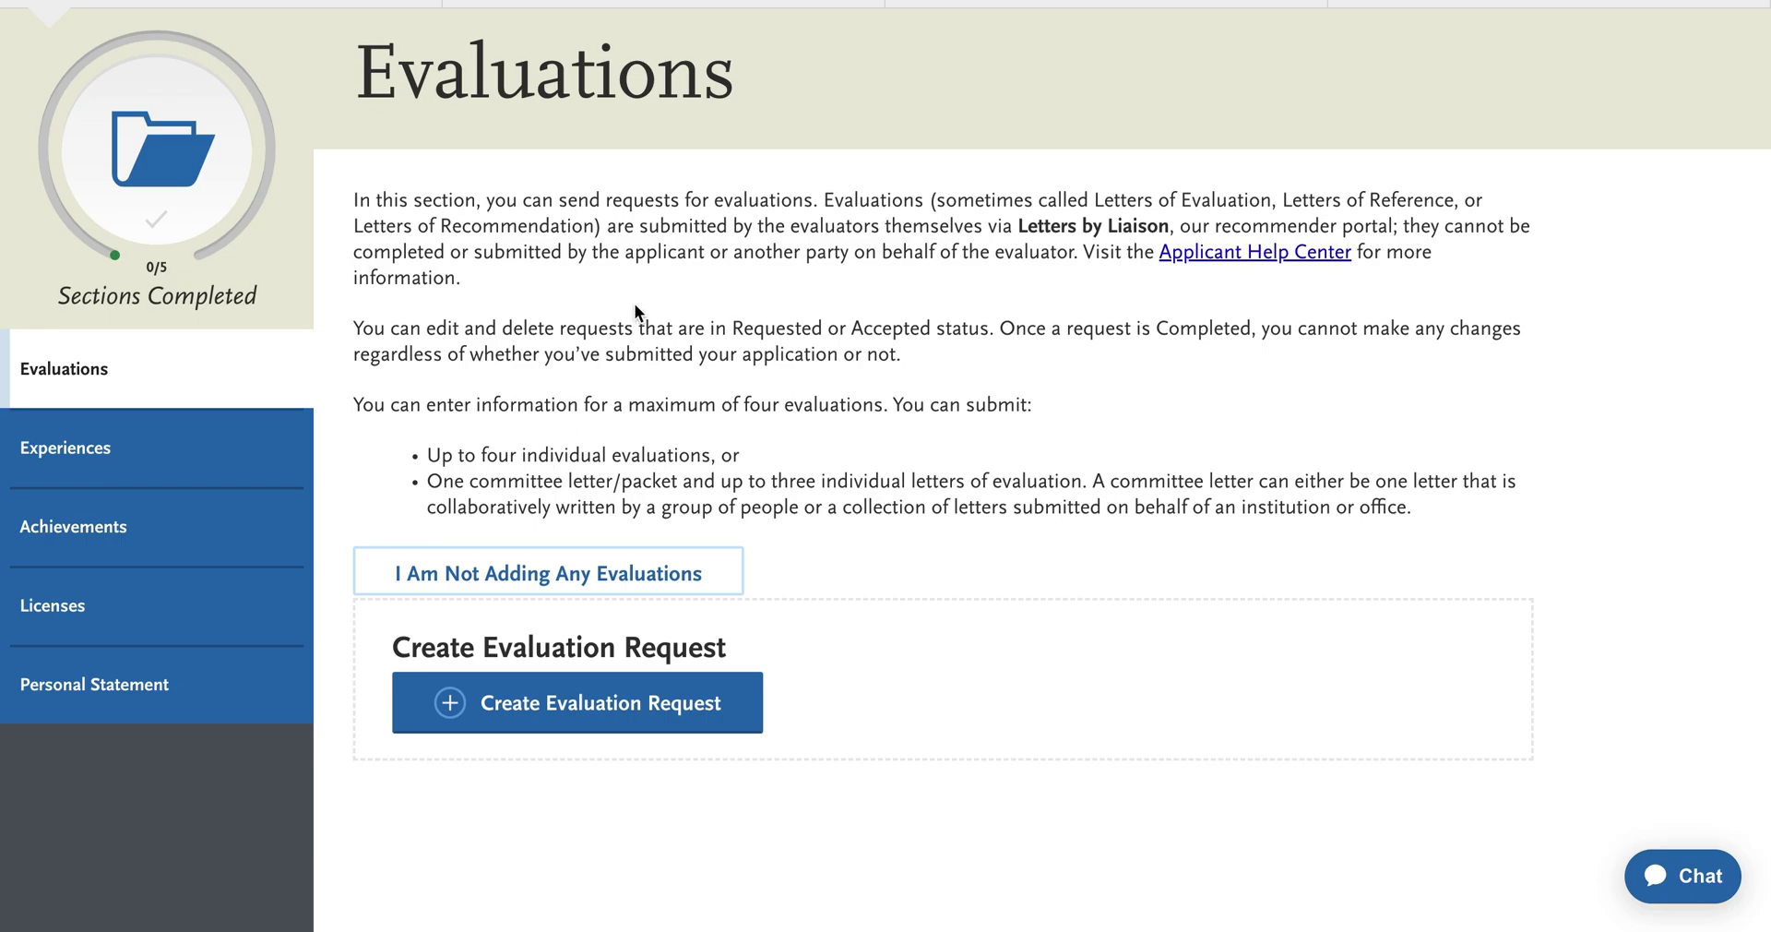
pyautogui.click(477, 726)
pyautogui.scroll(-3, 833, 374)
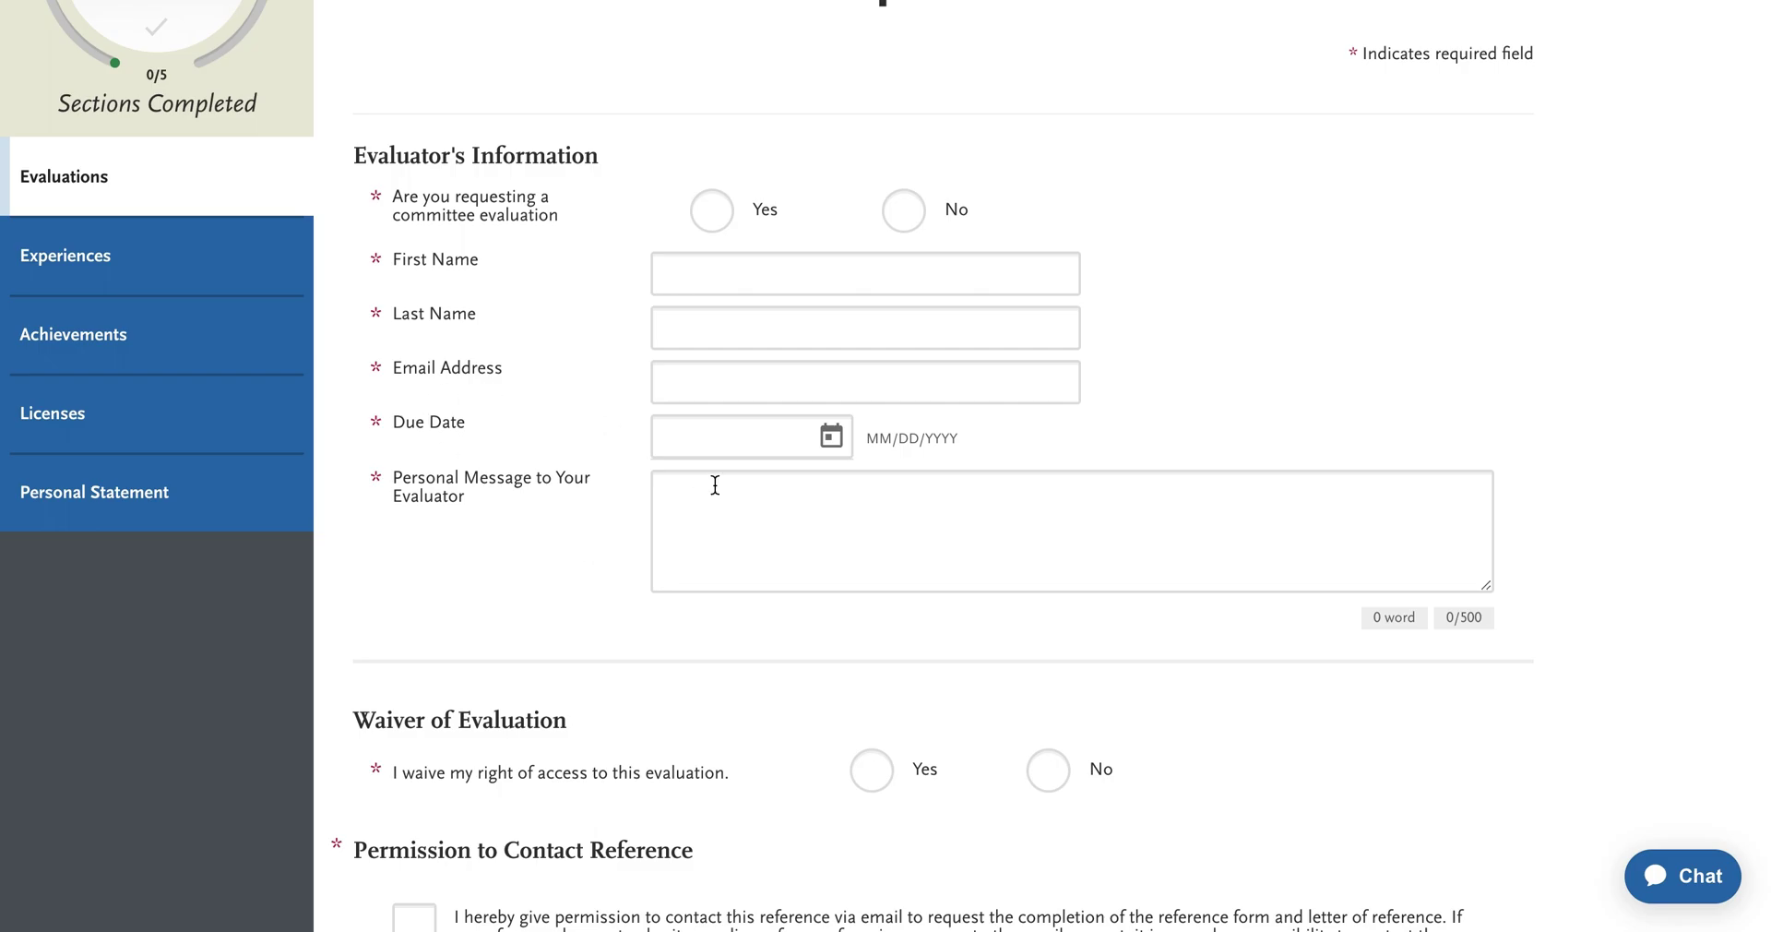
pyautogui.click(738, 565)
pyautogui.scroll(-2, 675, 644)
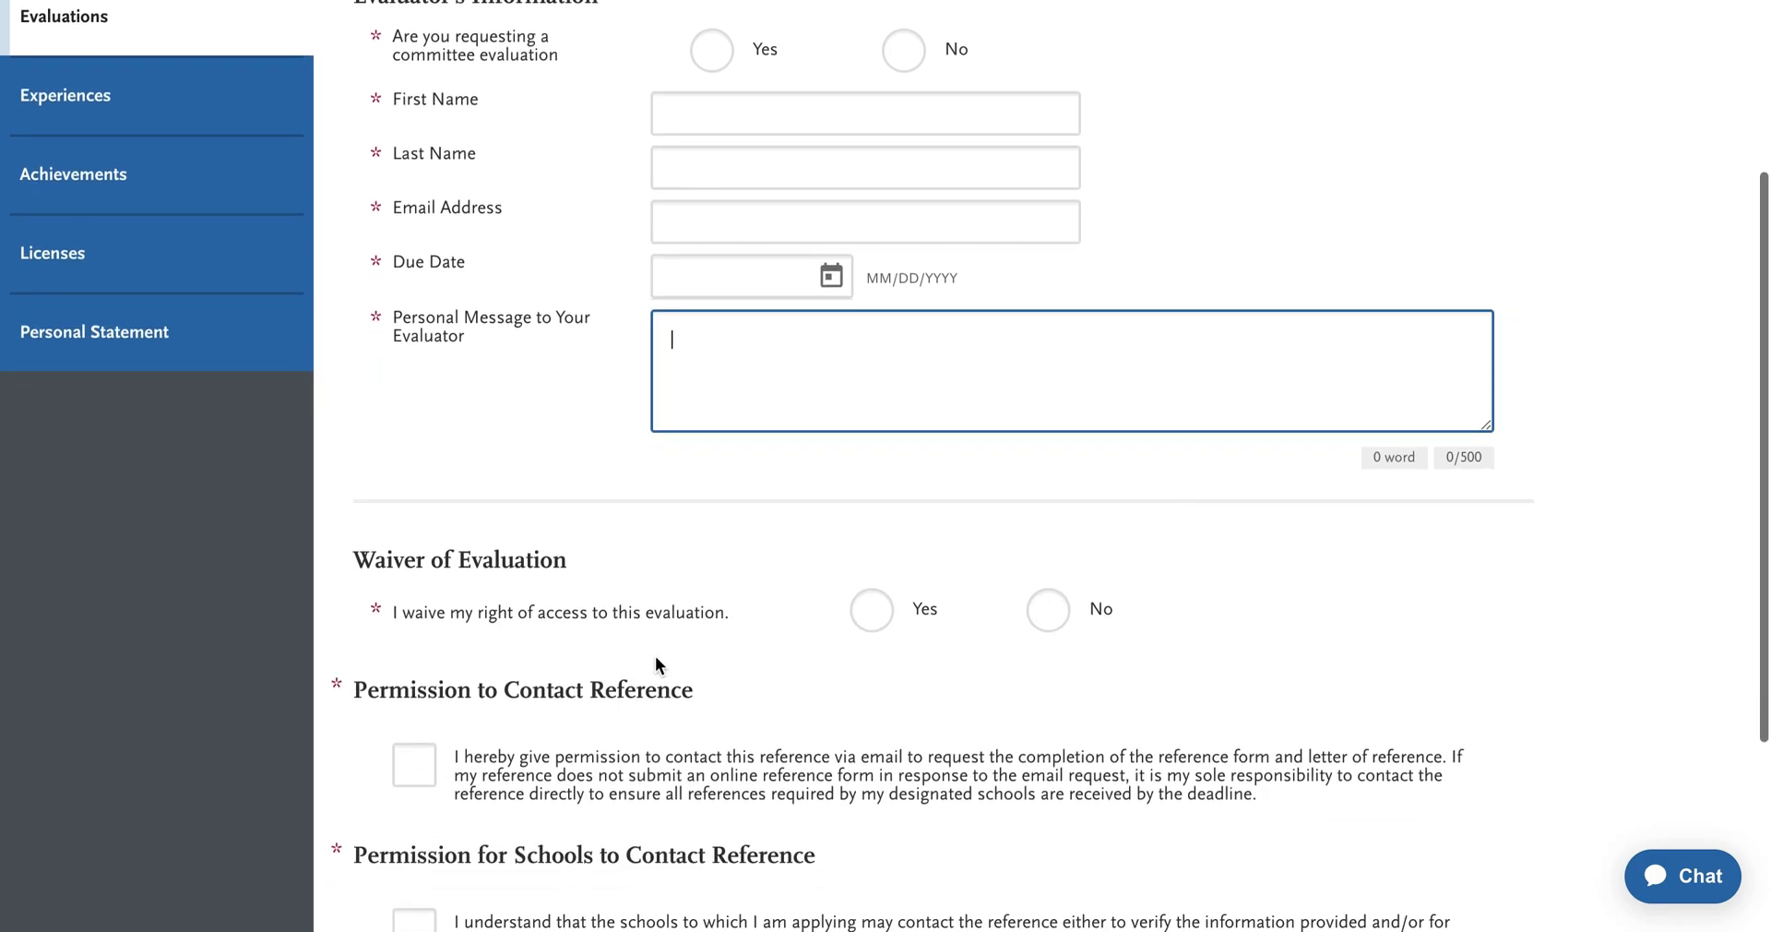
pyautogui.click(362, 559)
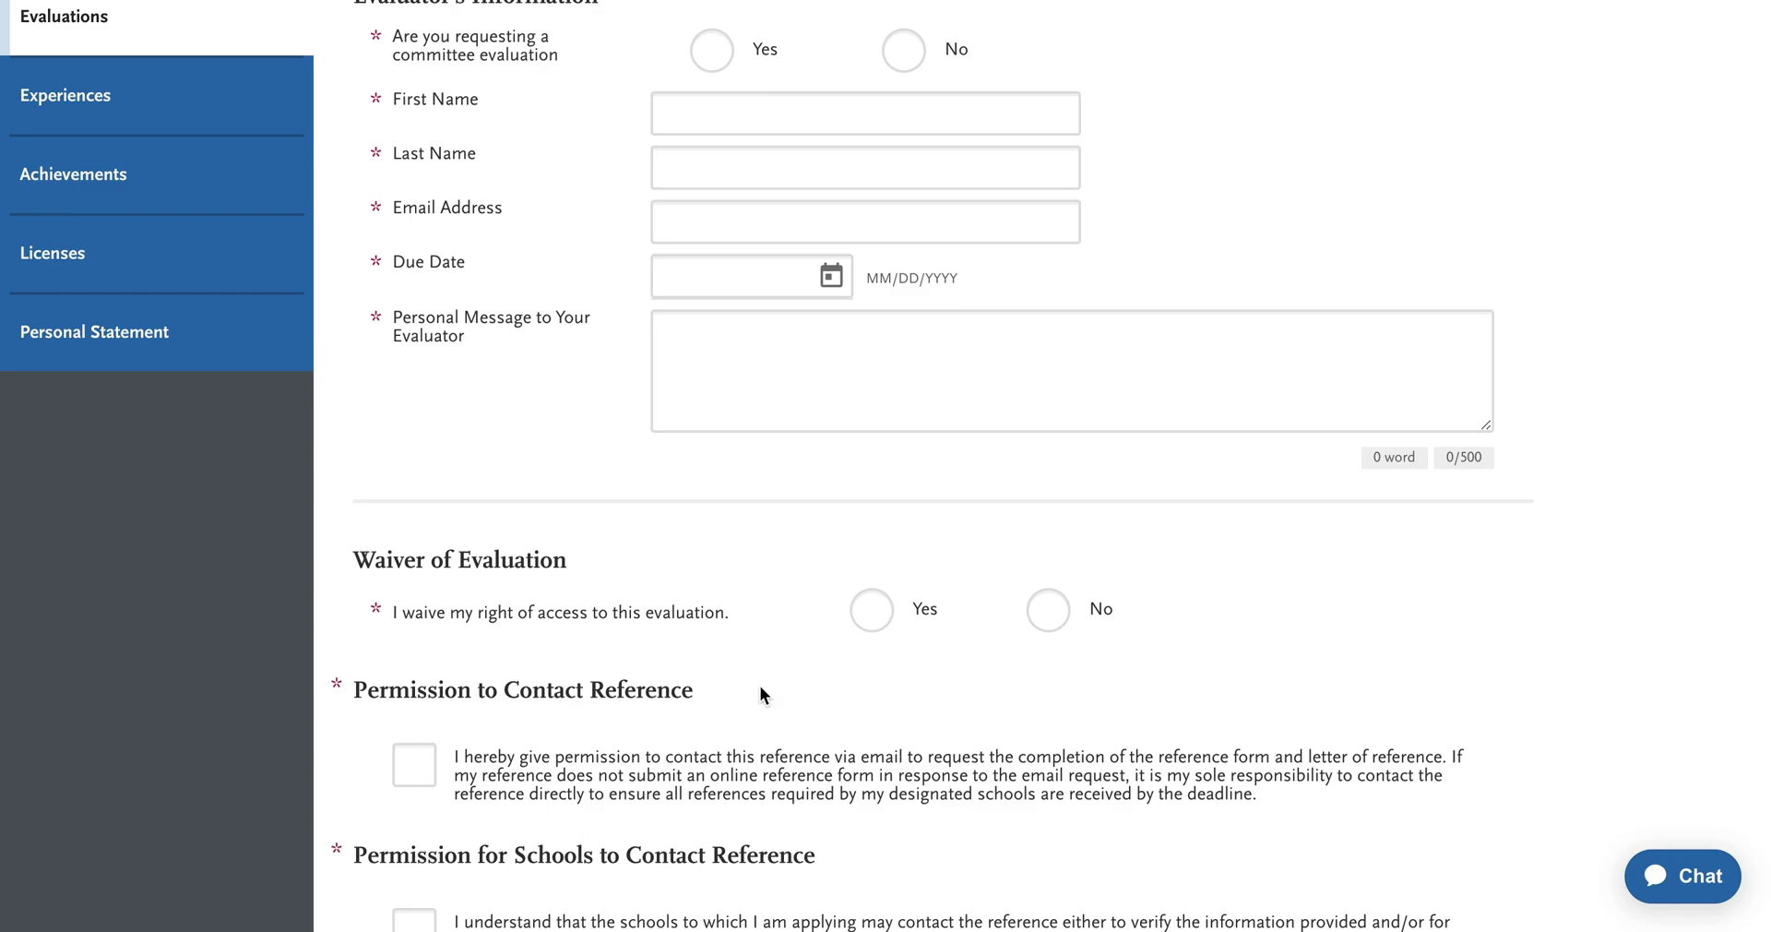
pyautogui.moveTo(731, 615); pyautogui.dragTo(465, 613)
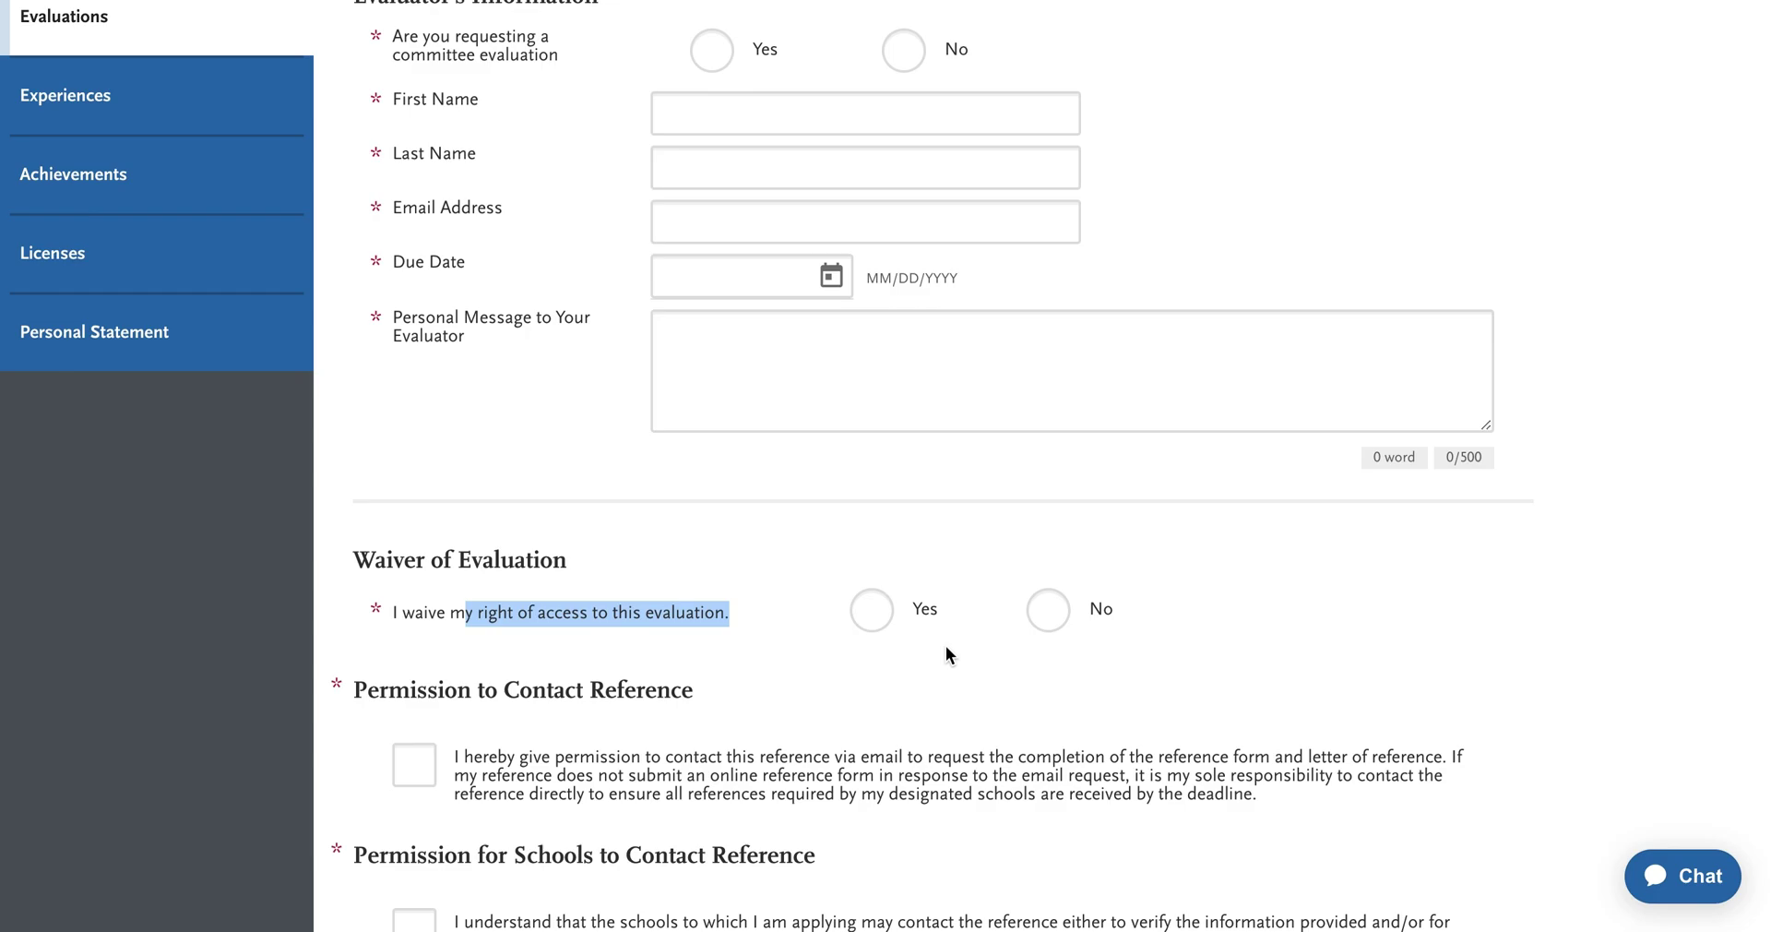
pyautogui.click(831, 643)
pyautogui.scroll(-2, 831, 640)
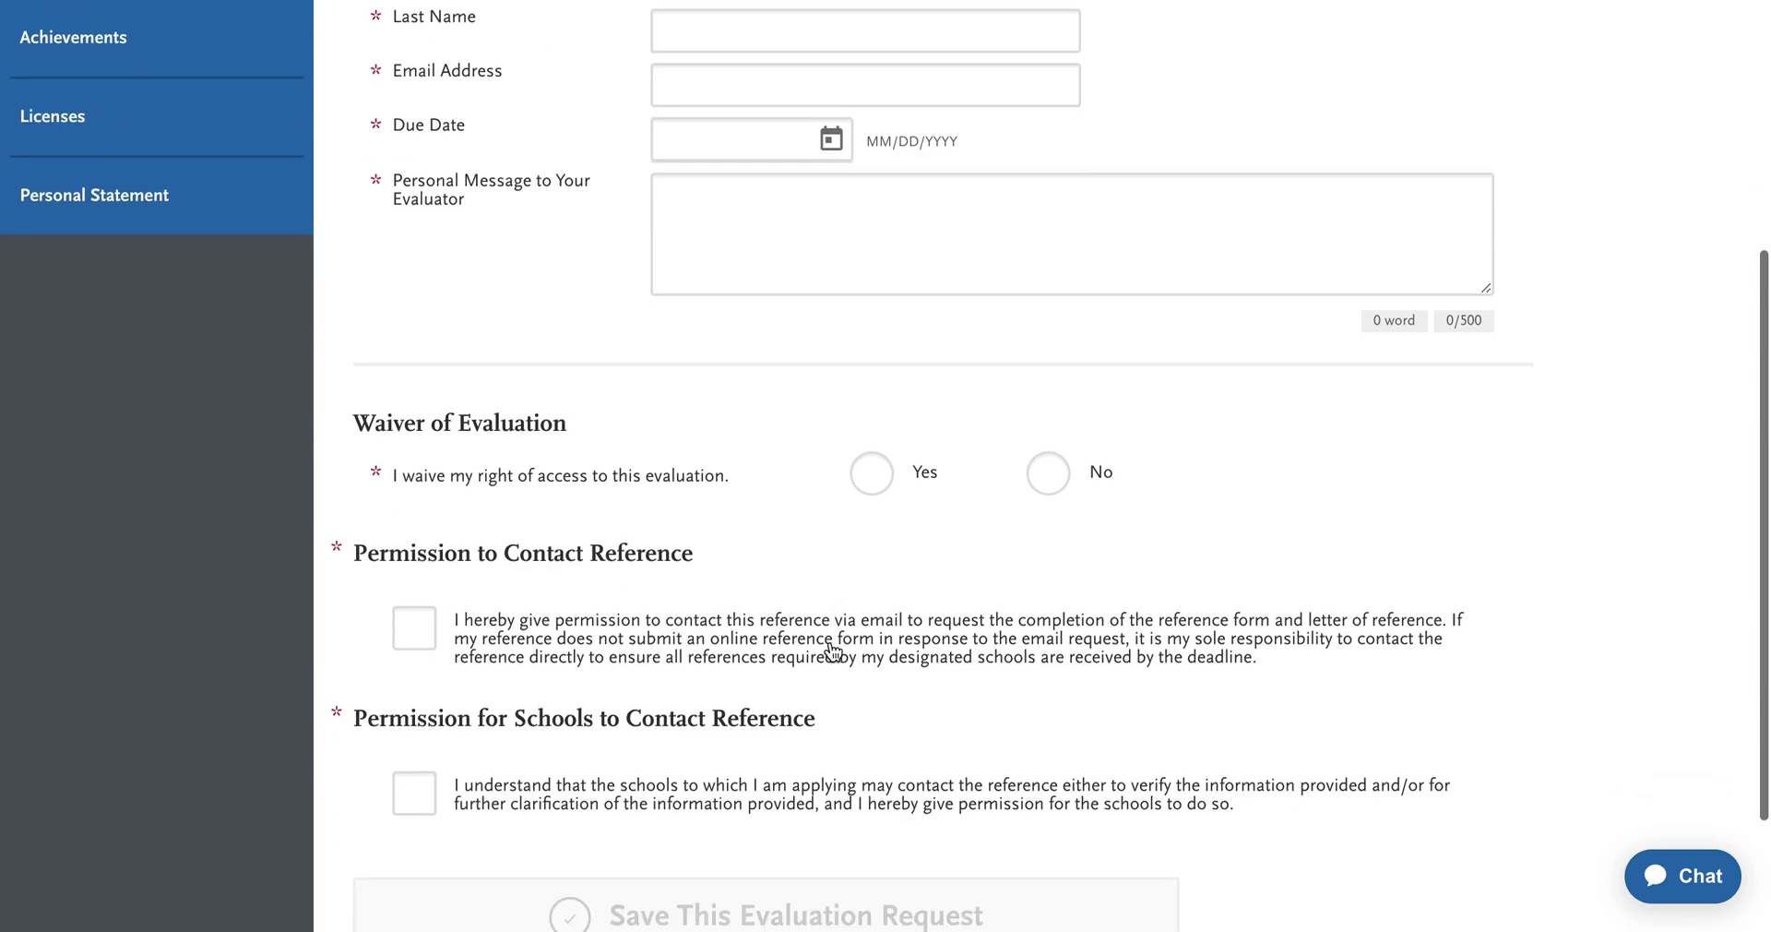
# - Grant both Permission to Contact Reference and Permission for Schools to Contact Reference in the evaluation request
pyautogui.click(426, 635)
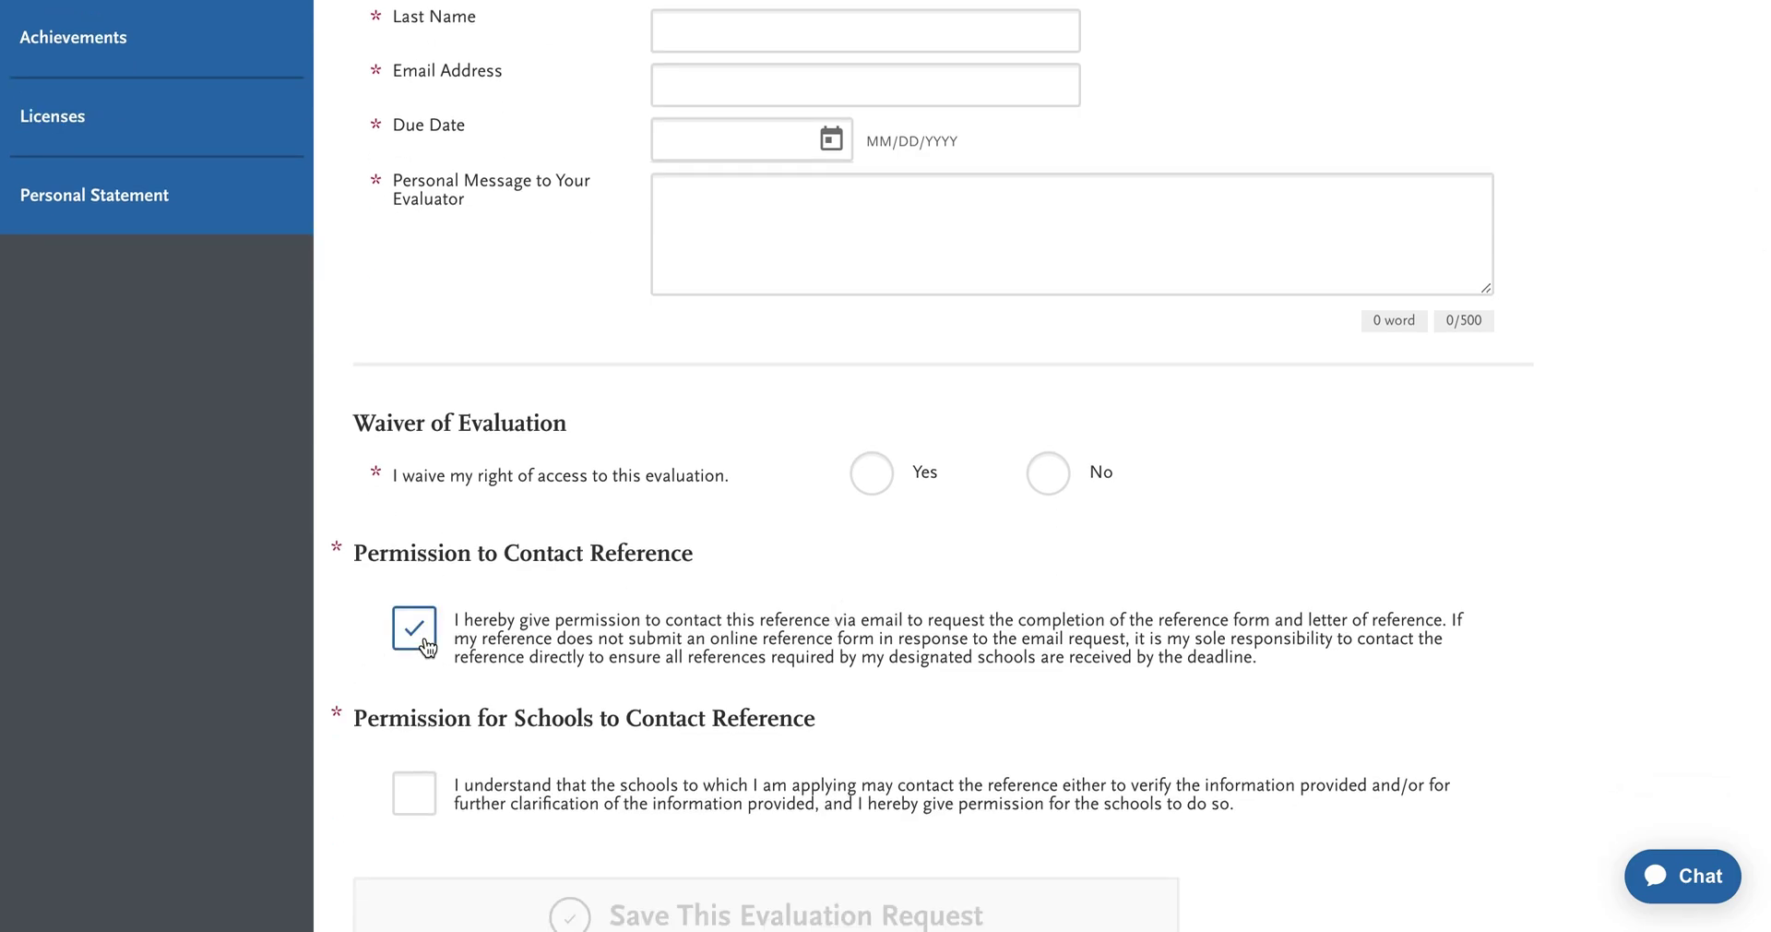
pyautogui.scroll(-2, 428, 583)
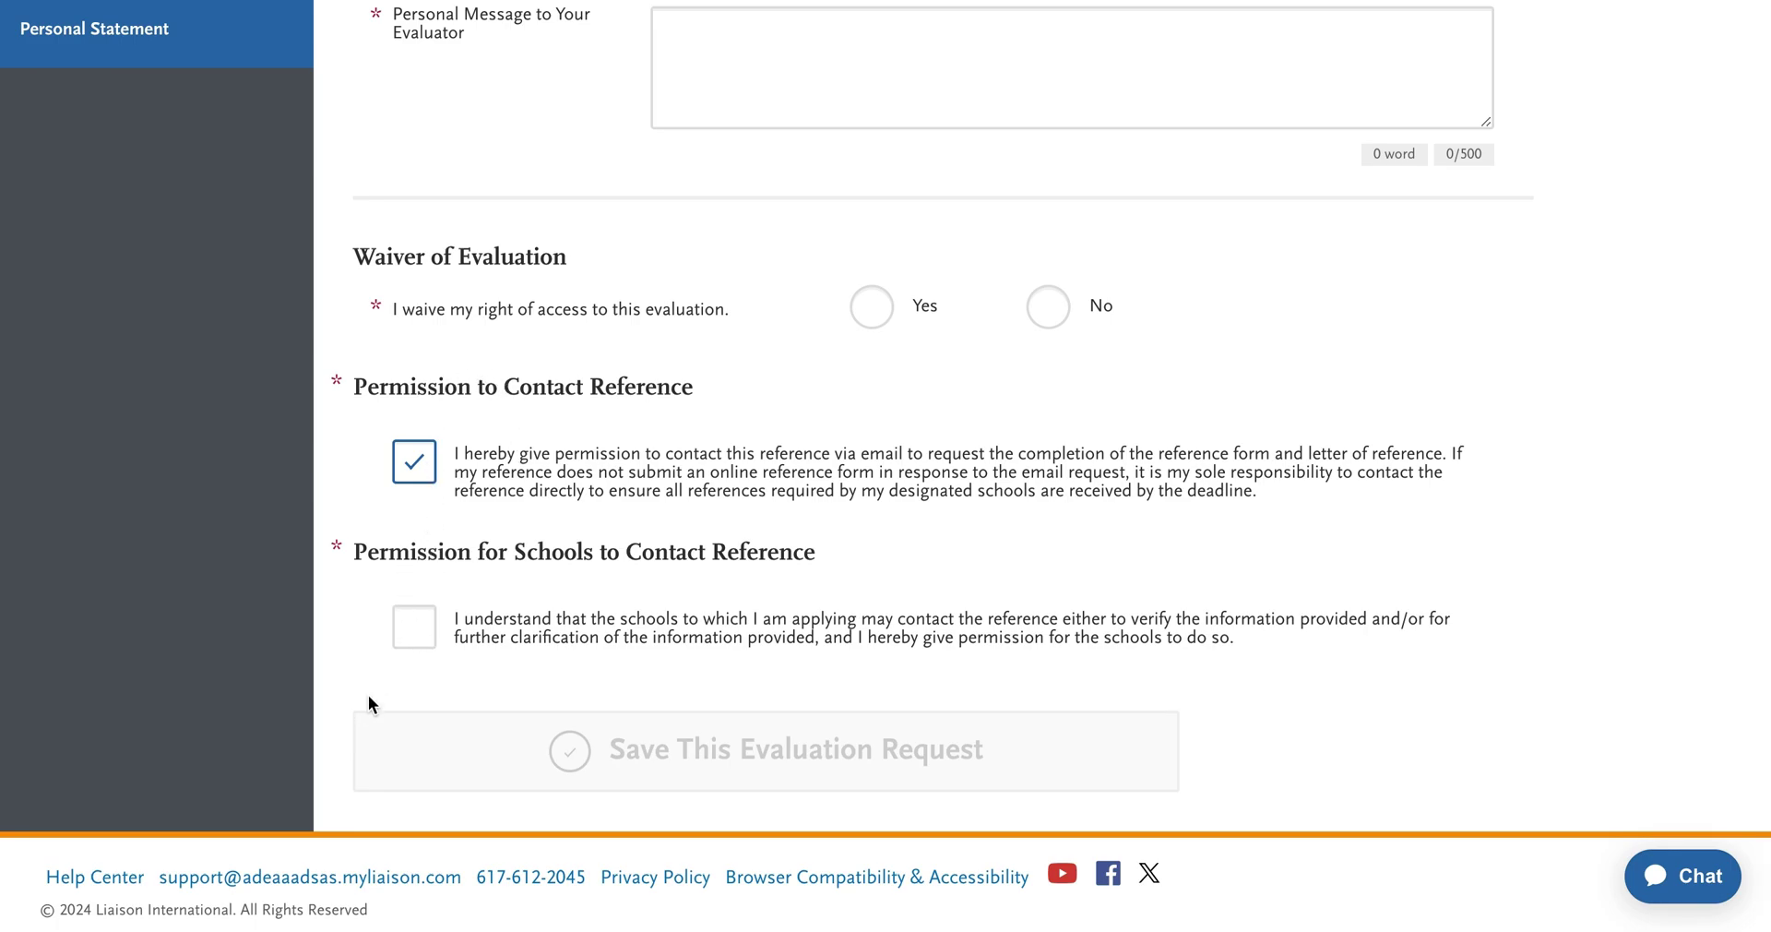
pyautogui.click(408, 631)
# - Review the instructions of the Experiences, Achievements and Licenses sections in Supporting Information
pyautogui.scroll(5, 522, 506)
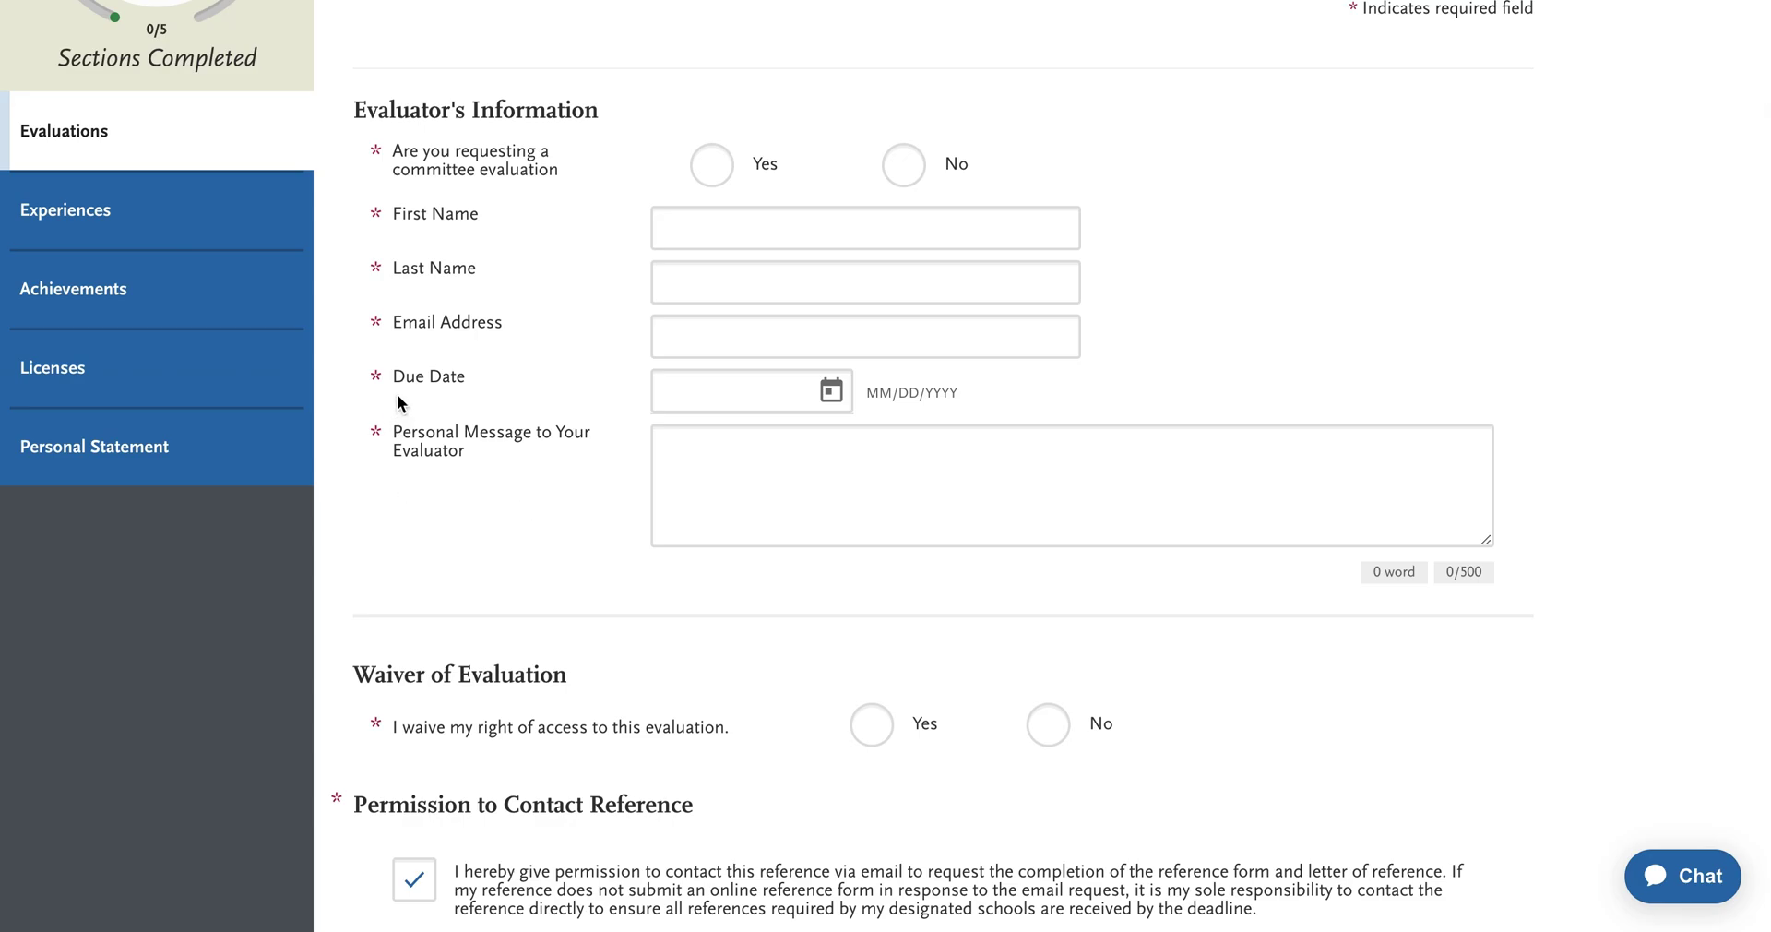
pyautogui.click(78, 217)
pyautogui.scroll(-2, 982, 318)
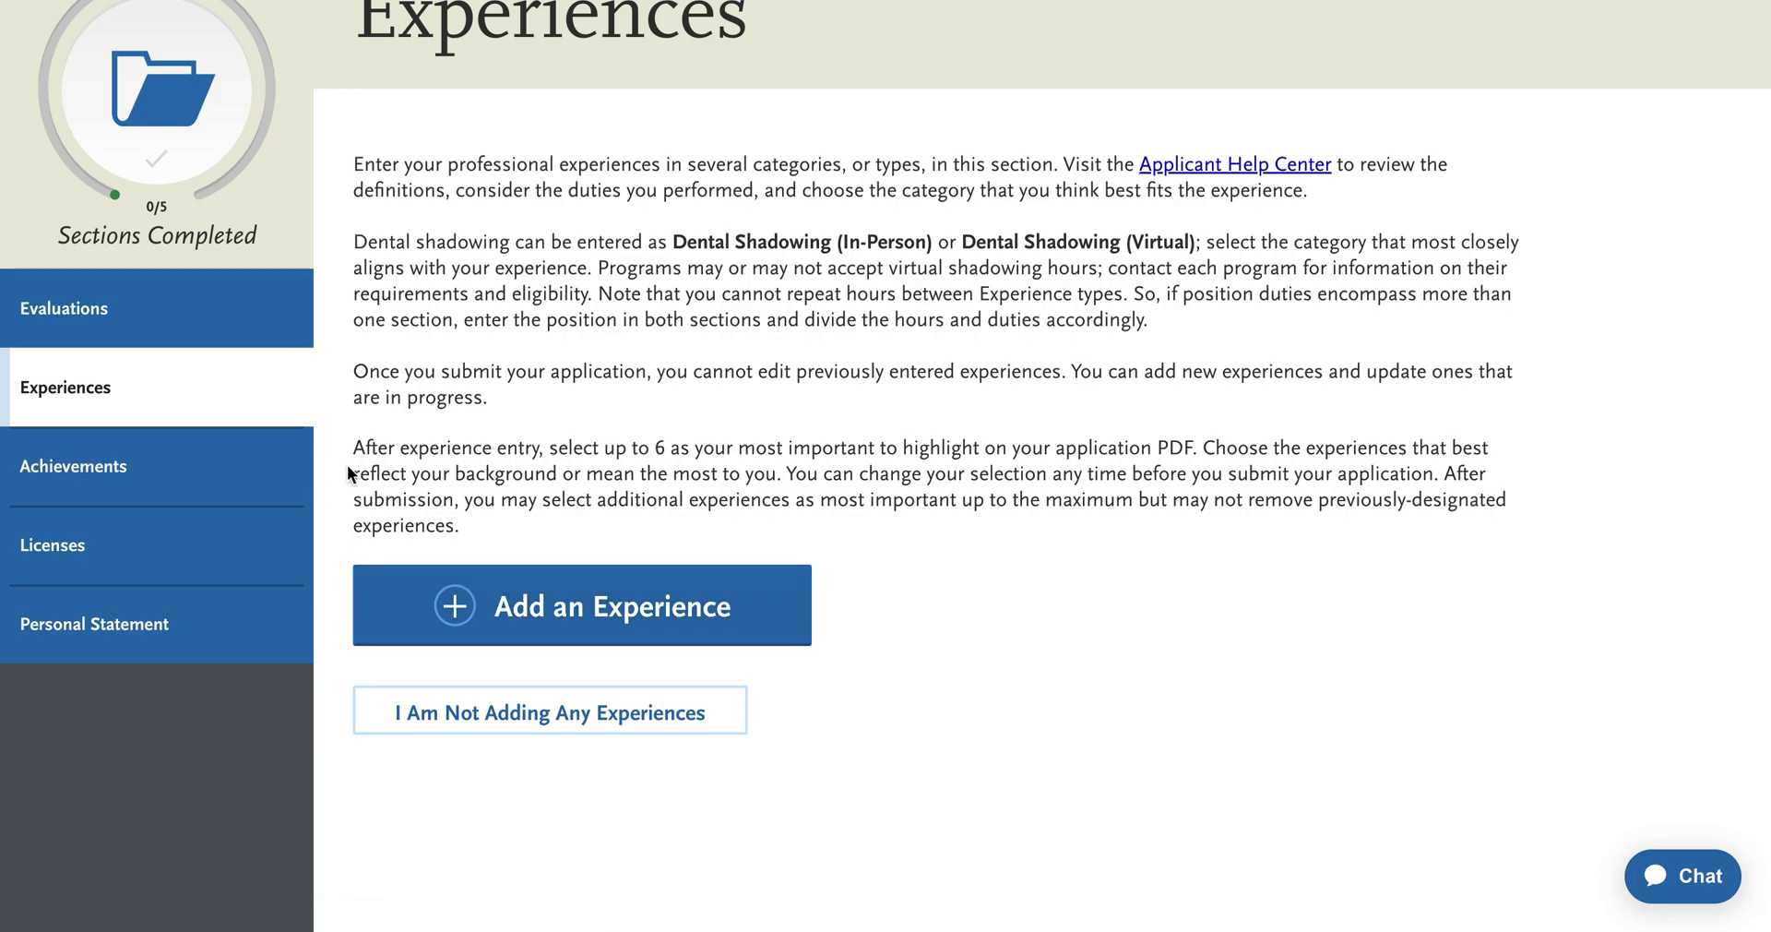
pyautogui.click(164, 503)
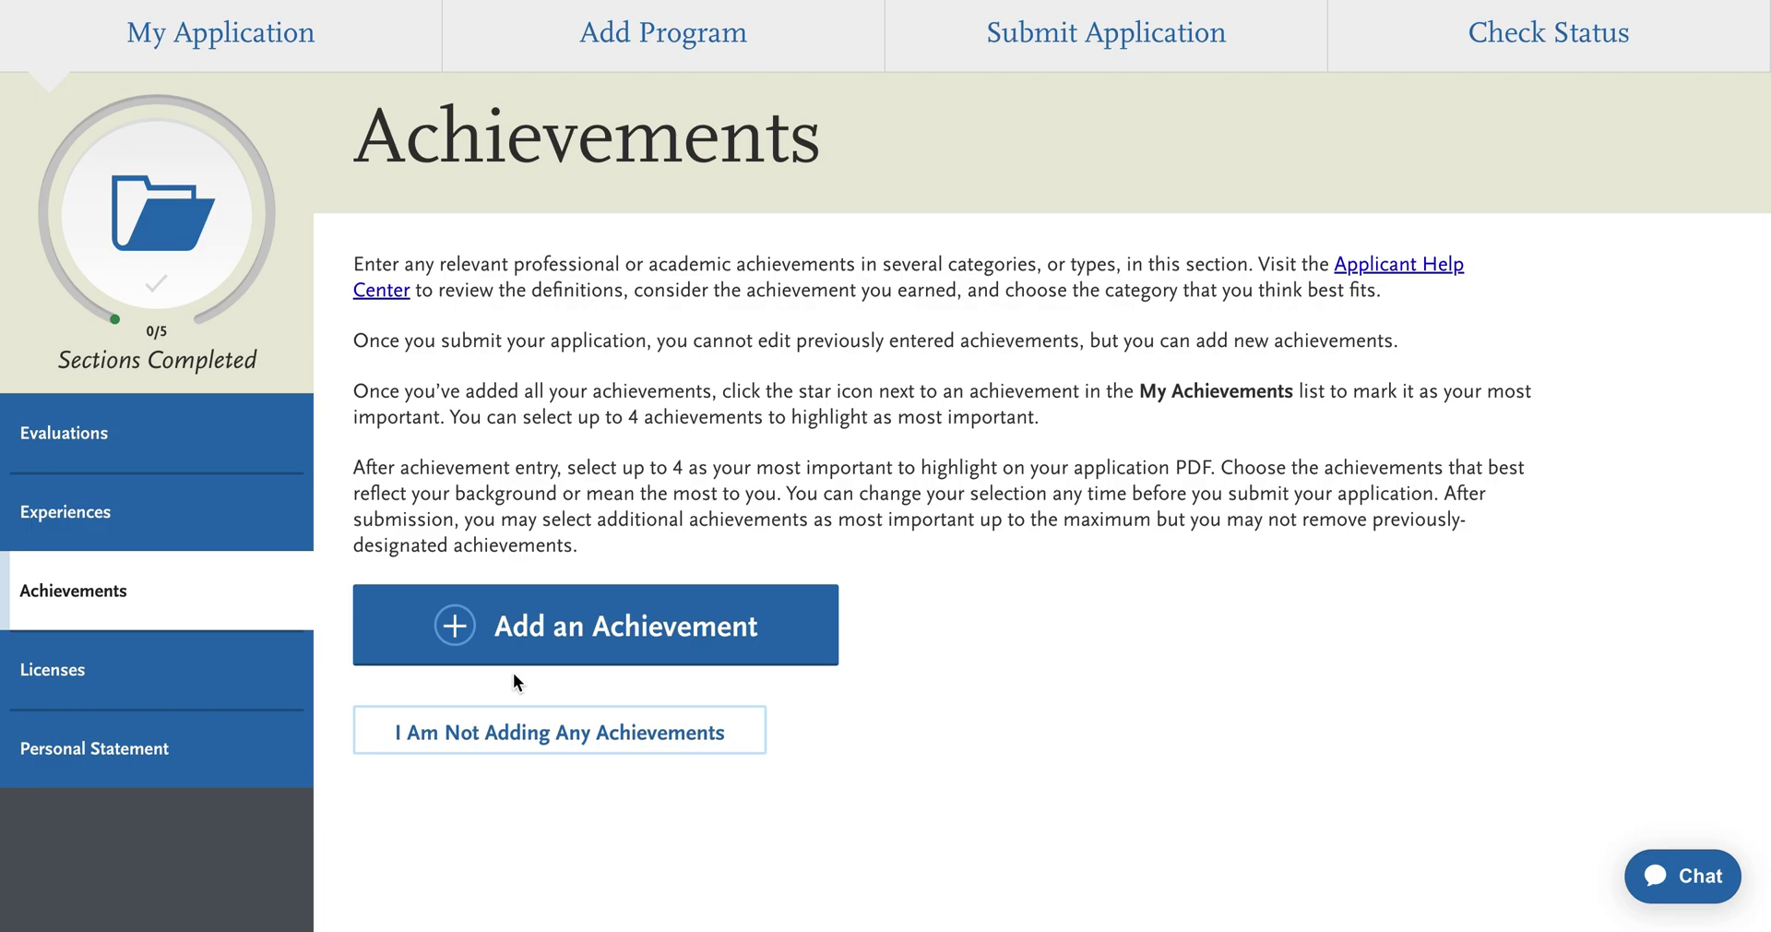
pyautogui.click(89, 698)
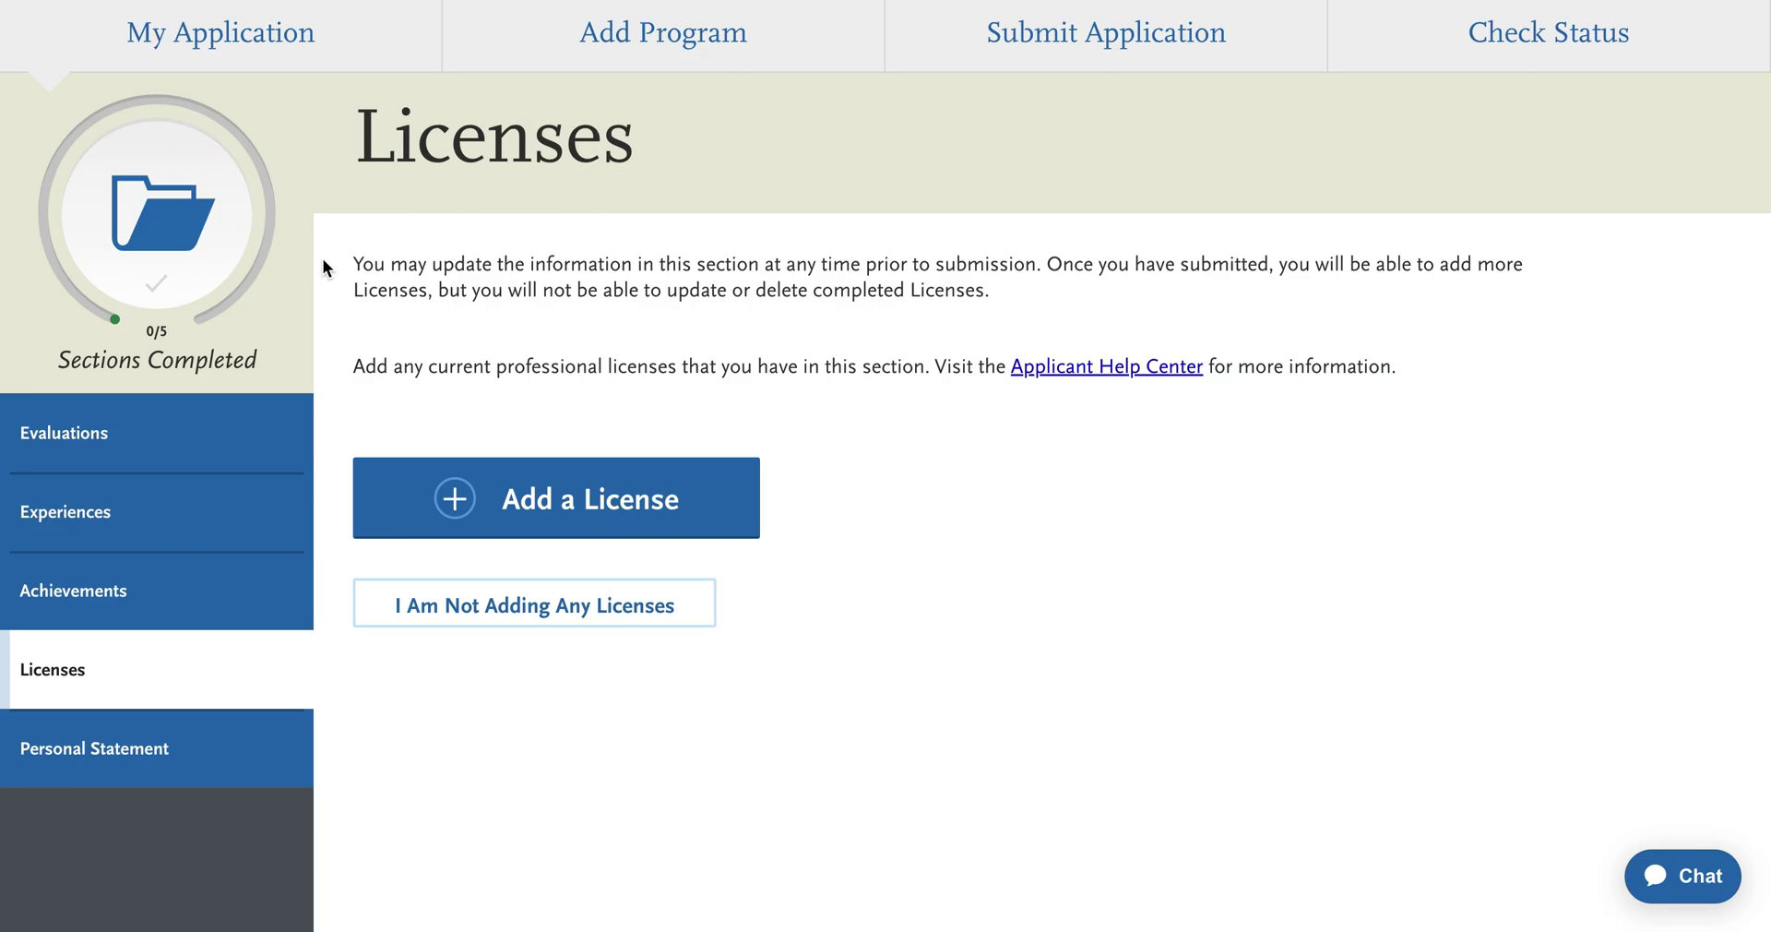
# - Open the Personal Statement section and highlight its prompt asking why the applicant wants to pursue a dental career
pyautogui.click(100, 748)
pyautogui.scroll(-1, 784, 637)
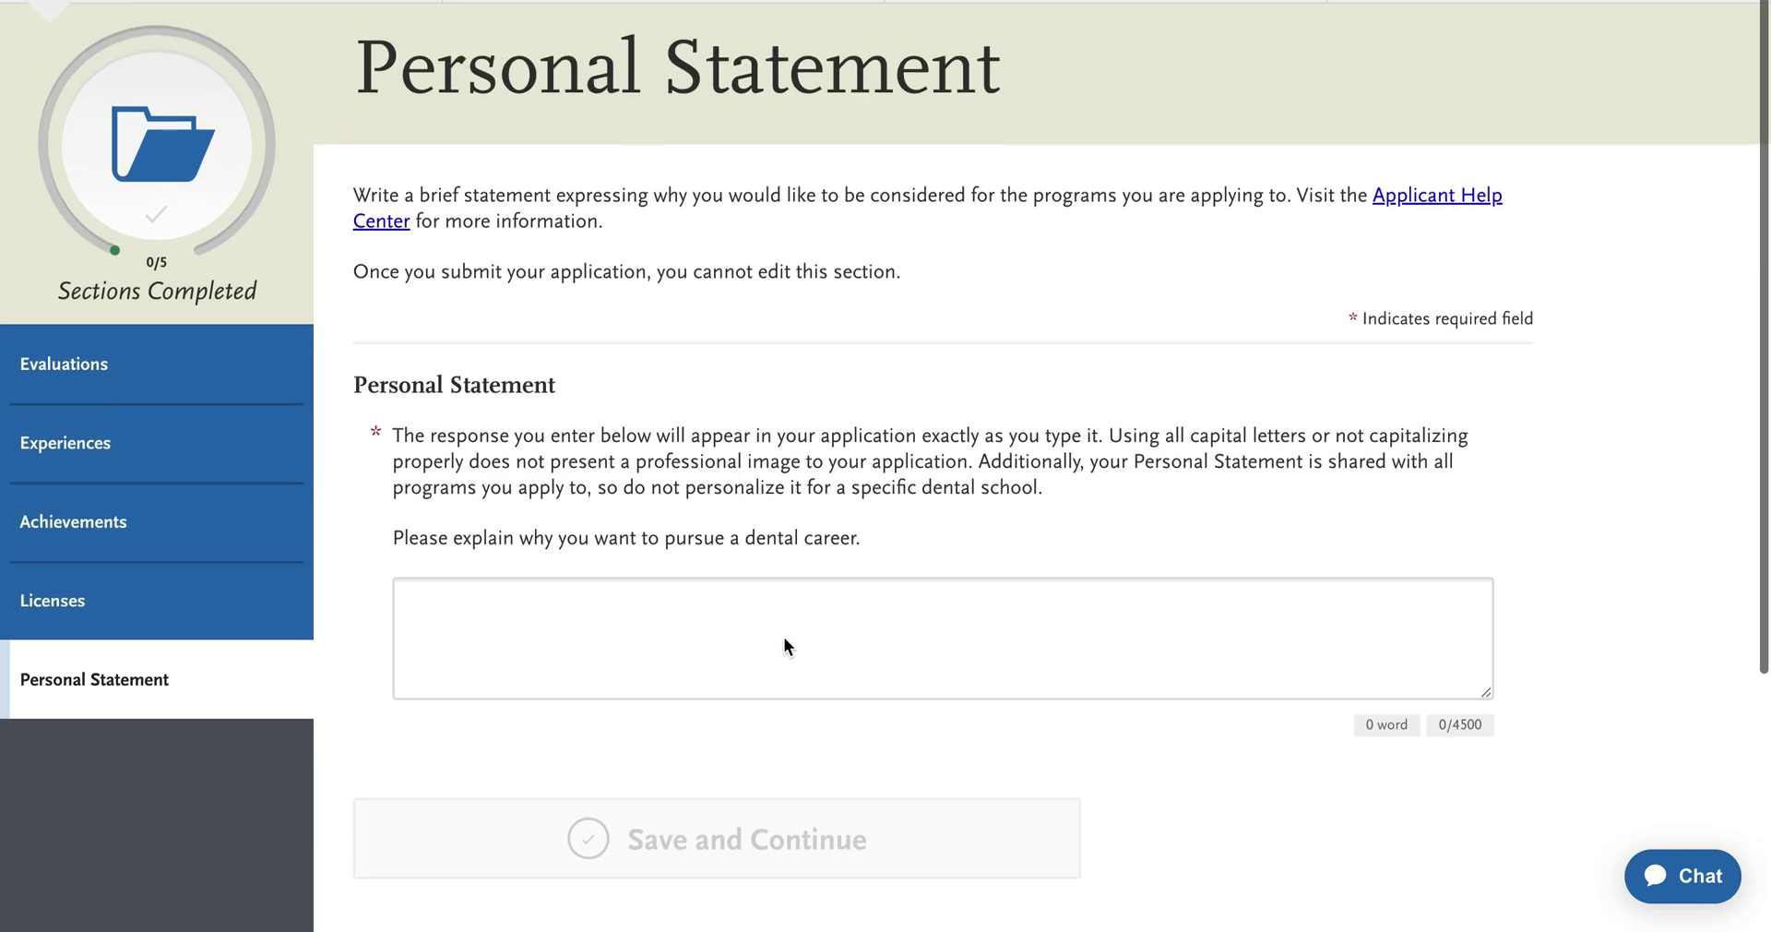
pyautogui.scroll(-1, 784, 637)
pyautogui.click(740, 568)
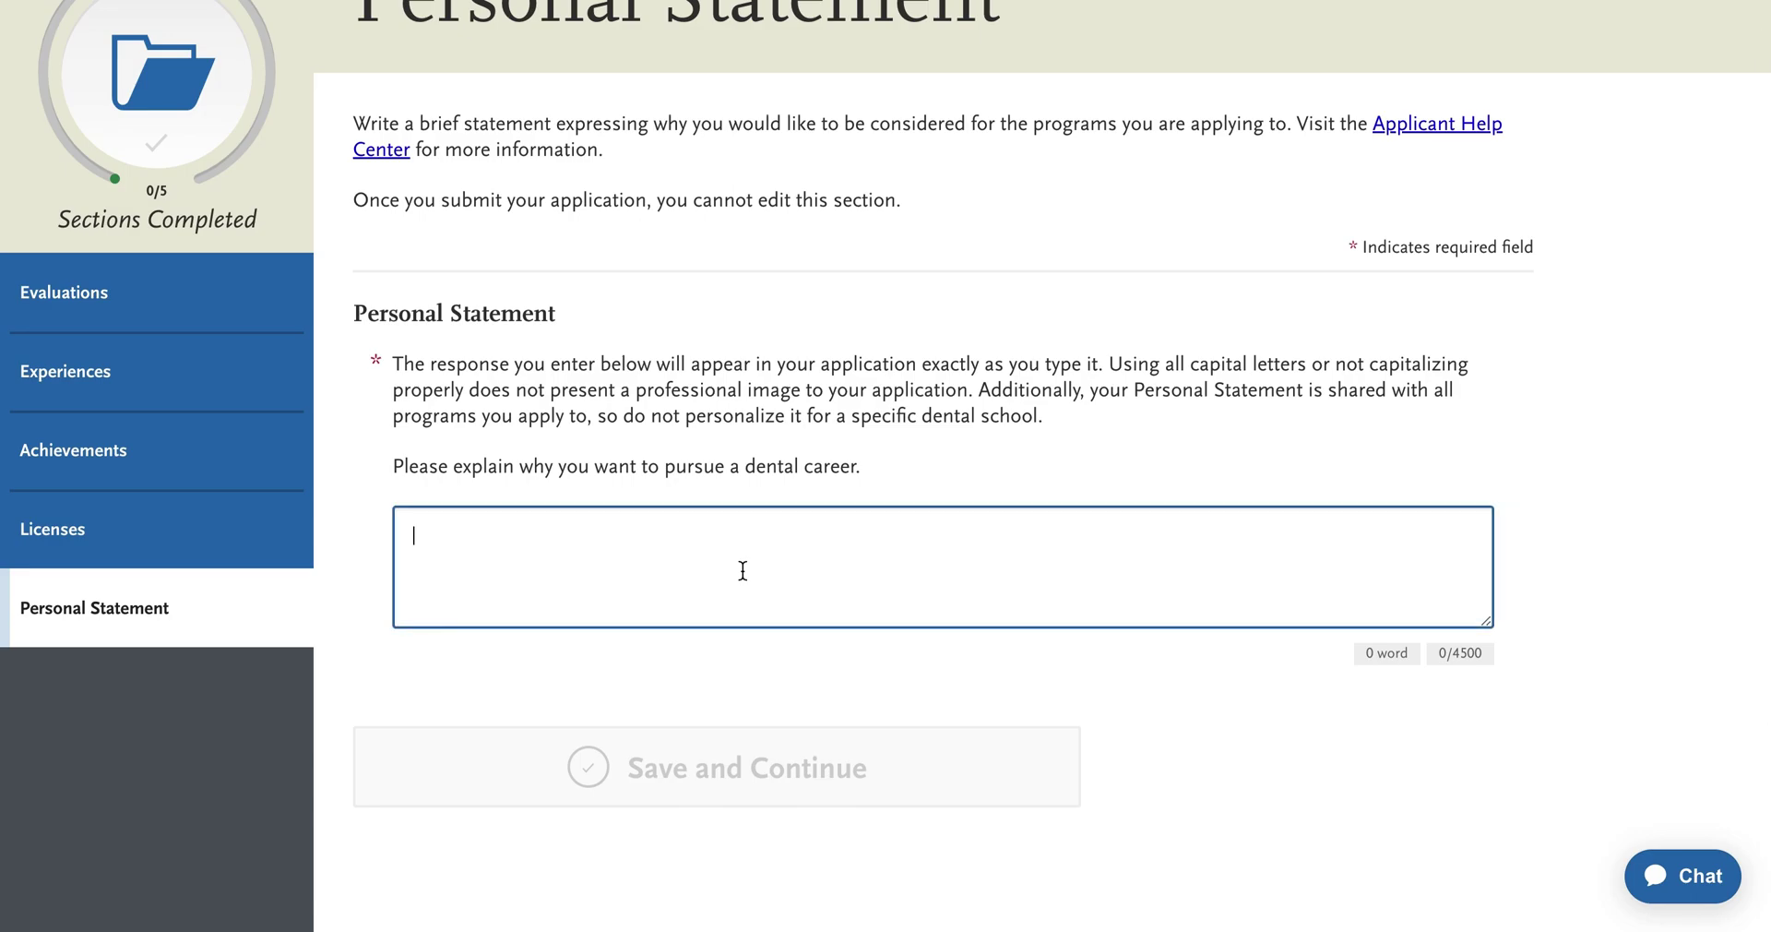
pyautogui.click(1199, 452)
pyautogui.moveTo(1199, 453); pyautogui.dragTo(998, 491)
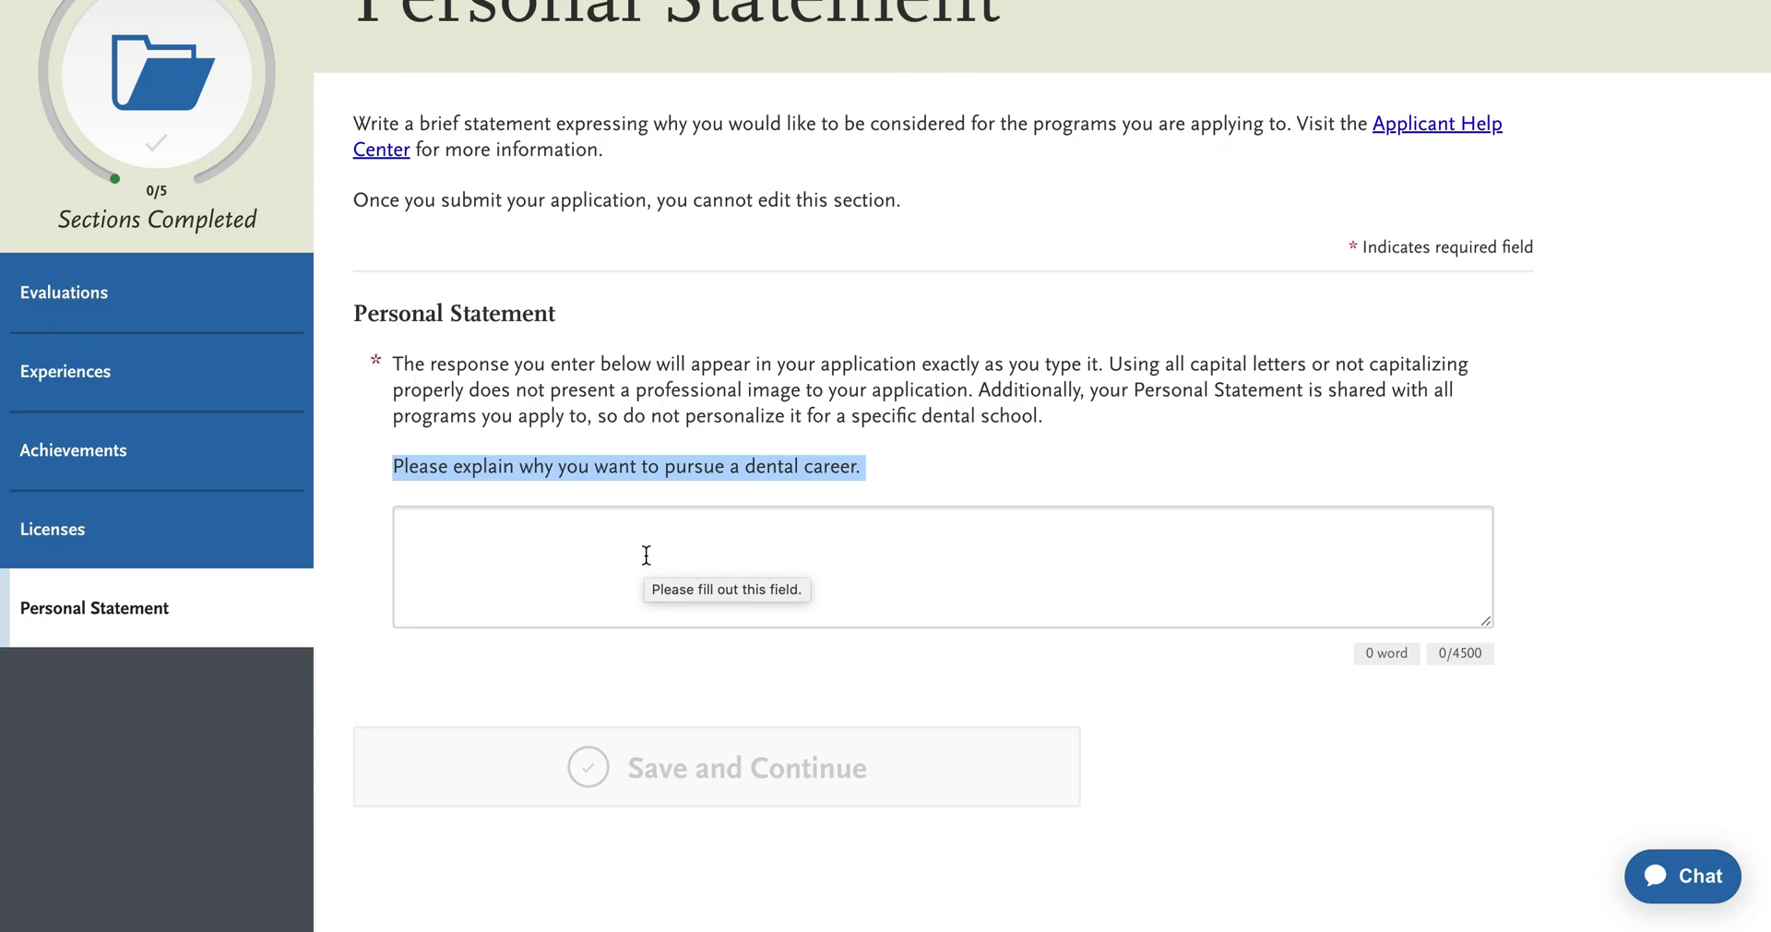
# - Return to the My Application dashboard and open a new college or university entry under Colleges and Universities Attended in Academic History
pyautogui.scroll(3, 647, 554)
pyautogui.click(238, 57)
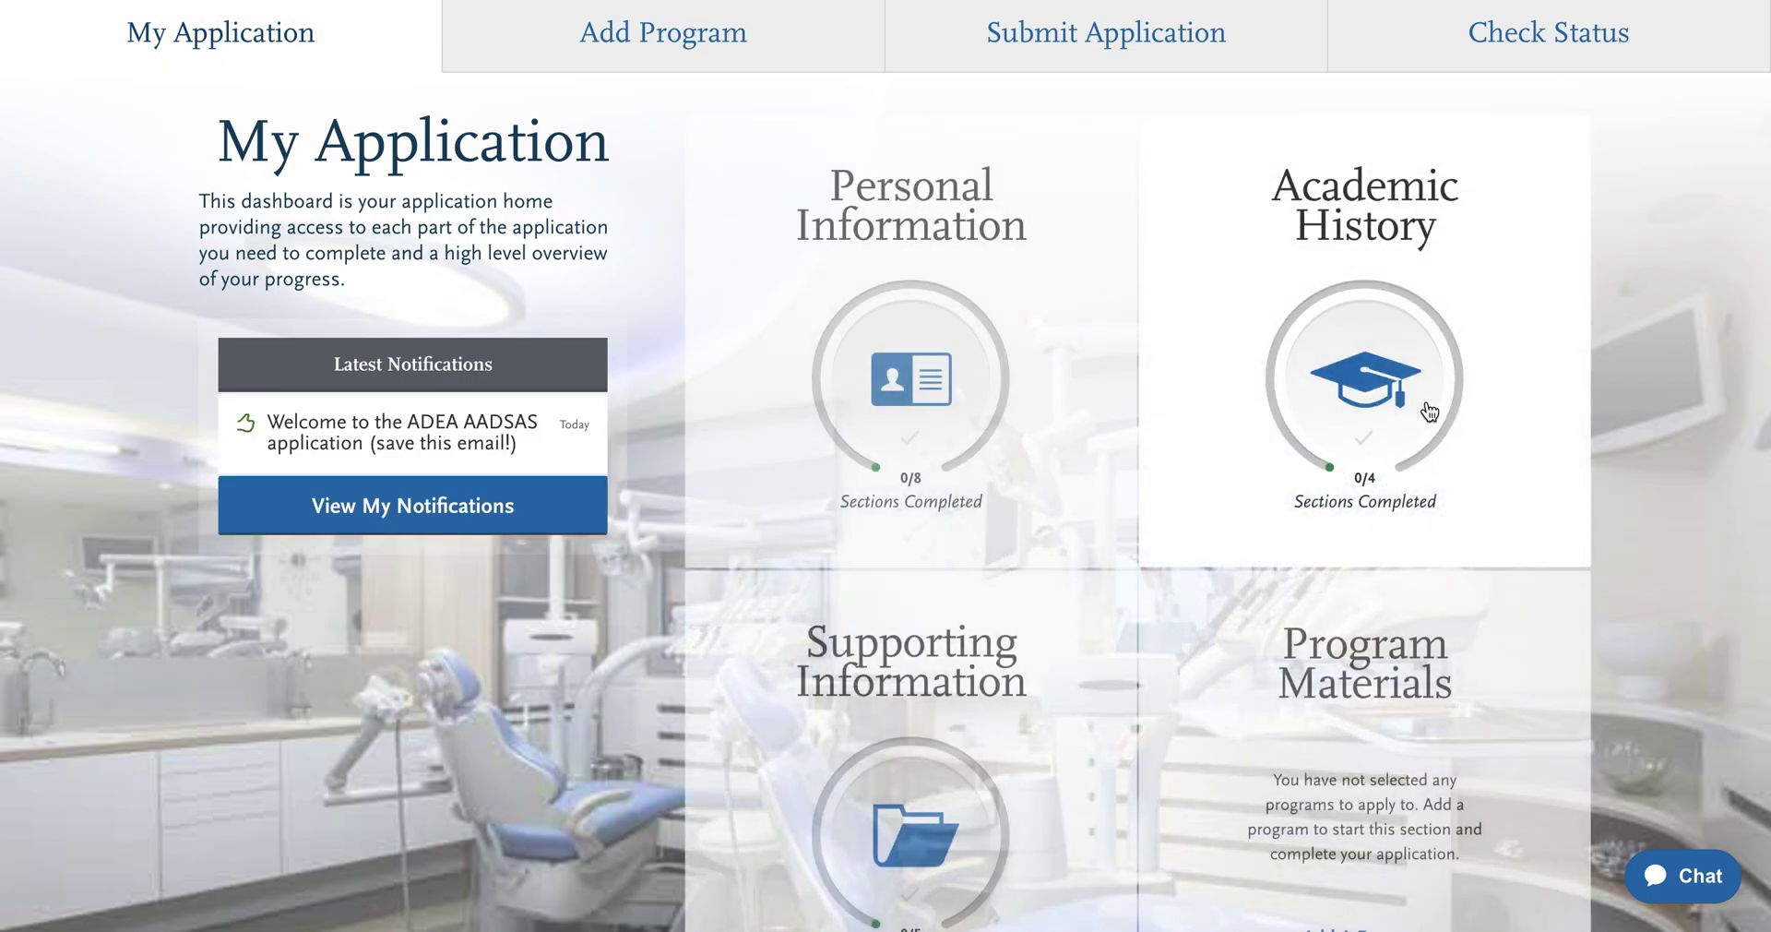
pyautogui.click(1439, 395)
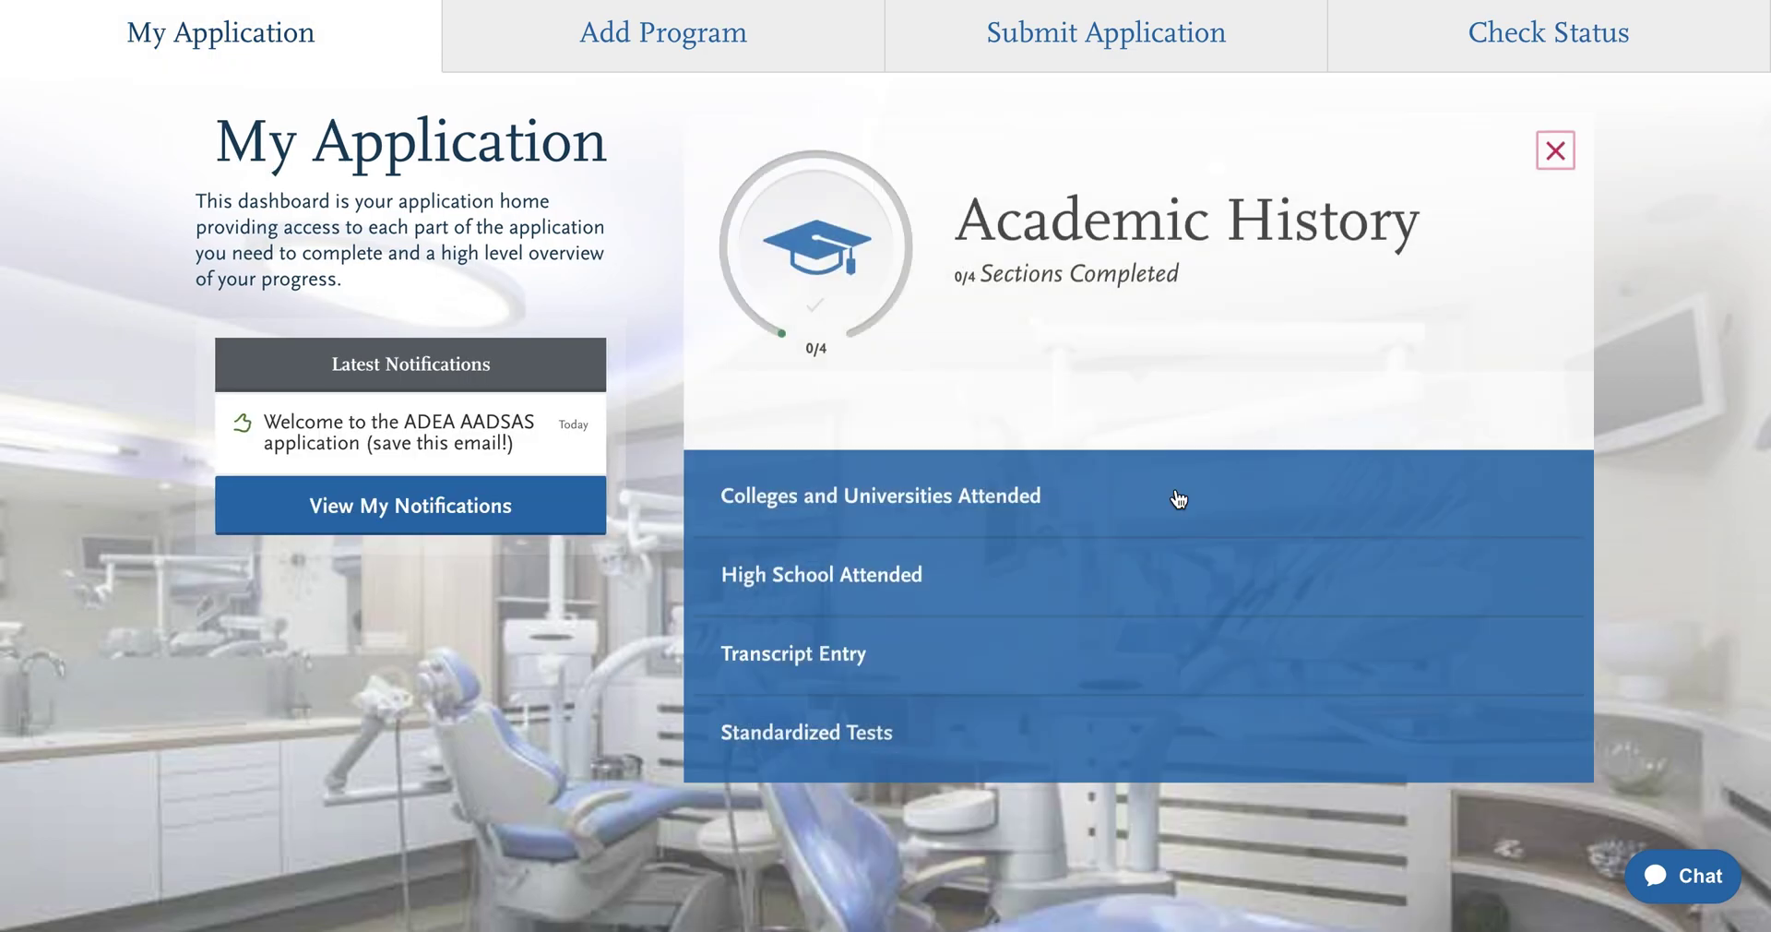
pyautogui.click(969, 518)
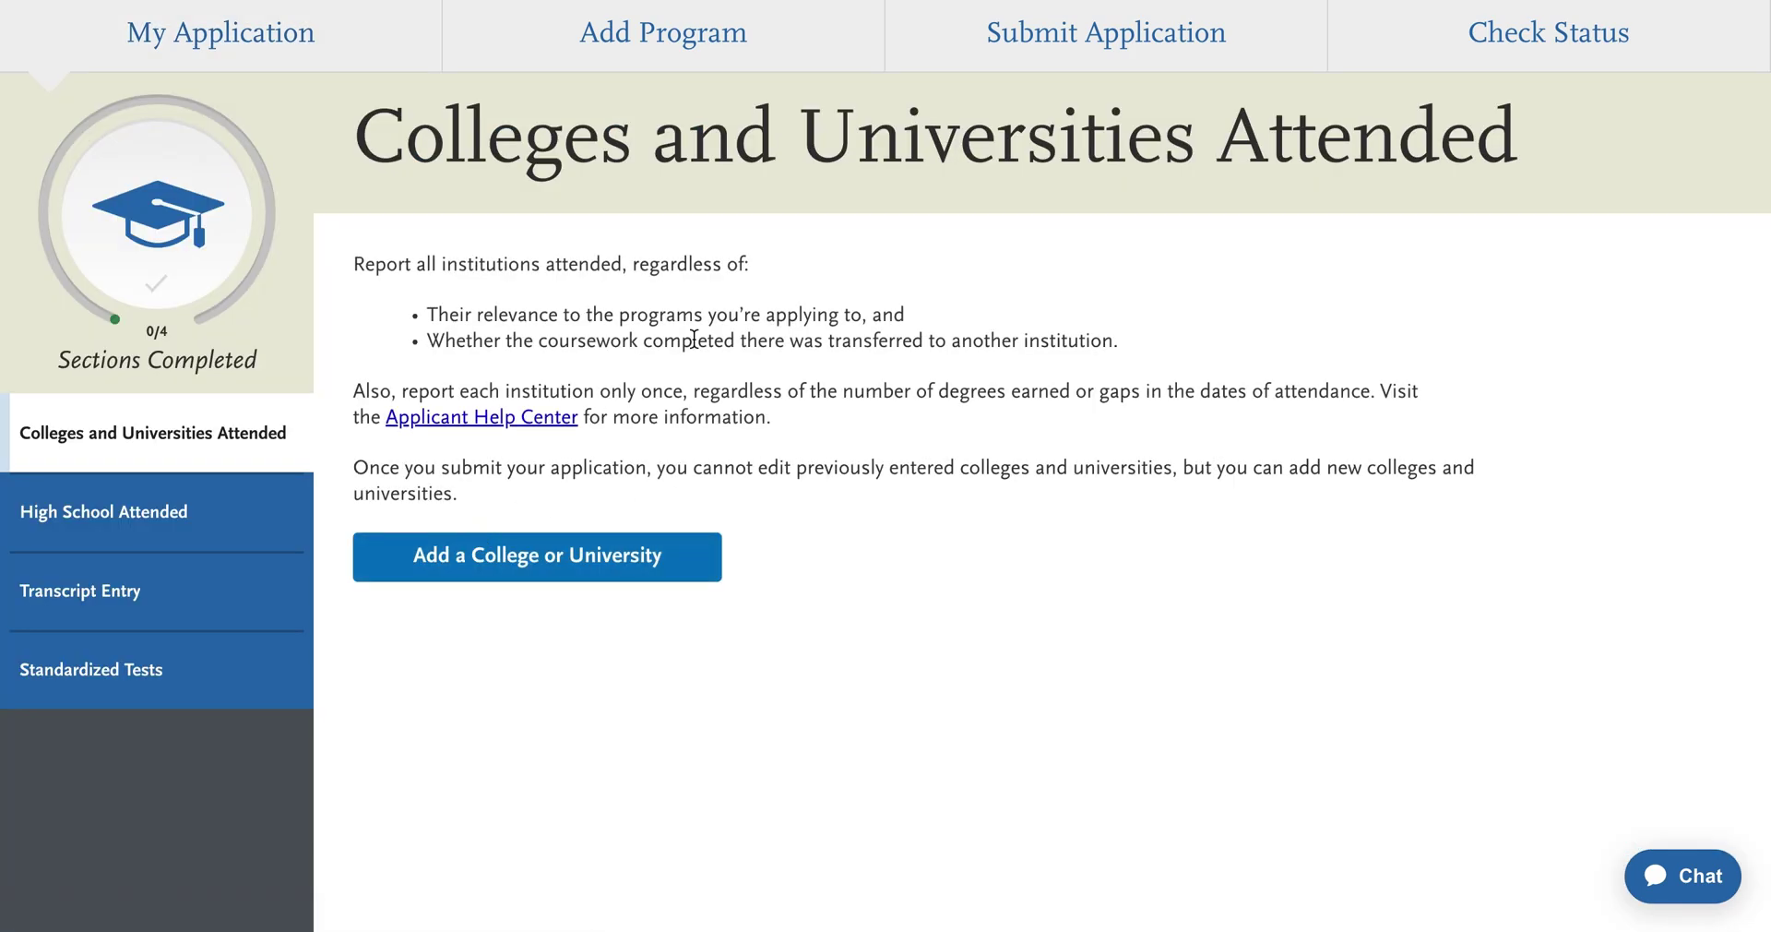
pyautogui.click(486, 559)
pyautogui.click(535, 441)
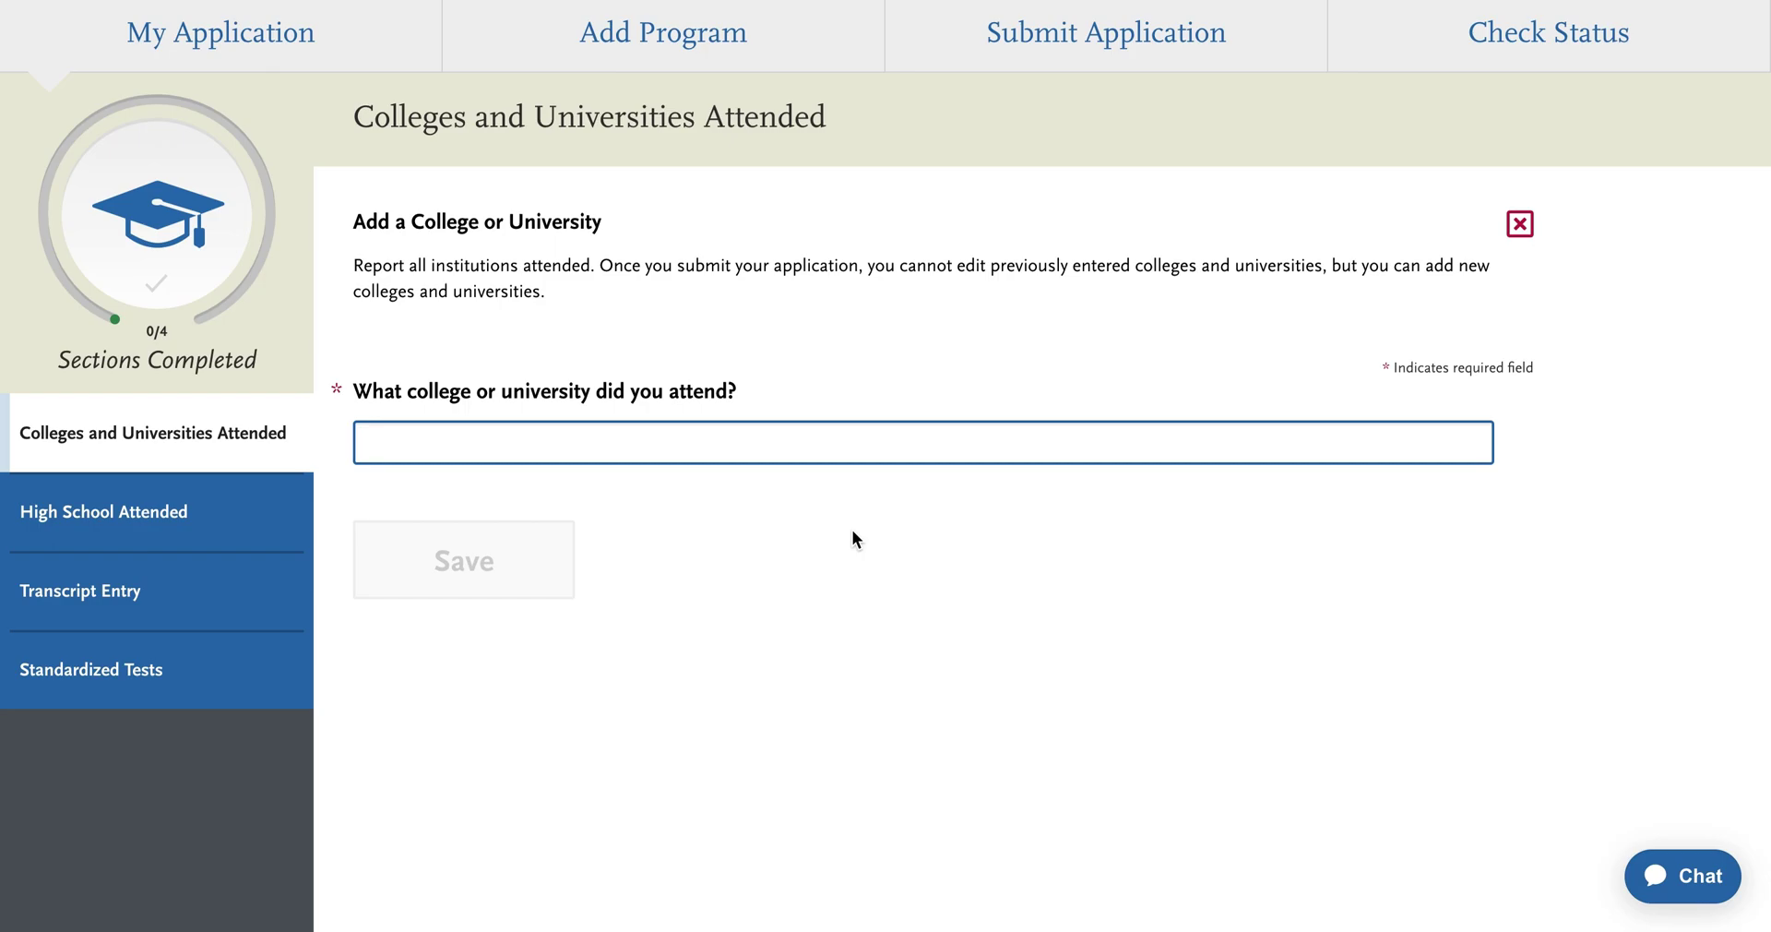
# - Review the High School Attended section and the Transcript Entry instructions in Academic History
pyautogui.click(28, 542)
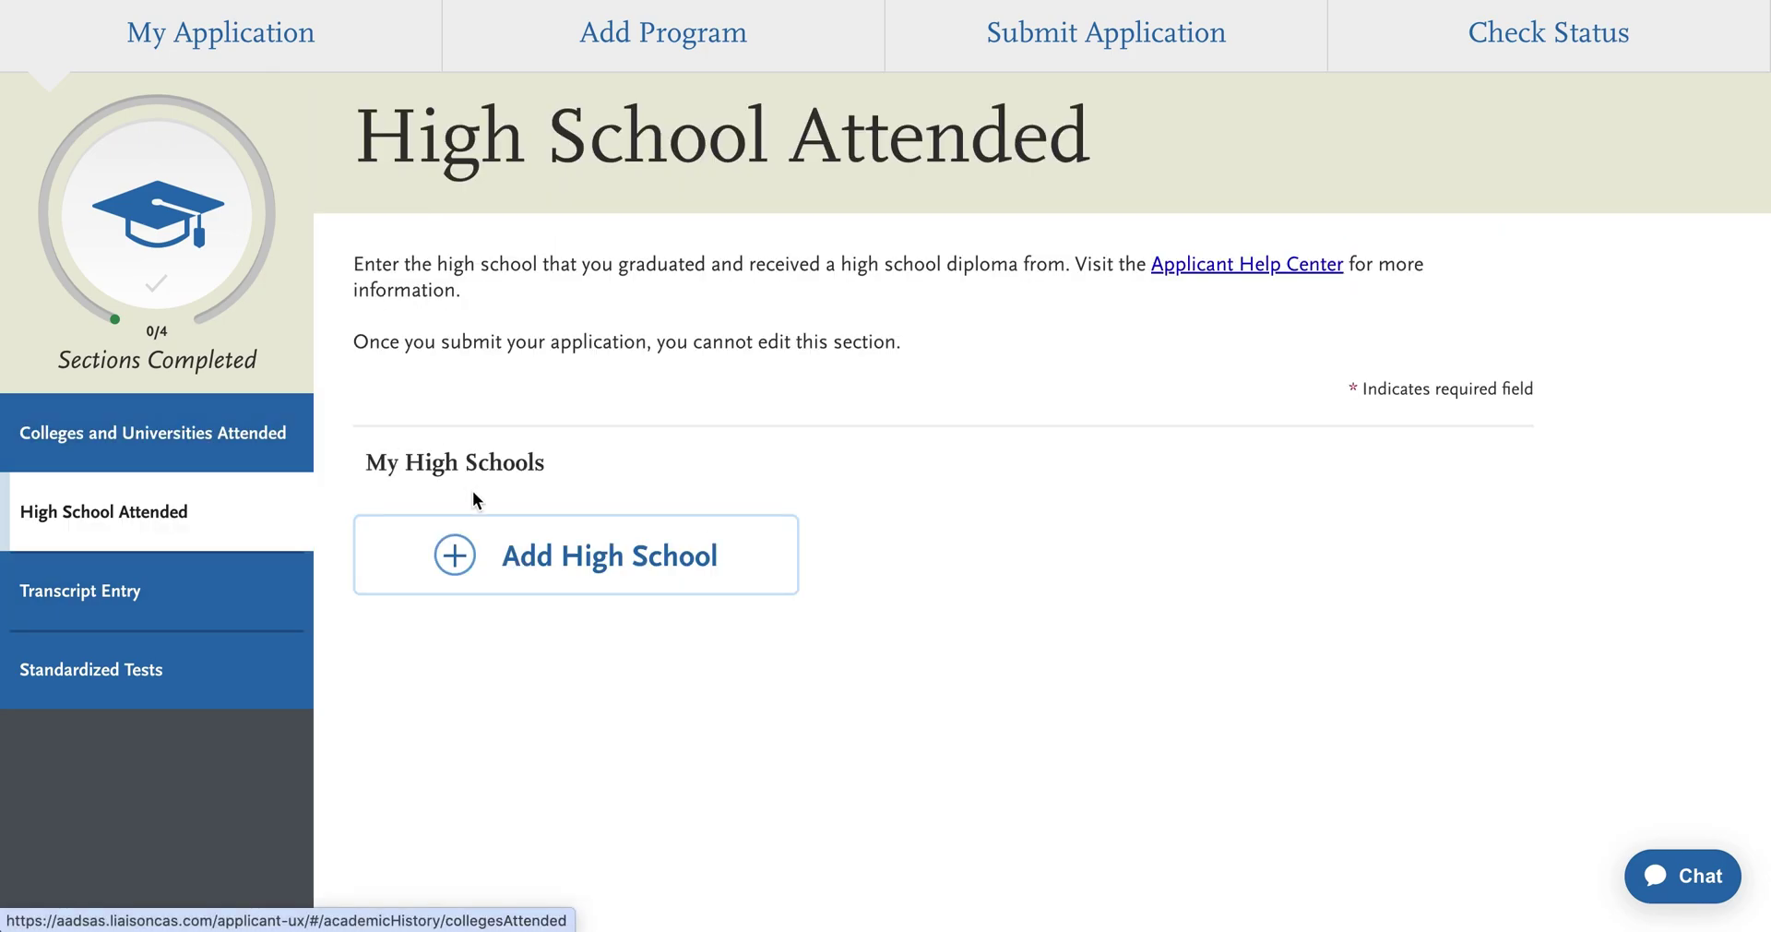
pyautogui.click(69, 600)
pyautogui.scroll(-5, 639, 579)
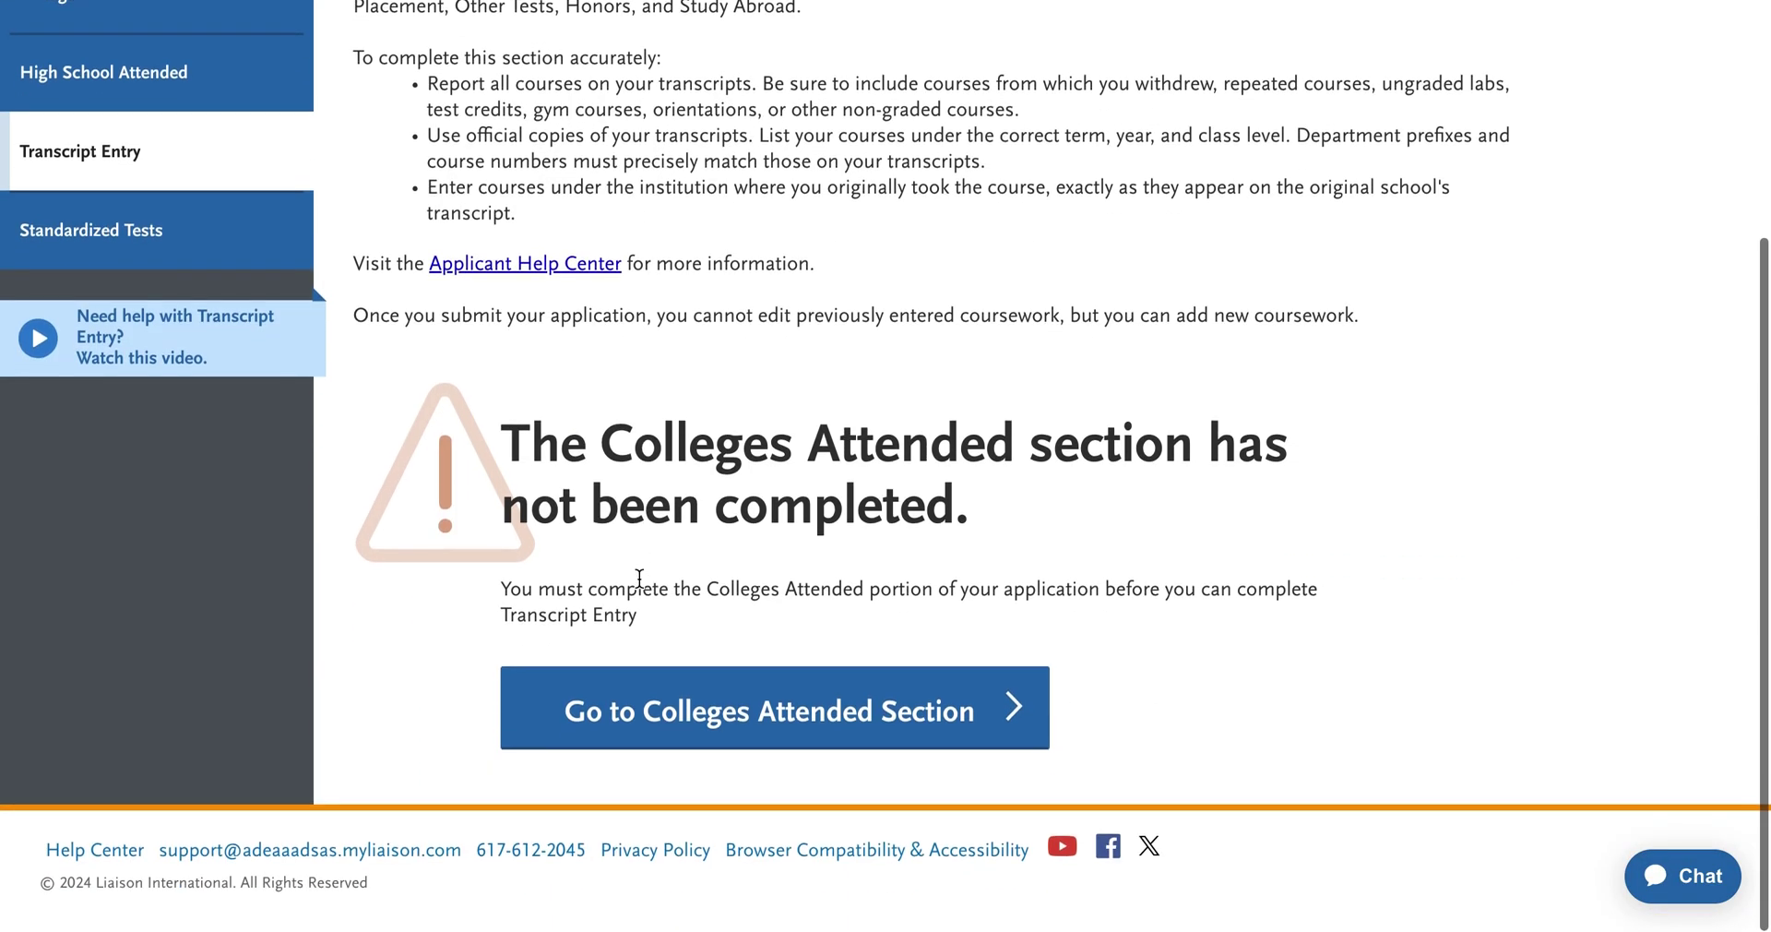
# - Review the Transcript Entry requirements and go to the Colleges and Universities Attended section
pyautogui.scroll(4, 640, 578)
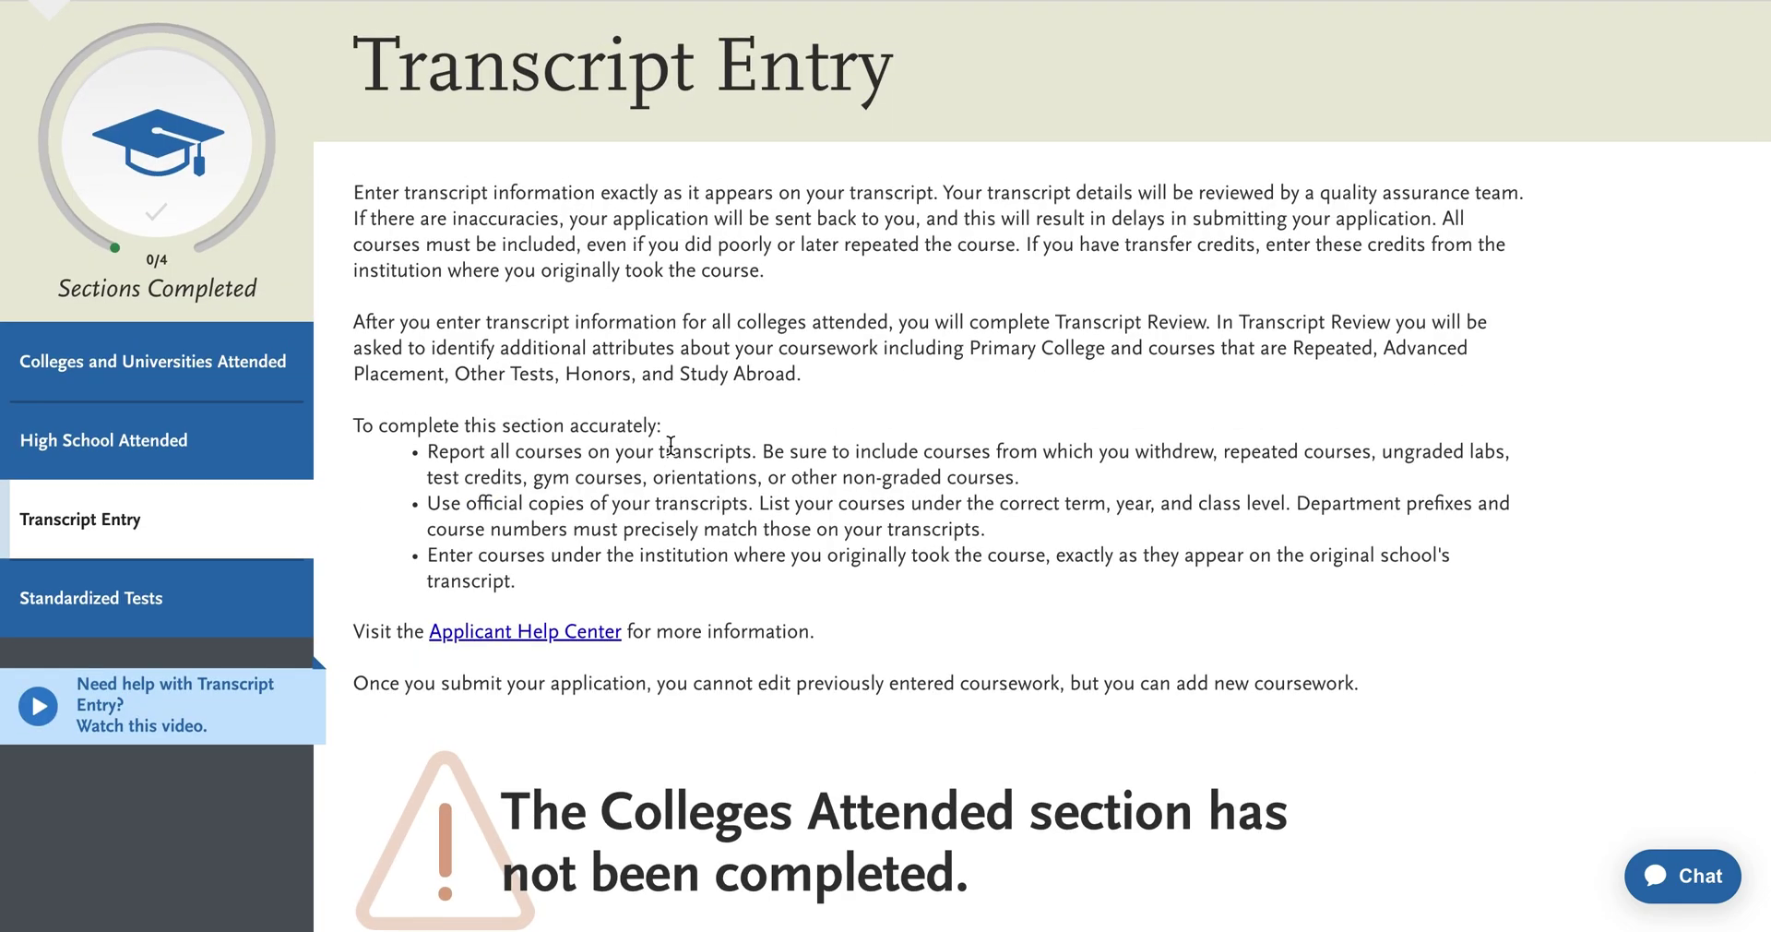
pyautogui.scroll(-2, 671, 445)
pyautogui.scroll(-3, 670, 445)
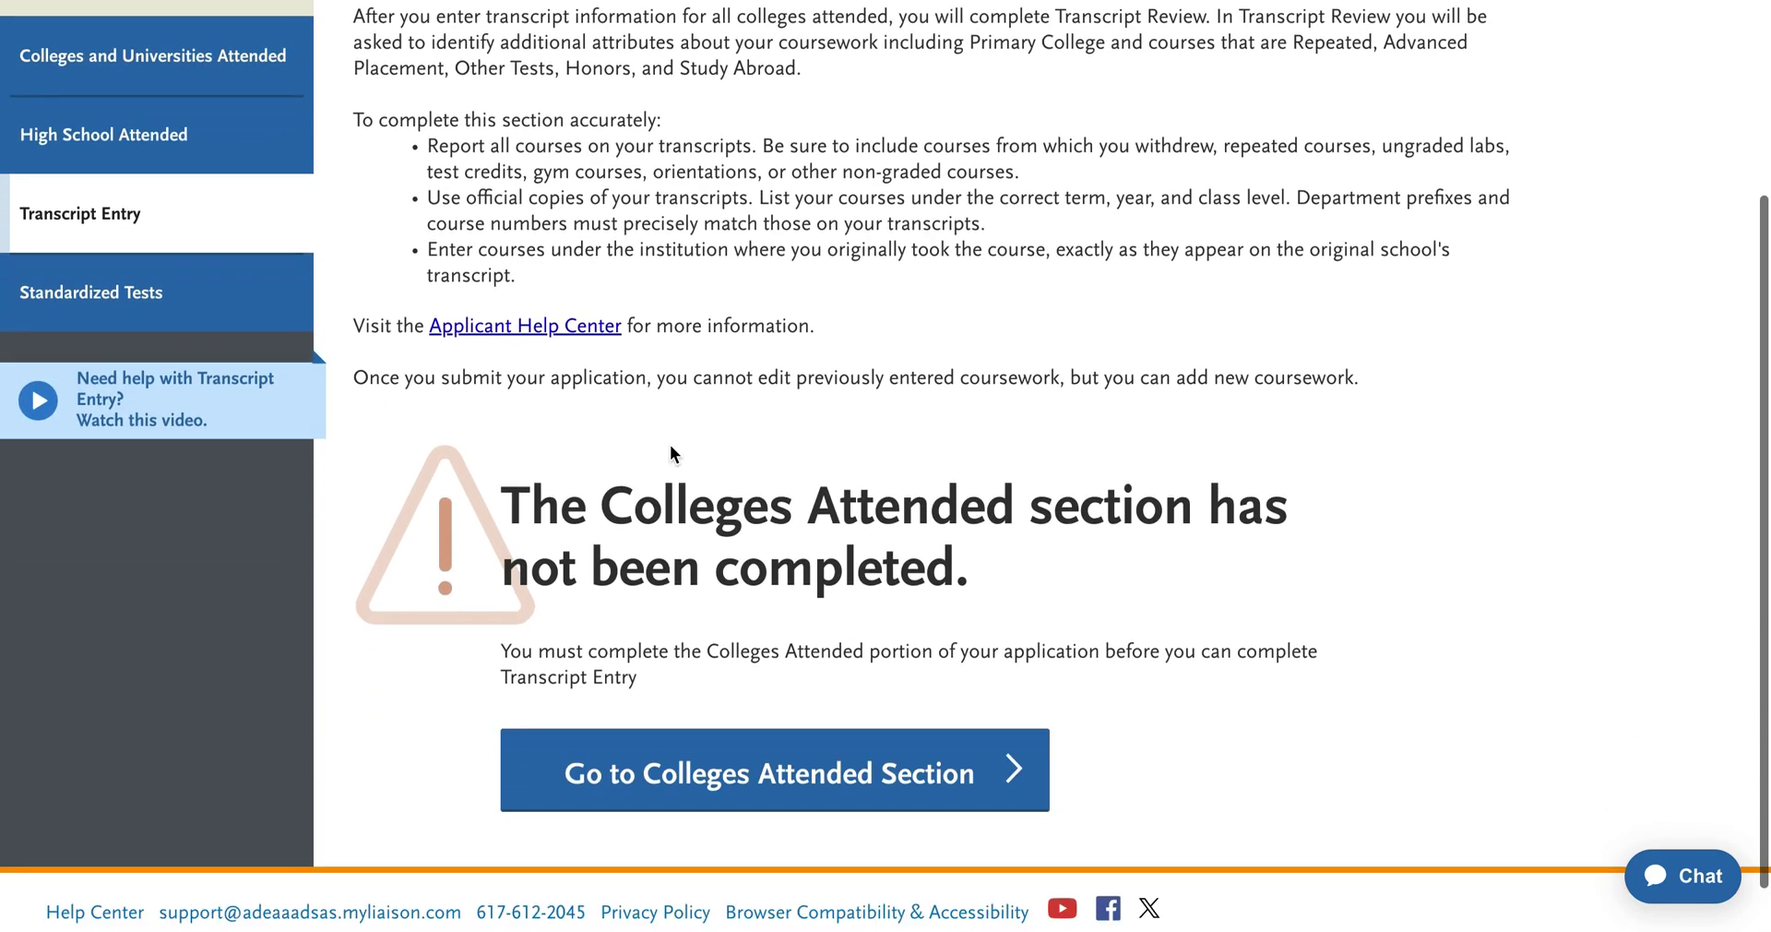
pyautogui.click(703, 778)
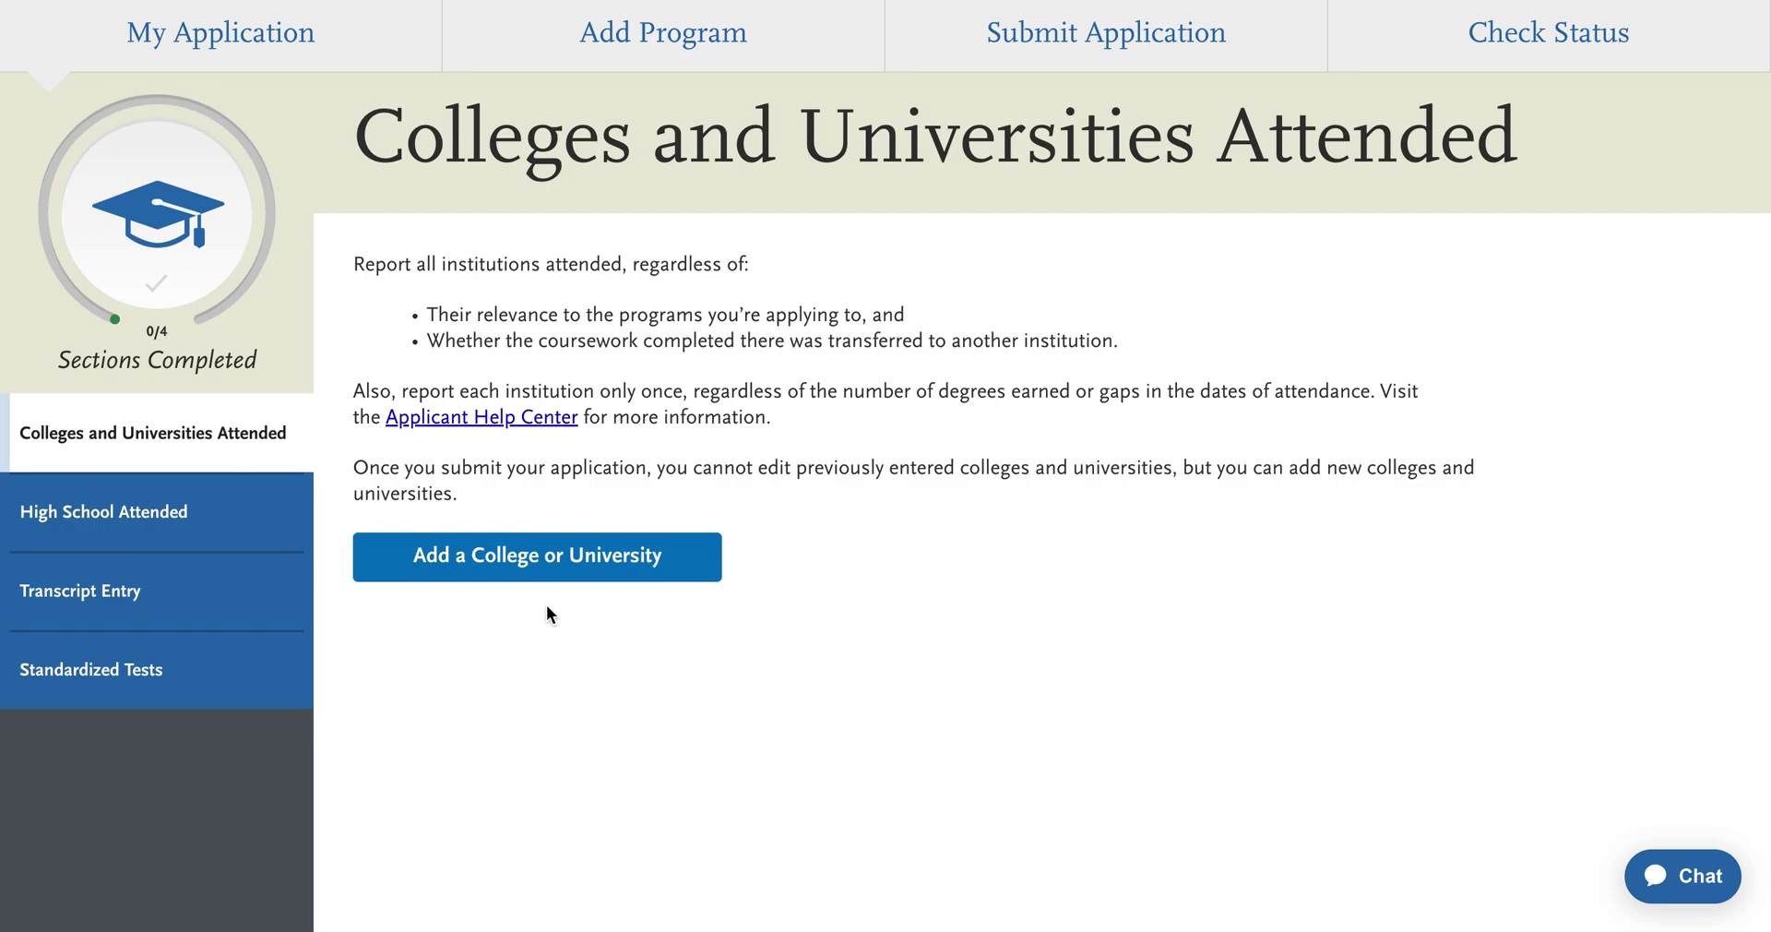
# - Open the Standardized Tests section of Academic History and review its self-reporting instructions and DAT score options
pyautogui.click(100, 679)
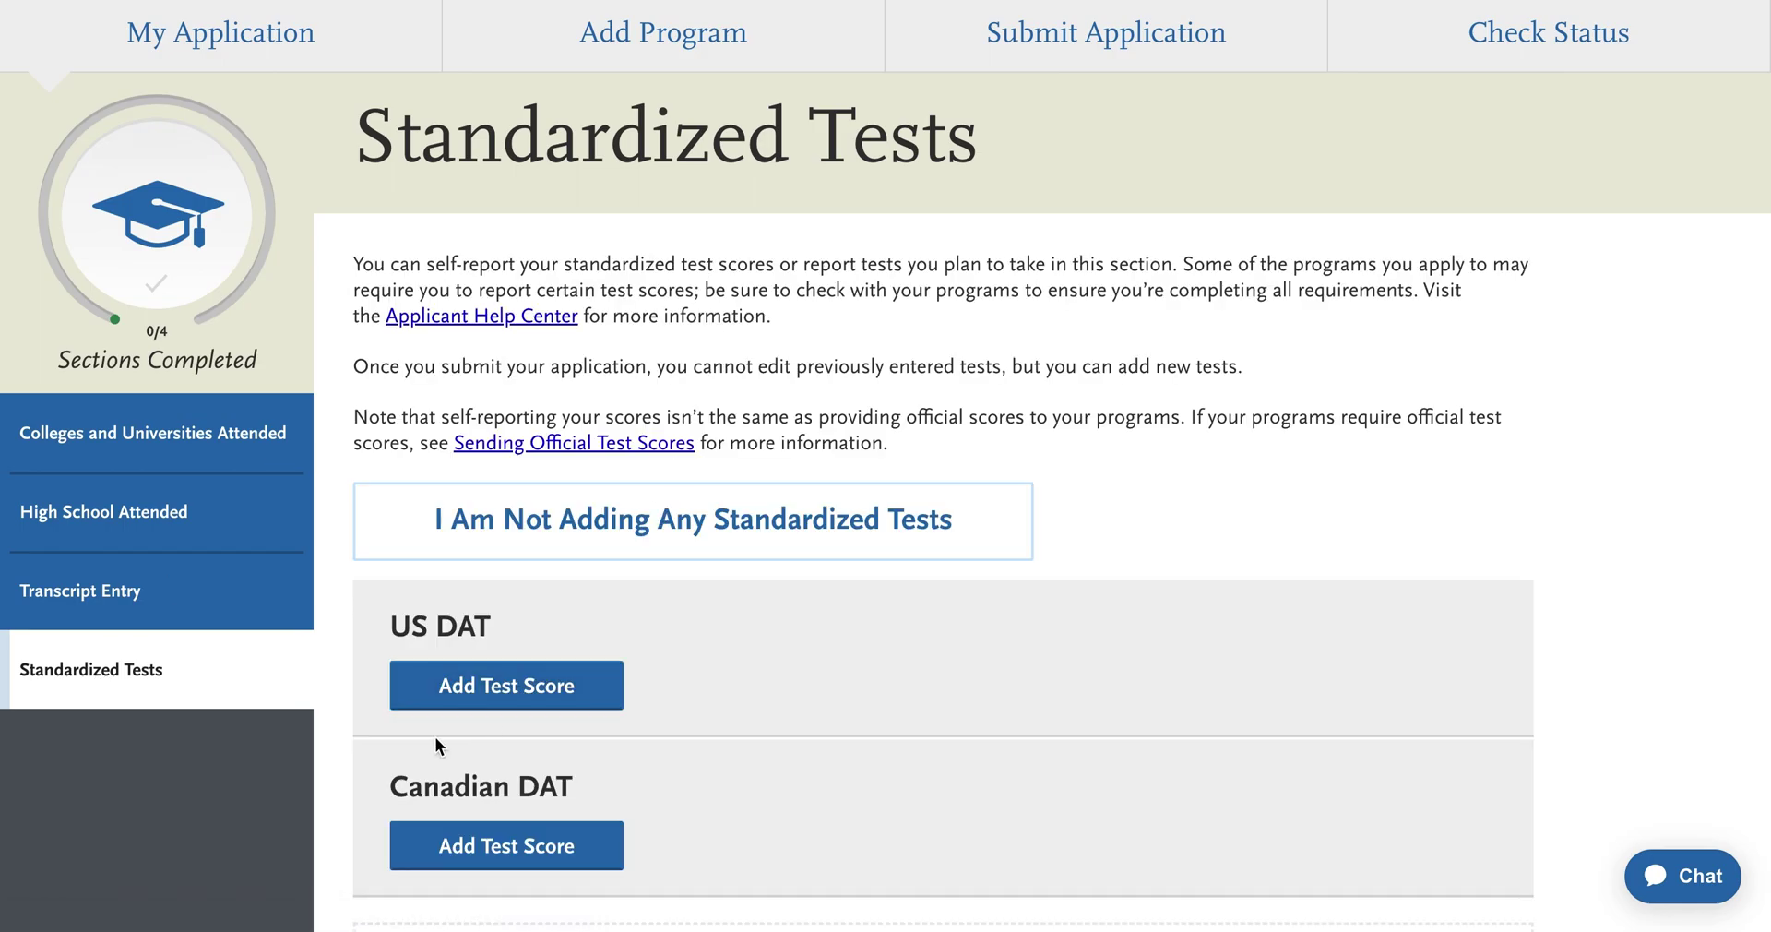
pyautogui.scroll(-3, 435, 736)
pyautogui.scroll(2, 434, 736)
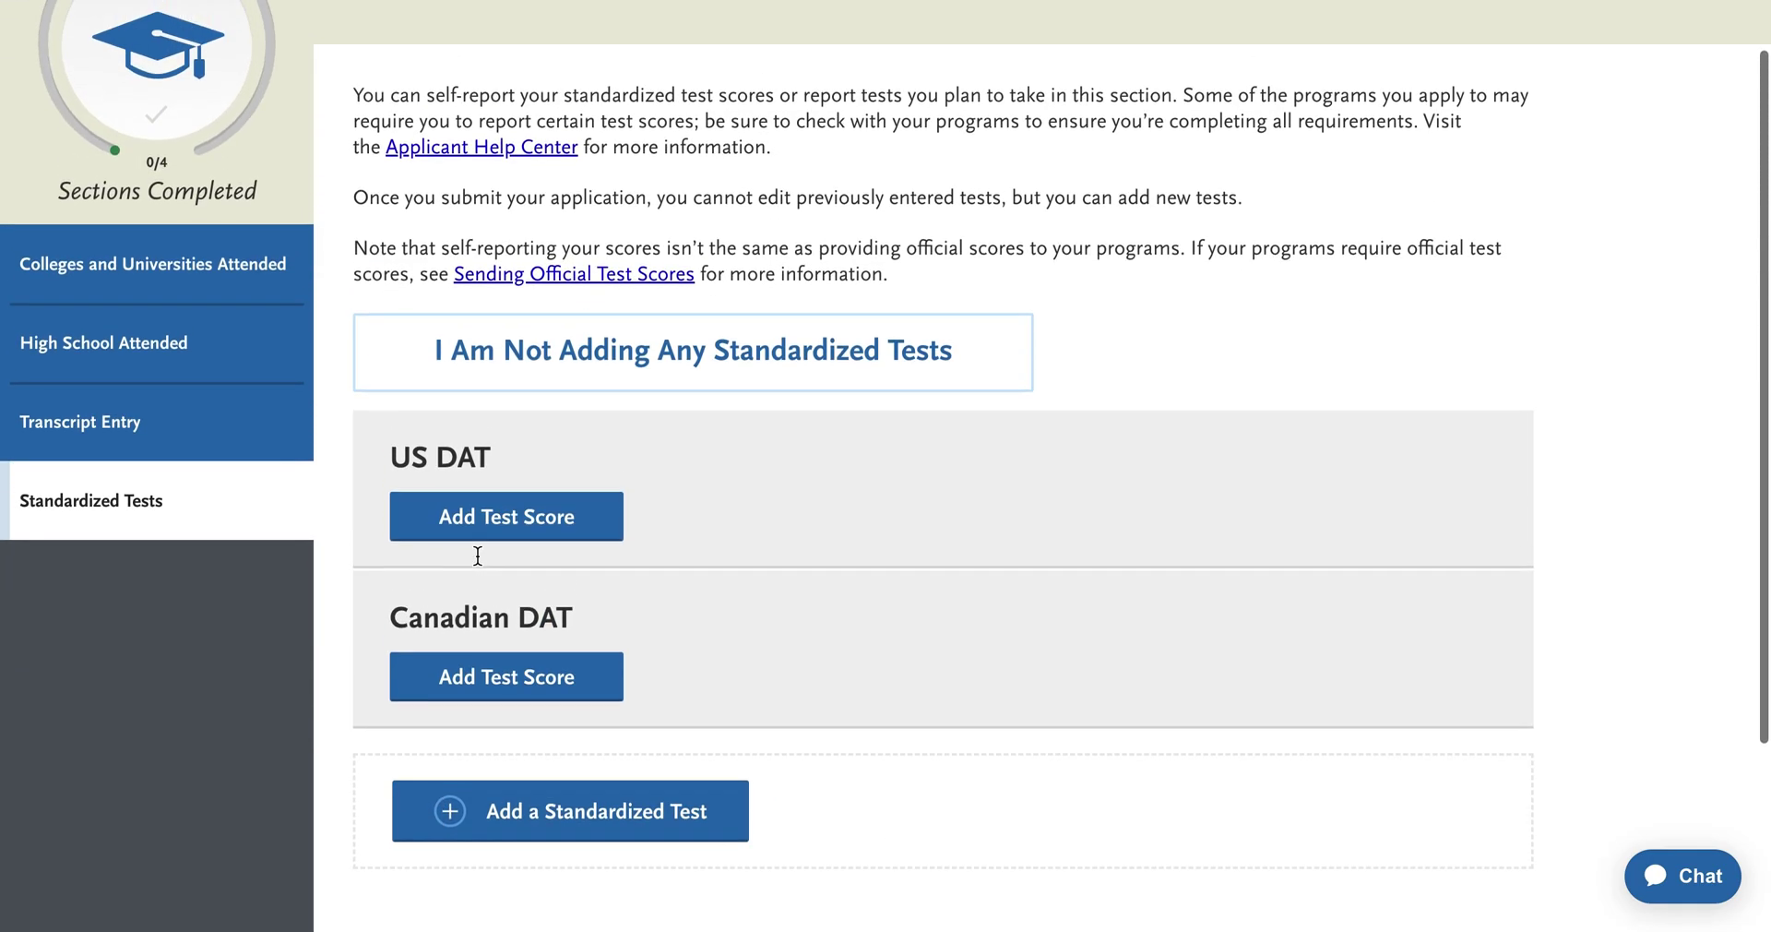
pyautogui.scroll(-1, 625, 498)
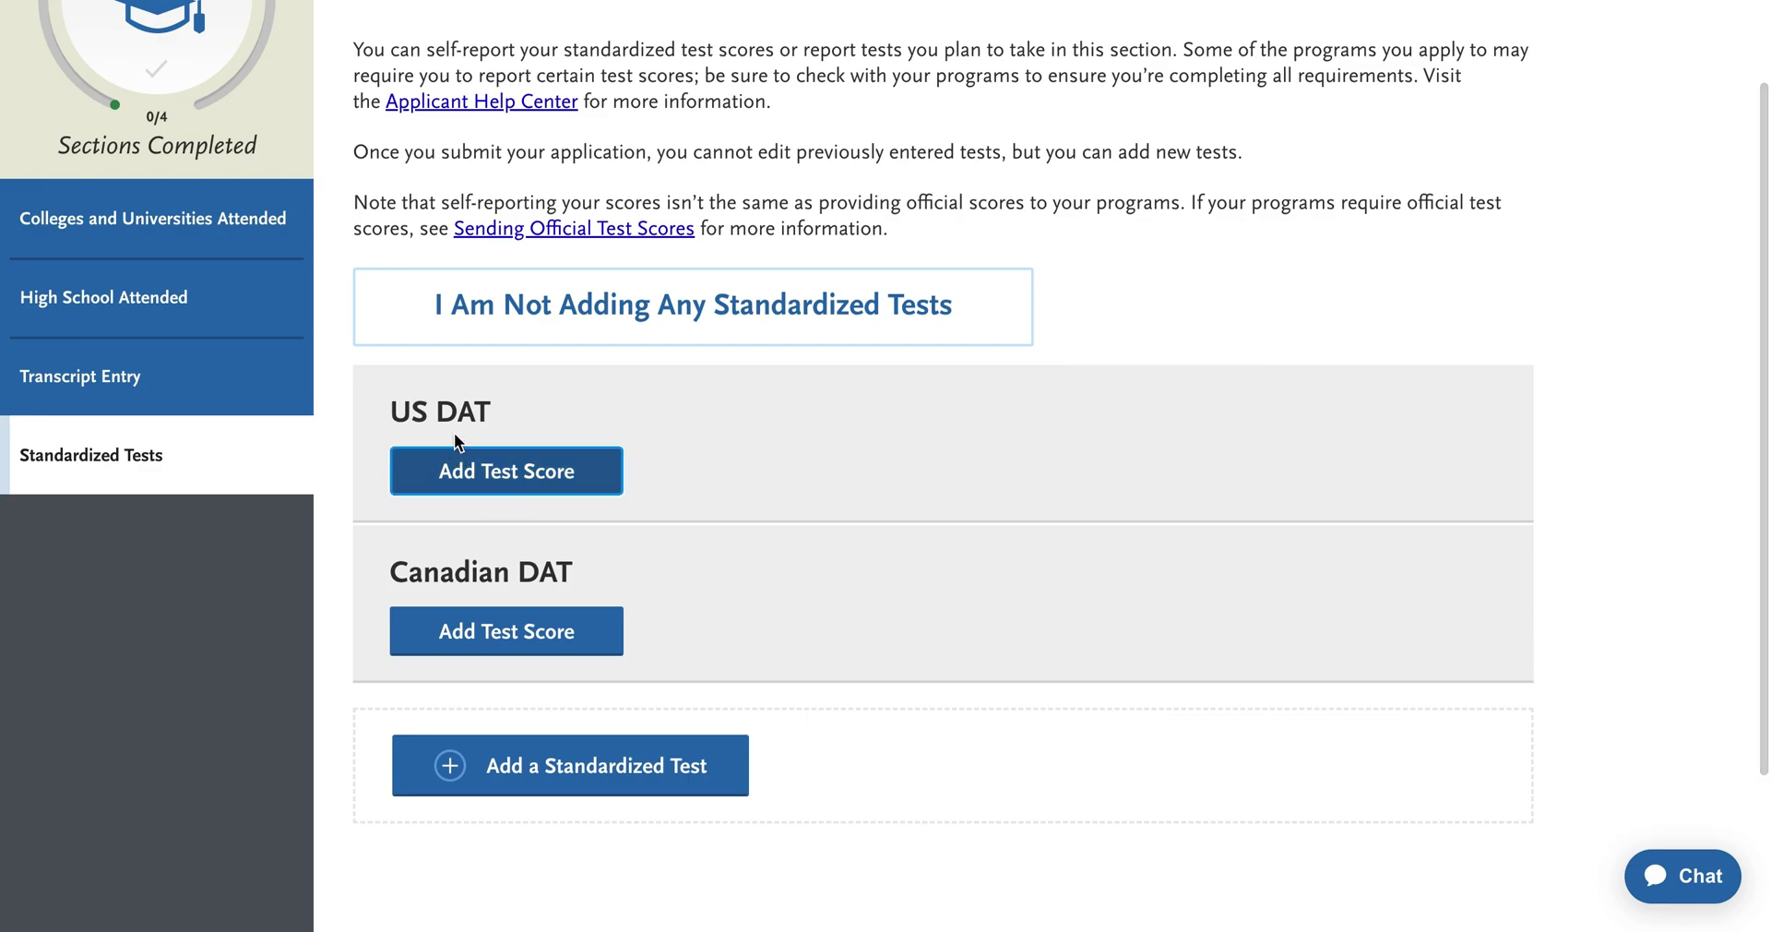
# - Open the US DAT test score entry, review its required fields, and close it without saving
pyautogui.click(493, 481)
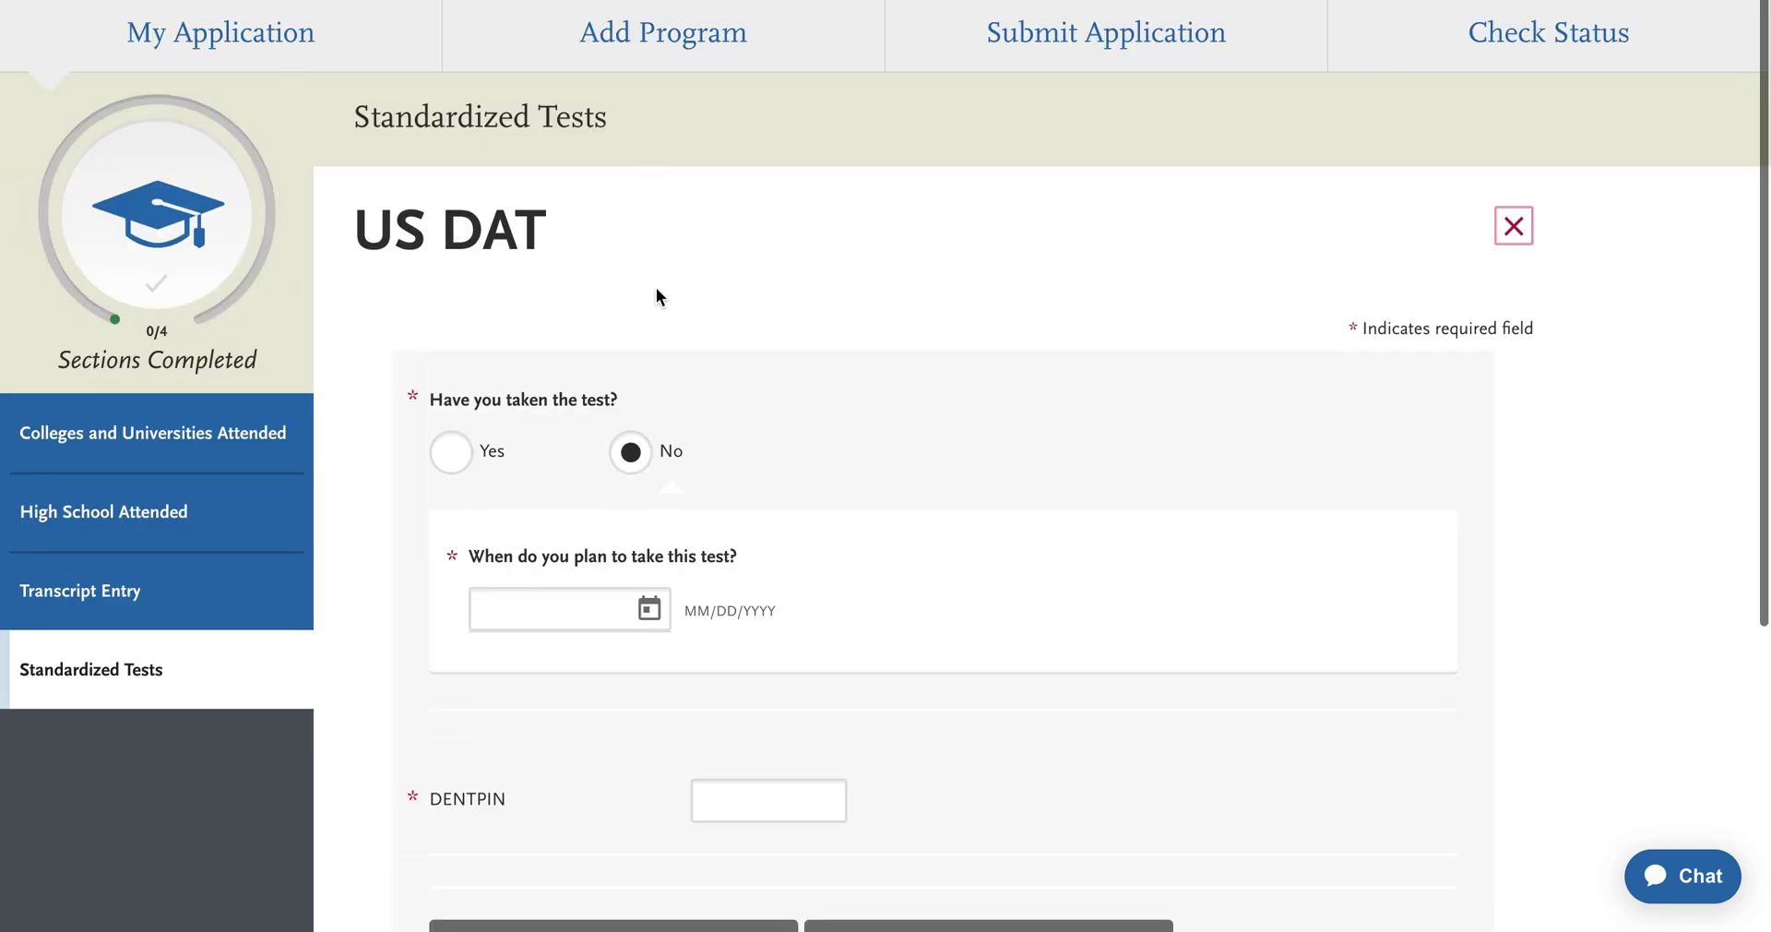
pyautogui.scroll(-4, 572, 498)
pyautogui.scroll(5, 572, 494)
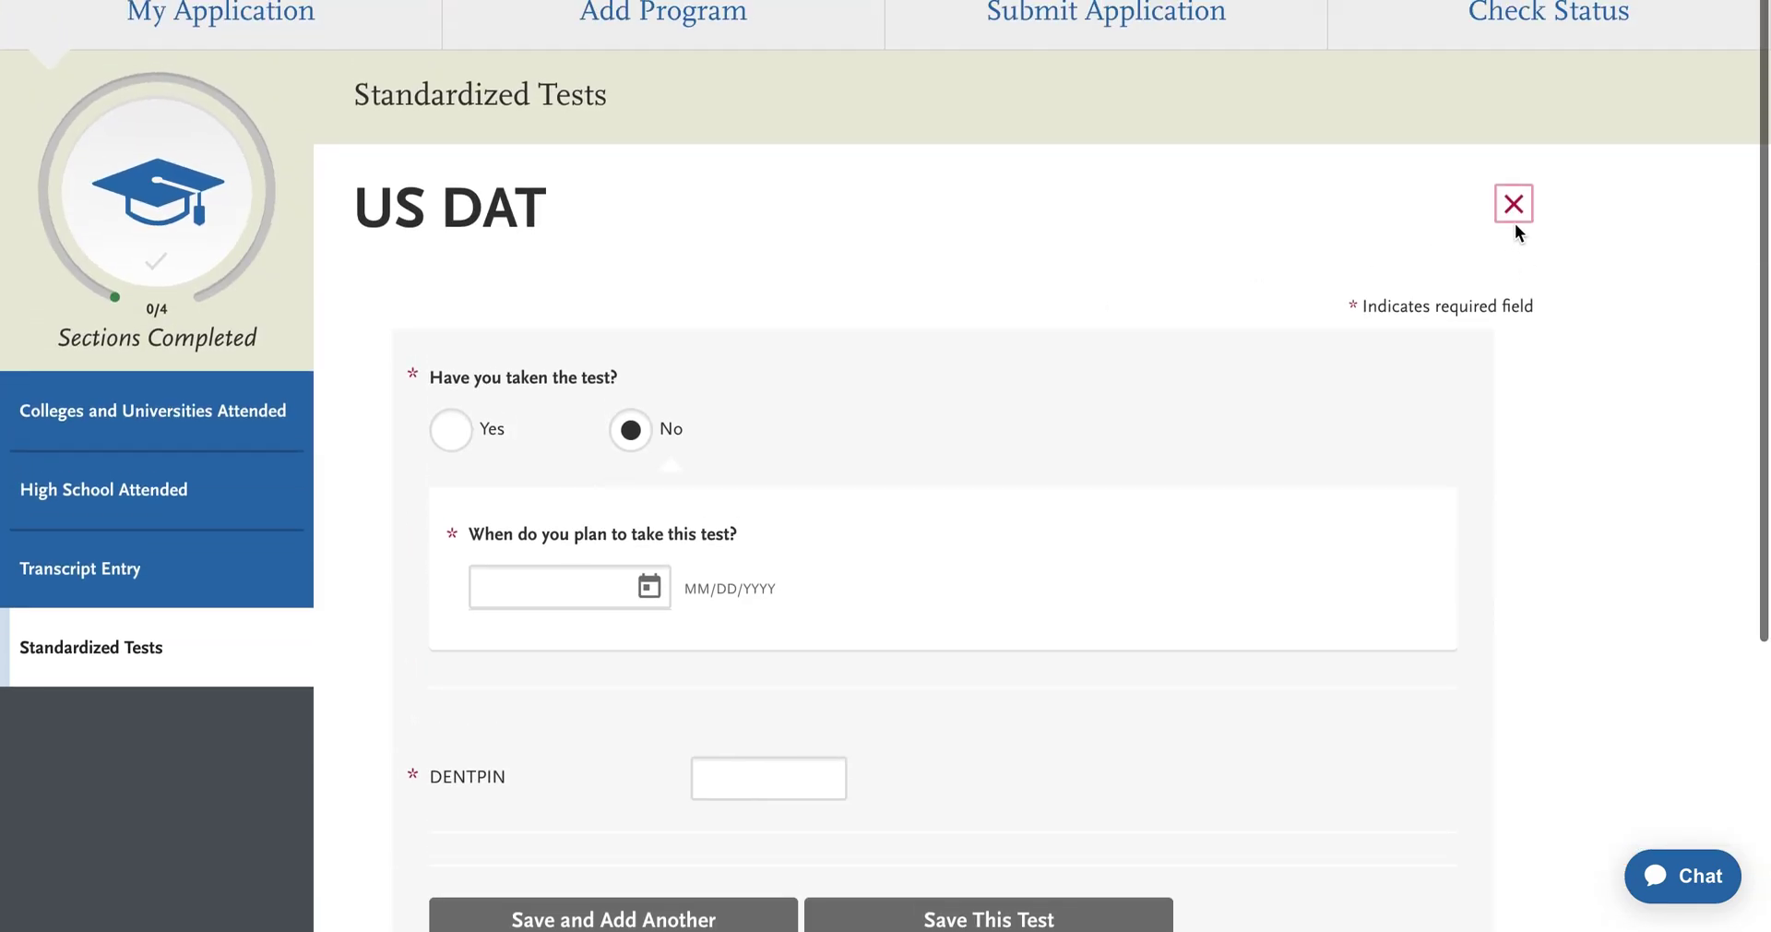
pyautogui.click(1514, 204)
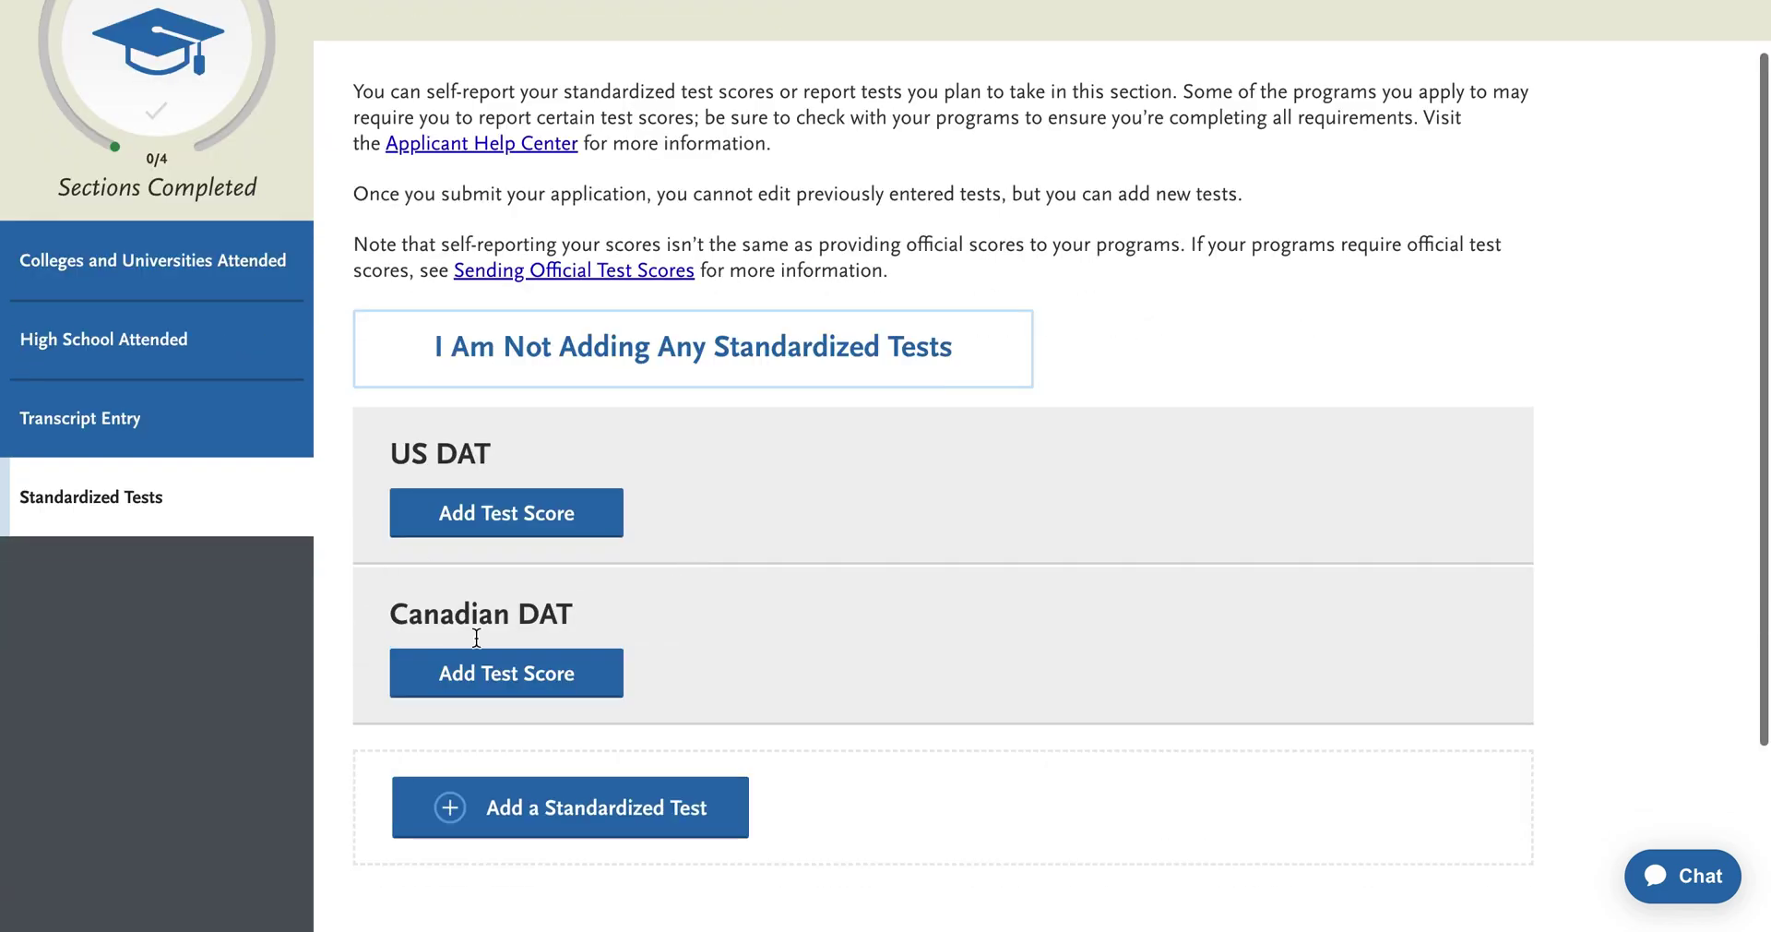
pyautogui.scroll(-5, 463, 738)
pyautogui.scroll(1, 693, 257)
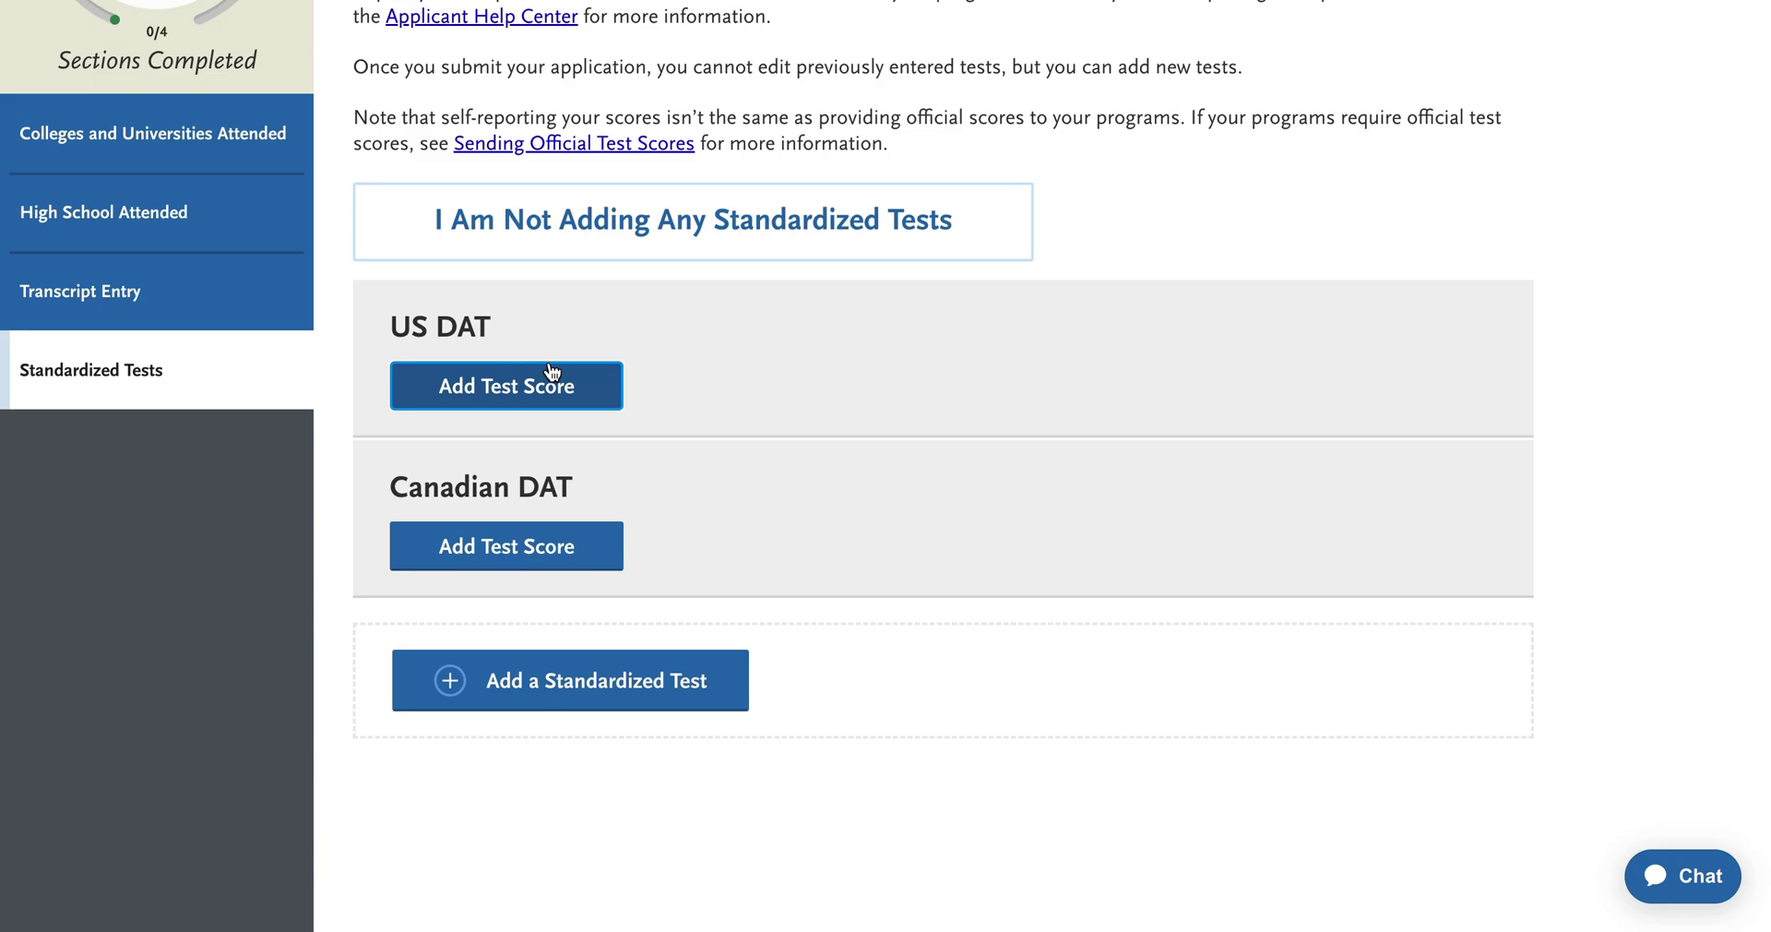
pyautogui.scroll(3, 553, 378)
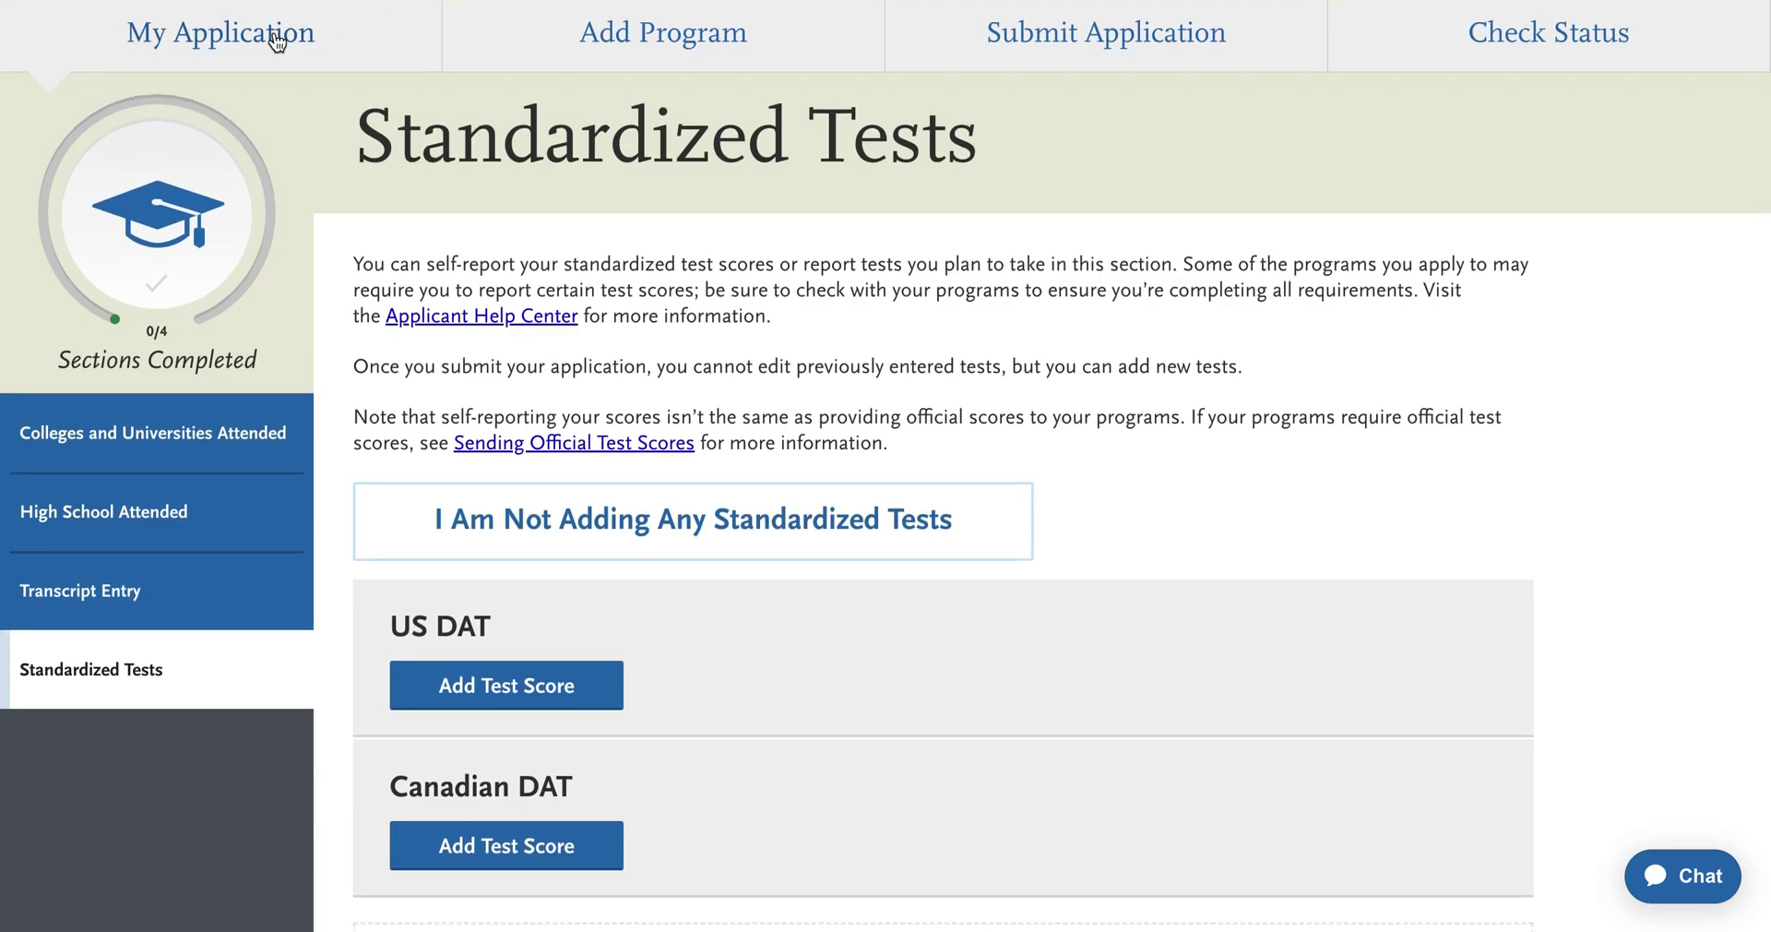
# - Return to the My Application dashboard and review the Program Materials tile
pyautogui.click(276, 39)
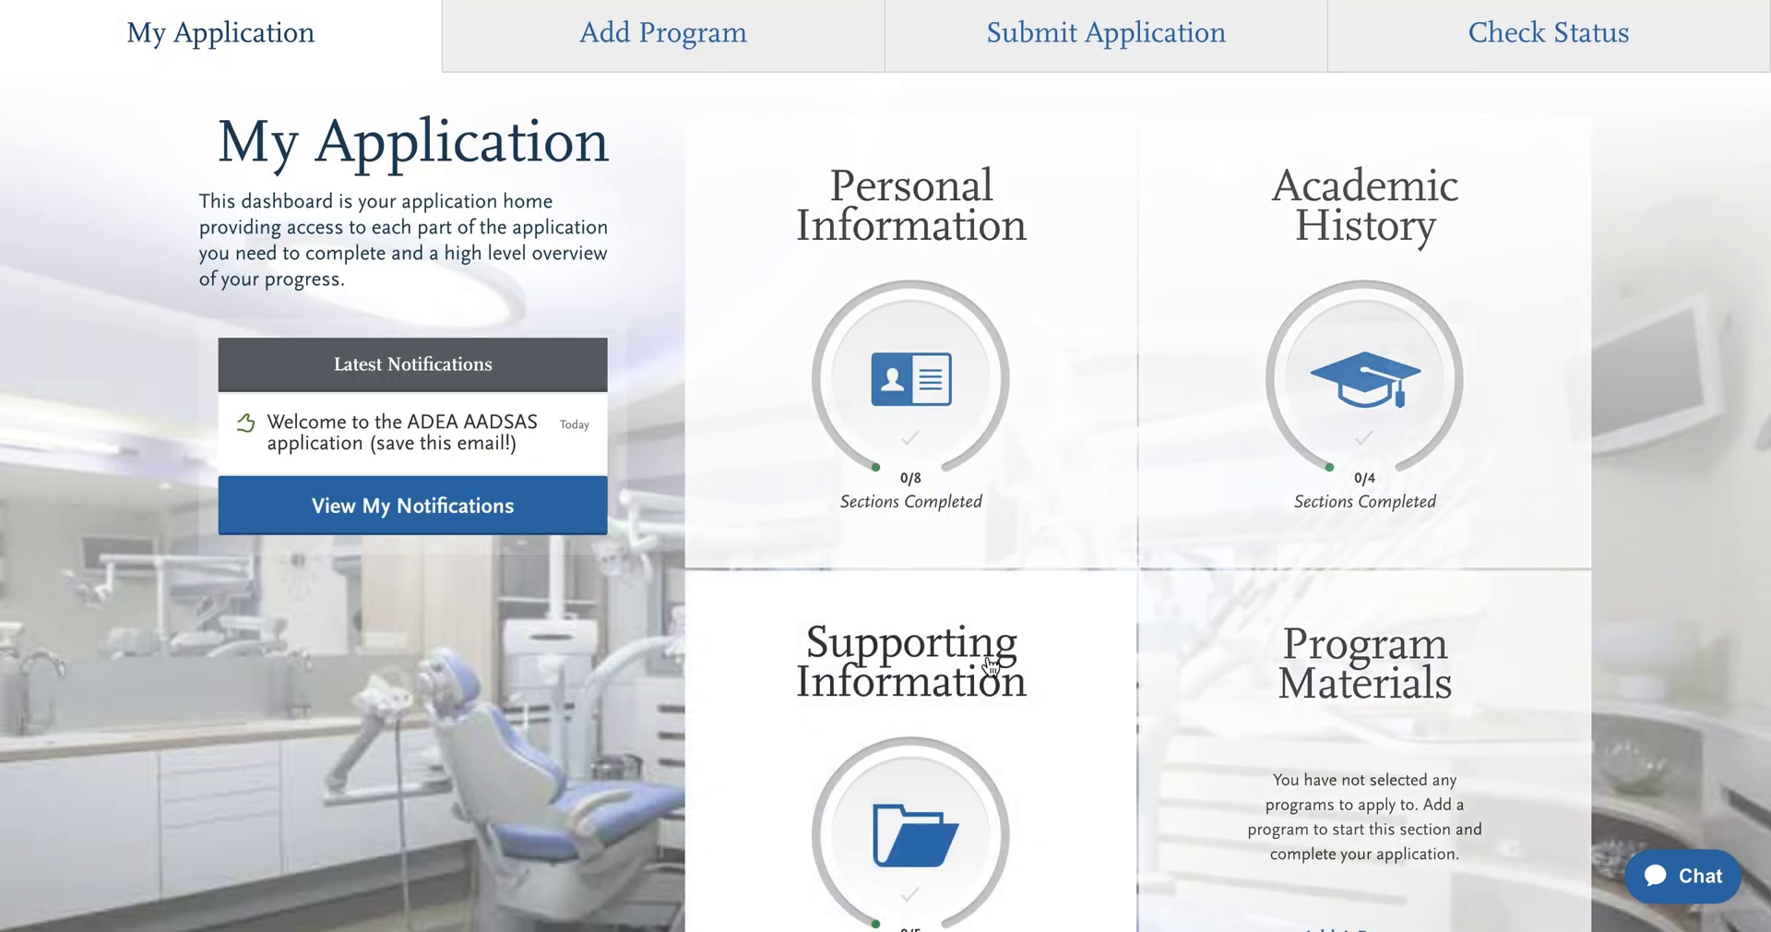
pyautogui.scroll(-3, 990, 667)
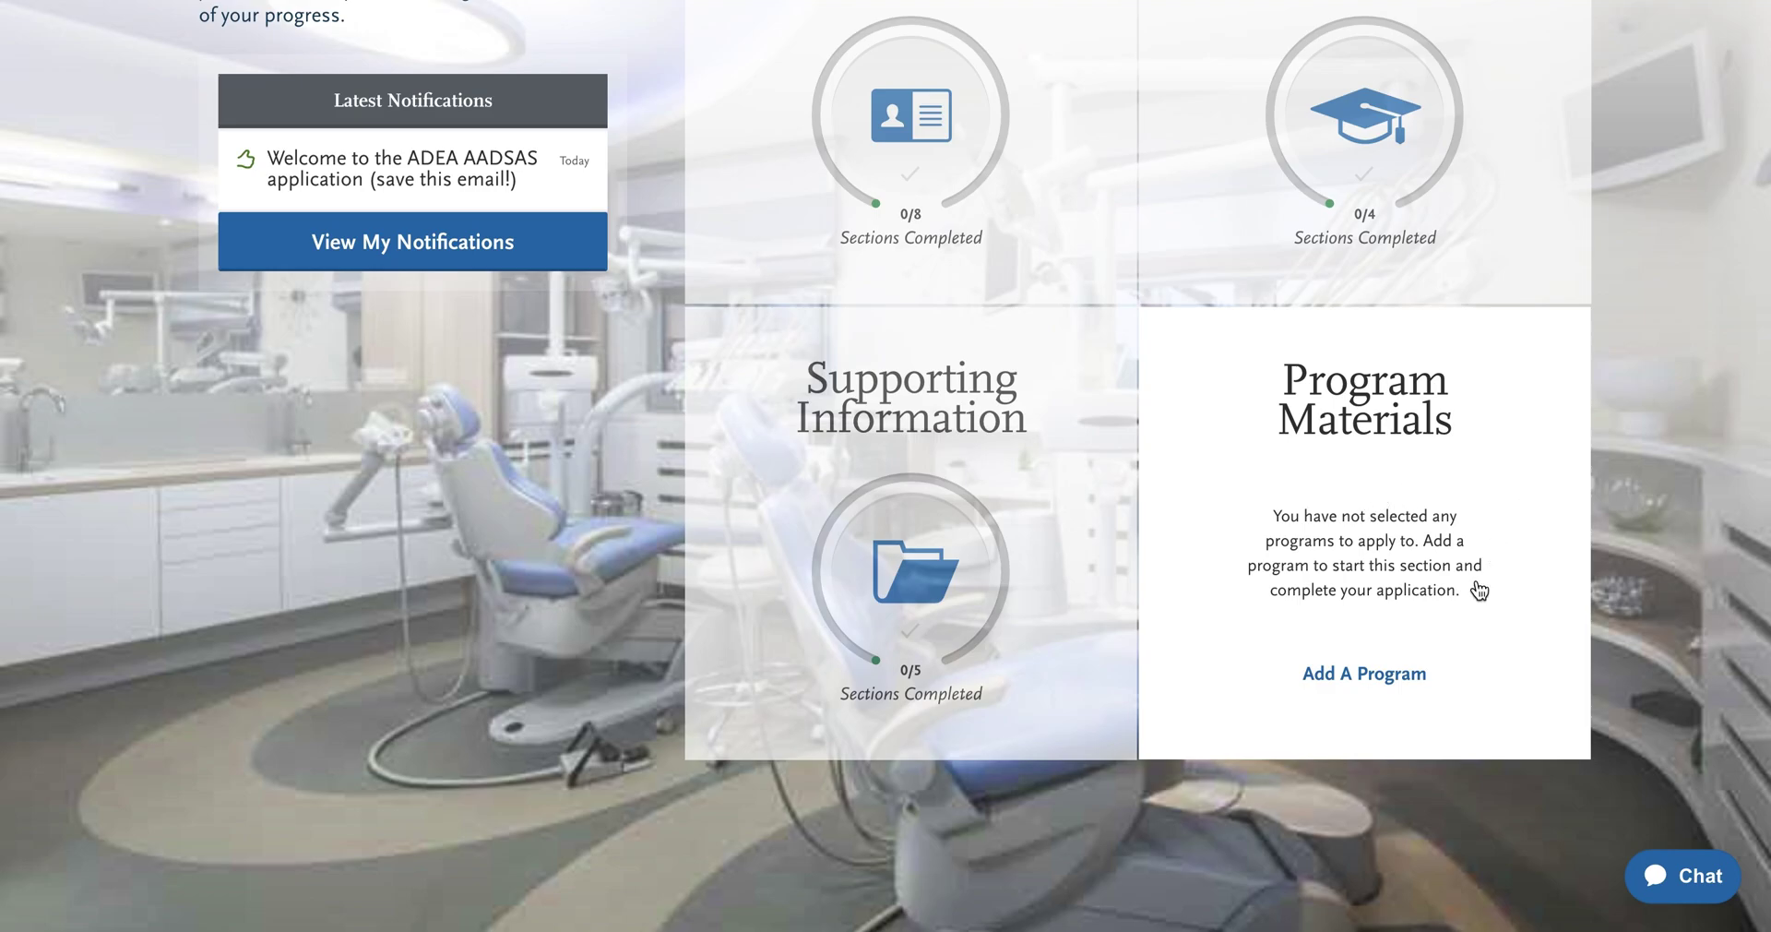
pyautogui.scroll(1, 1477, 591)
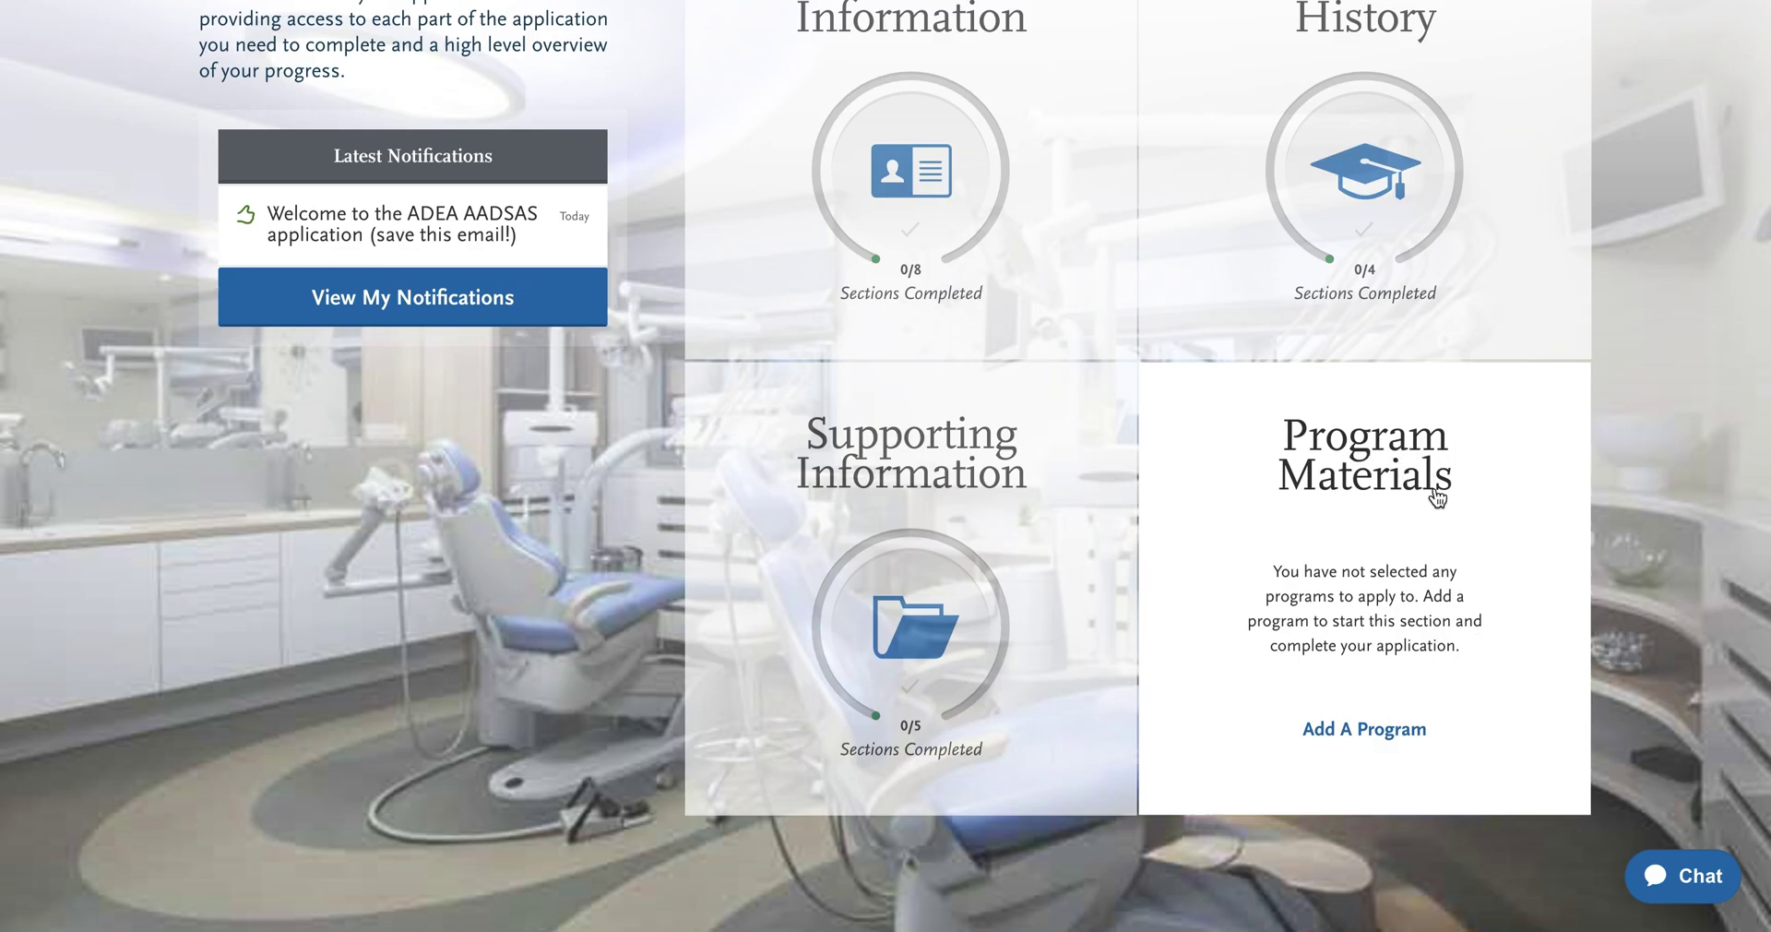
pyautogui.scroll(3, 1407, 549)
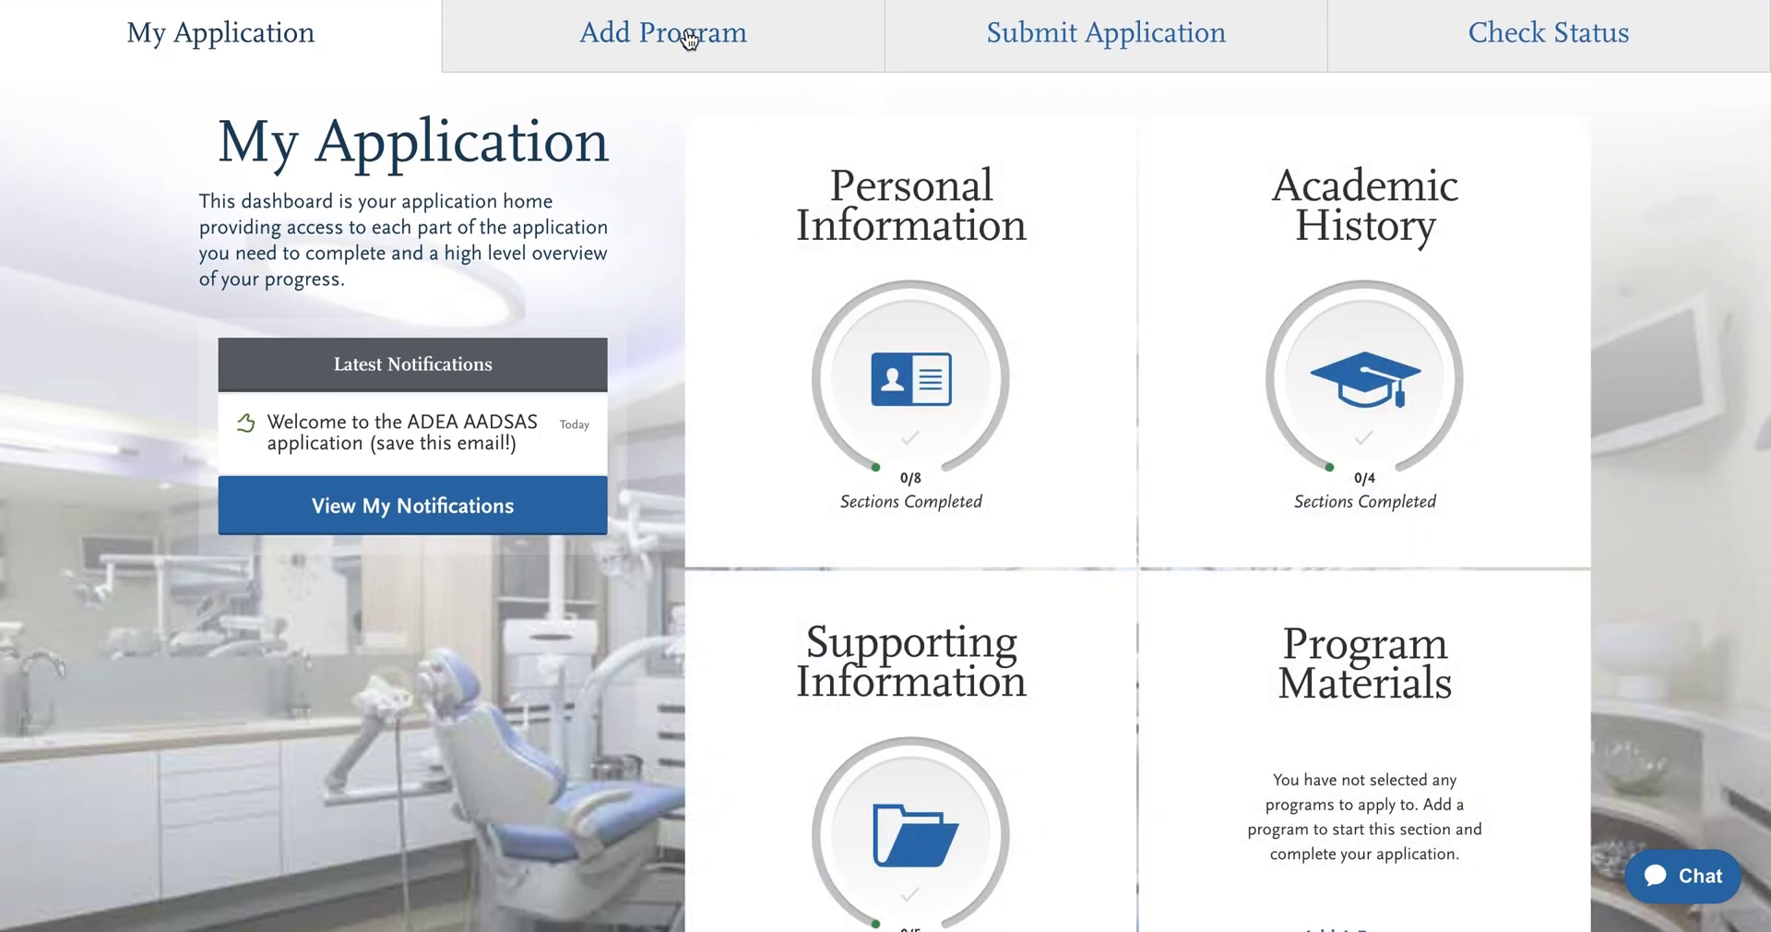
# - Open Add Programs and search the available programs for "buffalo"
pyautogui.click(688, 36)
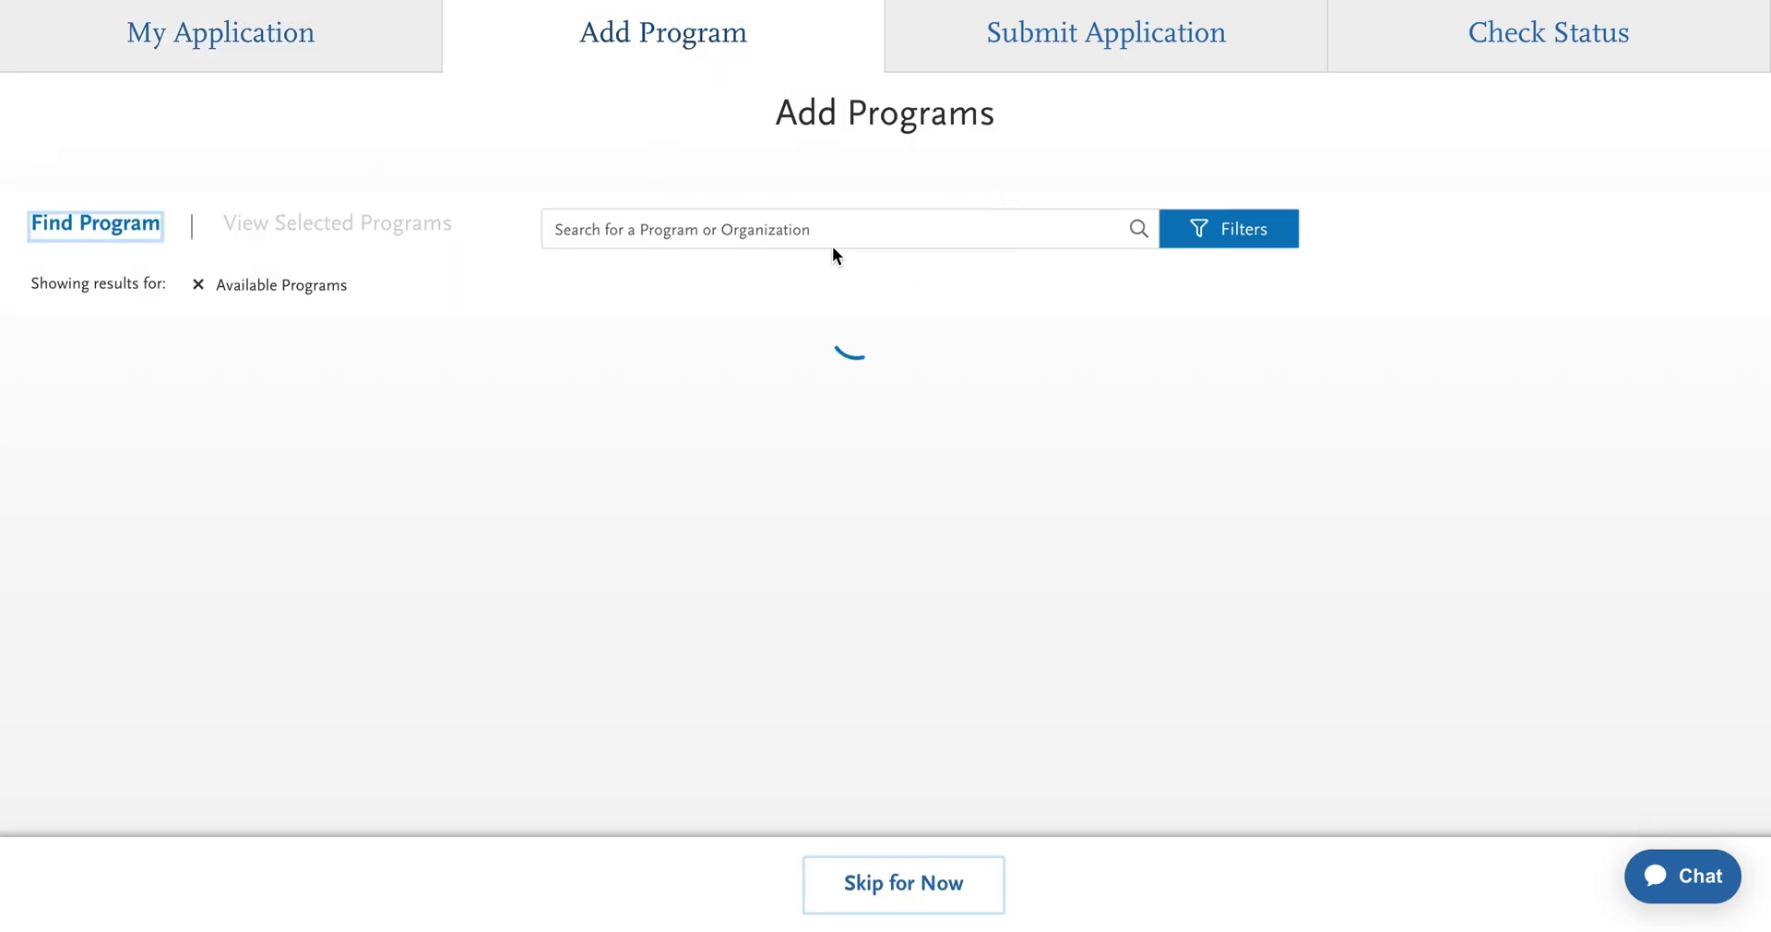
pyautogui.click(828, 229)
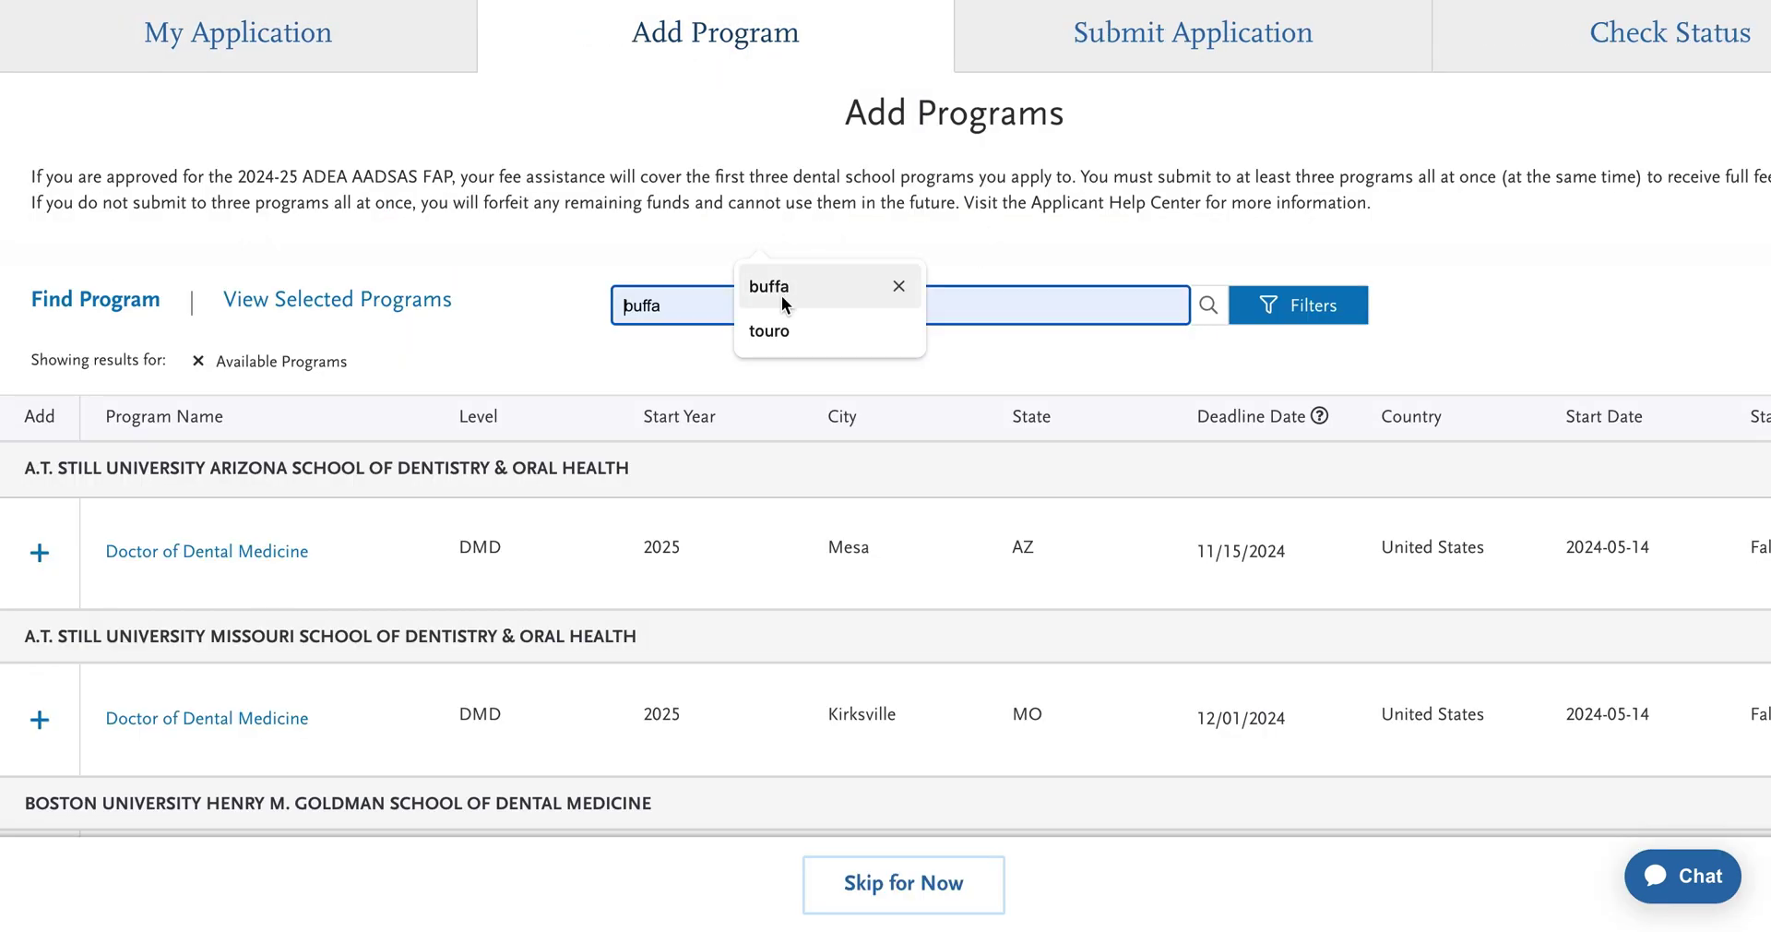
pyautogui.write('buff')
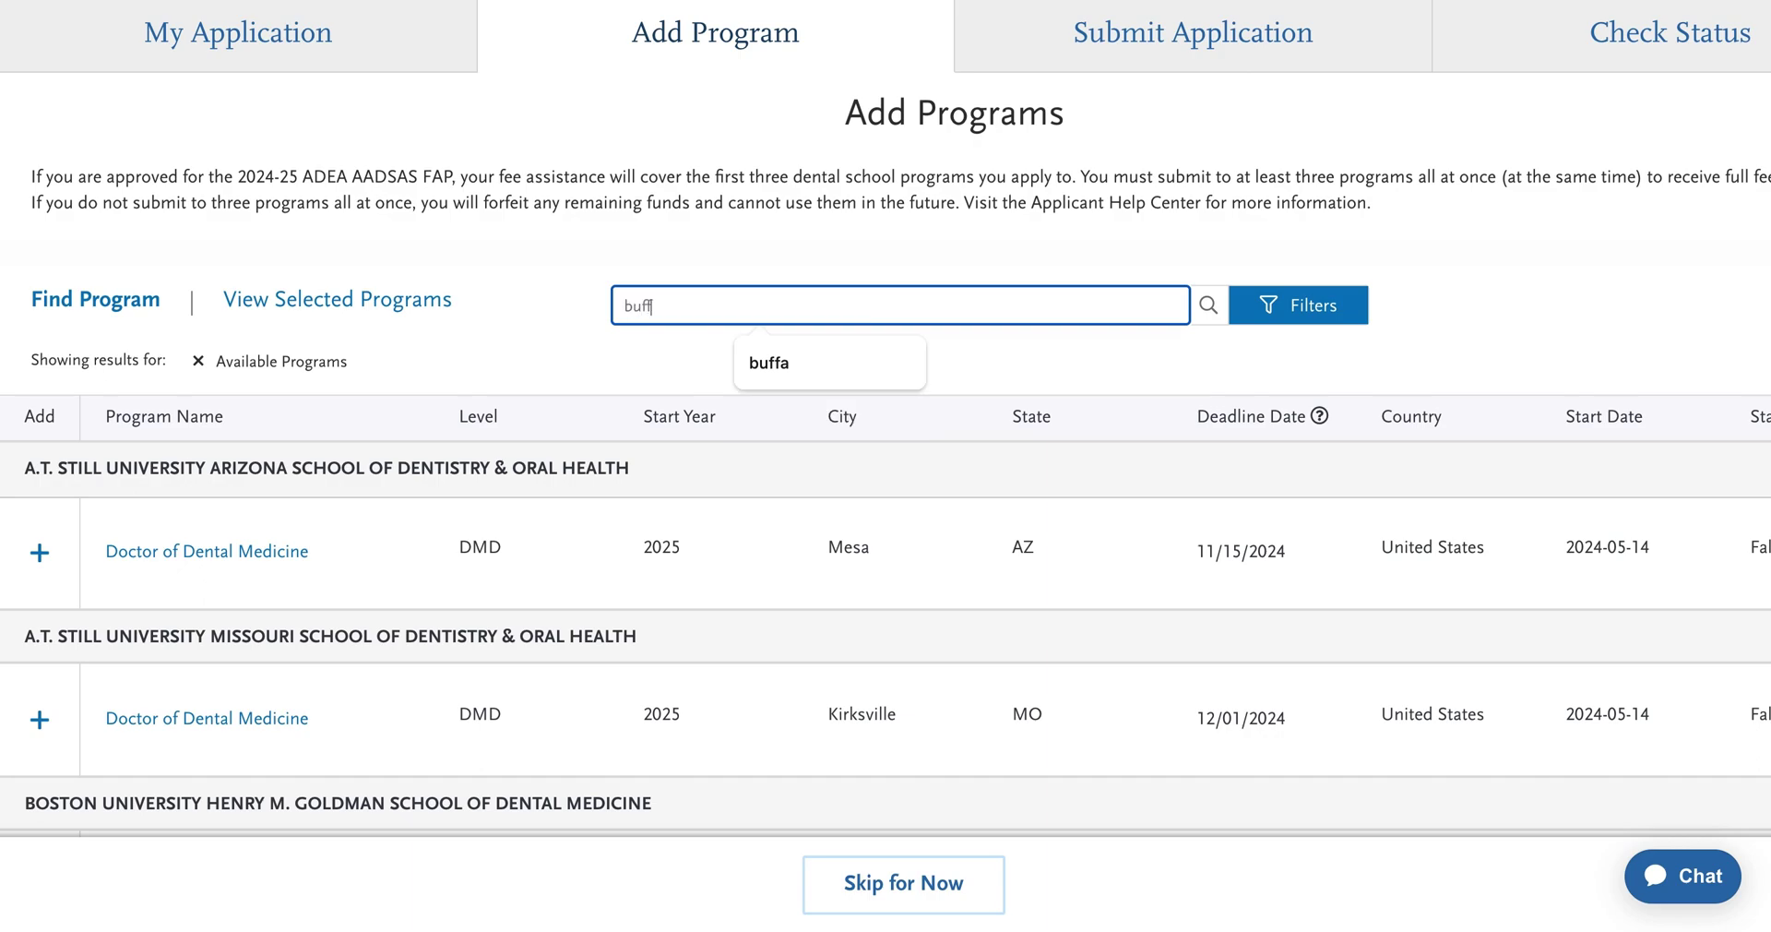
pyautogui.write('alo')
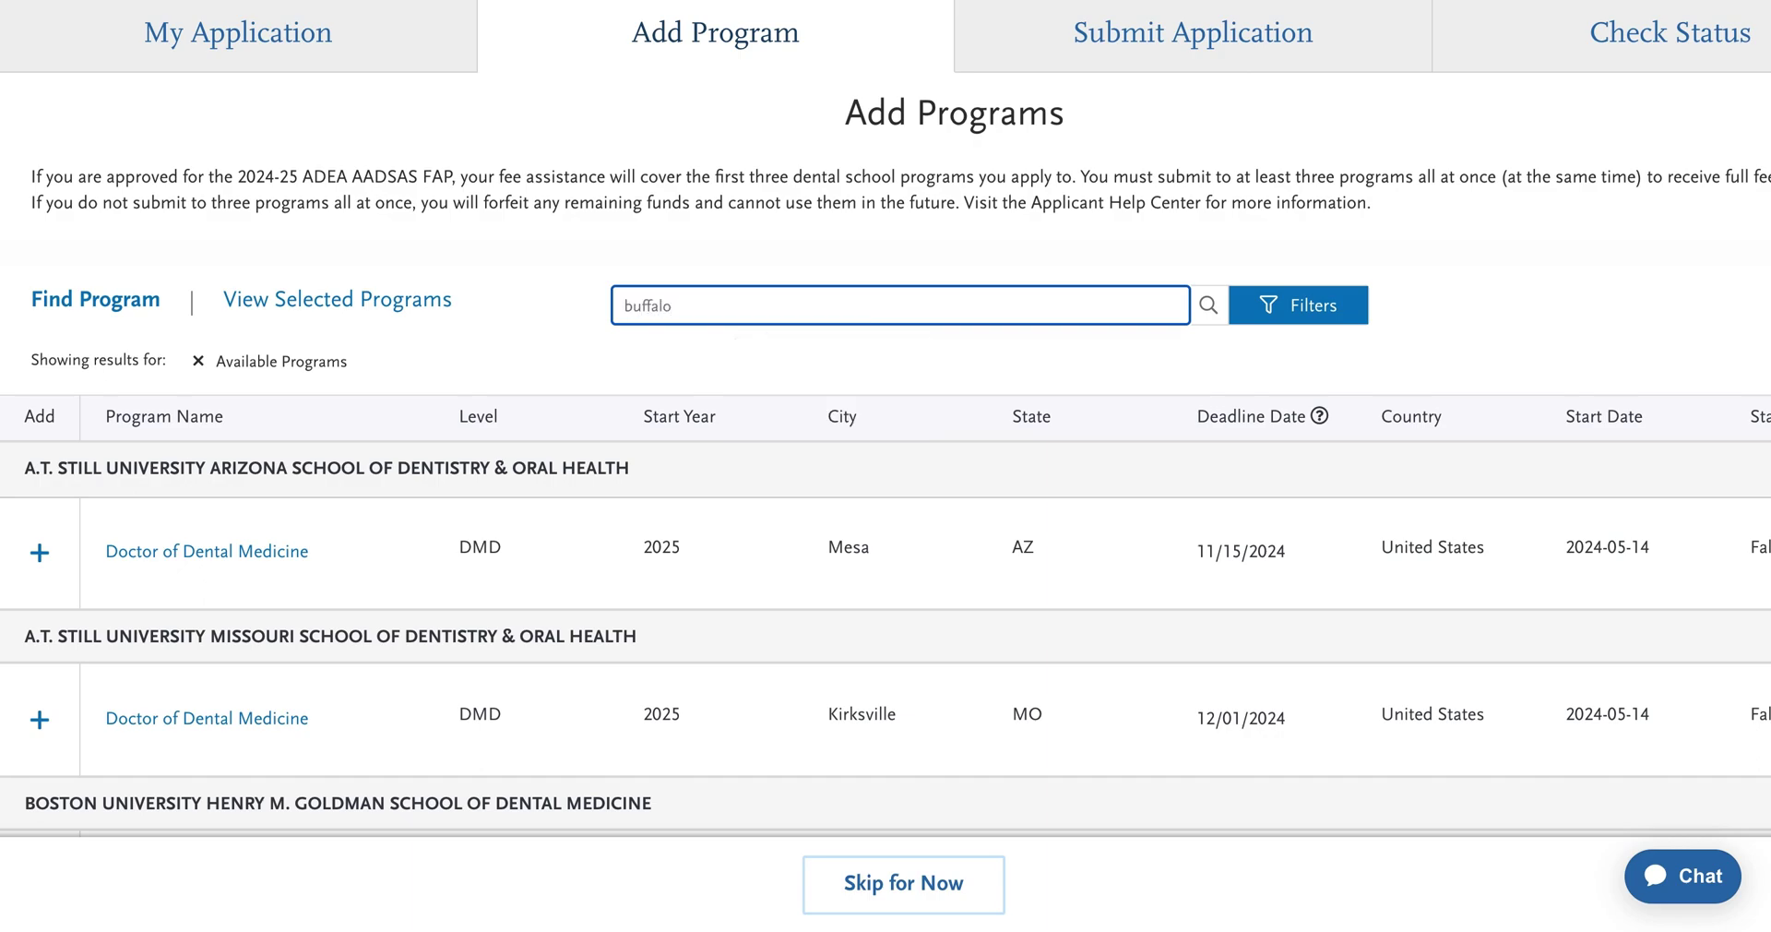
pyautogui.press('Return')
# - Review the University at Buffalo Doctor of Dental Science Program description and add the program to the application
pyautogui.click(213, 551)
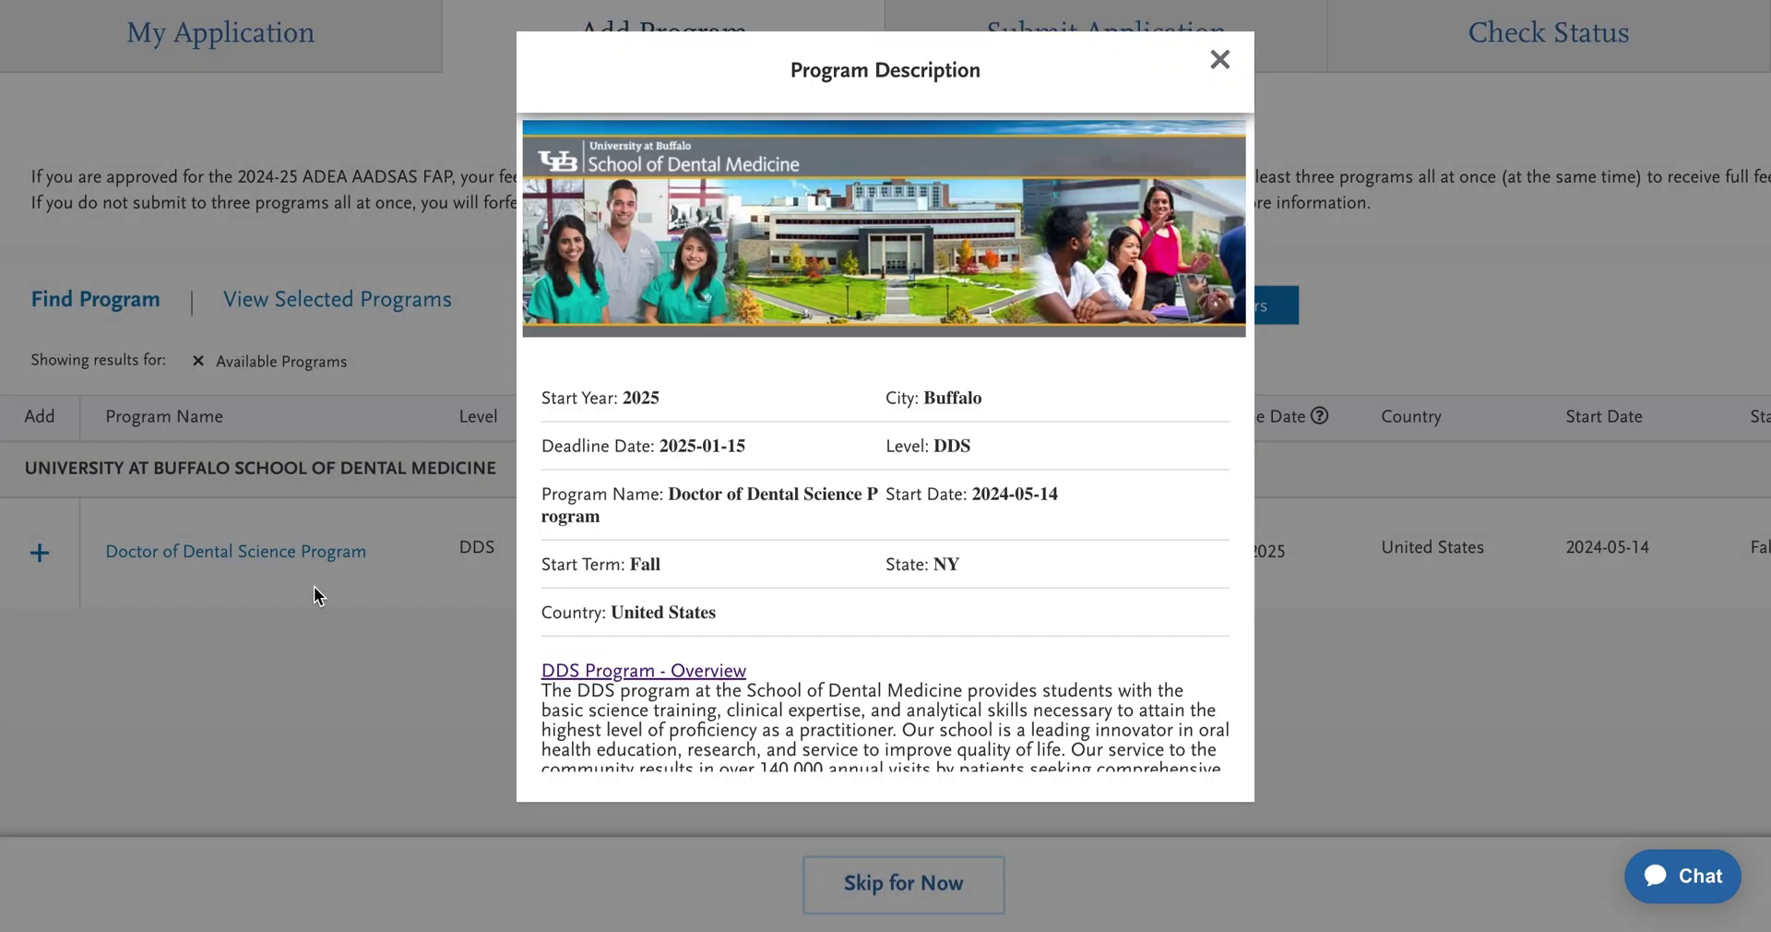
pyautogui.scroll(-15, 757, 432)
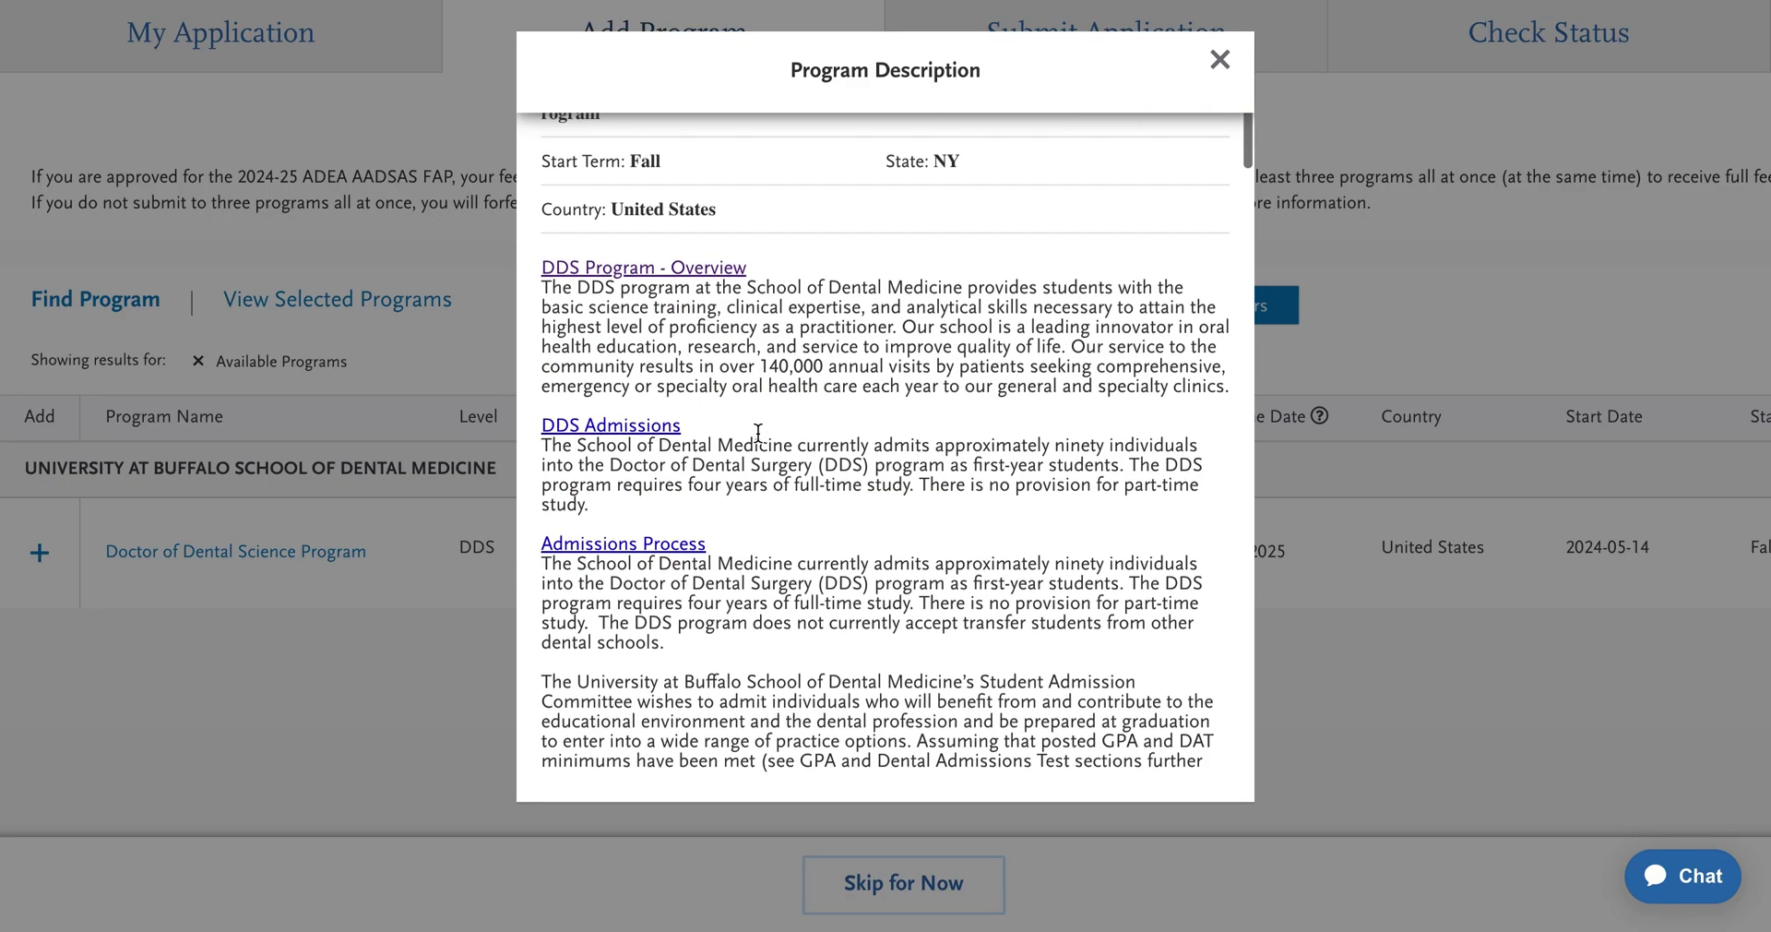
pyautogui.scroll(-5, 757, 432)
pyautogui.scroll(12, 757, 431)
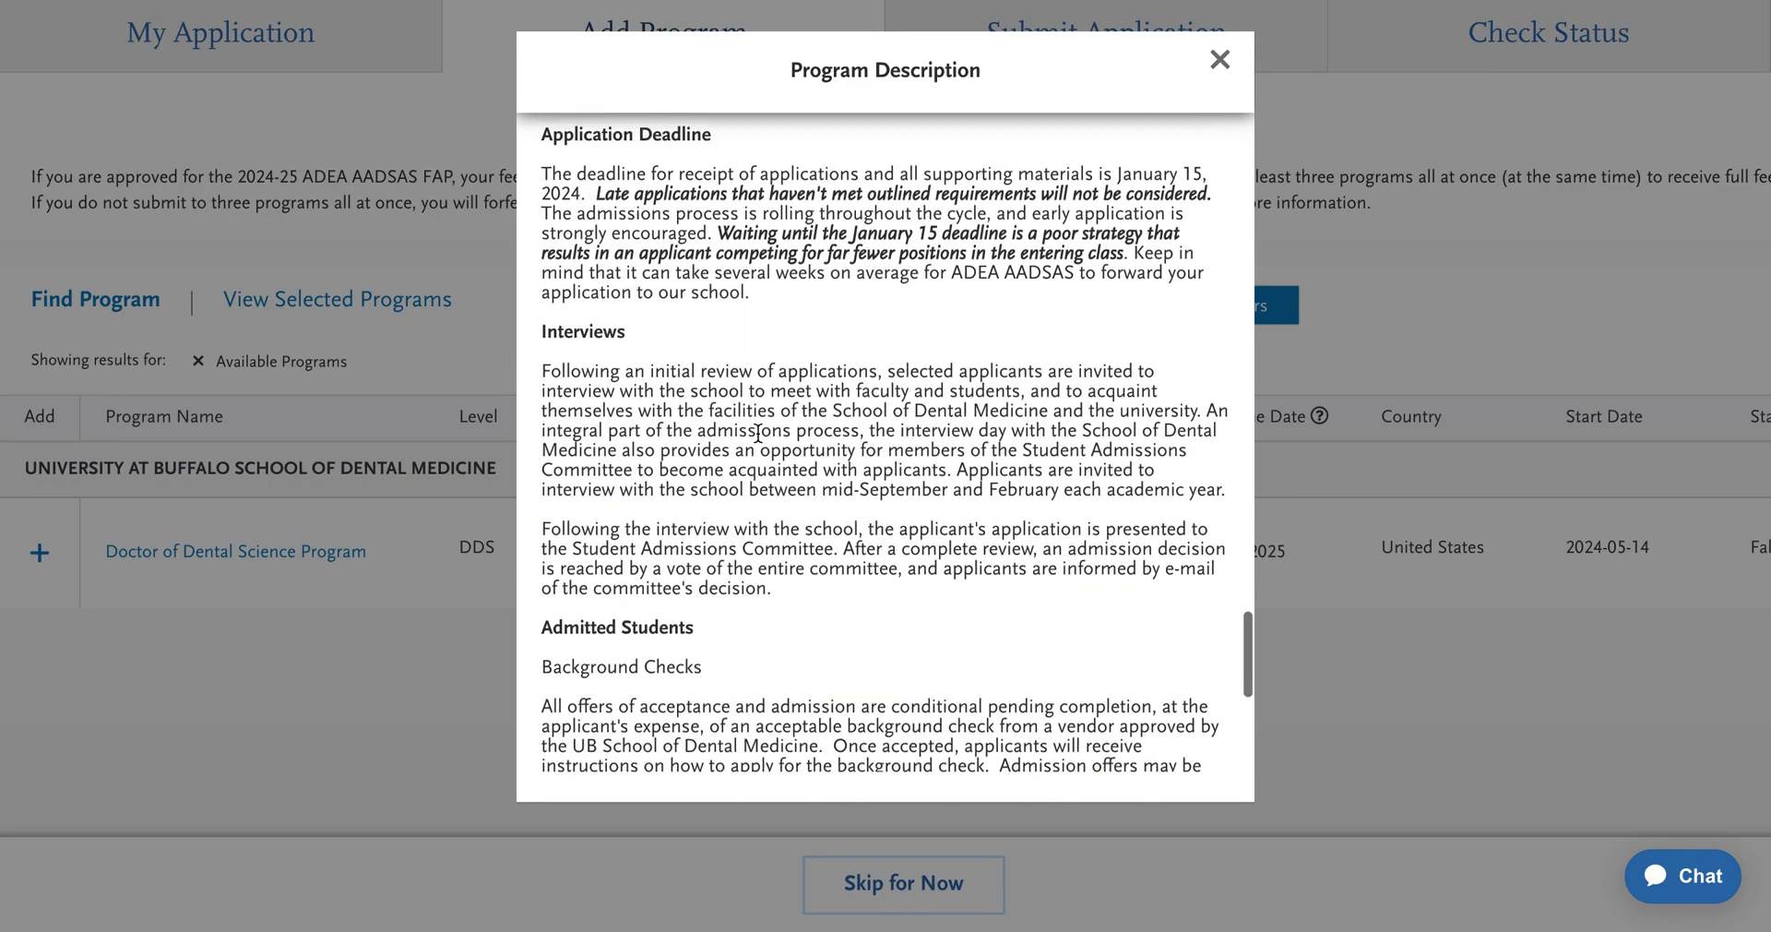
pyautogui.scroll(10, 757, 432)
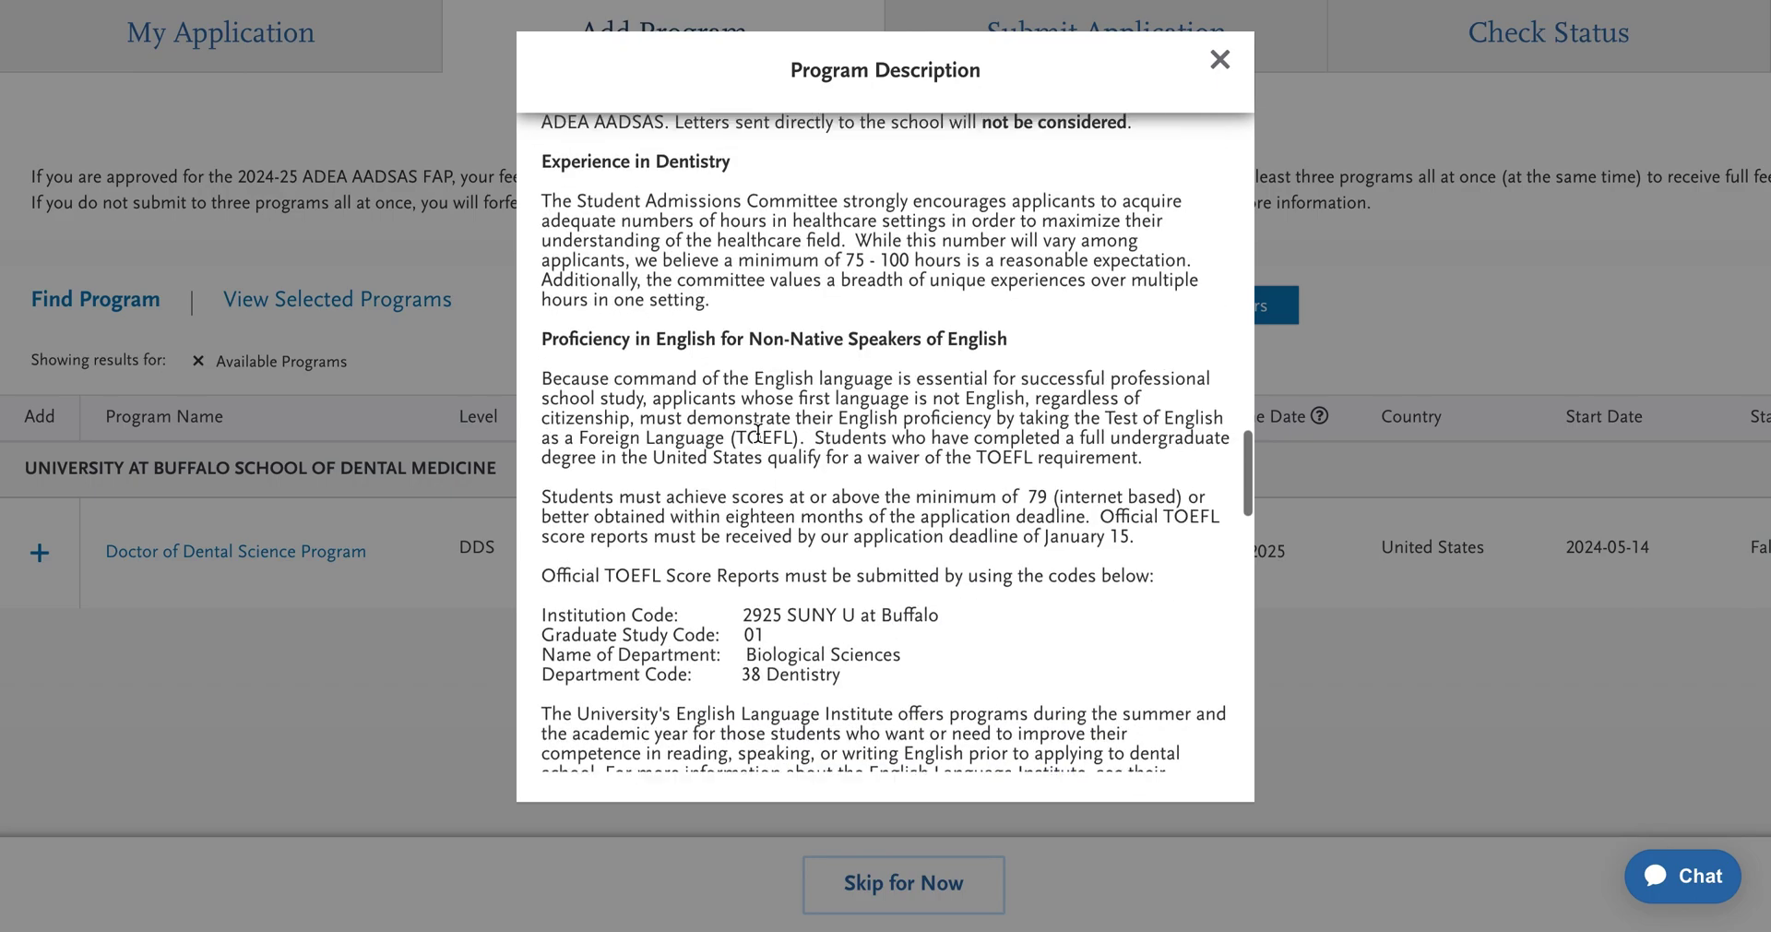
pyautogui.scroll(10, 758, 432)
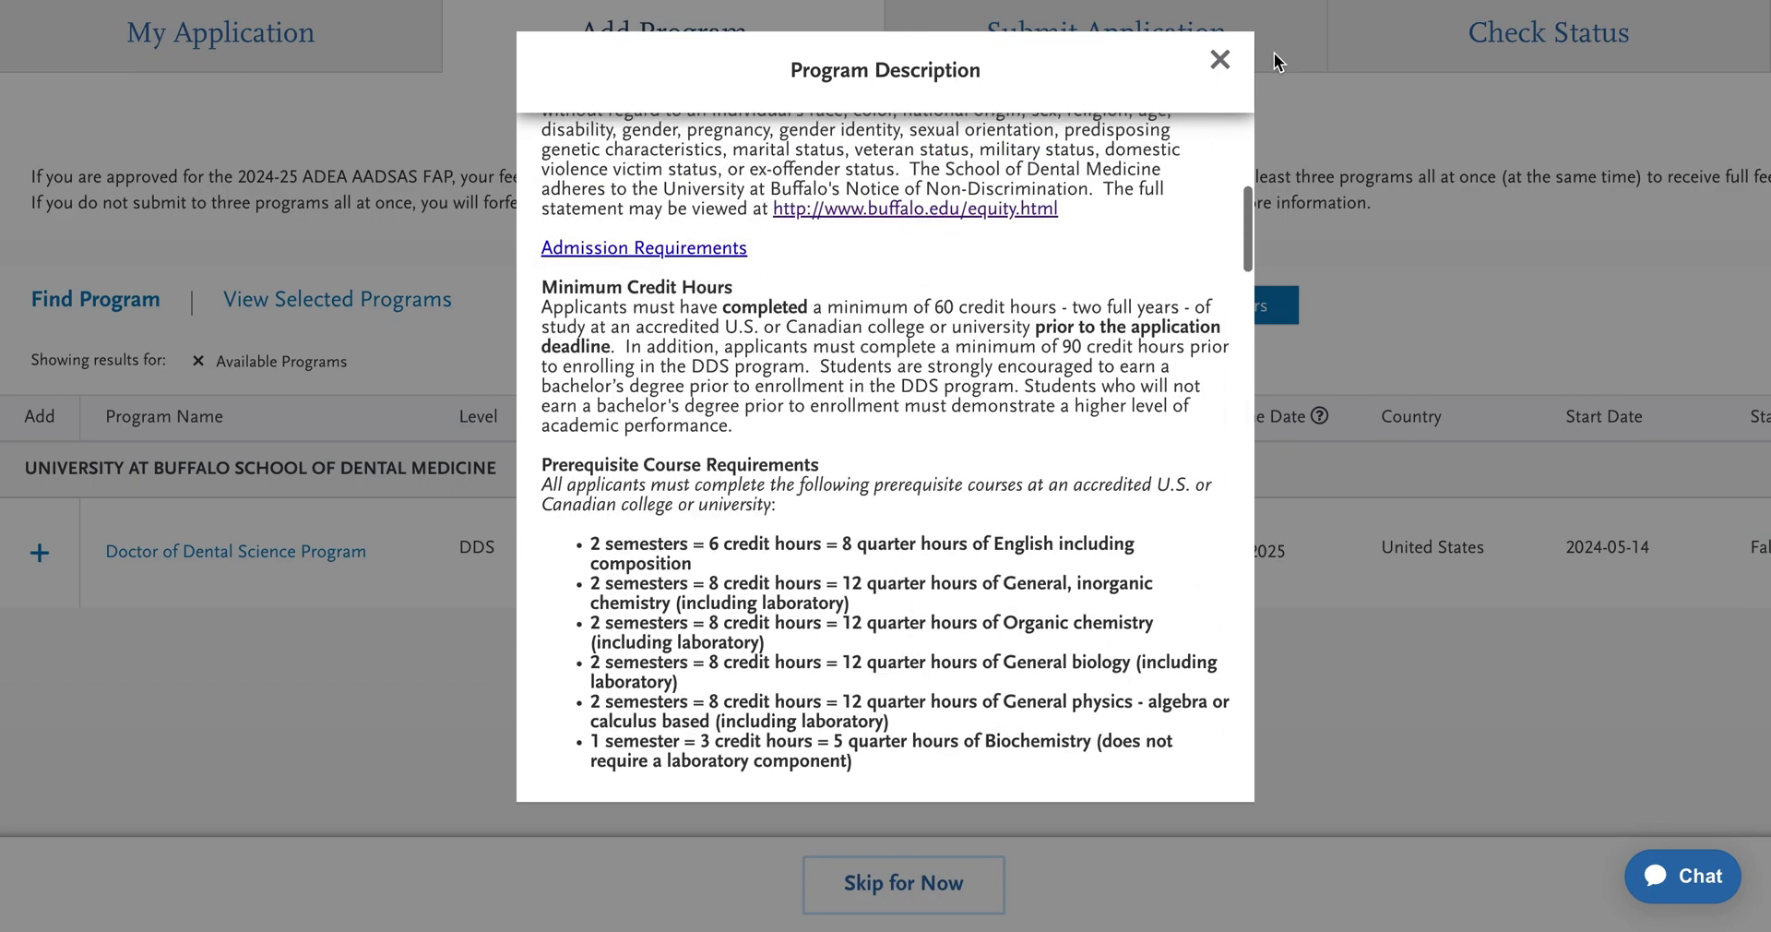
pyautogui.click(1220, 61)
pyautogui.click(40, 552)
# - Search the available programs for "nyu" and add the NYU College of Dentistry Doctor of Dental Surgery program
pyautogui.click(716, 307)
pyautogui.doubleClick(716, 307)
pyautogui.write('nyu')
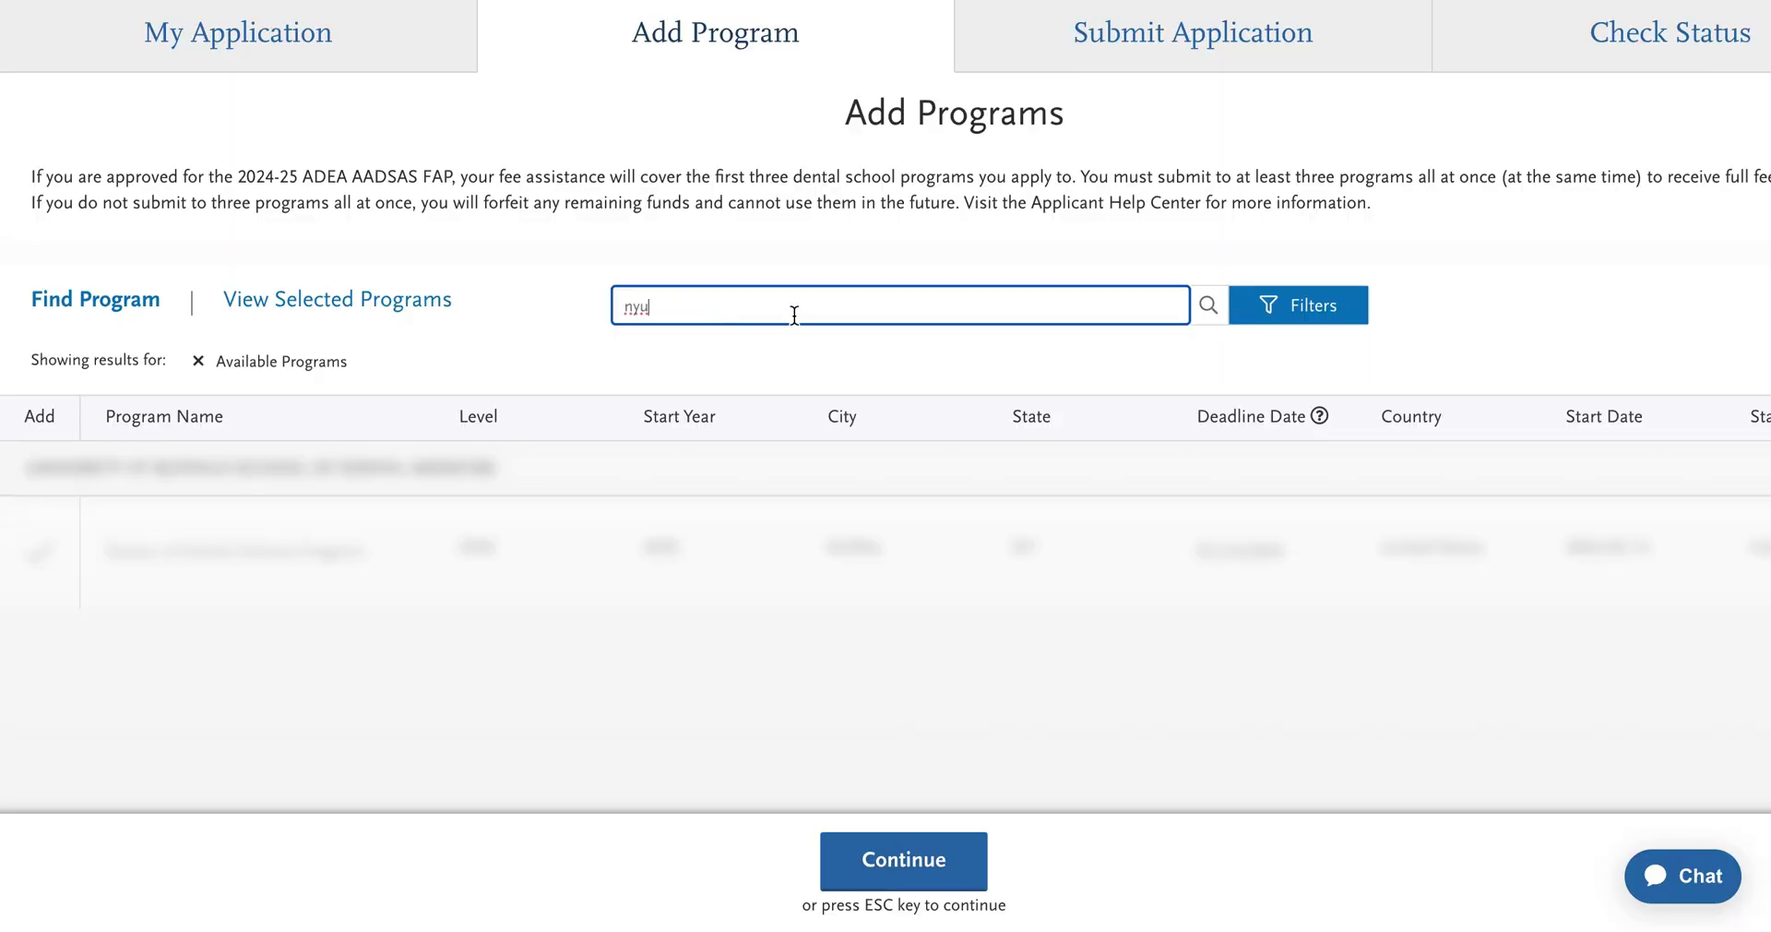
pyautogui.click(40, 555)
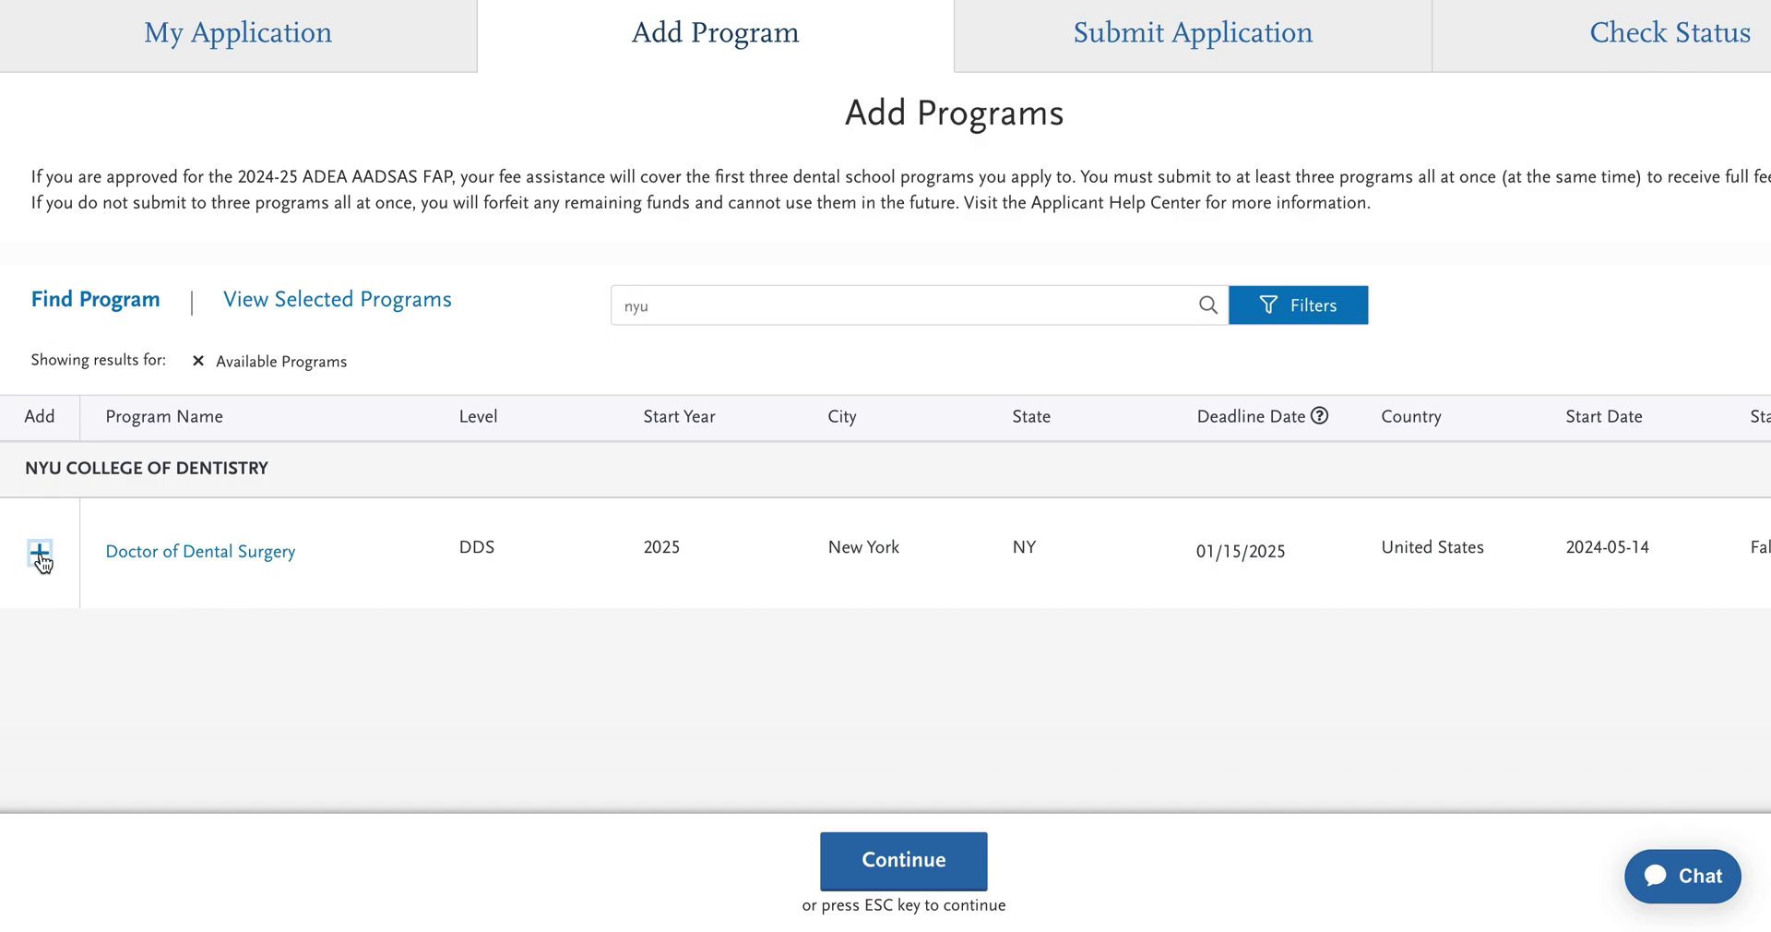
pyautogui.click(40, 556)
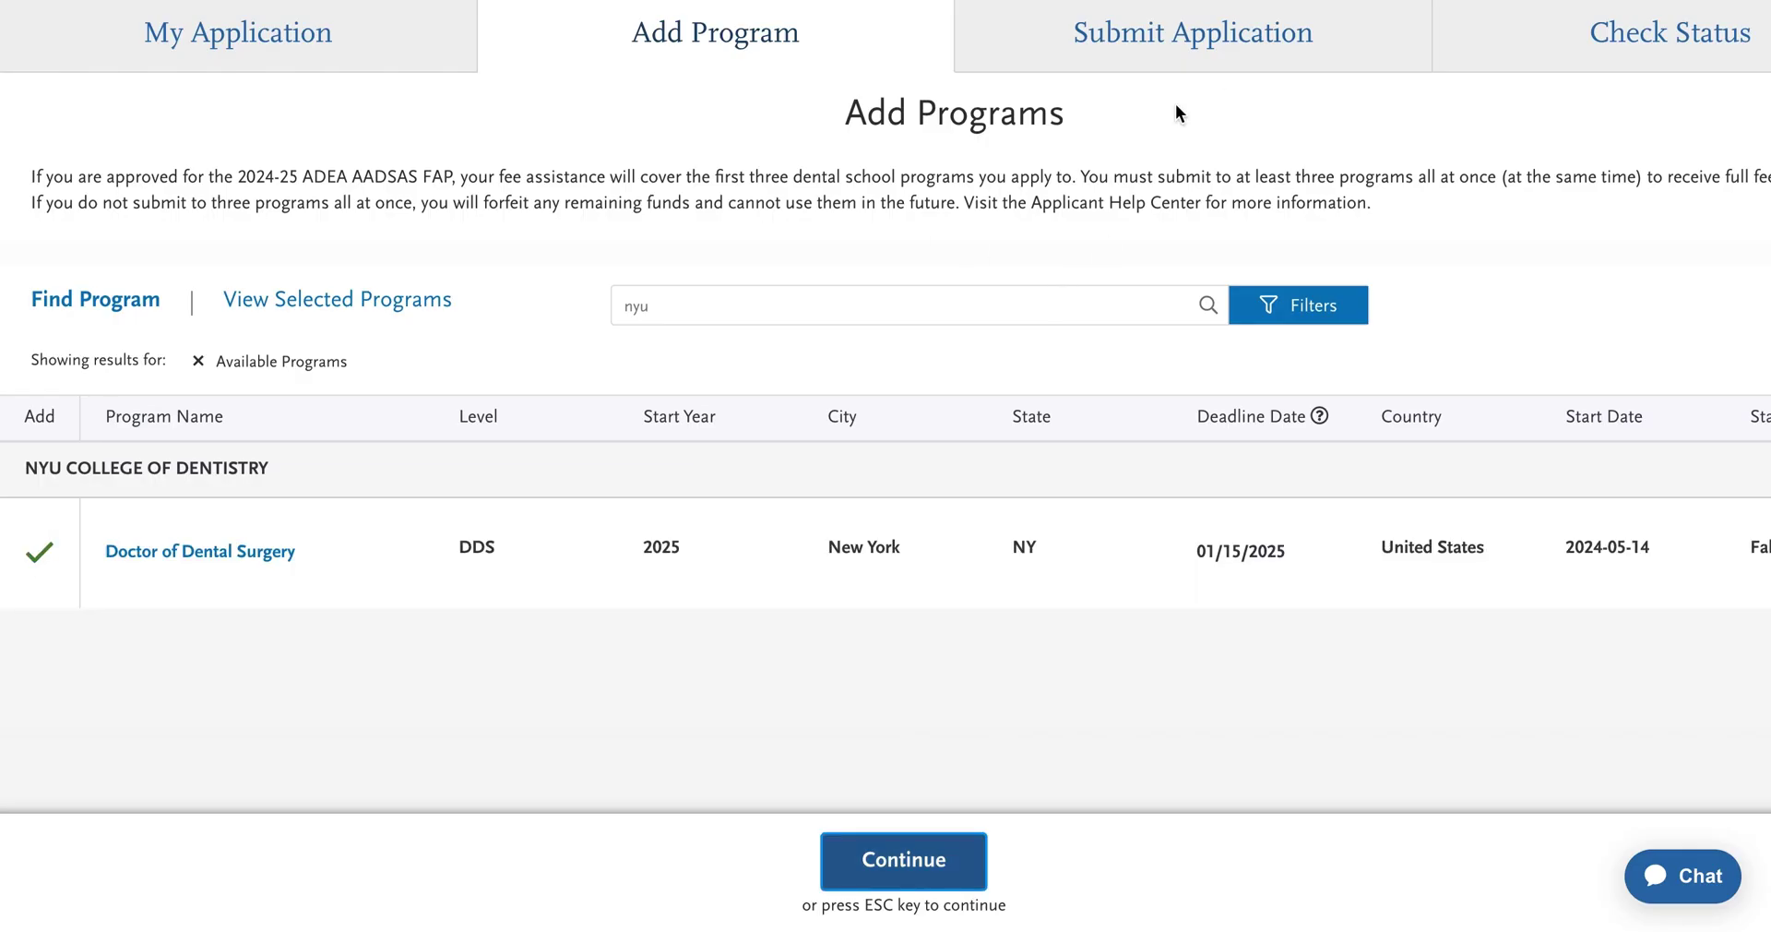
# - Open the NYU College of Dentistry entry in Program Materials from the dashboard and review its Home page
pyautogui.click(406, 51)
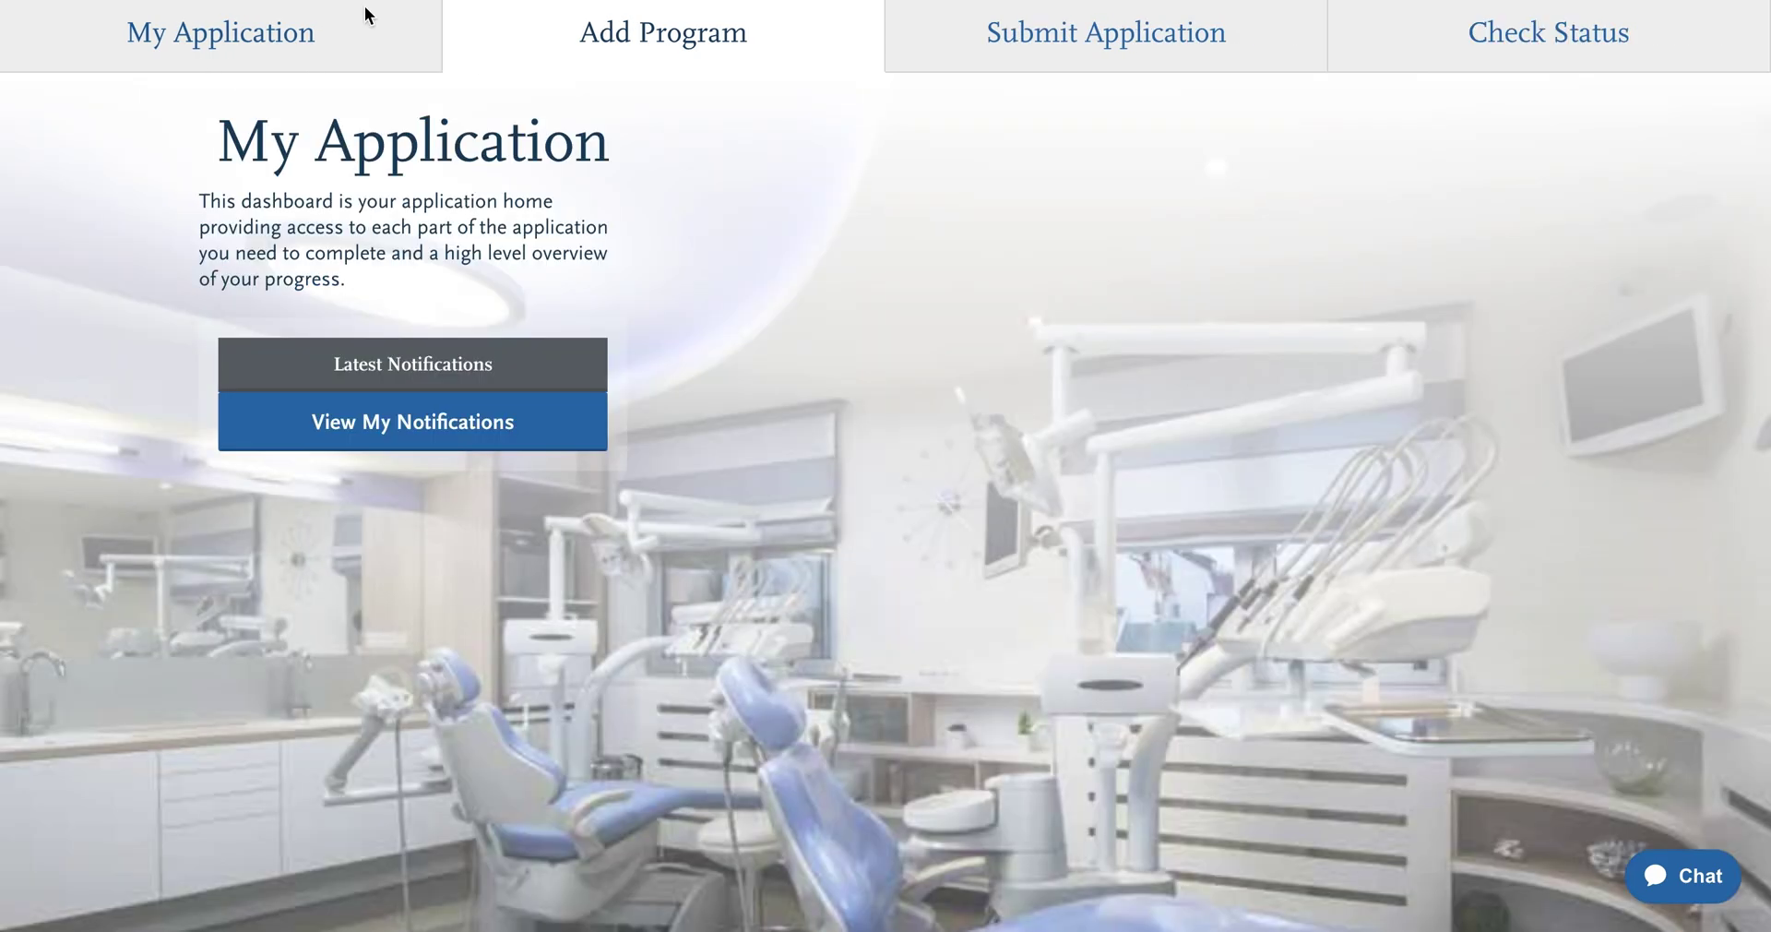
pyautogui.scroll(-3, 675, 567)
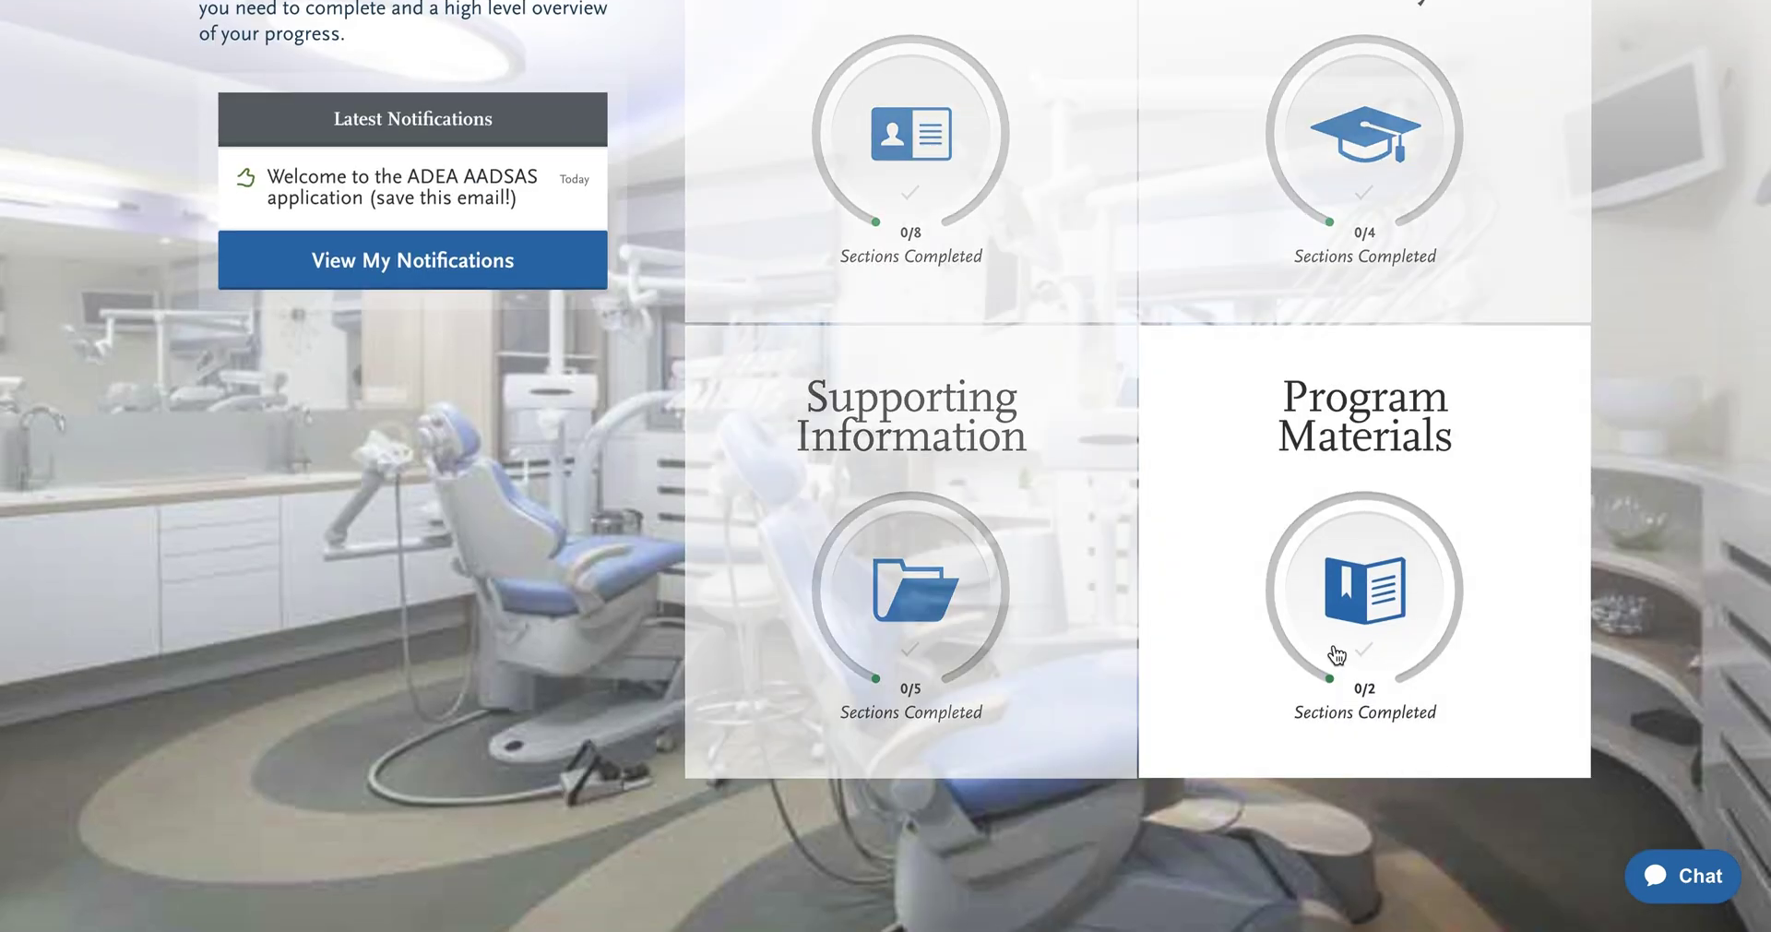
pyautogui.click(1404, 543)
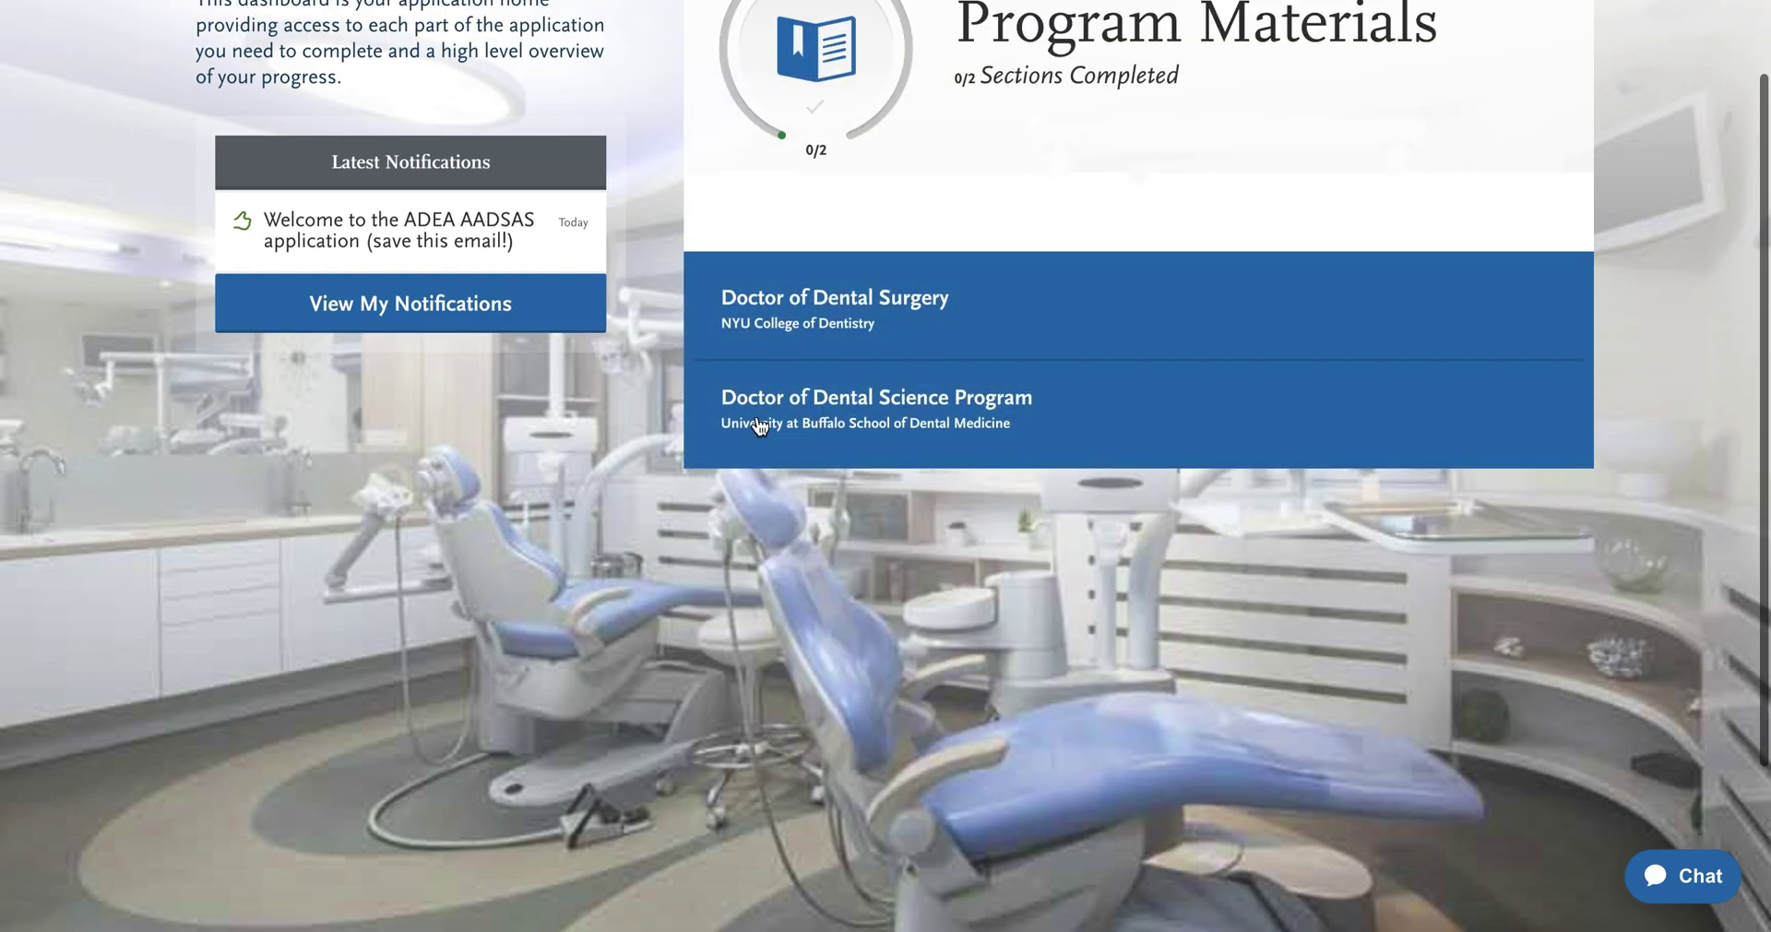
pyautogui.click(734, 319)
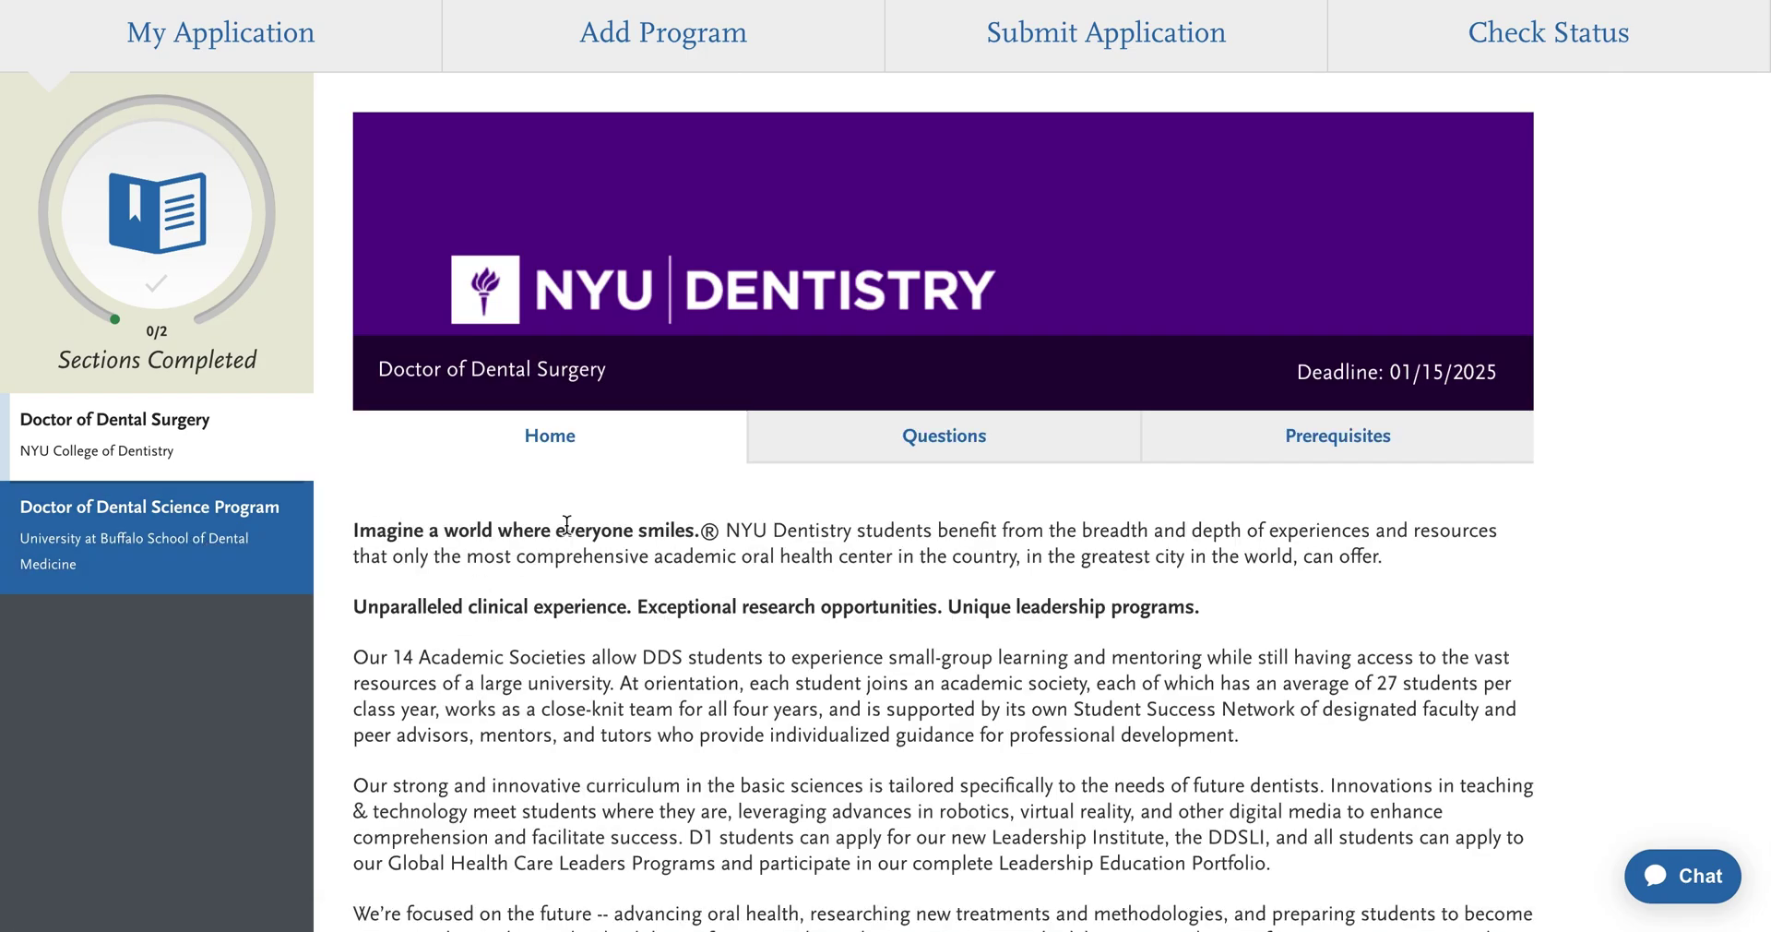
pyautogui.scroll(-10, 779, 591)
pyautogui.scroll(-20, 779, 590)
pyautogui.scroll(20, 779, 590)
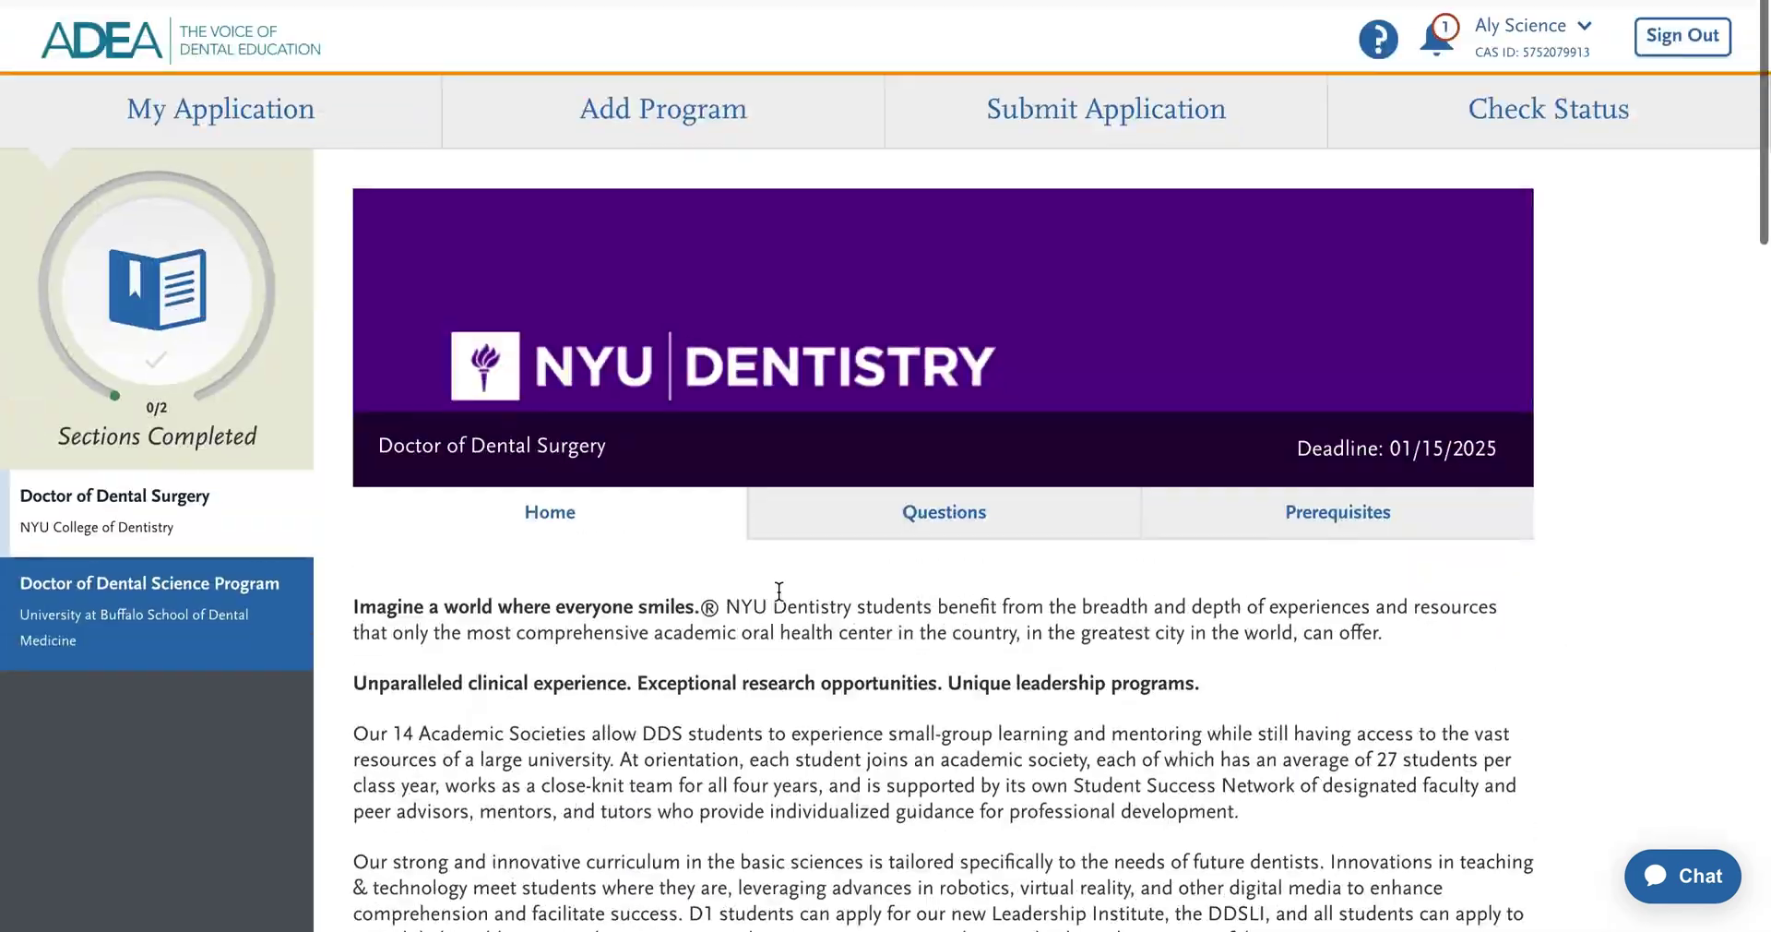
# - Open the NYU program's Questions page and review its Supplemental Questionnaire
pyautogui.scroll(-1, 779, 590)
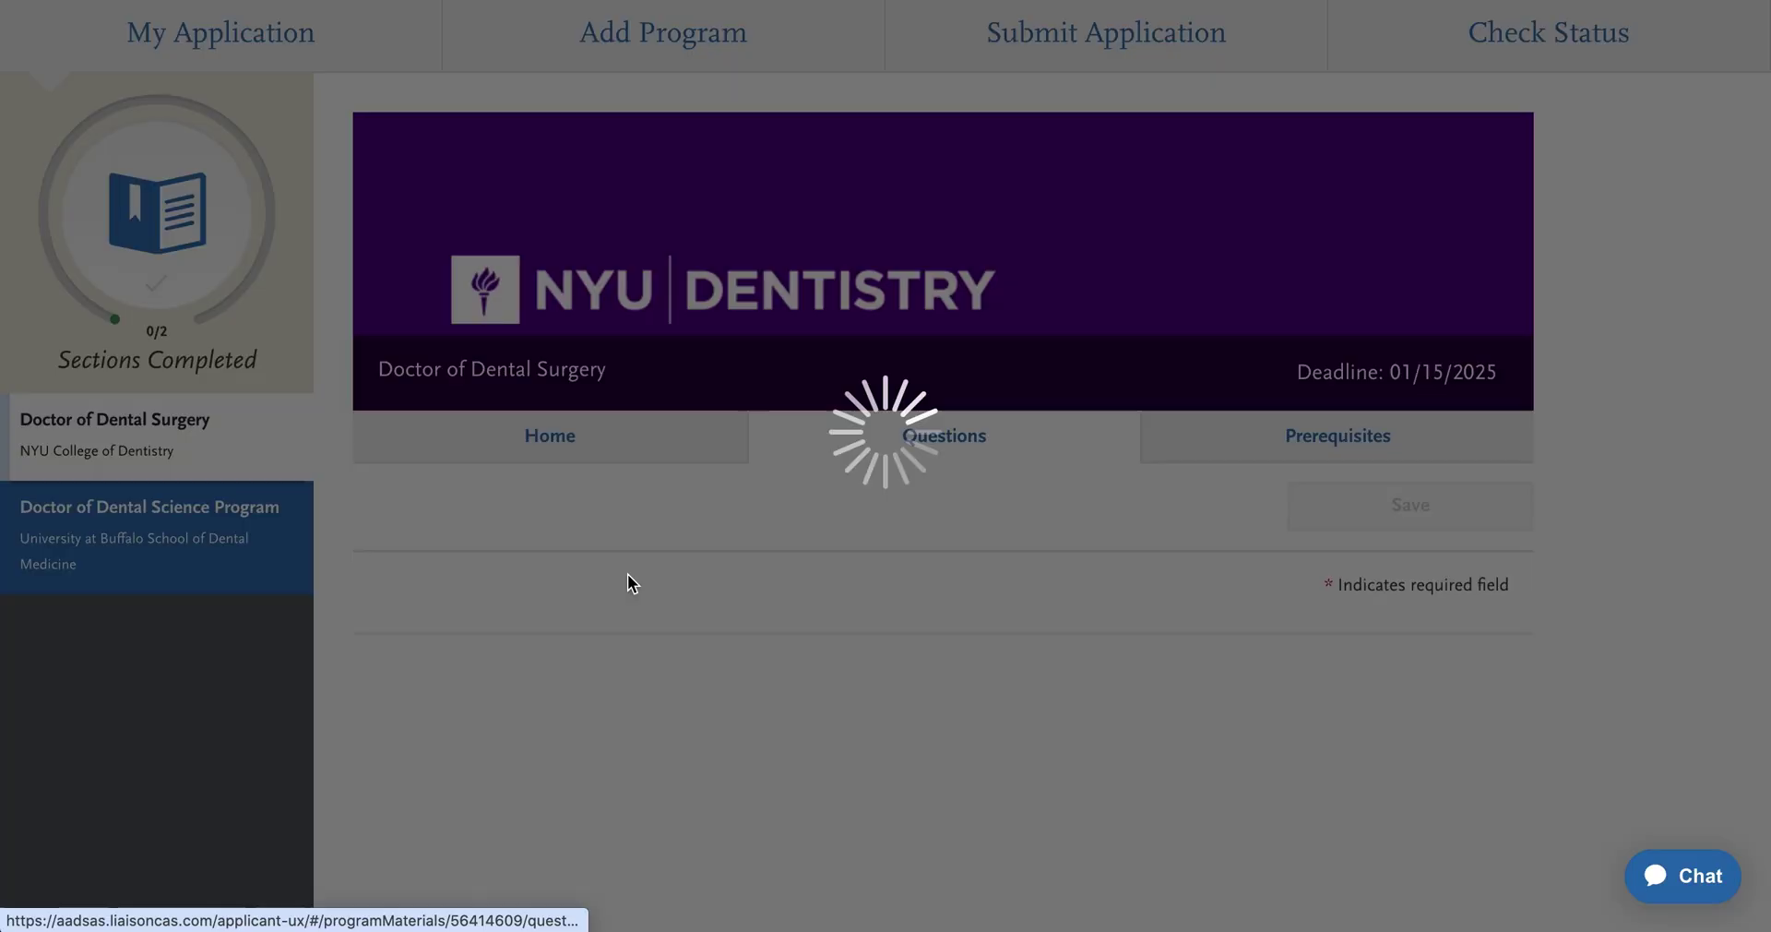
pyautogui.scroll(-1, 909, 561)
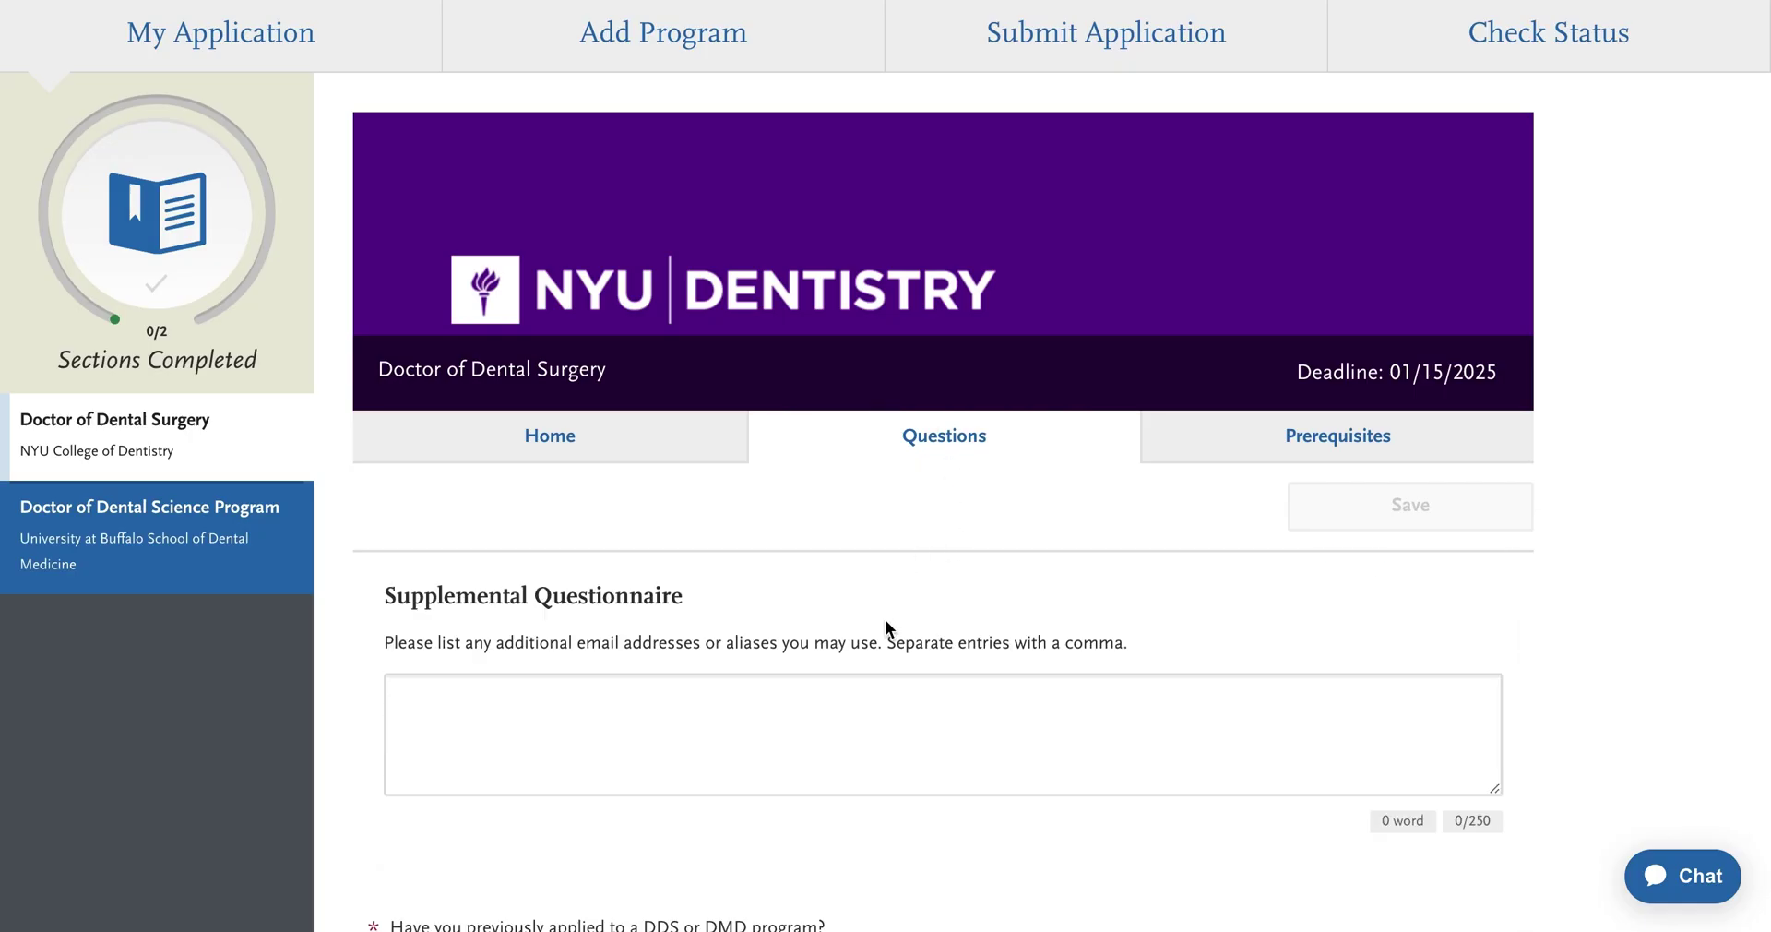
pyautogui.scroll(-5, 886, 628)
pyautogui.scroll(2, 966, 356)
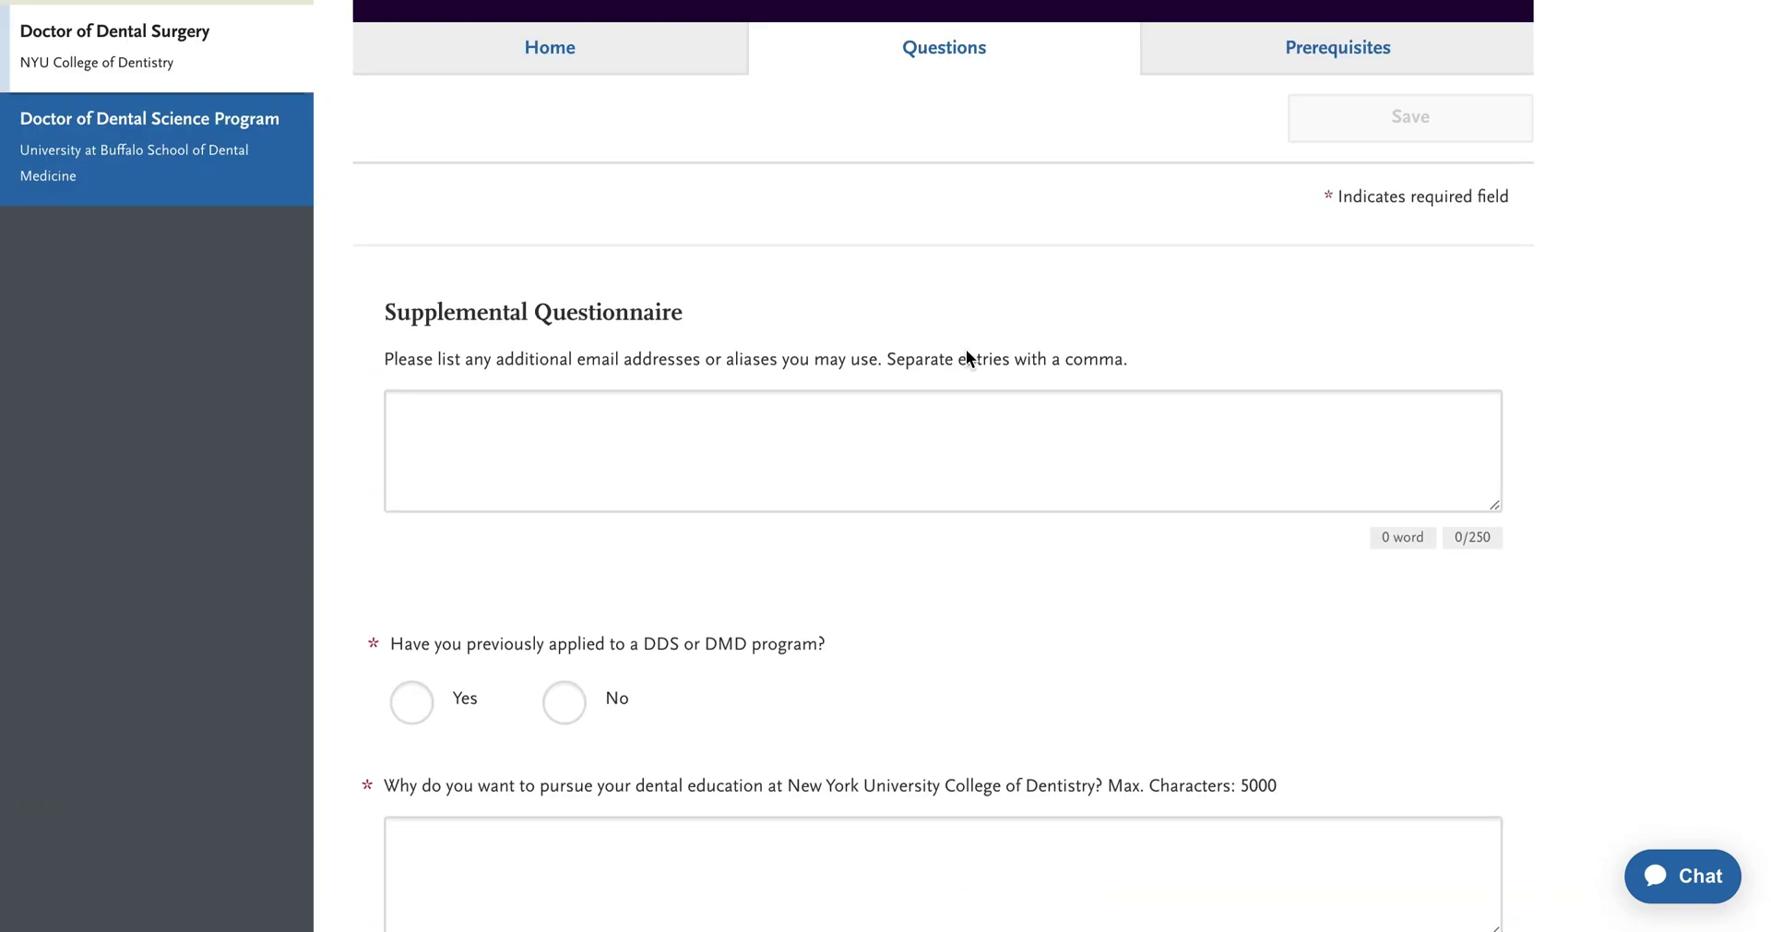
# - Read the NYU questionnaire's items on additional email addresses, previous DDS or DMD applications, and reasons for choosing NYU
pyautogui.scroll(-1, 966, 349)
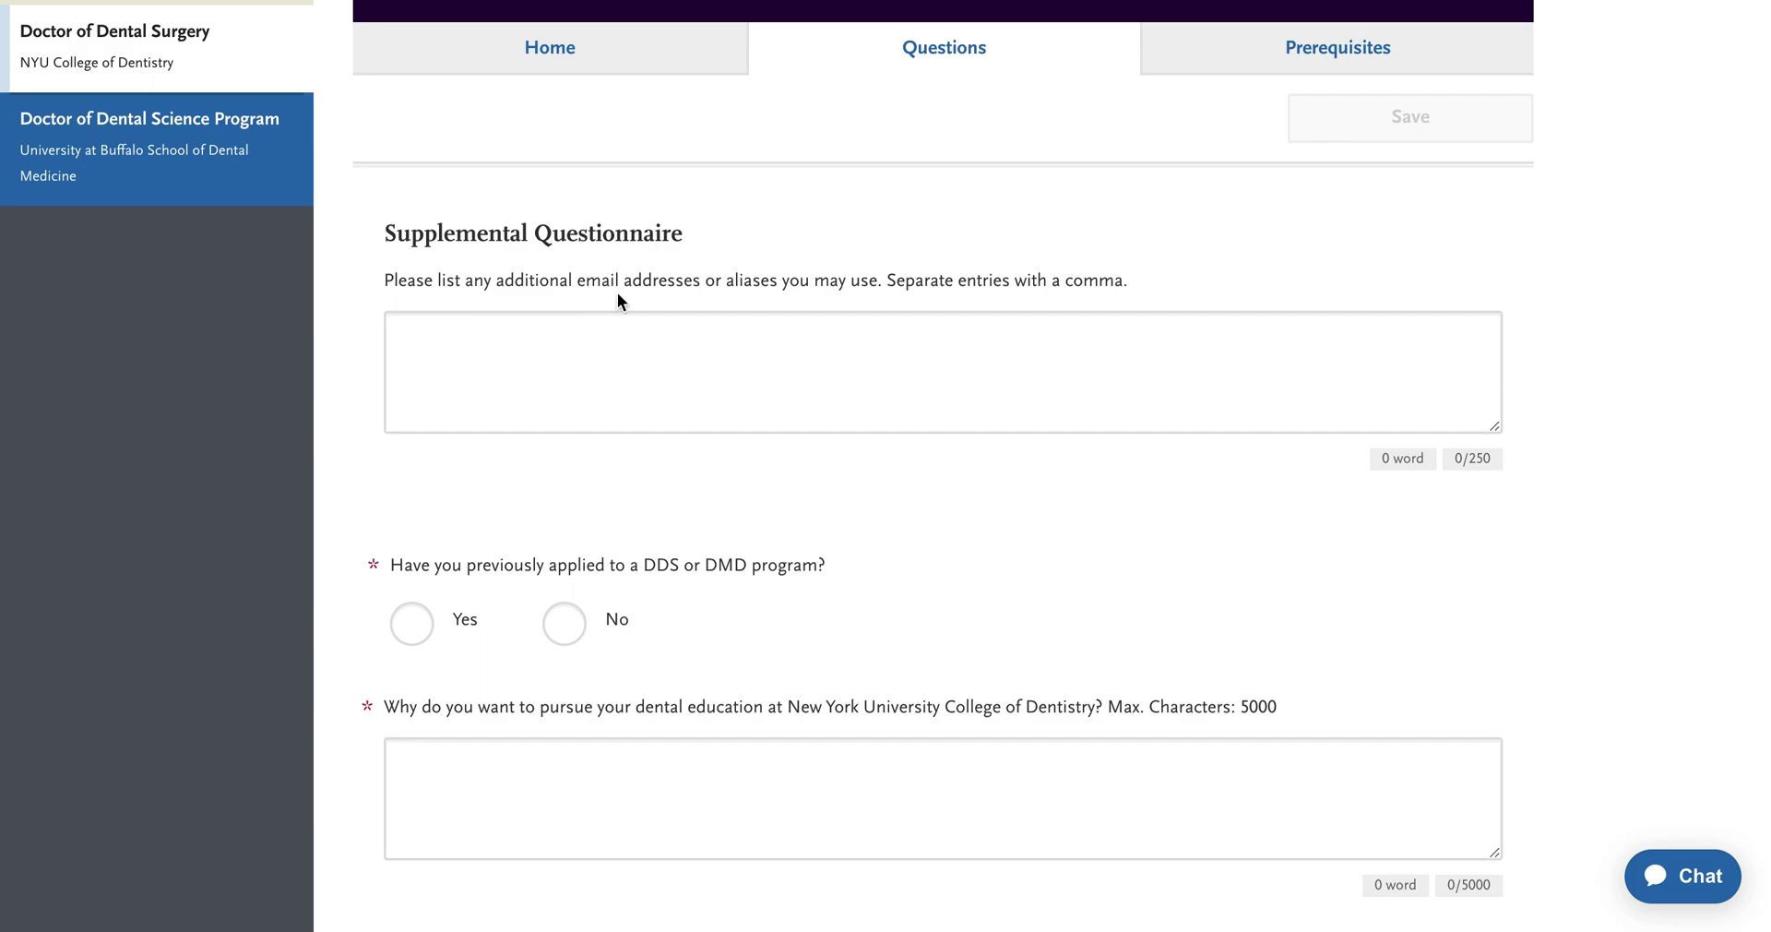
pyautogui.scroll(-1, 660, 580)
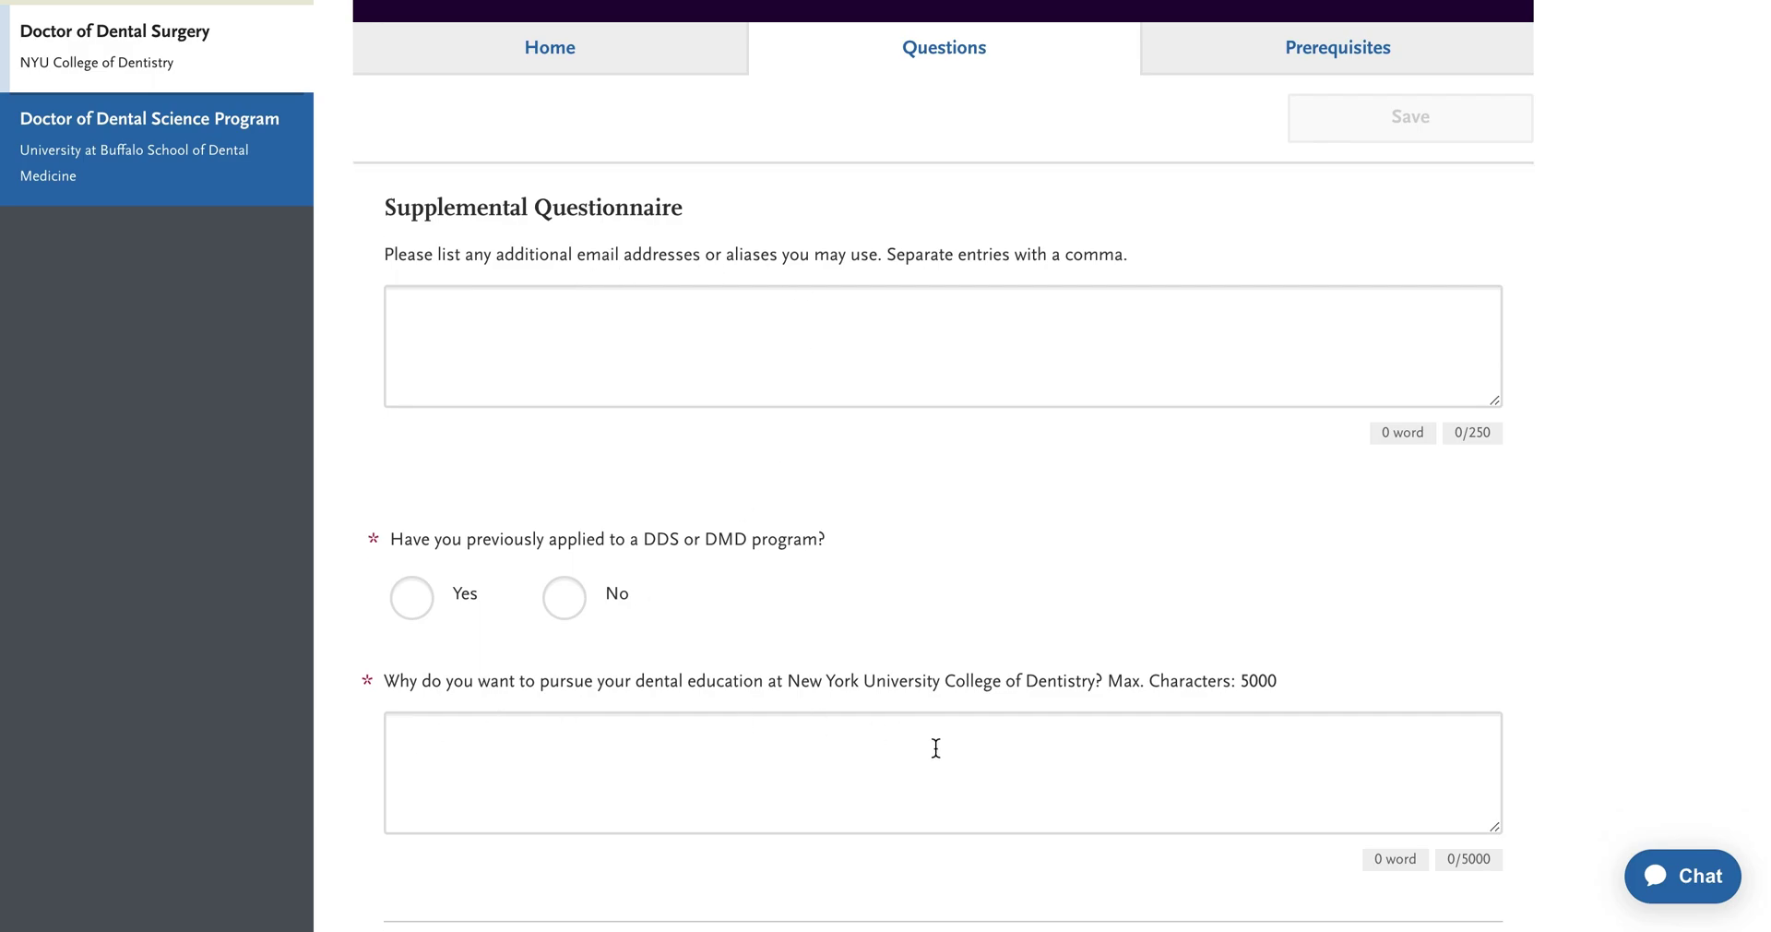
pyautogui.scroll(-2, 1351, 501)
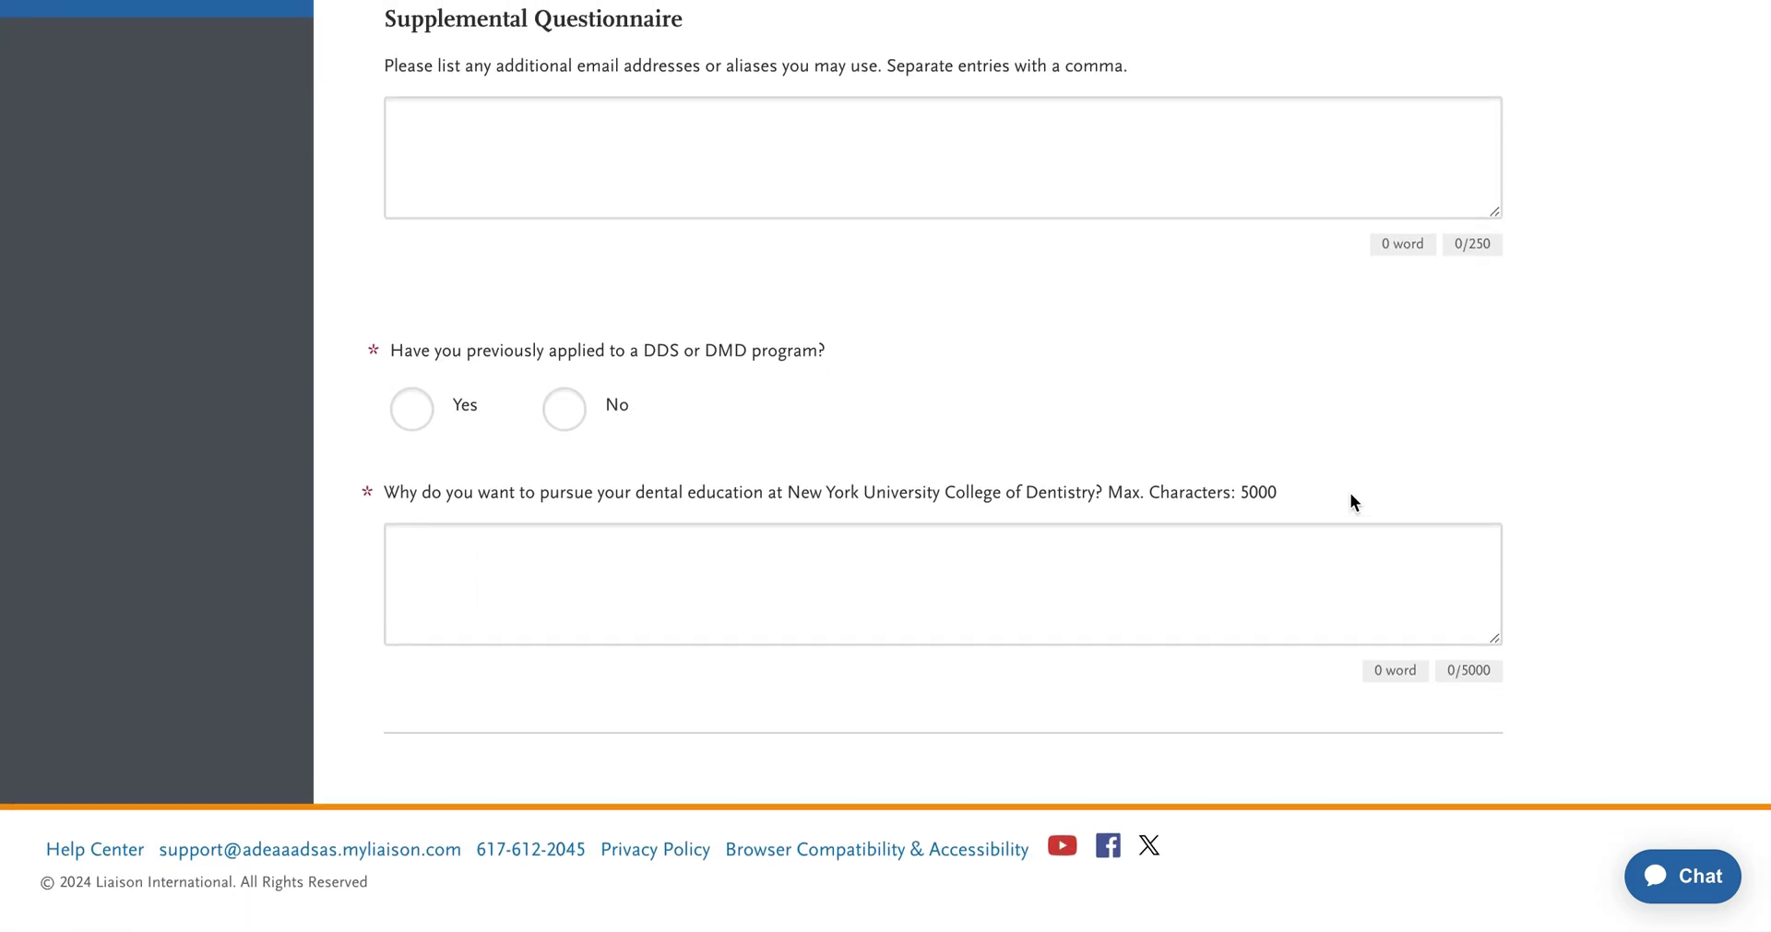
pyautogui.scroll(7, 965, 526)
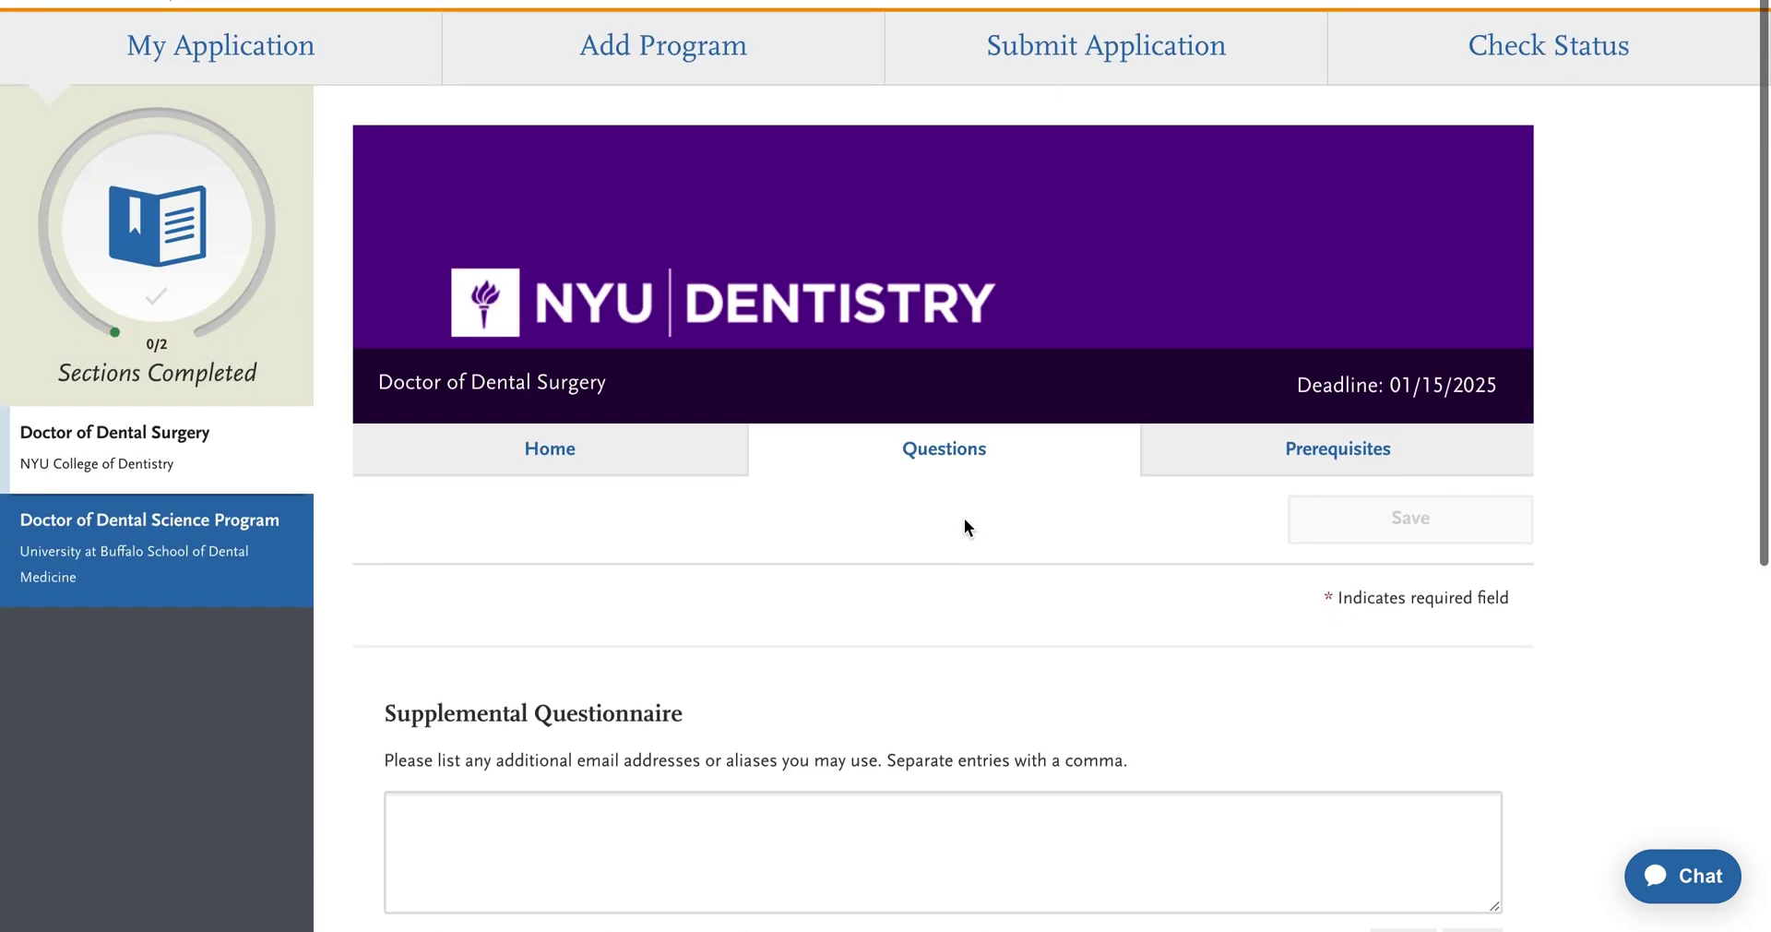
# - Open the NYU program's Prerequisites page and review the required courses with their credits, grades and descriptions
pyautogui.click(1281, 456)
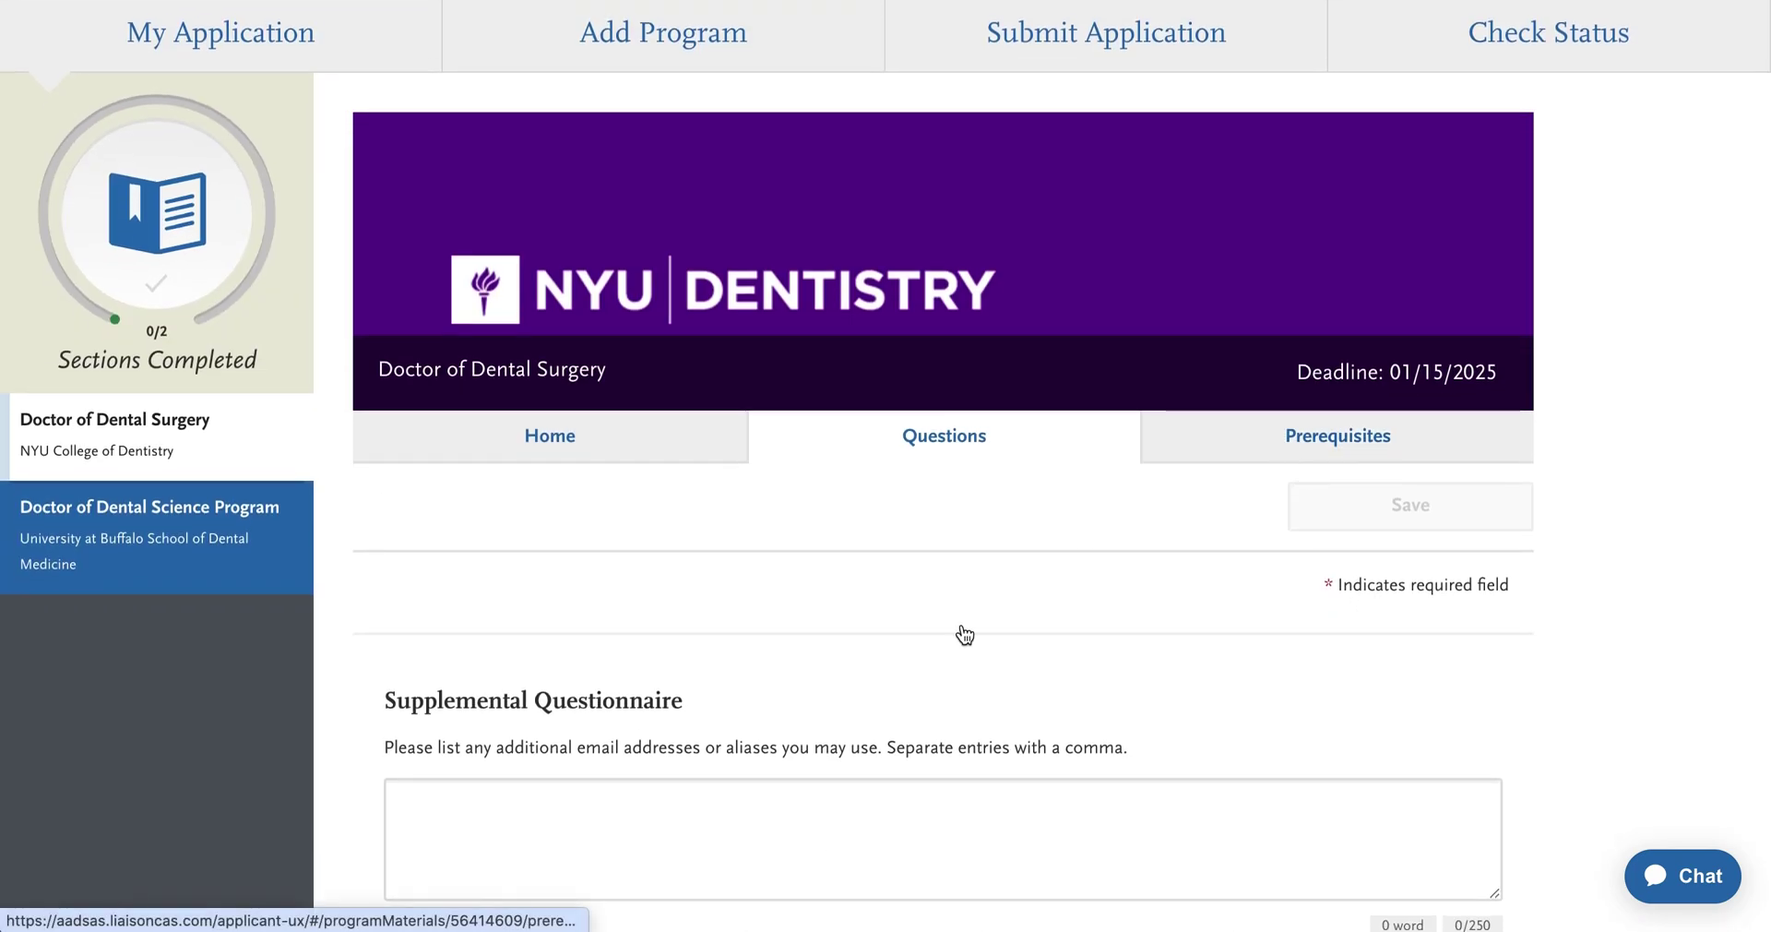
pyautogui.scroll(-5, 853, 701)
pyautogui.scroll(-3, 844, 709)
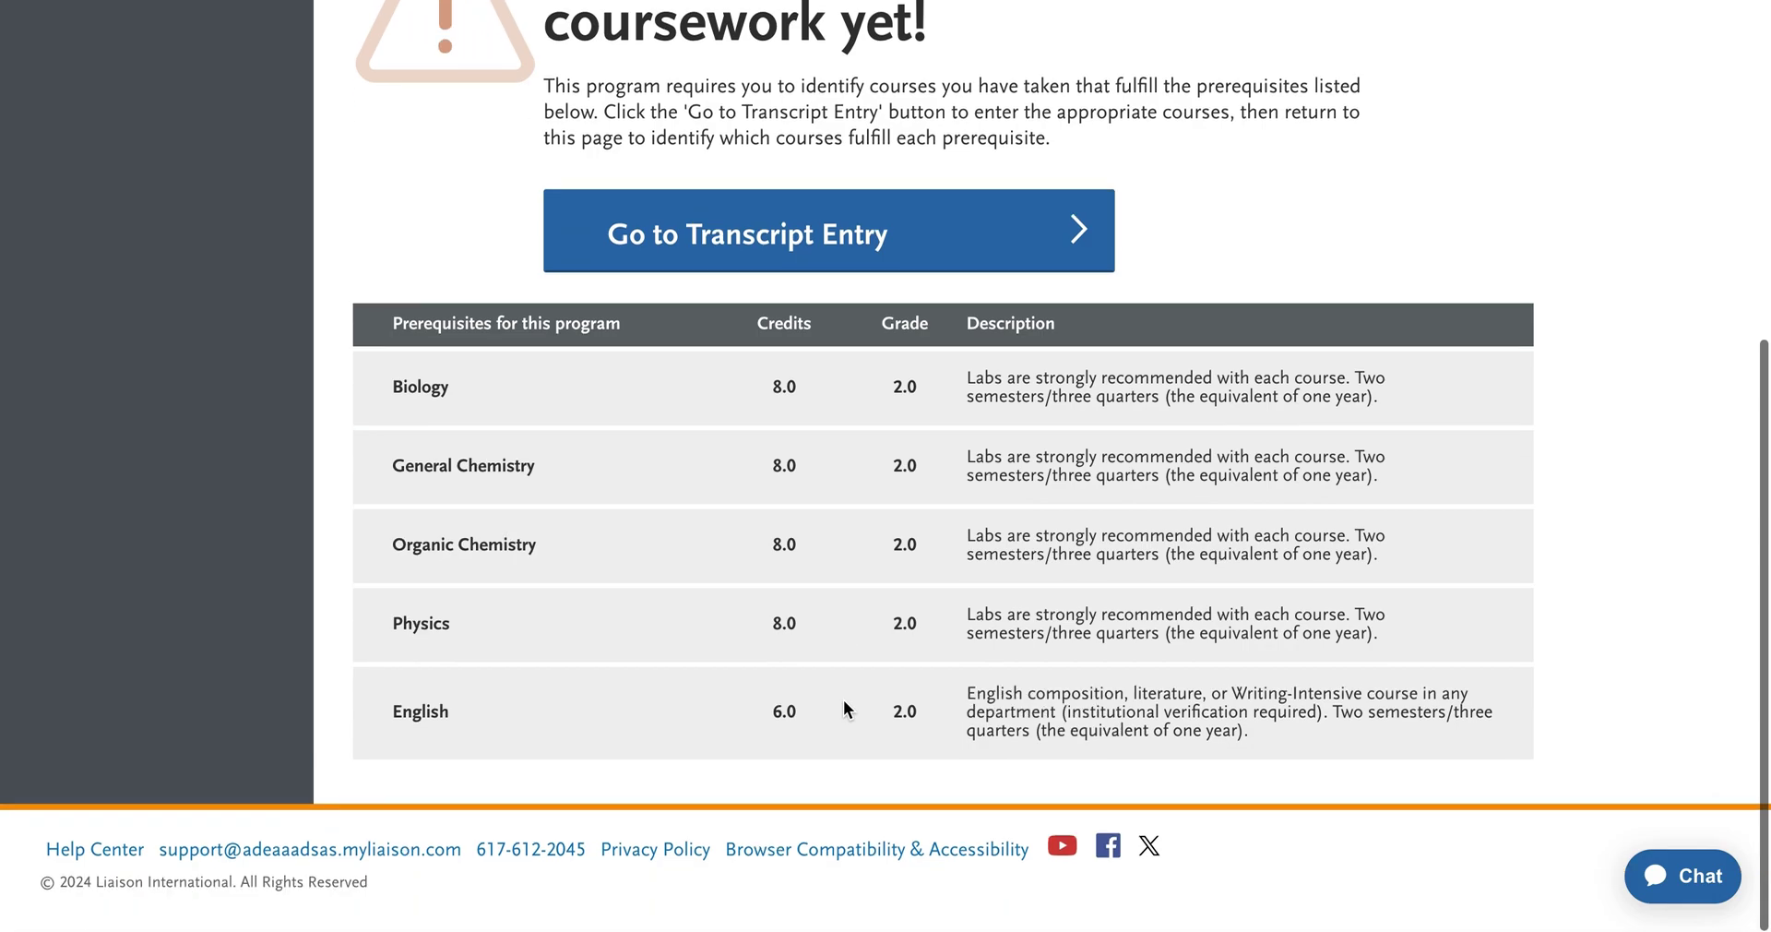
pyautogui.moveTo(356, 364); pyautogui.dragTo(904, 729)
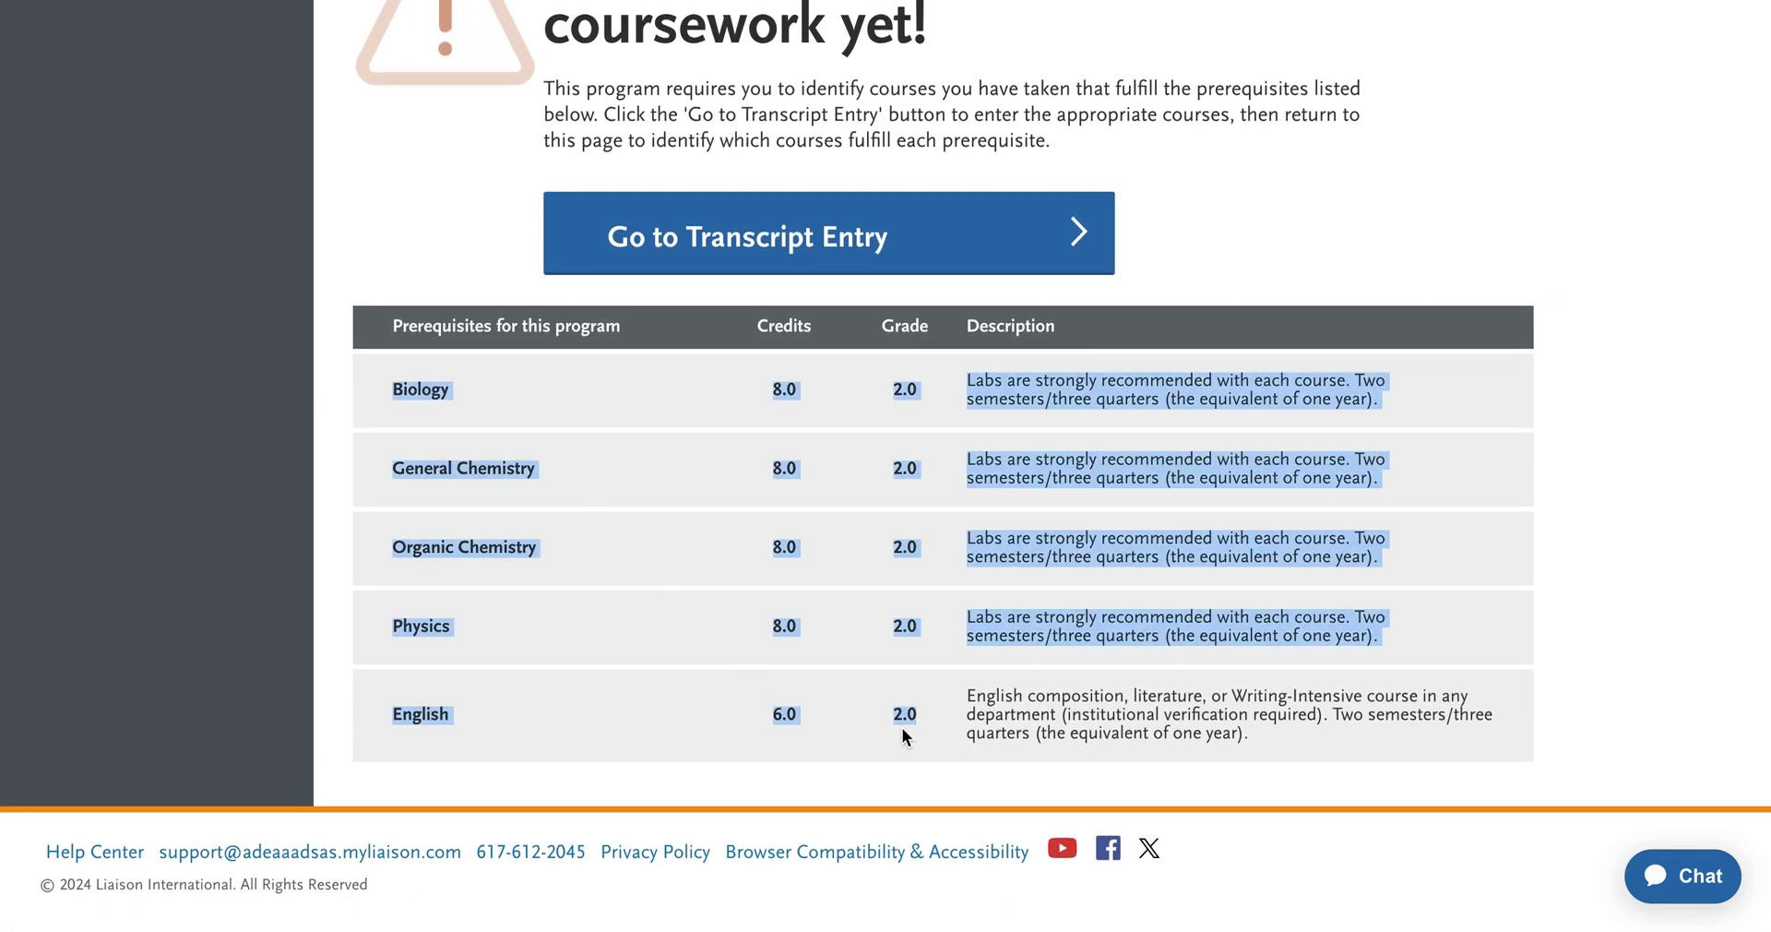
pyautogui.click(900, 727)
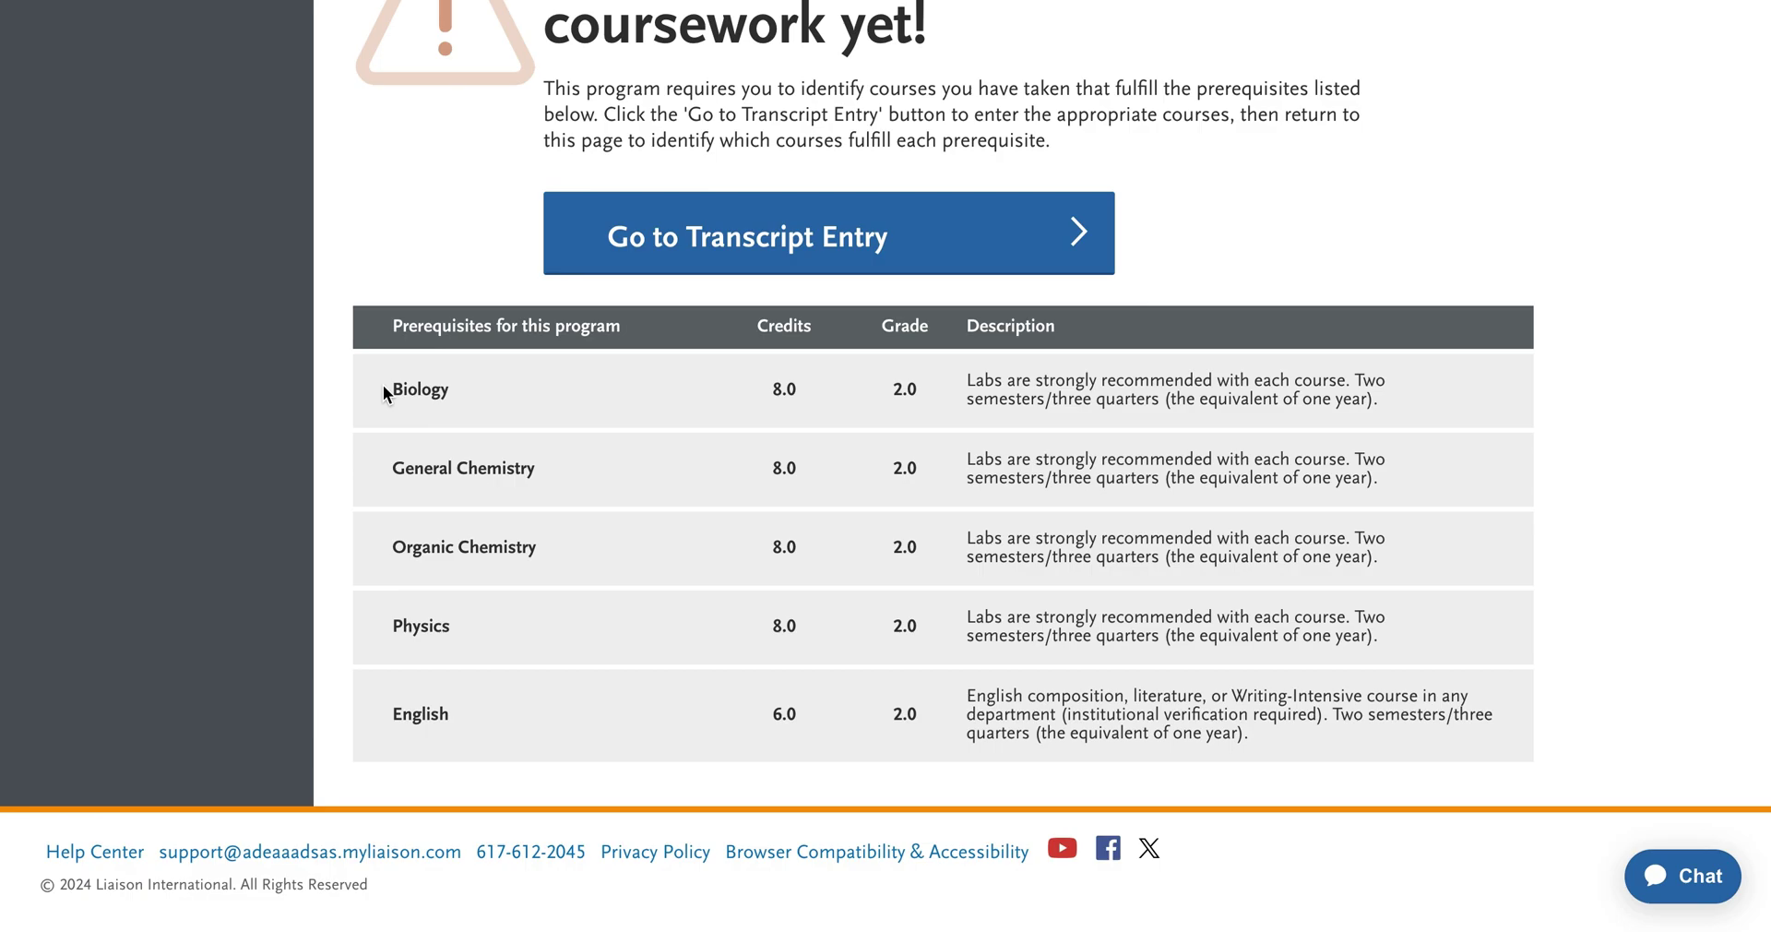
pyautogui.scroll(8, 383, 385)
pyautogui.scroll(-1, 306, 499)
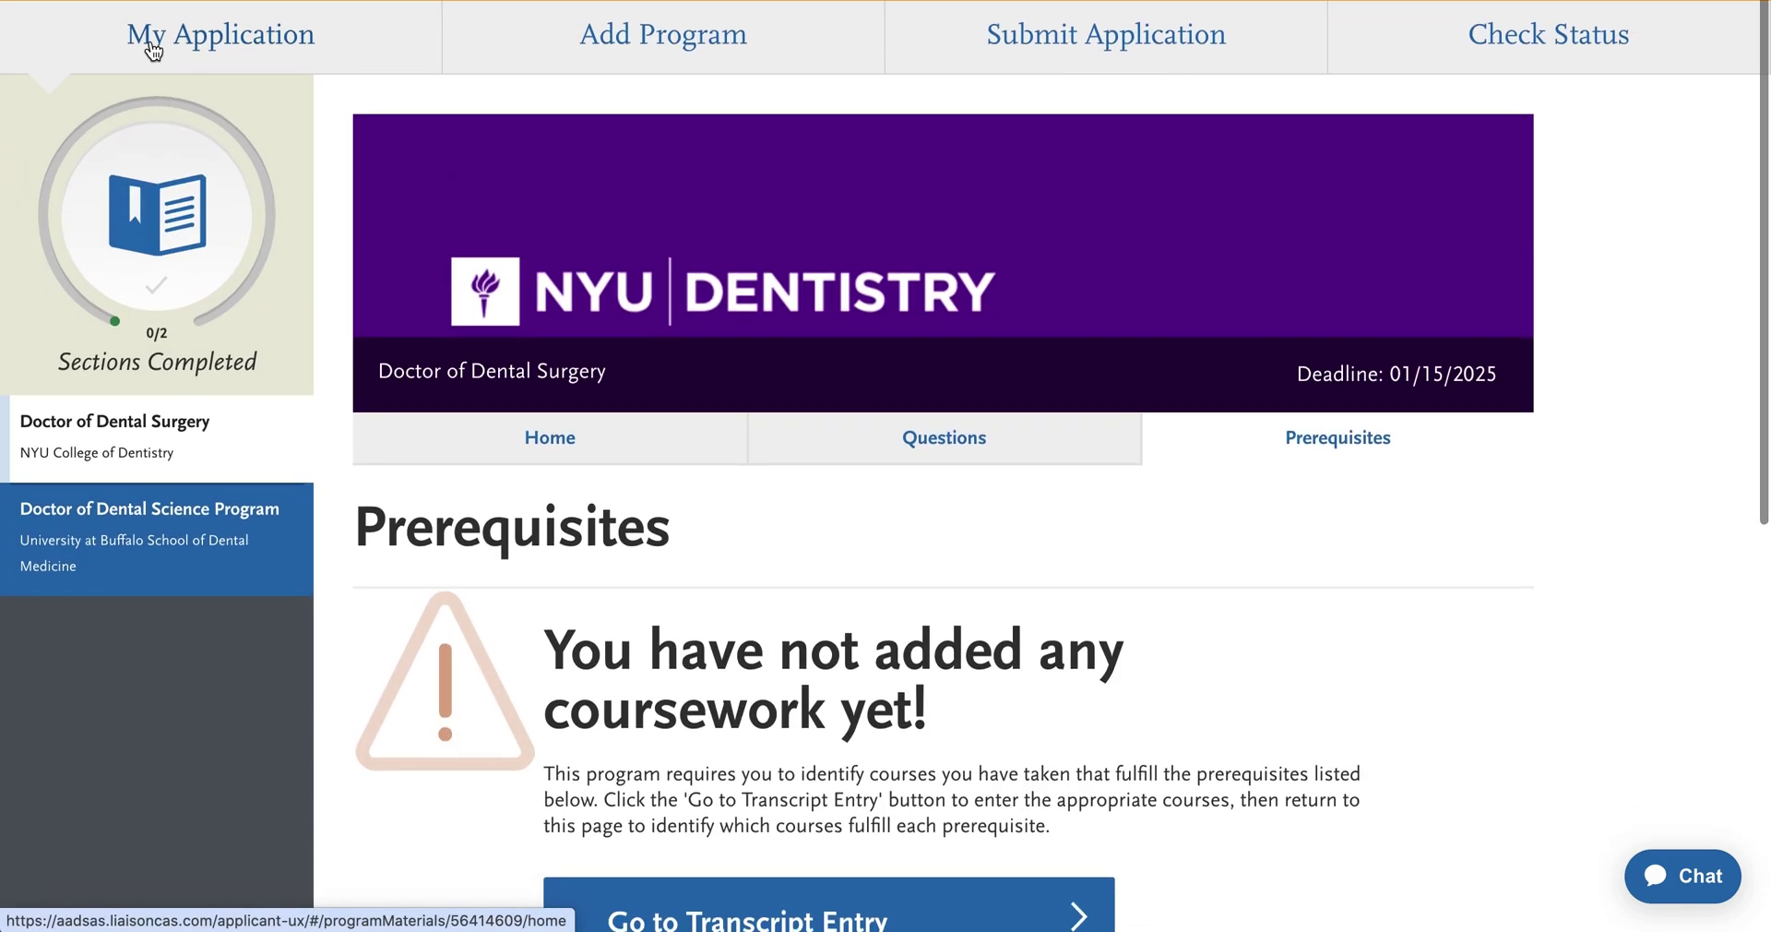
# - Open the University at Buffalo program in Program Materials and review its prerequisite courses
pyautogui.click(49, 569)
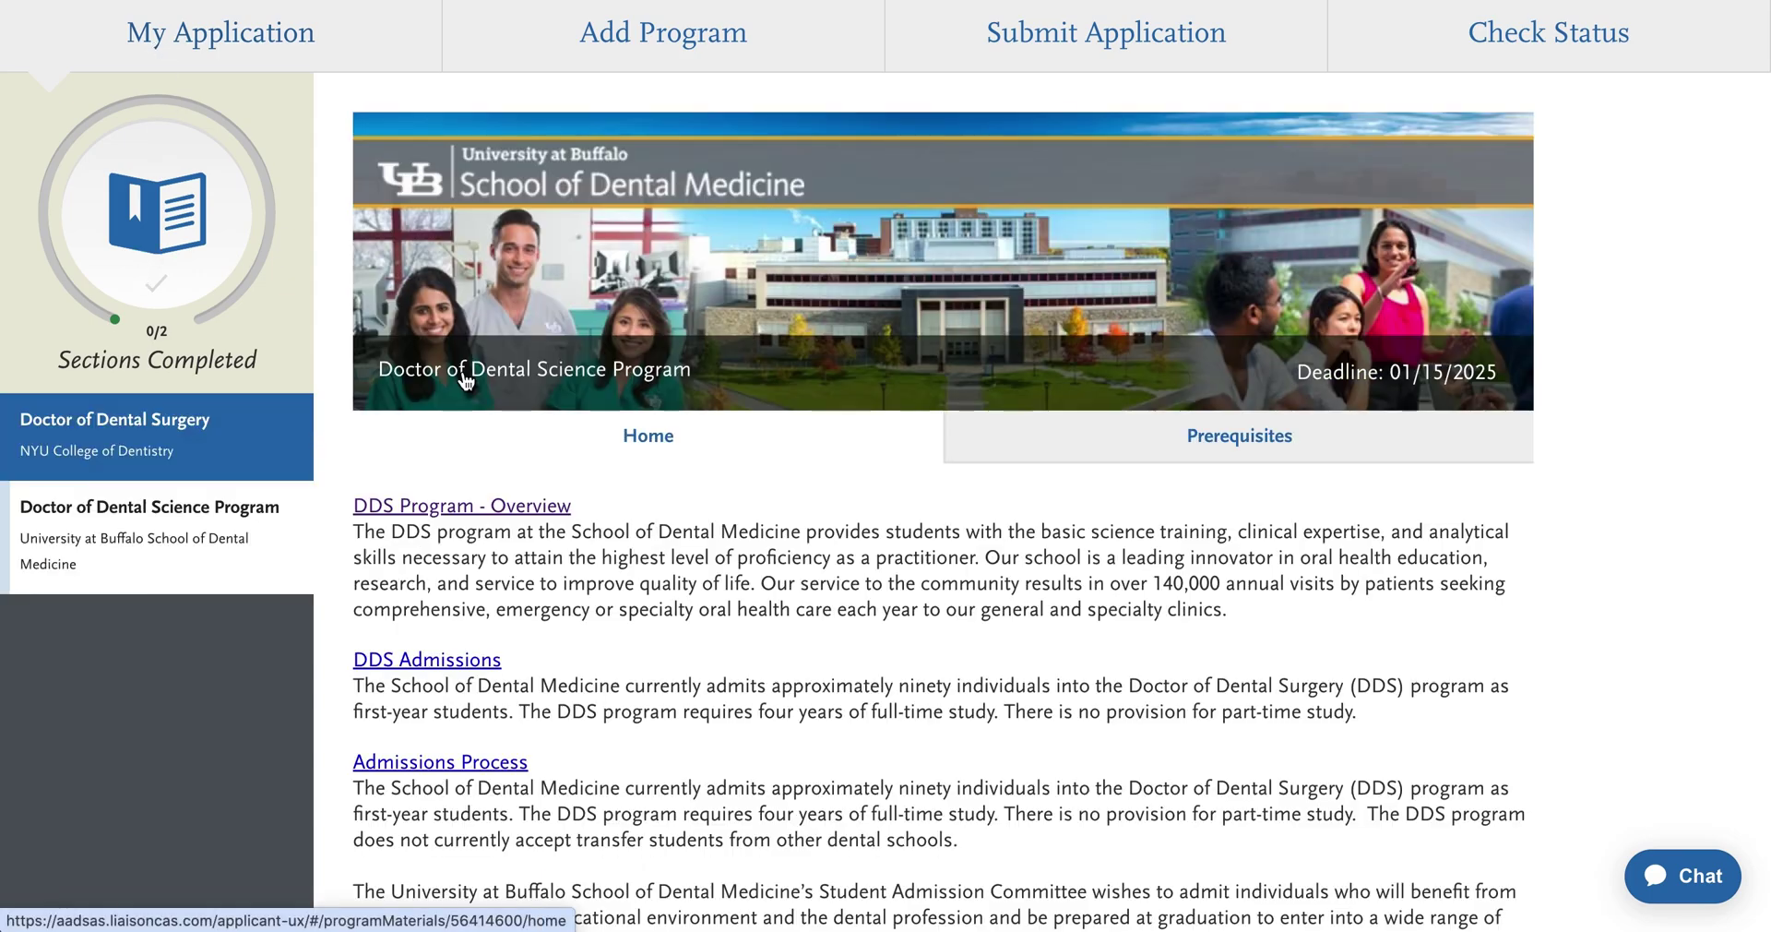
pyautogui.click(1262, 452)
pyautogui.scroll(-10, 905, 489)
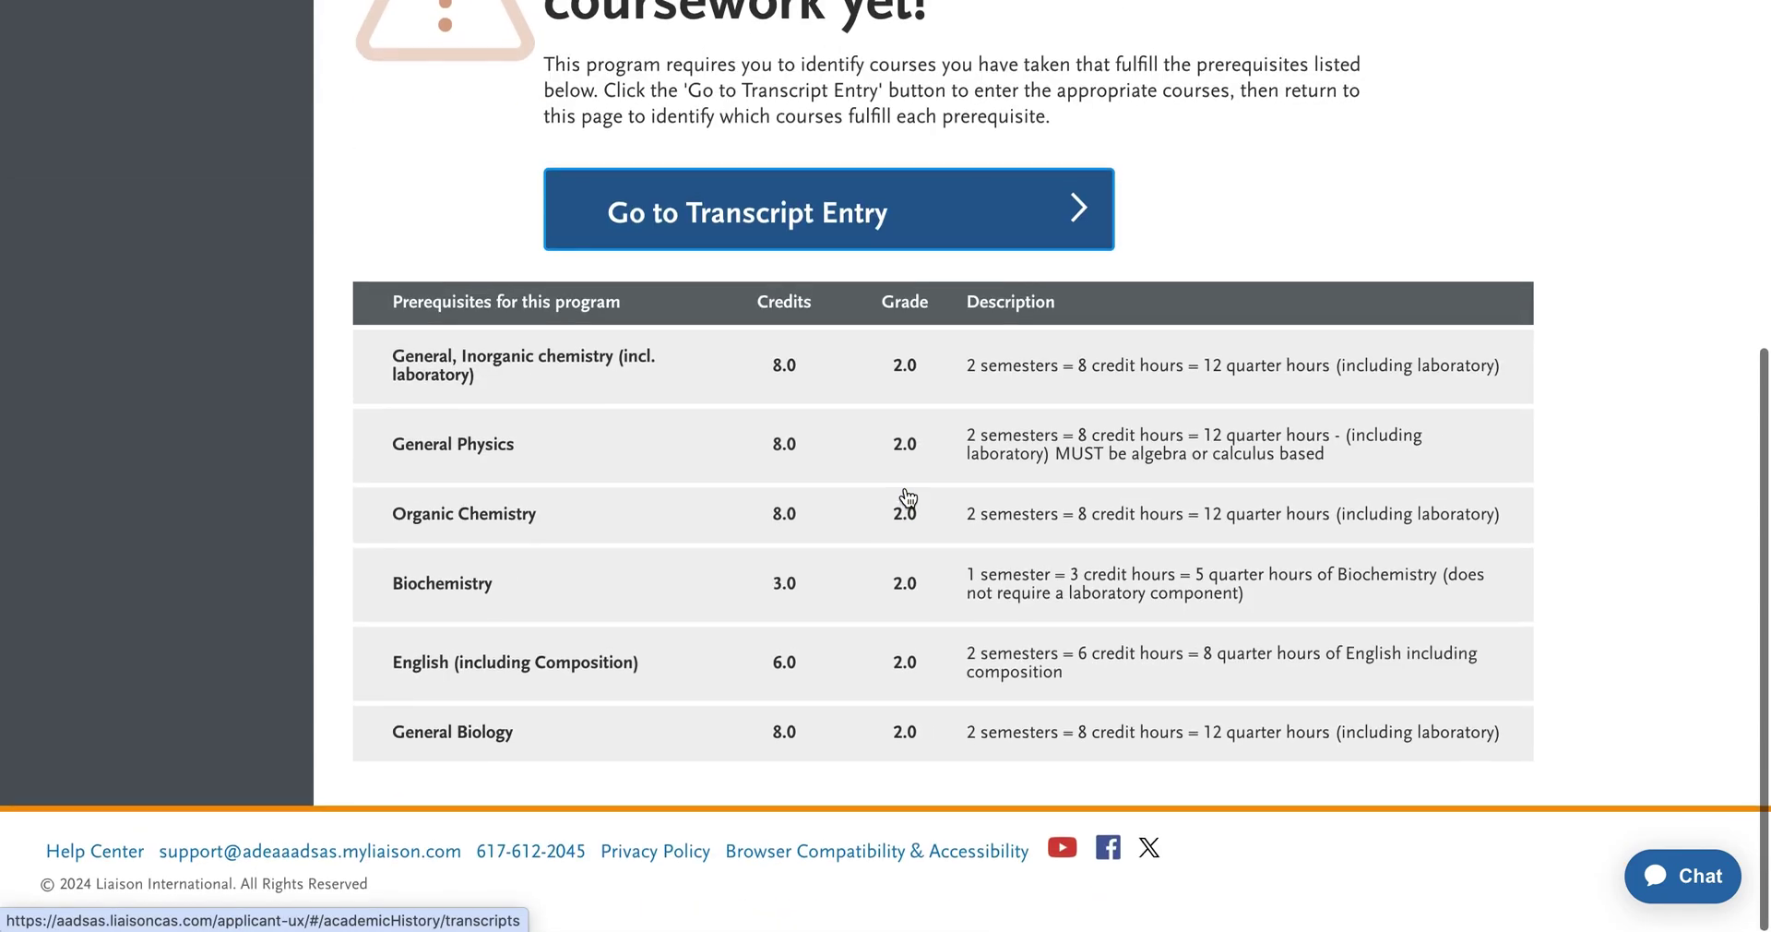
pyautogui.scroll(10, 905, 487)
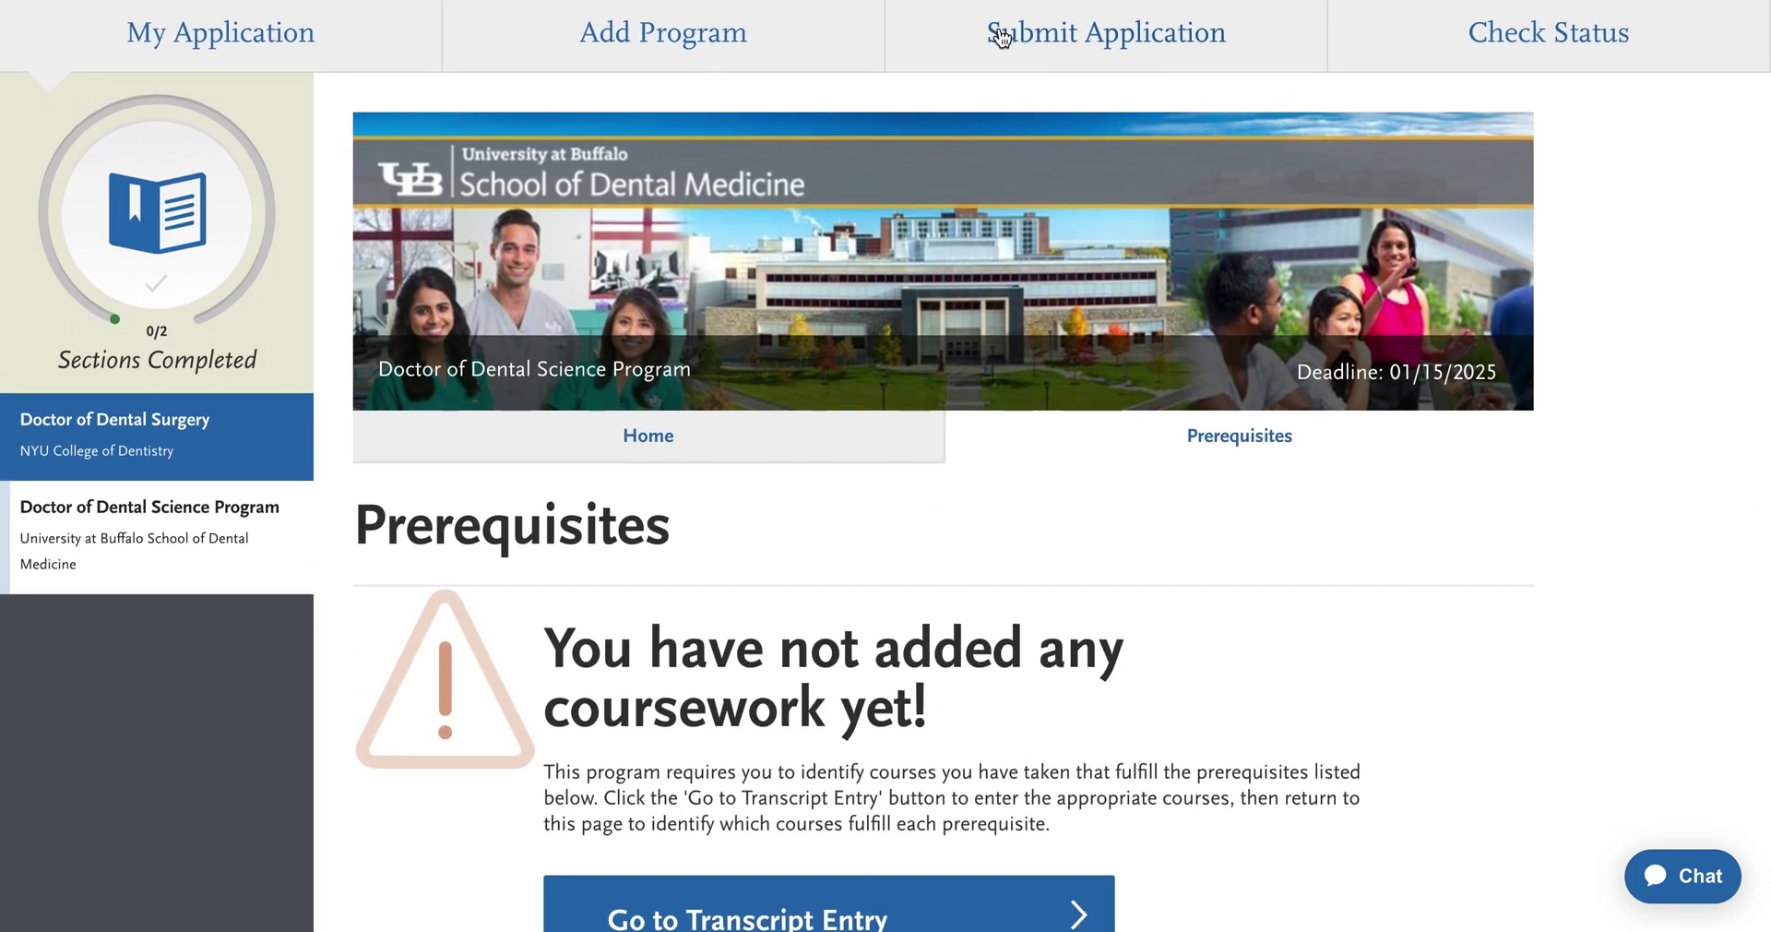
# - Open the Submit Application page and examine the program entries and the total application fee
pyautogui.click(1001, 37)
pyautogui.scroll(-3, 735, 510)
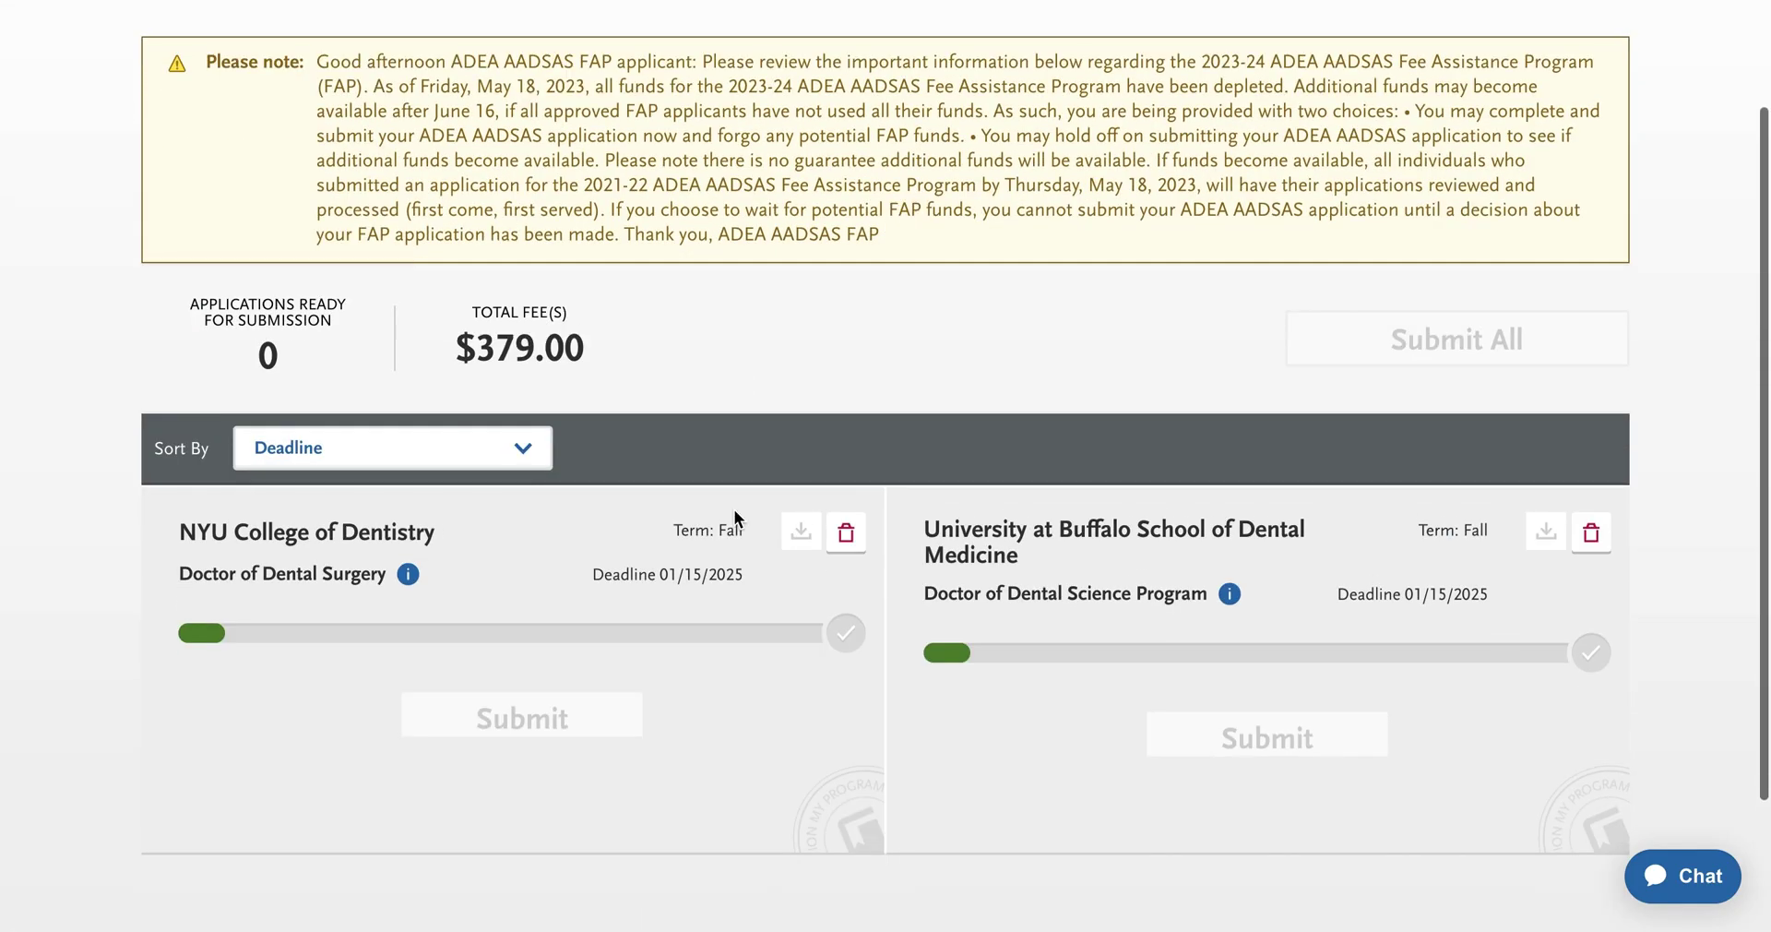
pyautogui.scroll(-2, 564, 515)
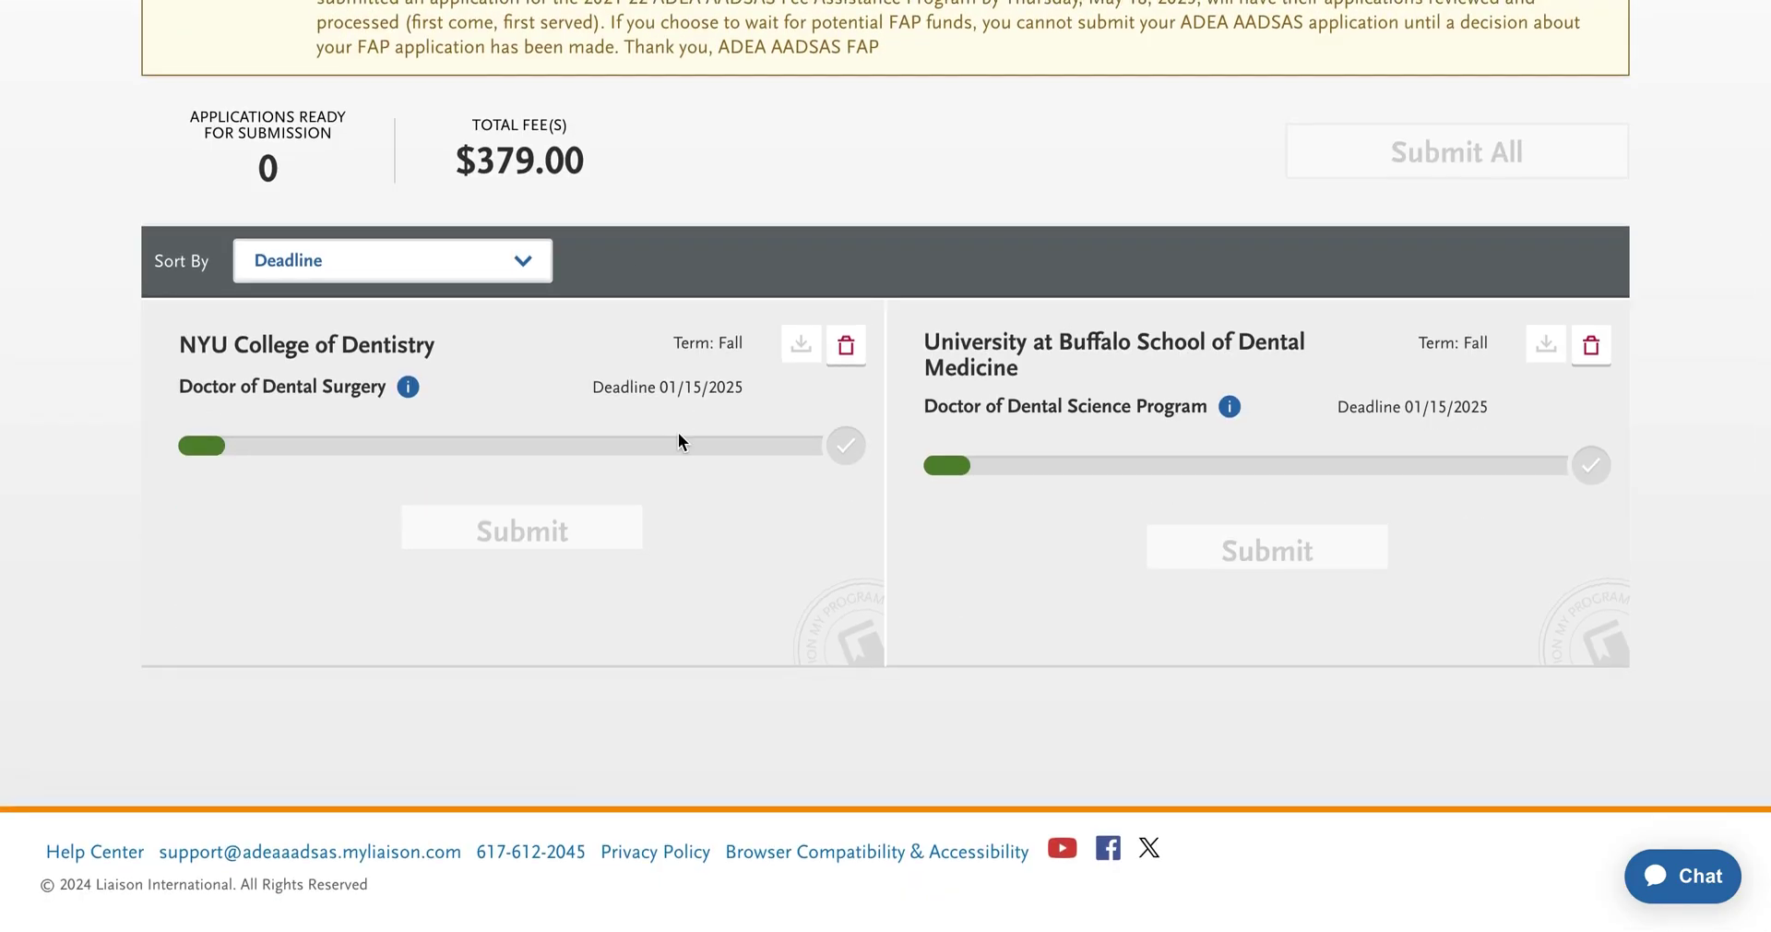
pyautogui.scroll(2, 816, 279)
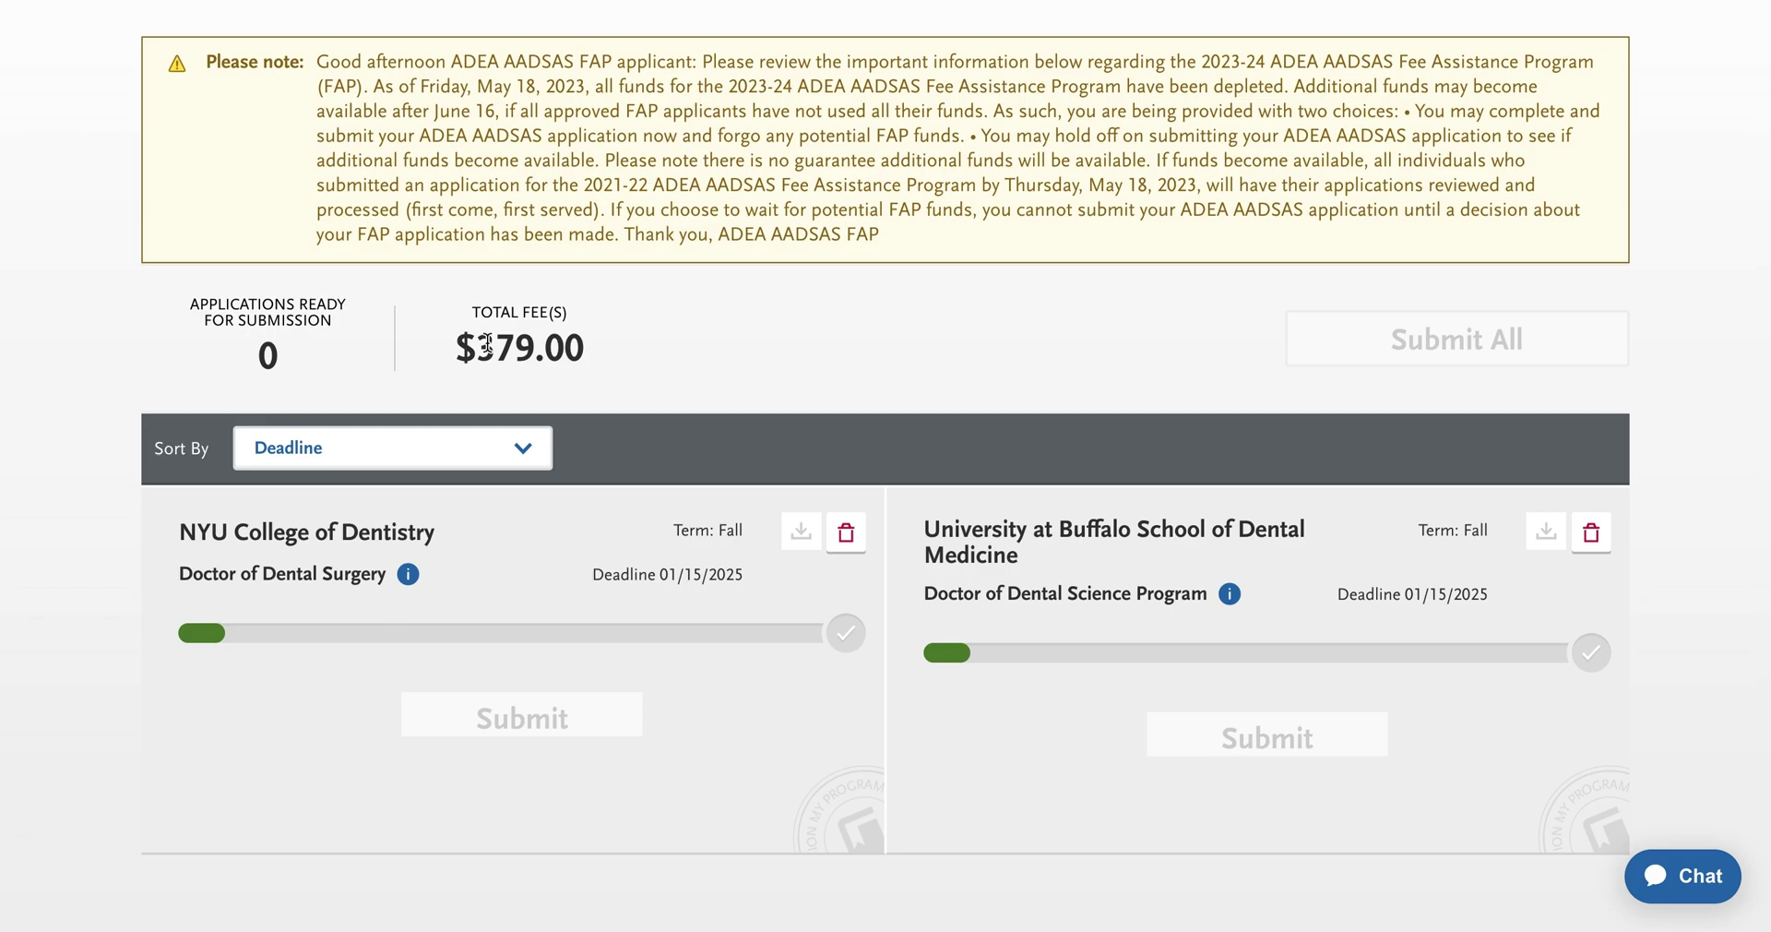
pyautogui.moveTo(441, 349); pyautogui.dragTo(614, 356)
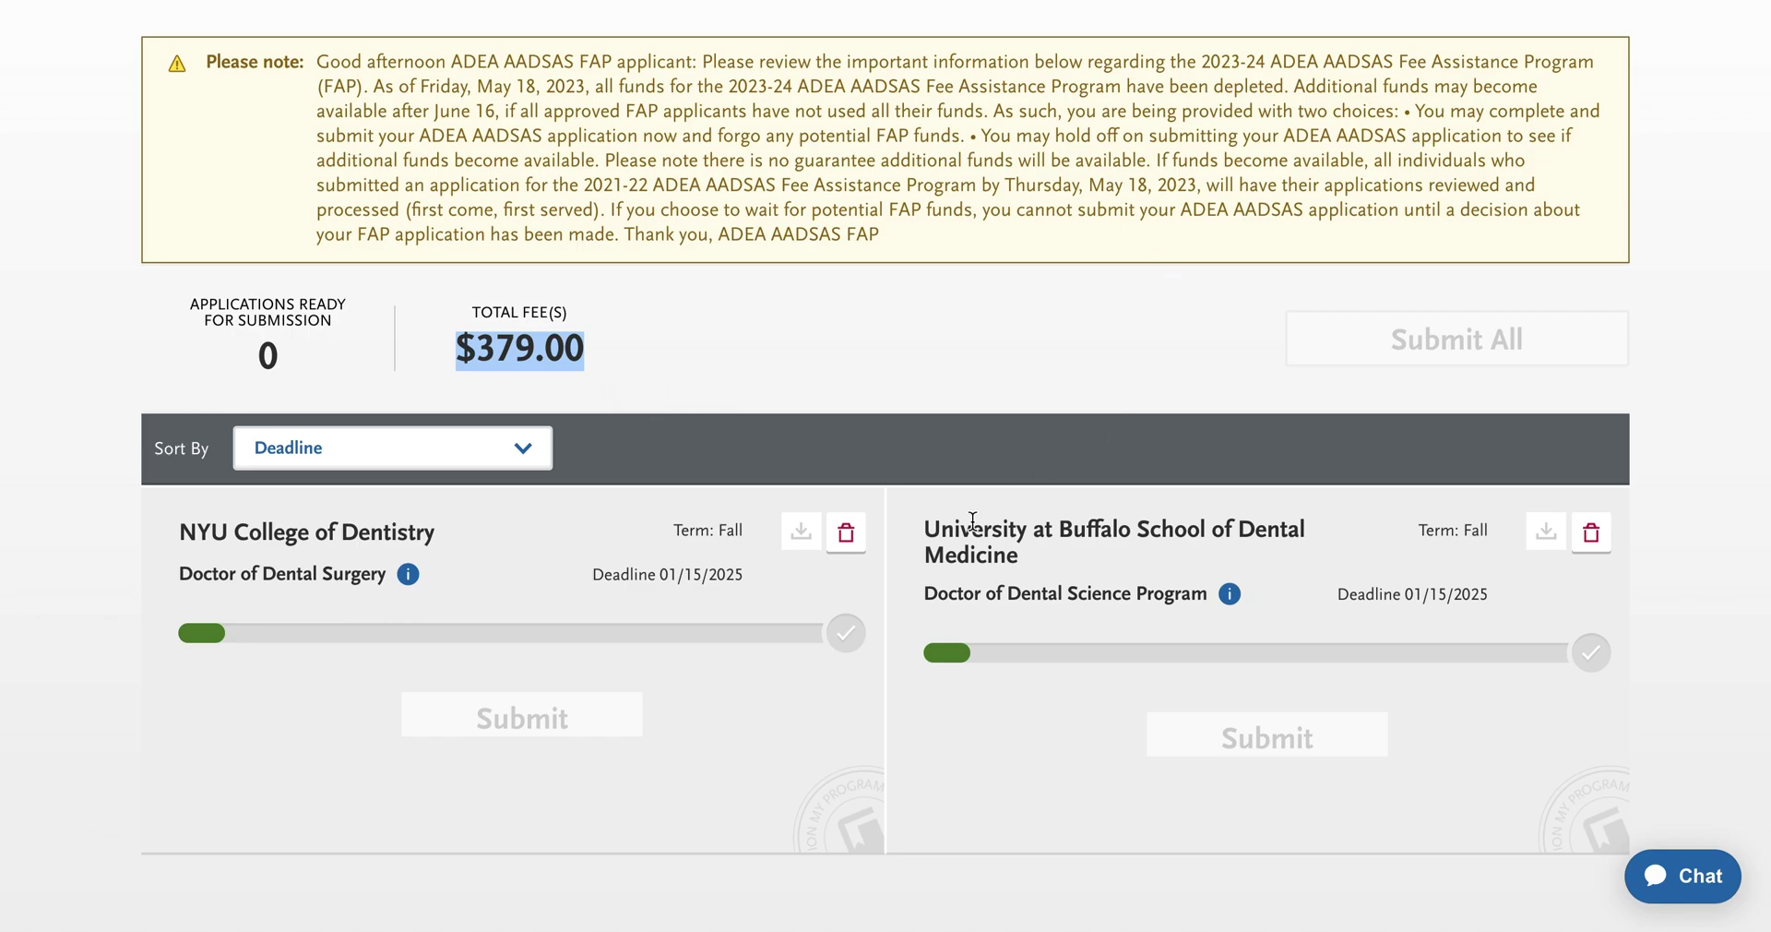
# - Review the fee assistance instructions and the notice on the submission page against the total fees
pyautogui.scroll(1, 972, 520)
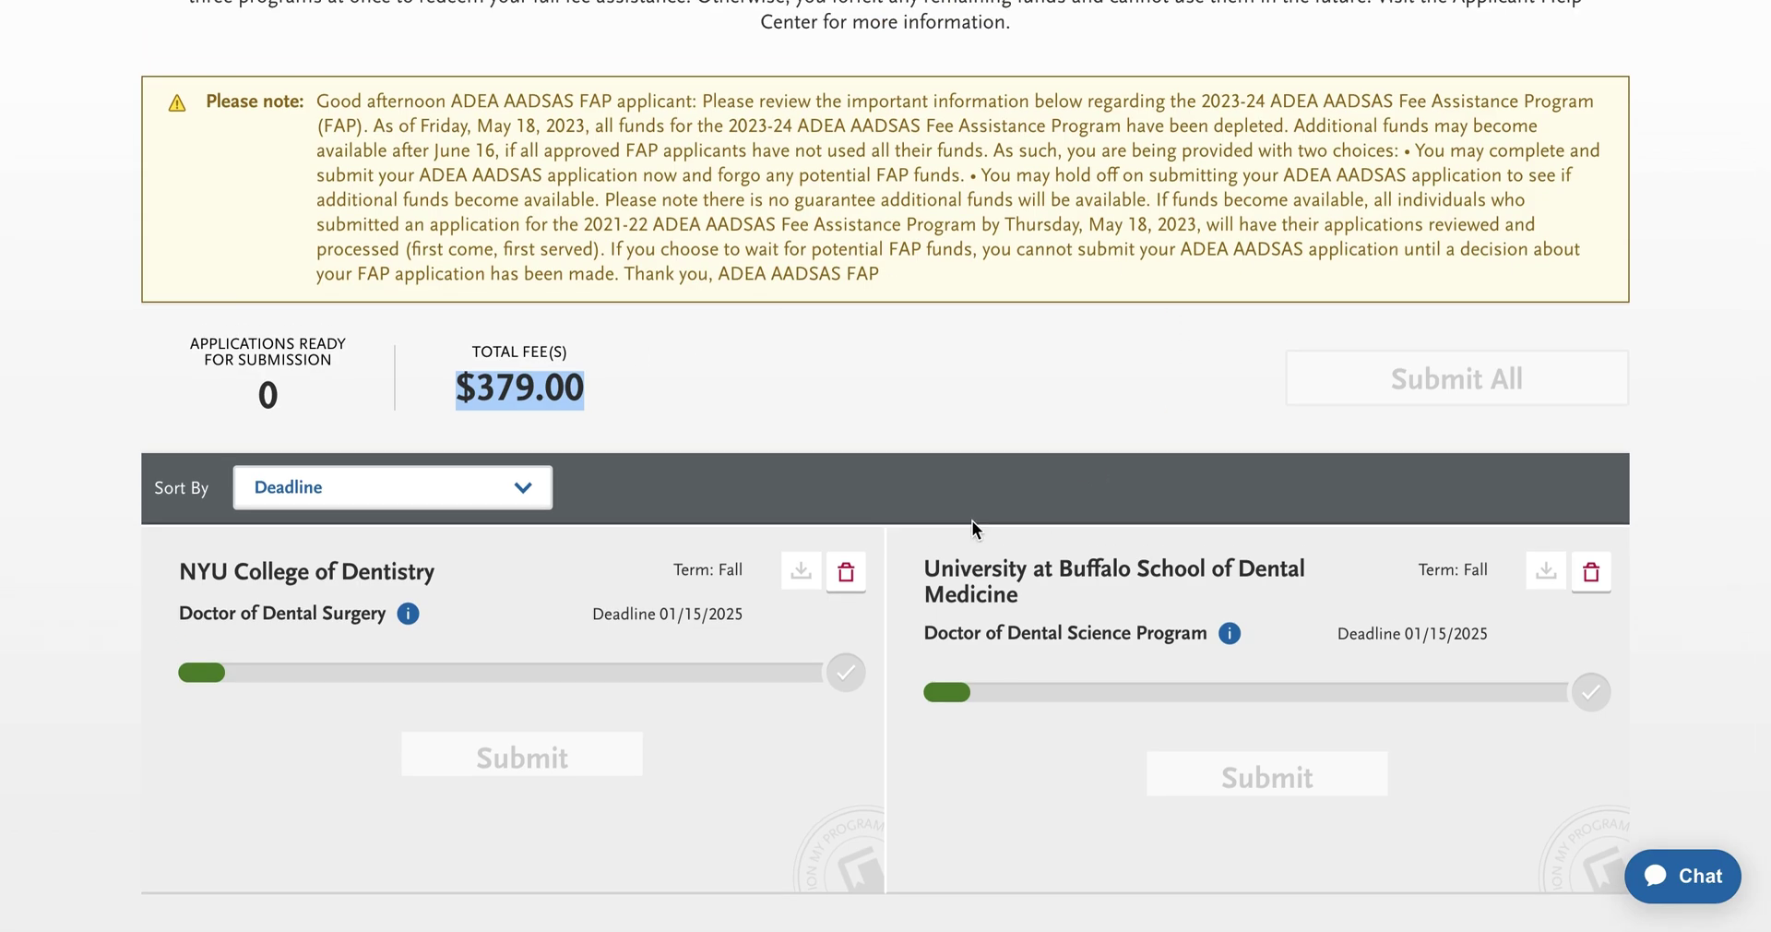
pyautogui.scroll(1, 972, 521)
pyautogui.scroll(-3, 973, 522)
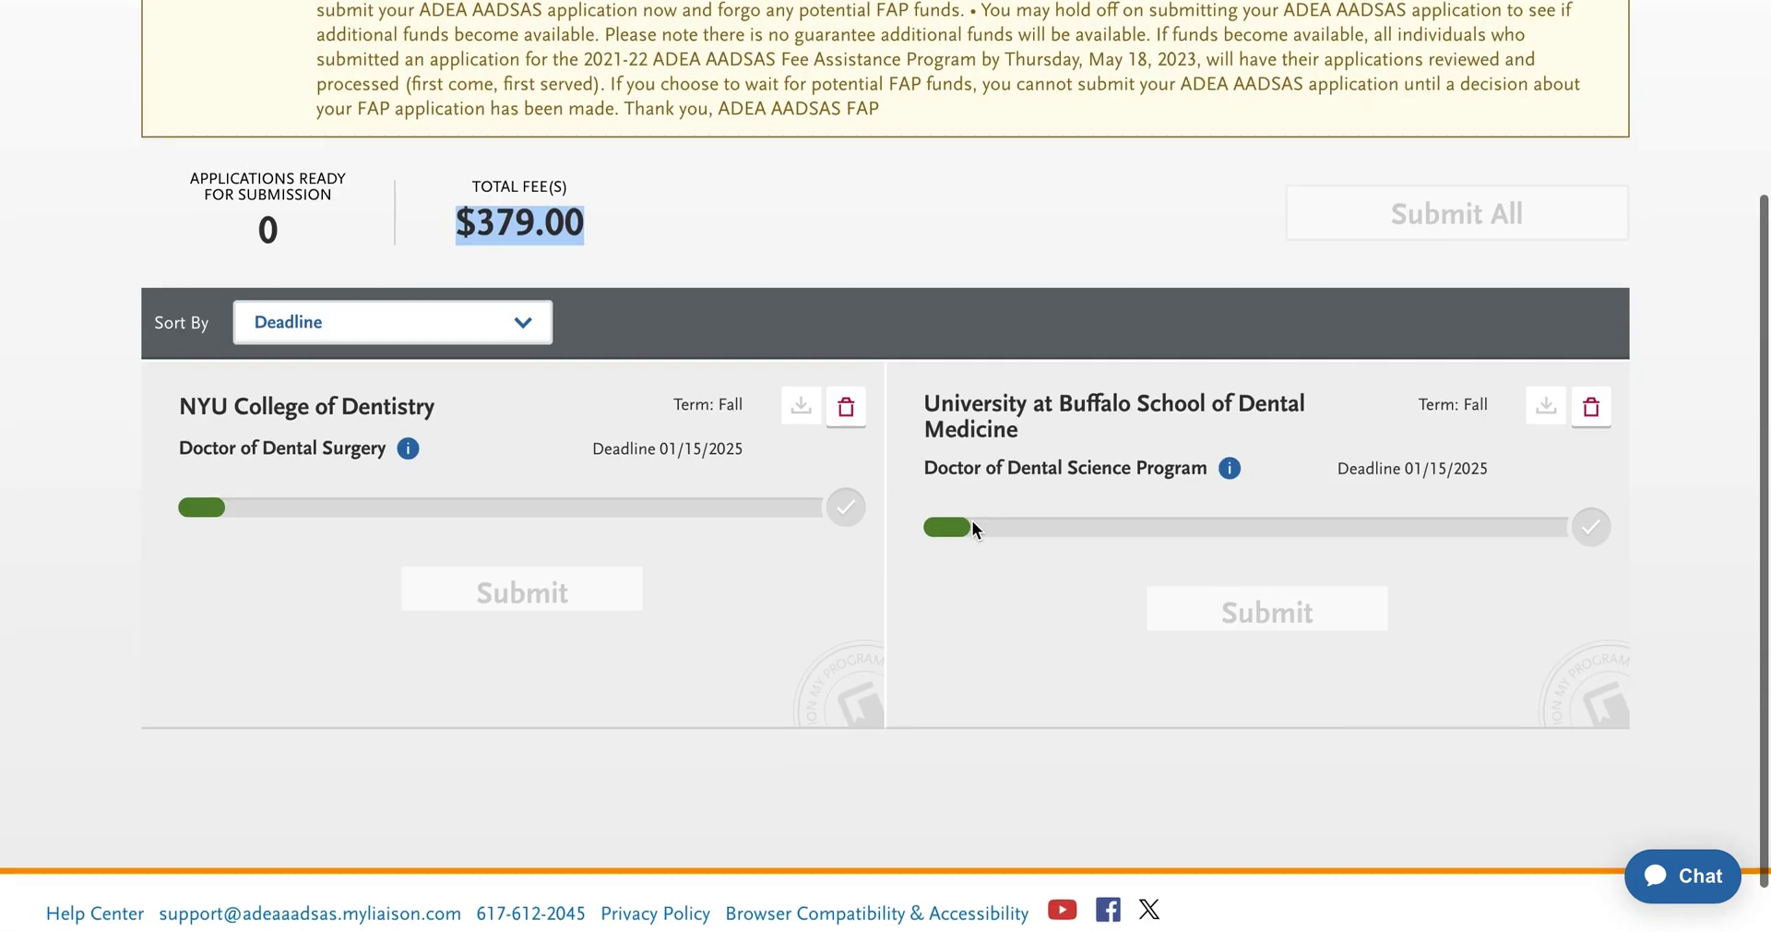
pyautogui.scroll(2, 973, 522)
pyautogui.scroll(1, 973, 530)
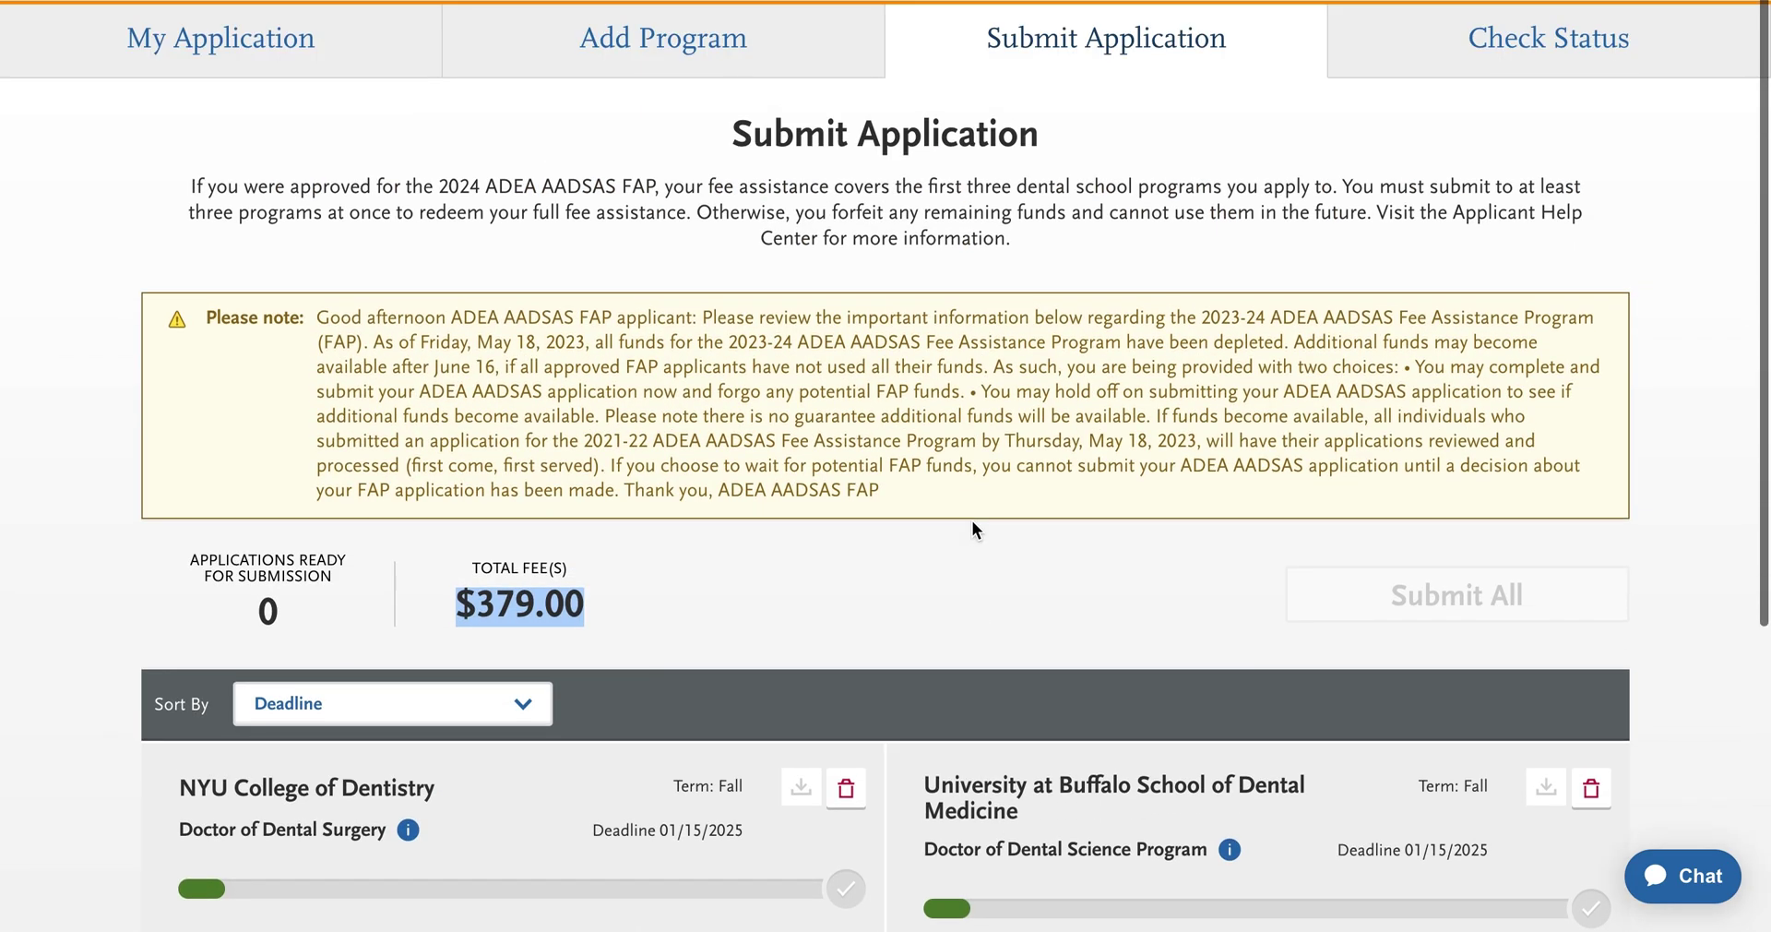
pyautogui.scroll(-2, 1224, 566)
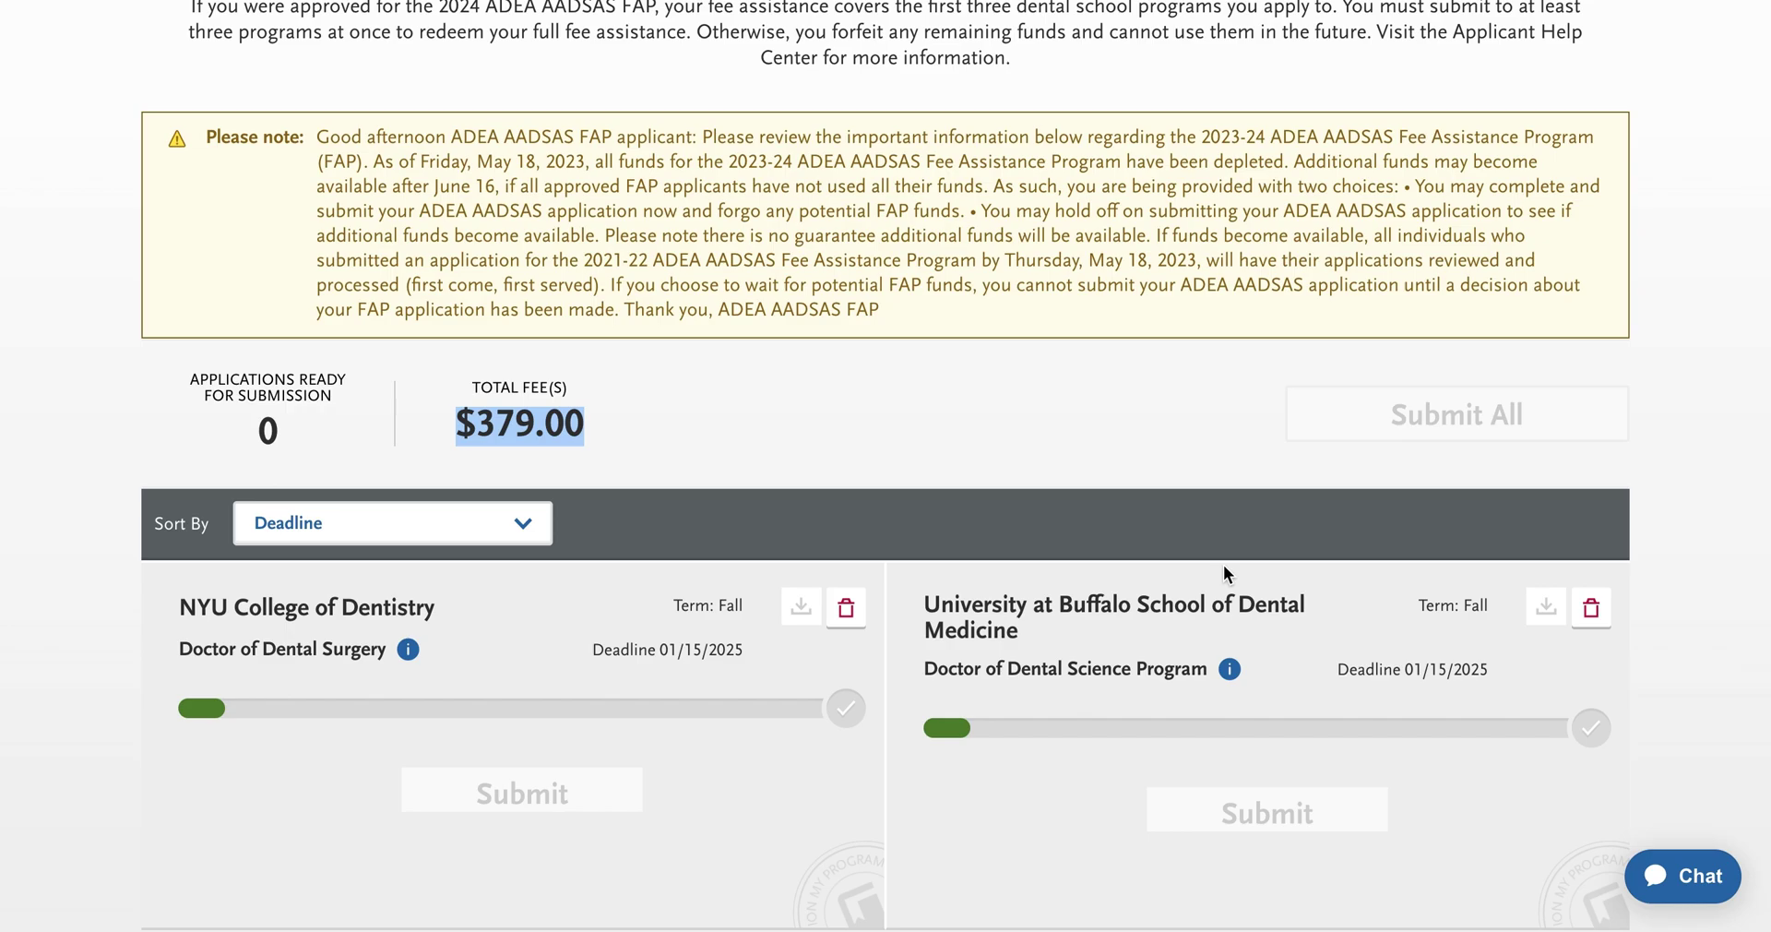
pyautogui.moveTo(585, 424); pyautogui.dragTo(496, 422)
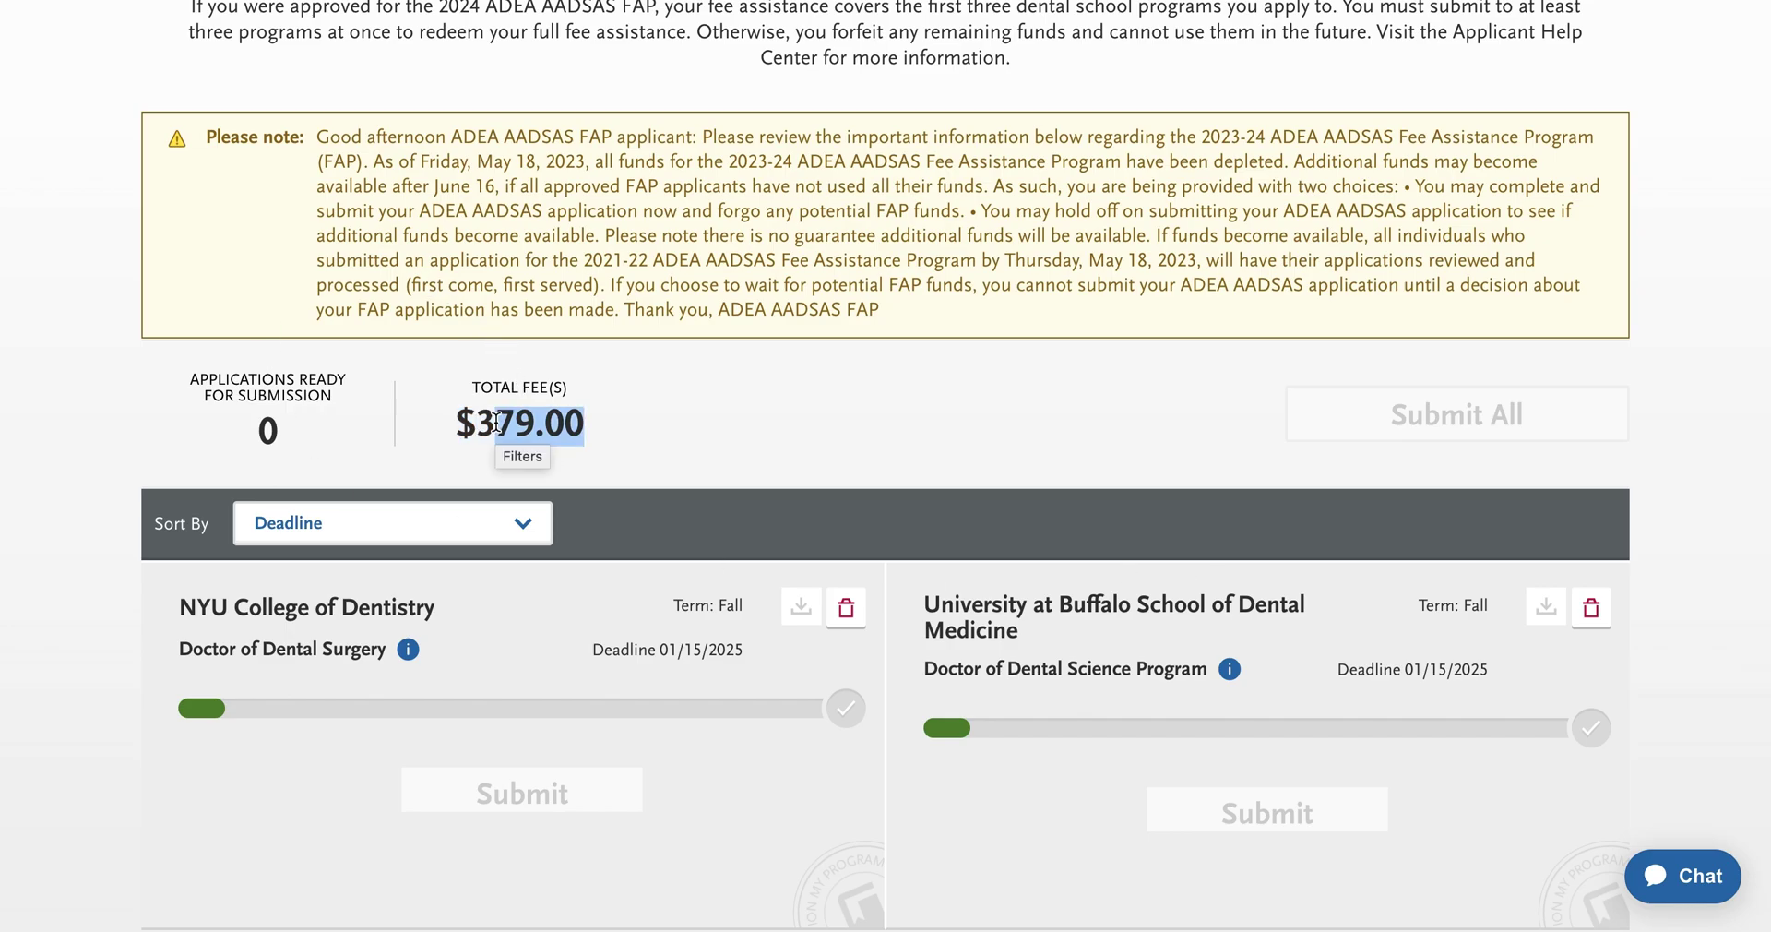
pyautogui.scroll(2, 625, 428)
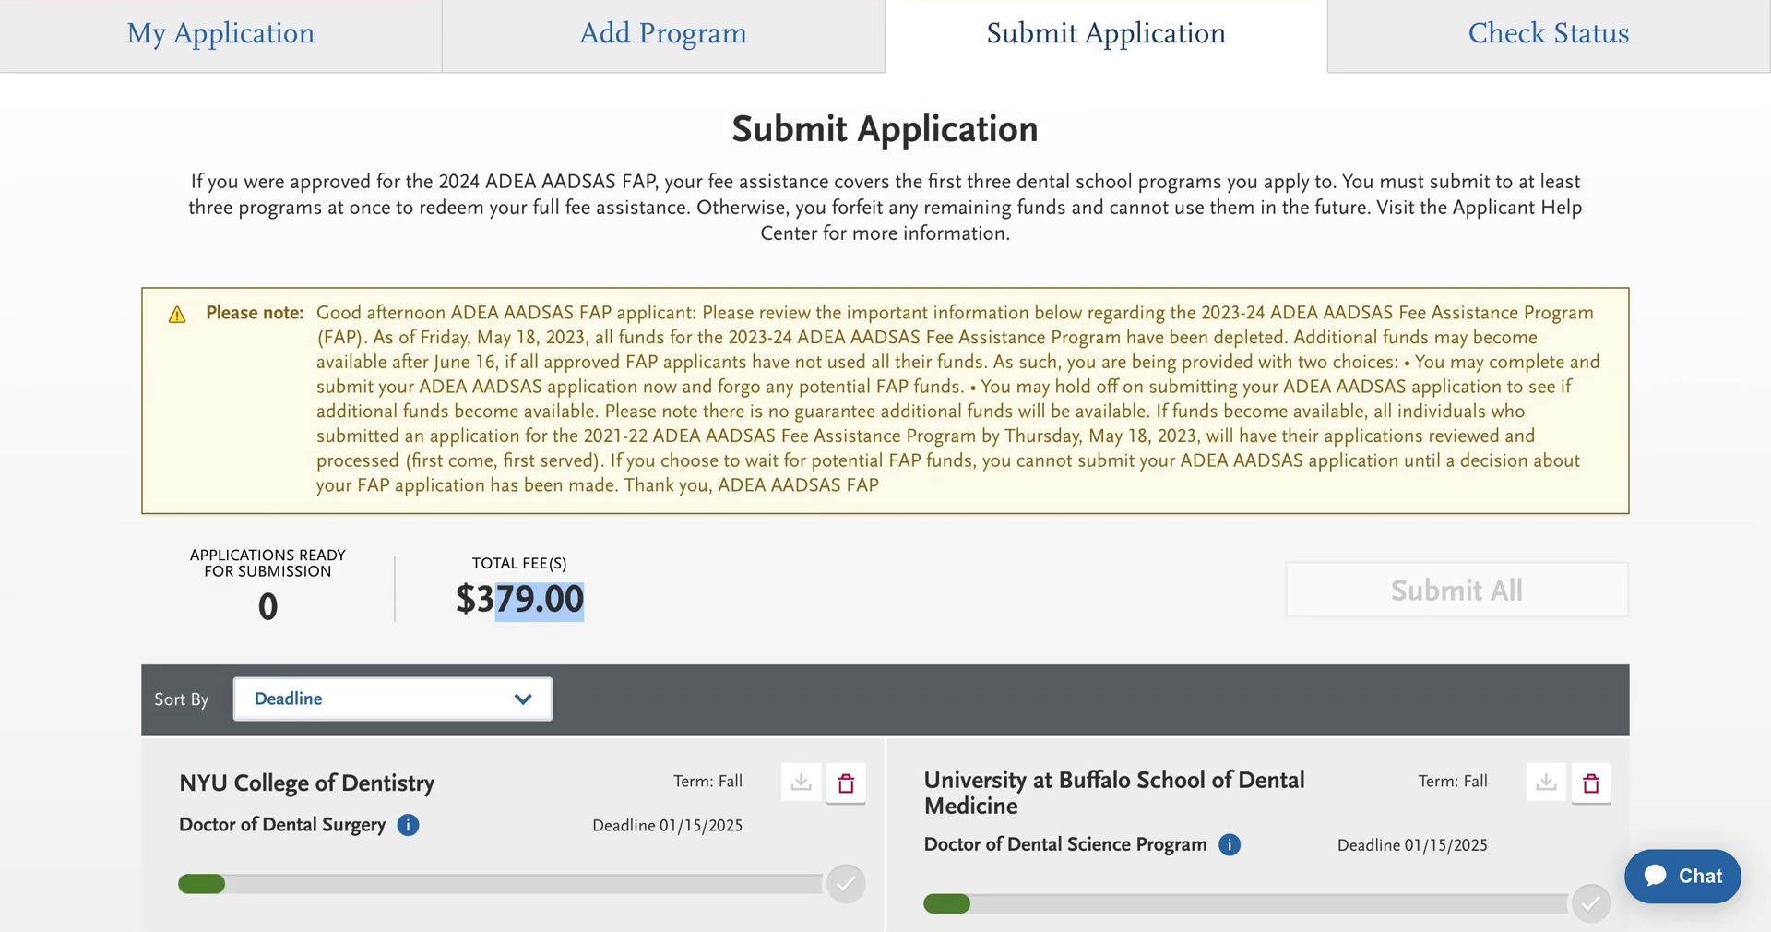
# - Check the application status of both added programs and return to the My Application dashboard to look over its four sections
pyautogui.click(1445, 72)
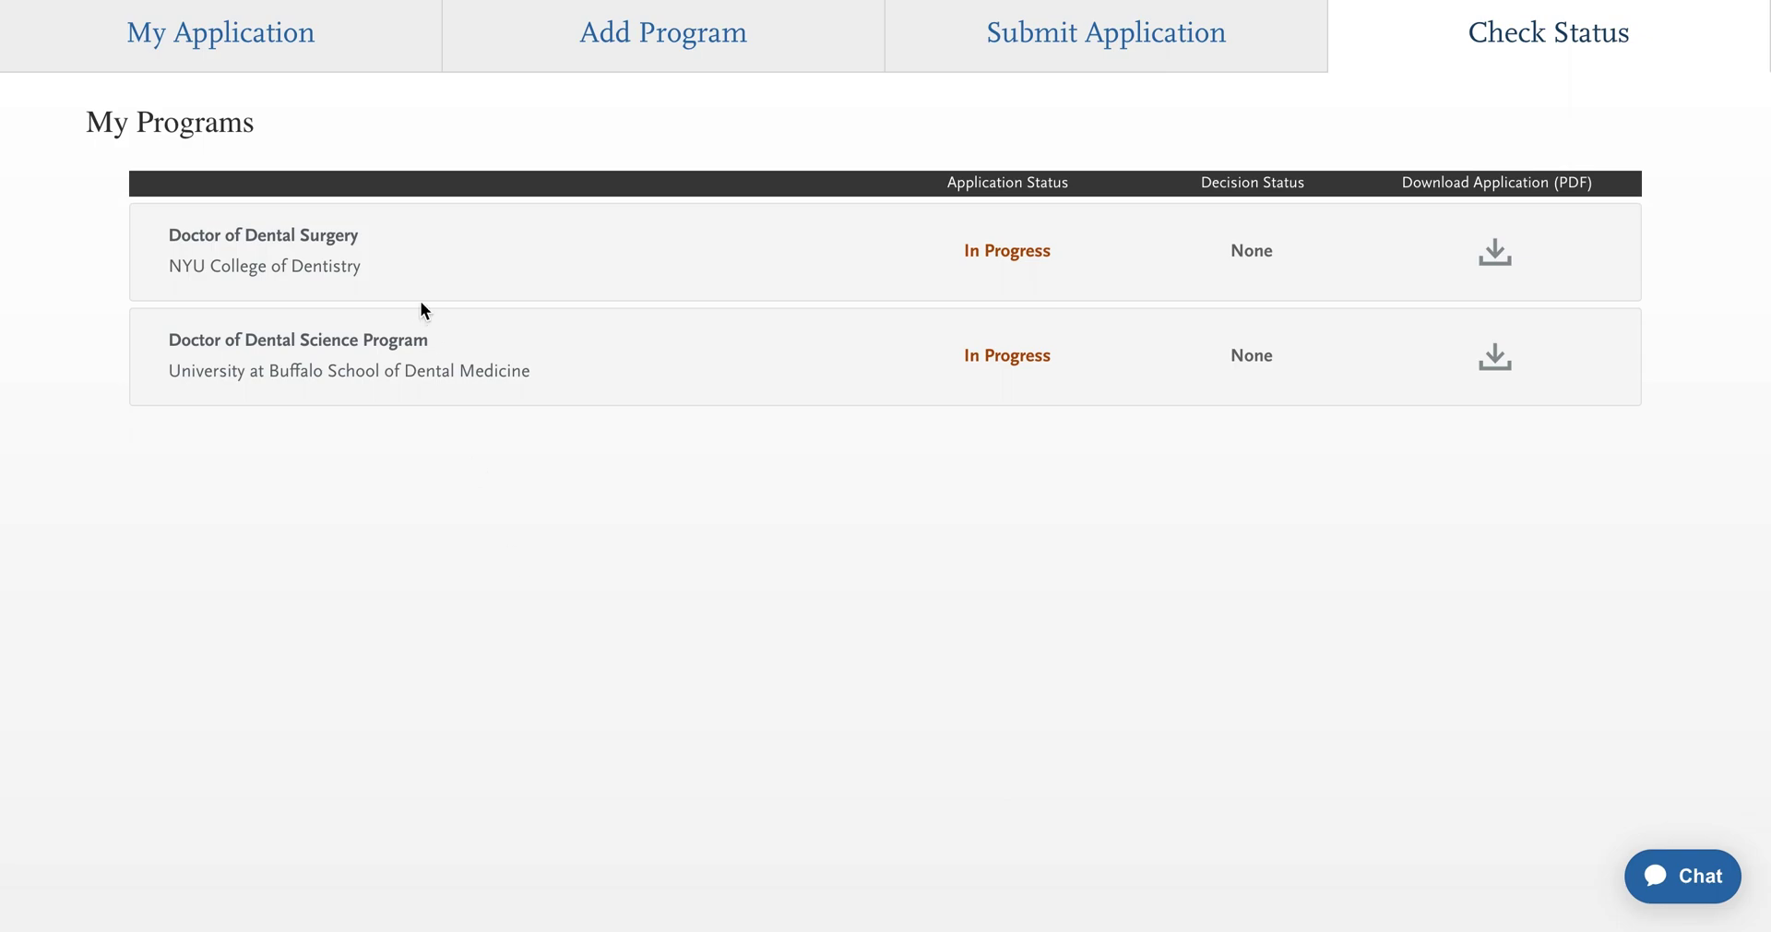
pyautogui.click(305, 57)
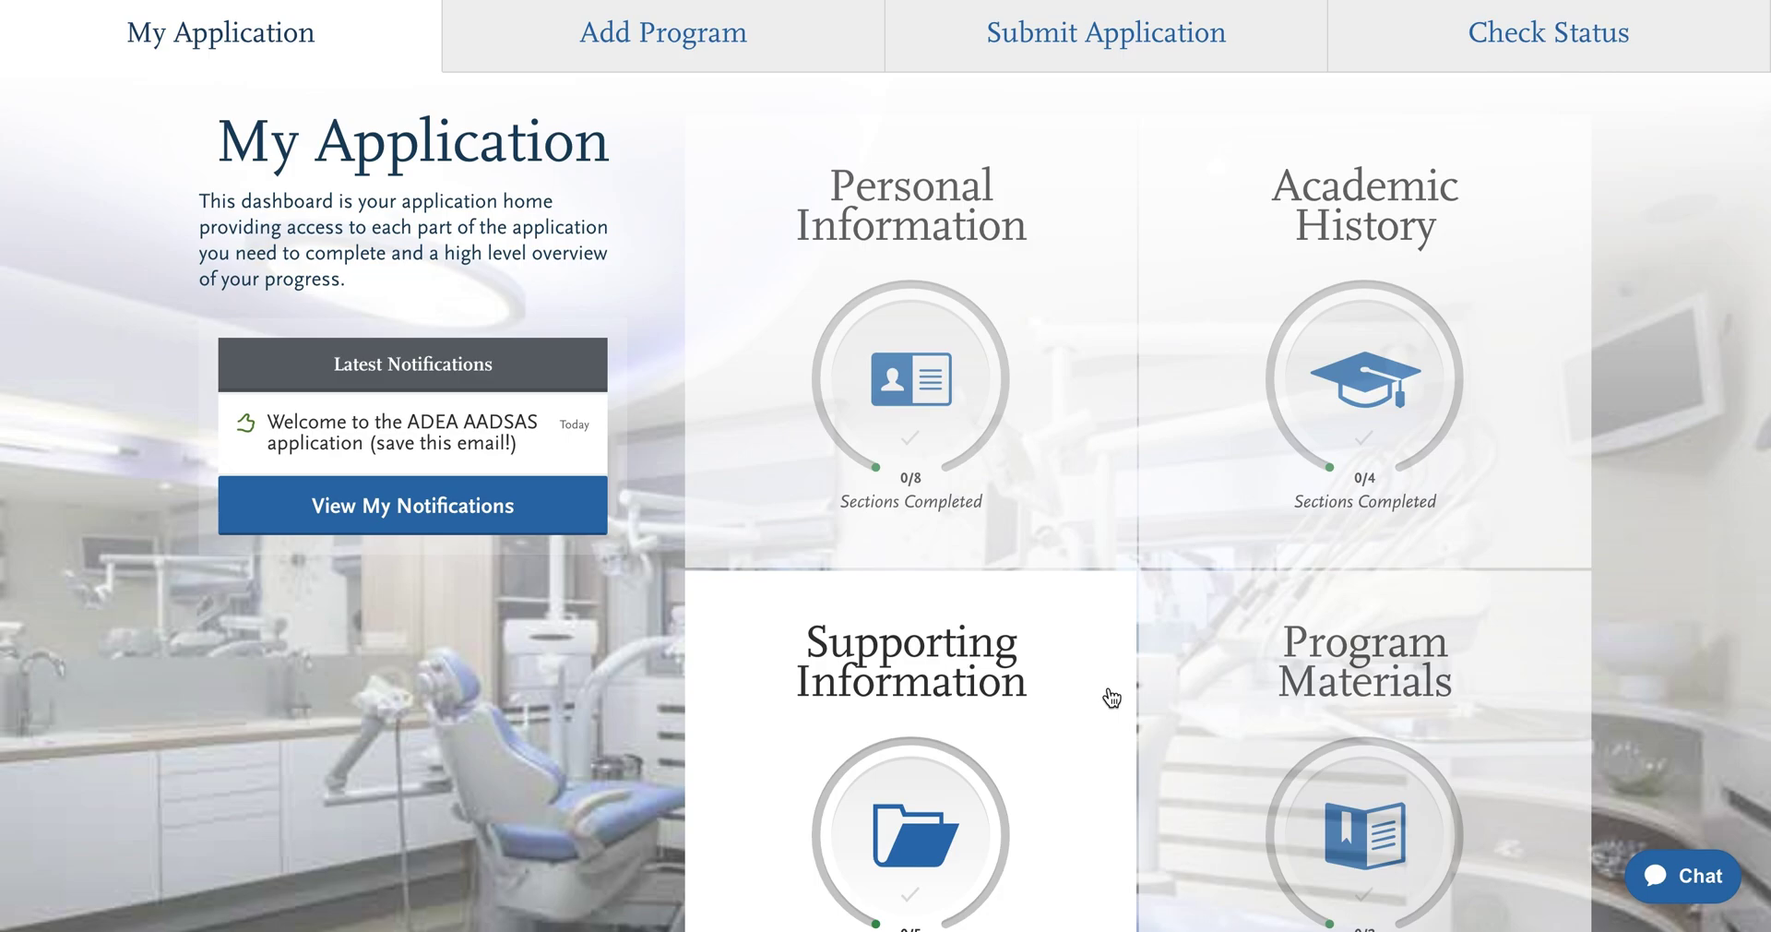
pyautogui.scroll(-5, 1111, 697)
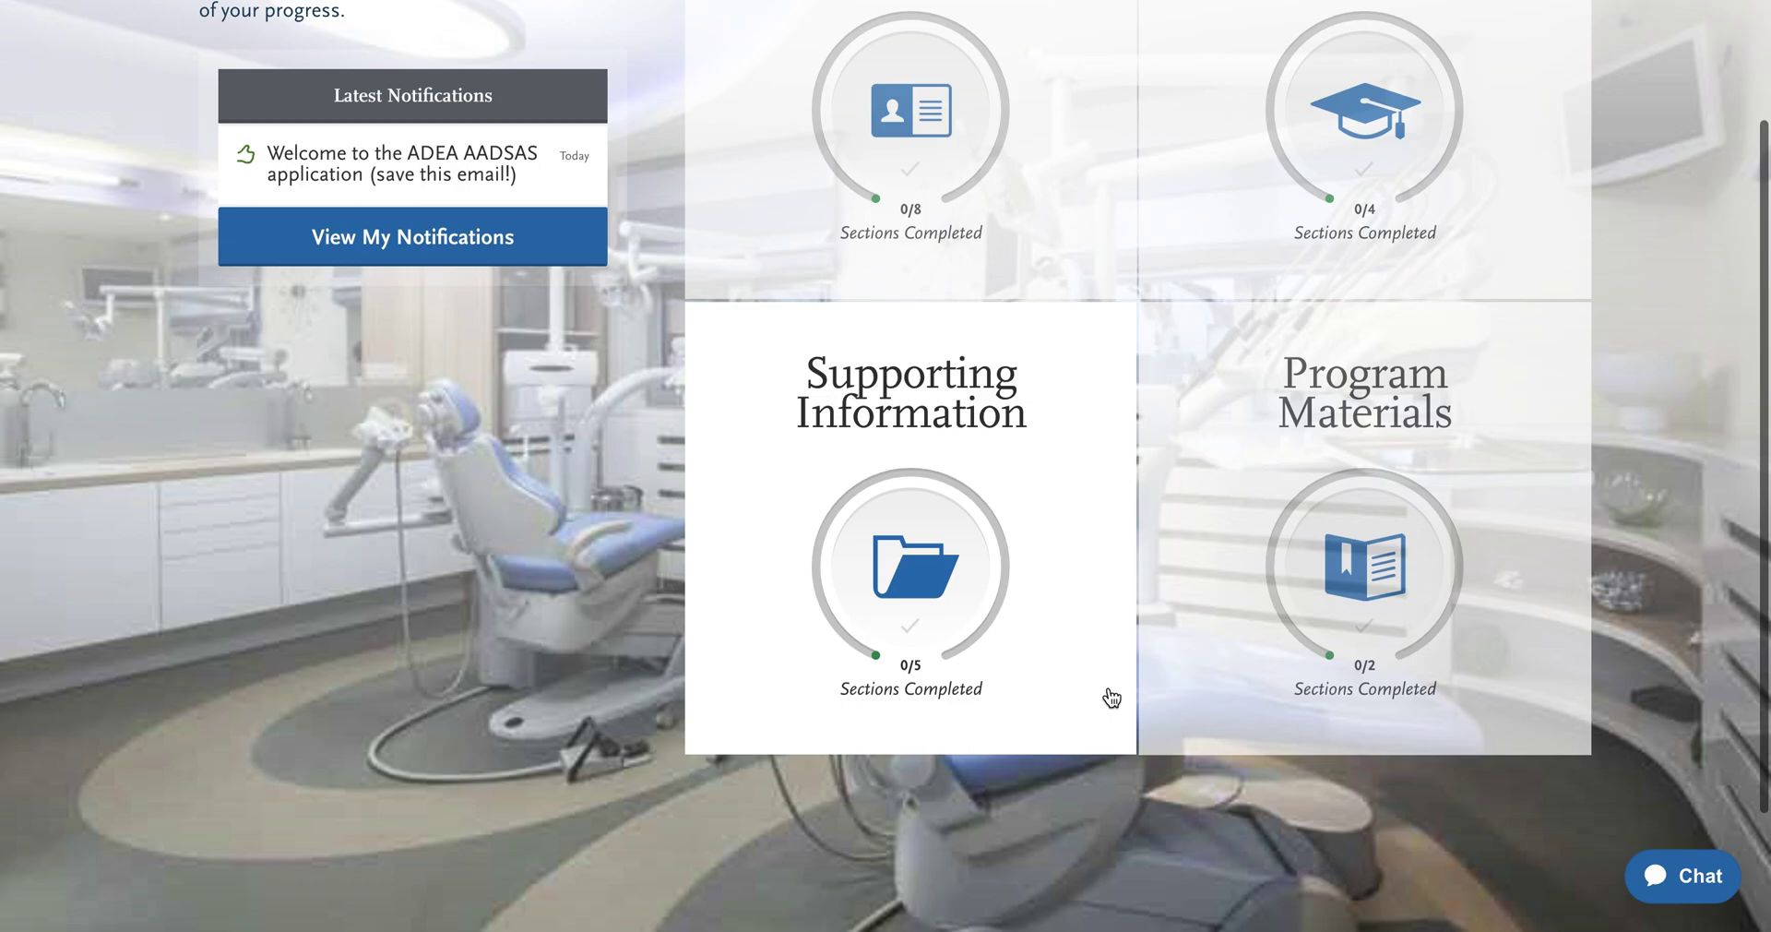
pyautogui.scroll(3, 1111, 698)
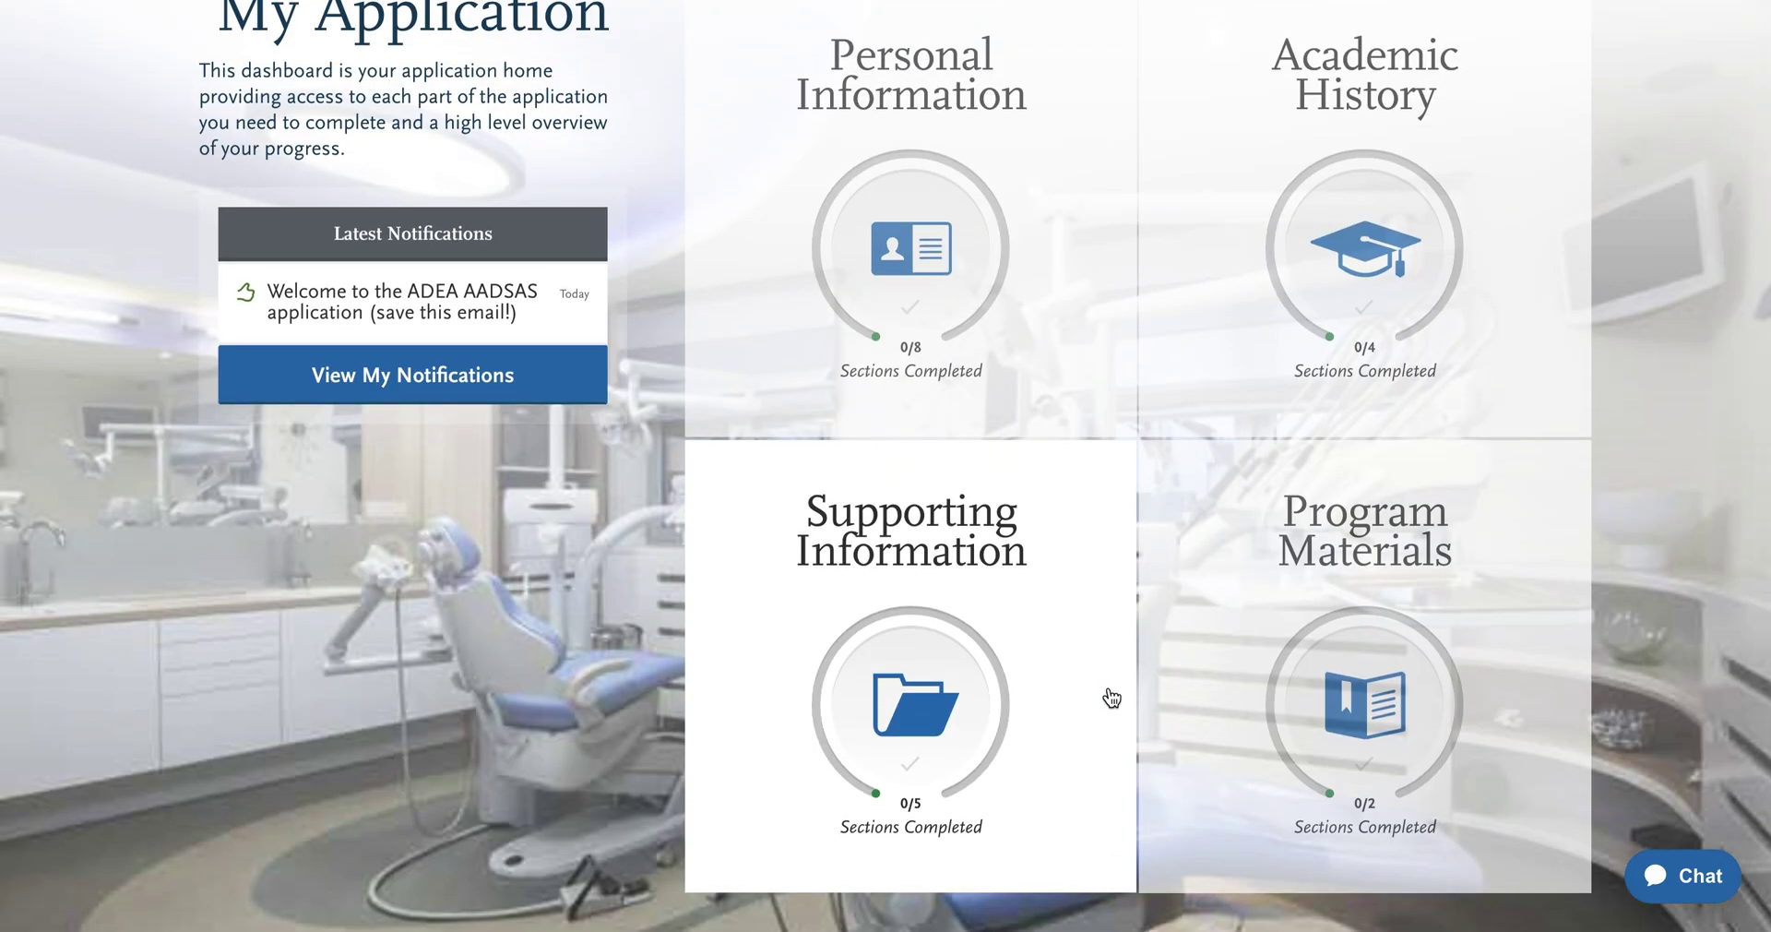